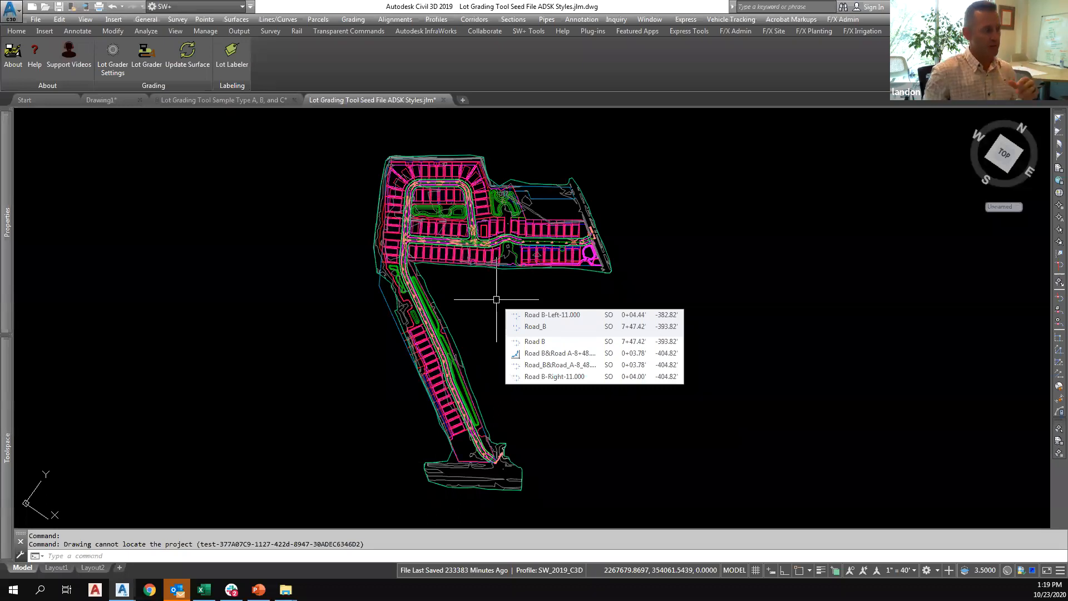
{"action": "scroll", "coordinate": [495, 267], "scroll_direction": "up", "scroll_amount": 2}
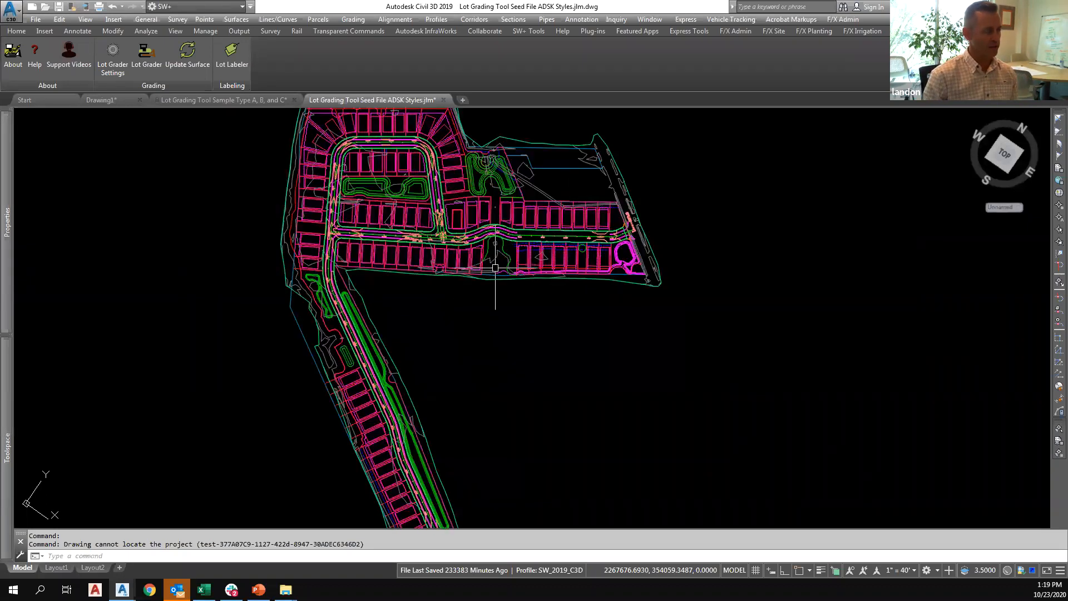
{"action": "scroll", "coordinate": [495, 268], "scroll_direction": "down", "scroll_amount": 3}
{"action": "middle_click_drag", "start_coordinate": [492, 294], "coordinate": [486, 293]}
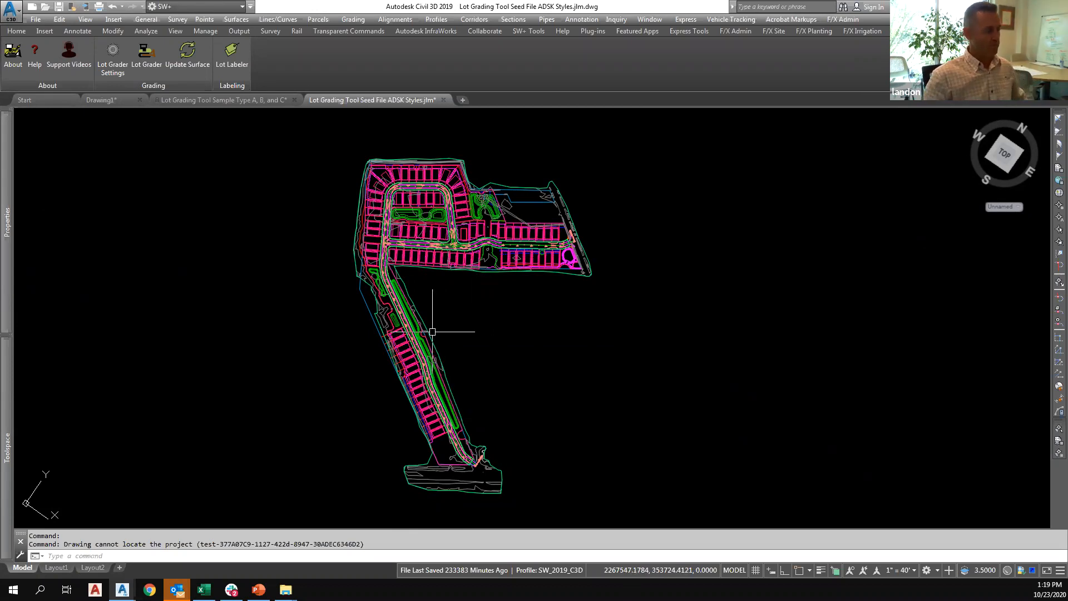
{"action": "scroll", "coordinate": [427, 344], "scroll_direction": "up", "scroll_amount": 2}
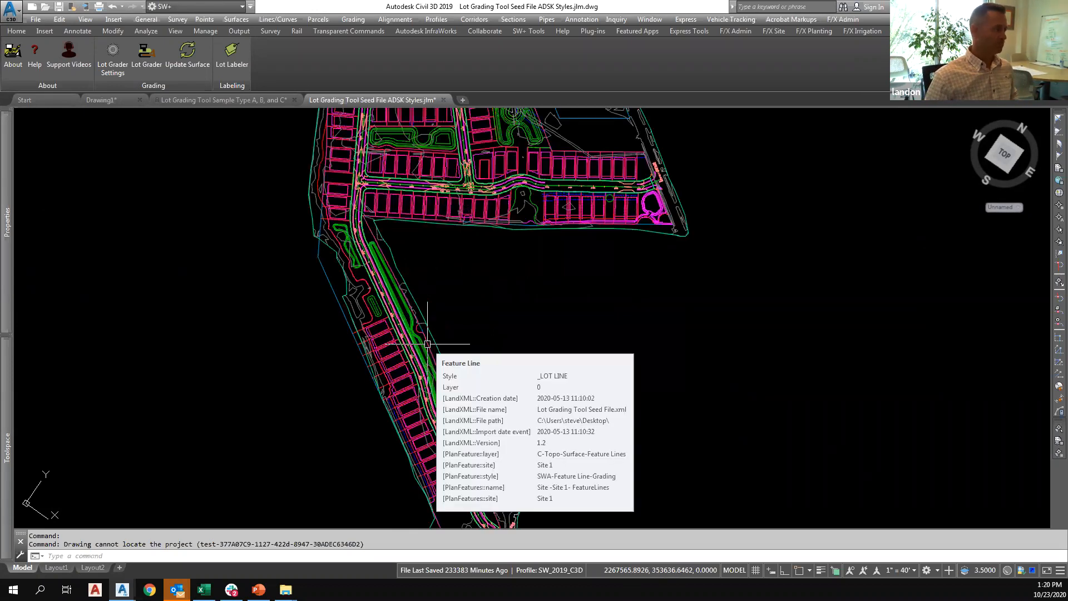
{"action": "middle_click_drag", "start_coordinate": [426, 247], "coordinate": [440, 302]}
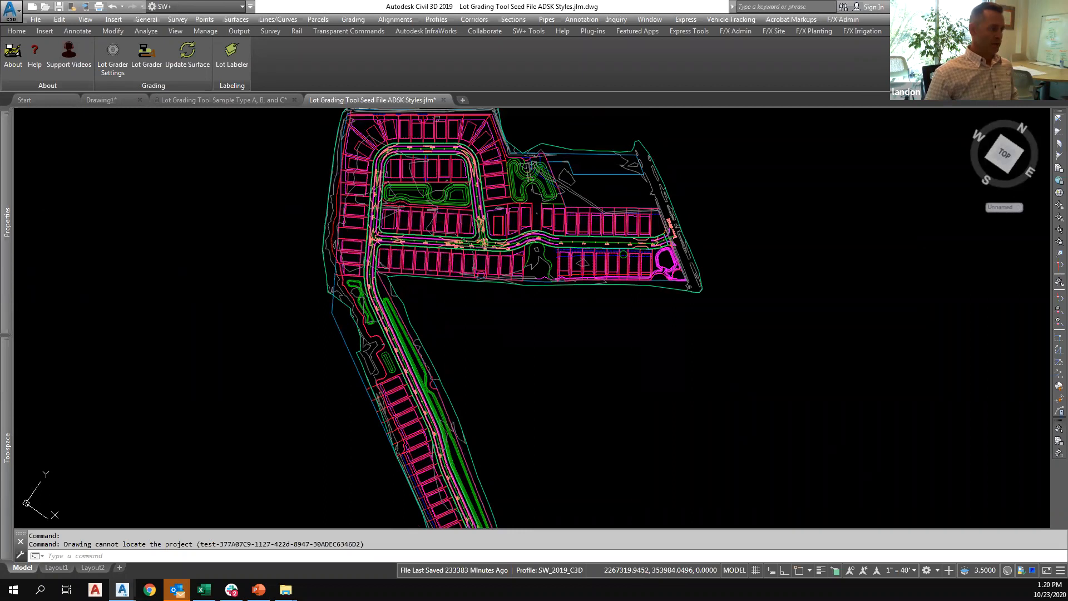
{"action": "scroll", "coordinate": [445, 256], "scroll_direction": "up", "scroll_amount": 4}
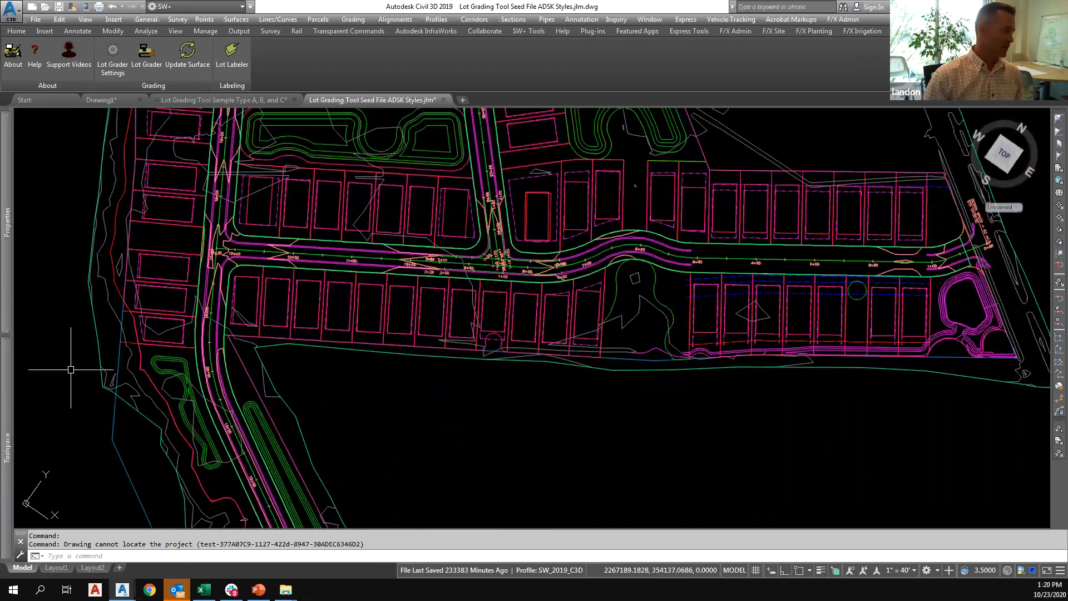
Open the surface properties of the Corridor Surface and close the event viewer.
{"action": "mouse_move", "coordinate": [7, 390]}
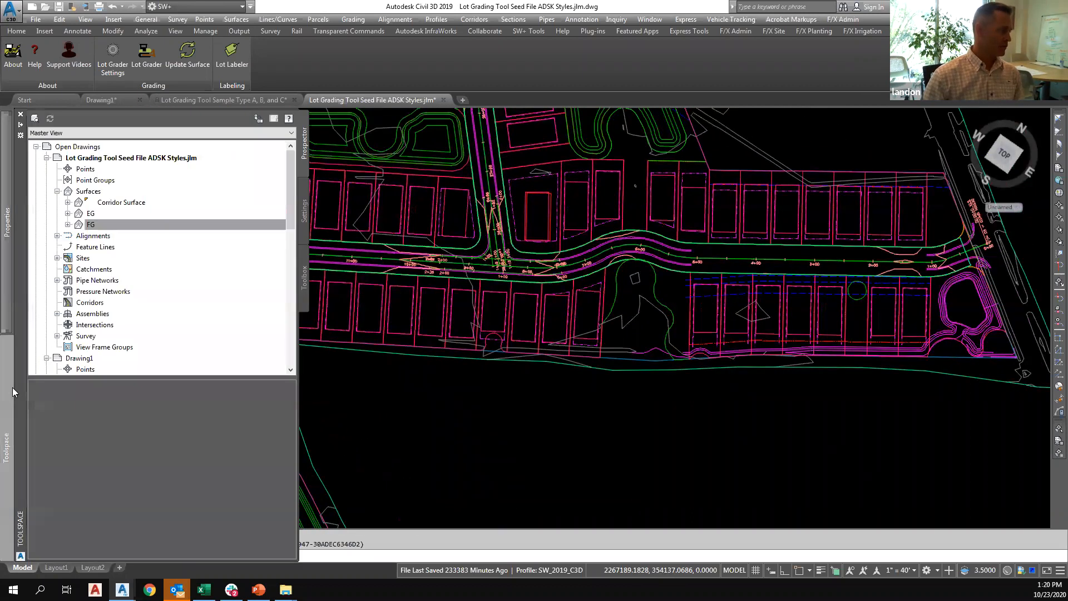
{"action": "right_click", "coordinate": [113, 204]}
{"action": "left_click", "coordinate": [148, 212]}
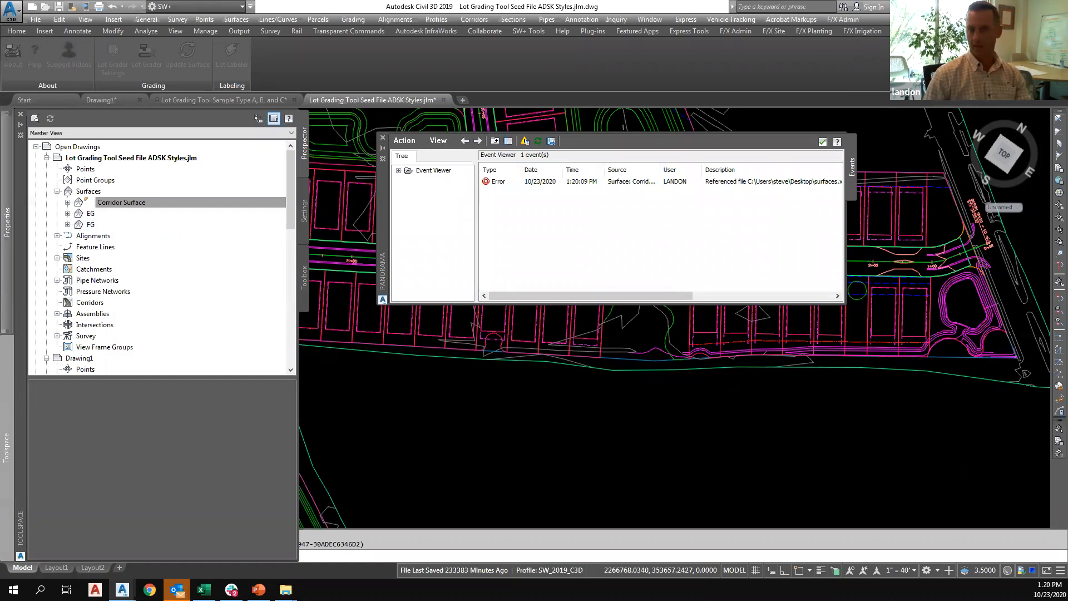
{"action": "left_click", "coordinate": [383, 137]}
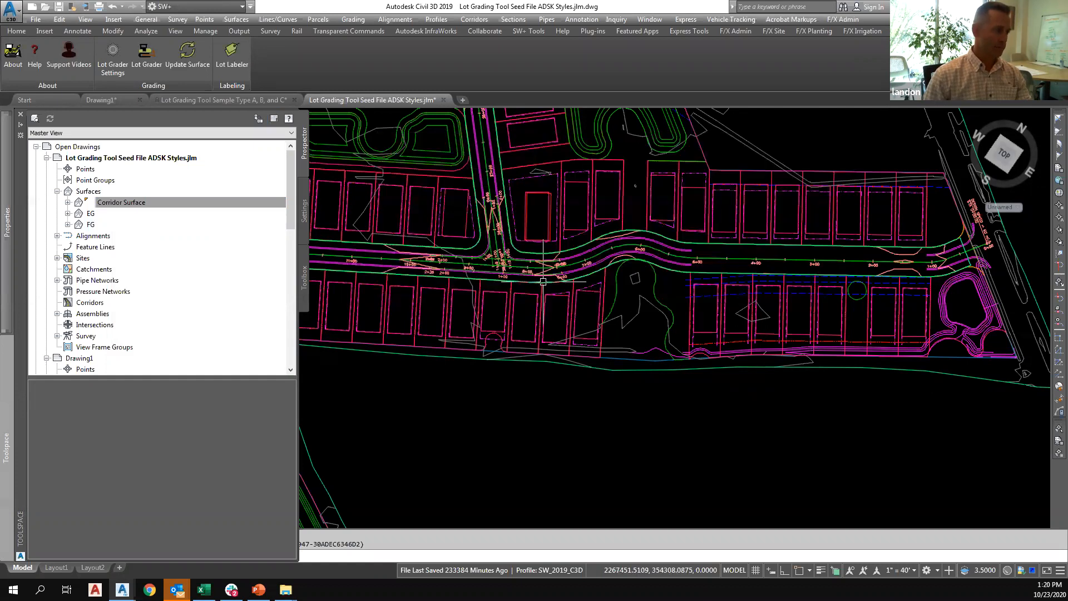
Inspect the properties of the side lot line between stations 10+00 and 11+00 below the road, and clear the selection.
{"action": "scroll", "coordinate": [574, 281], "scroll_direction": "up", "scroll_amount": 3}
{"action": "scroll", "coordinate": [575, 281], "scroll_direction": "up", "scroll_amount": 4}
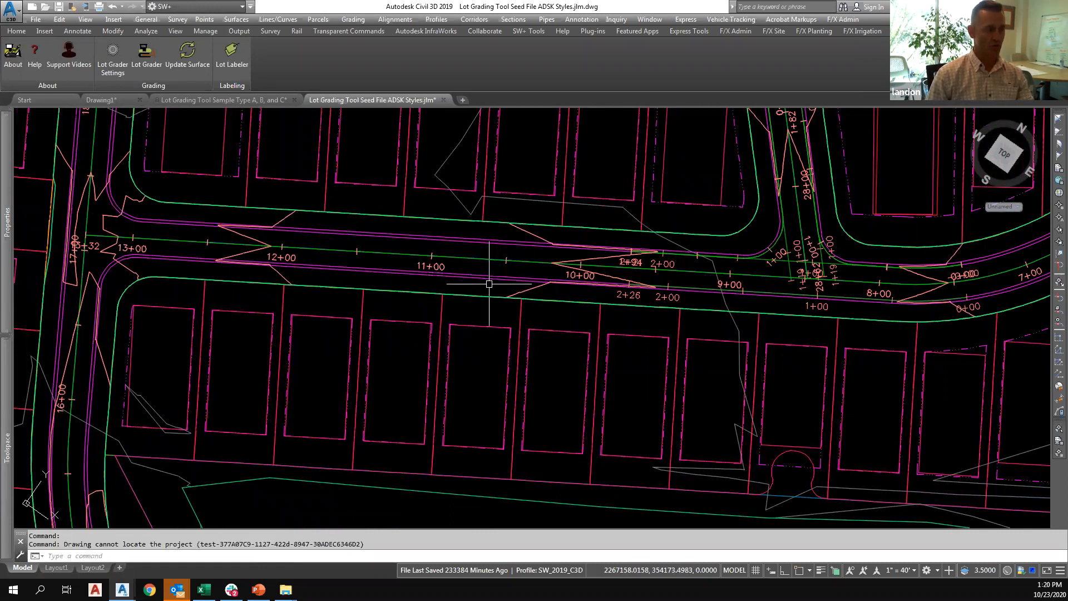
{"action": "scroll", "coordinate": [541, 300], "scroll_direction": "up", "scroll_amount": 2}
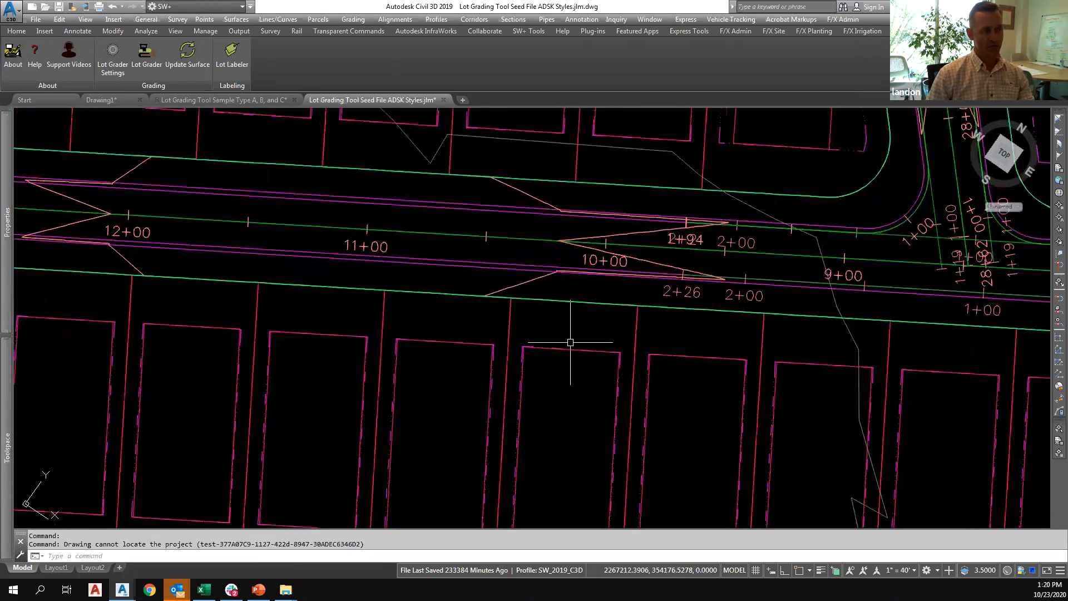
{"action": "scroll", "coordinate": [552, 312], "scroll_direction": "down", "scroll_amount": 2}
{"action": "middle_click_drag", "start_coordinate": [541, 336], "coordinate": [515, 281]}
{"action": "left_click", "coordinate": [505, 265]}
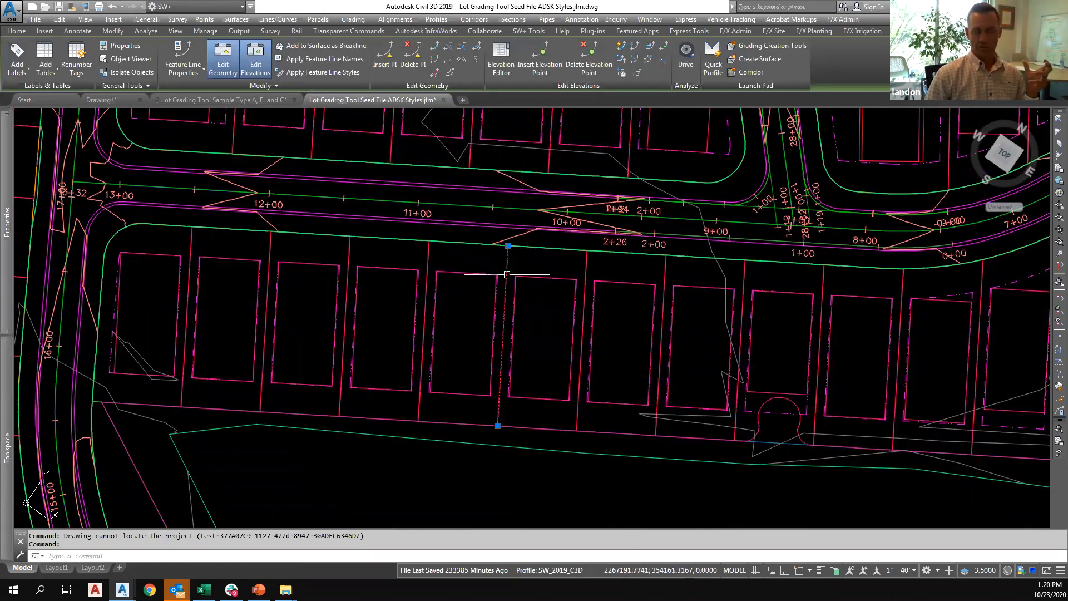
{"action": "key", "text": "ctrl+1"}
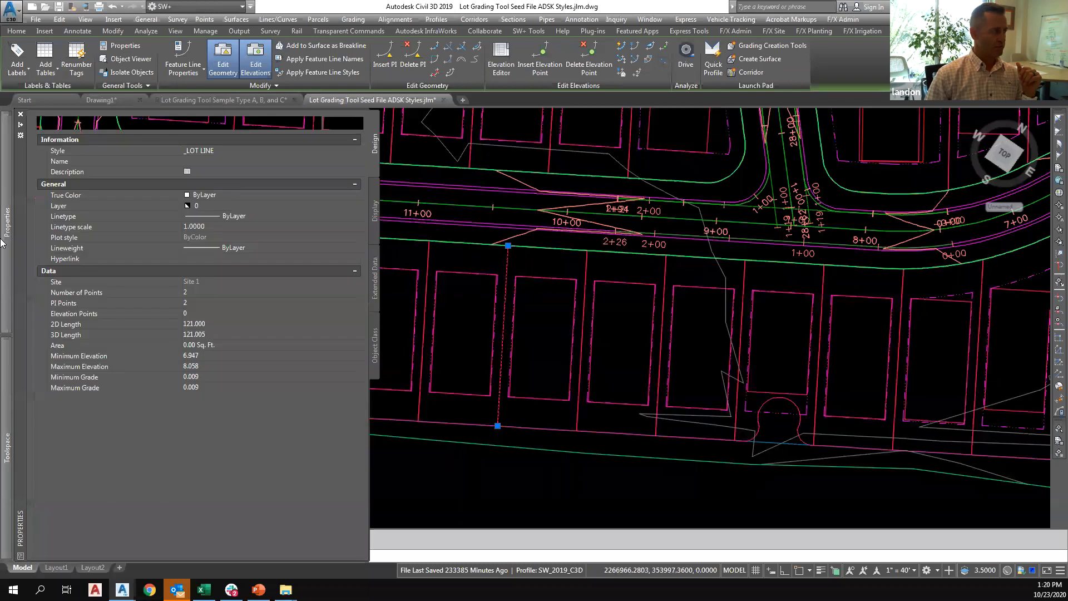
{"action": "scroll", "coordinate": [515, 399], "scroll_direction": "down", "scroll_amount": 2}
{"action": "key", "text": "ctrl+1"}
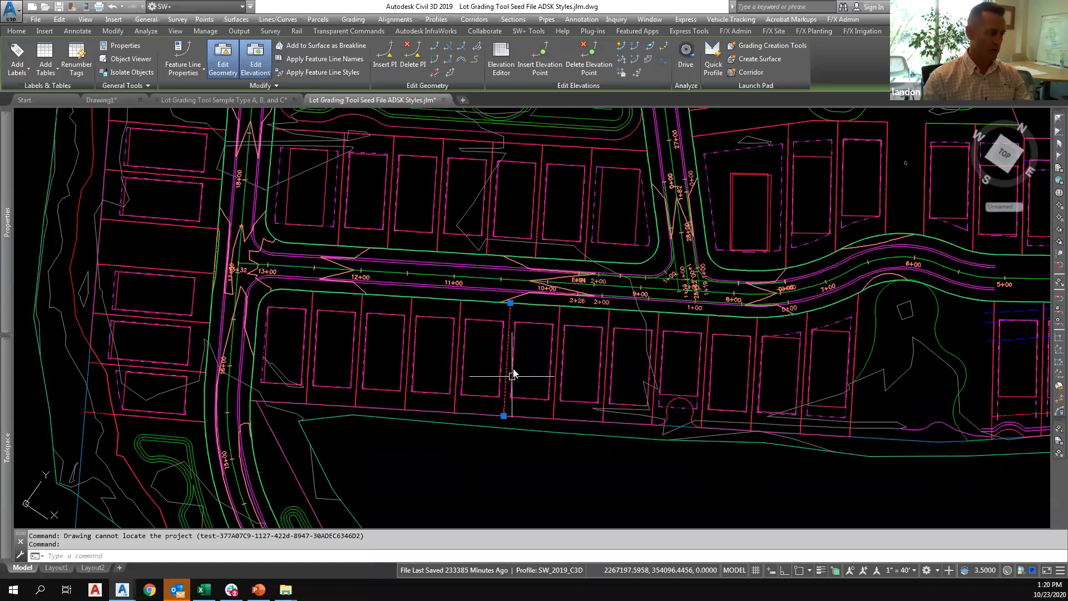
{"action": "key", "text": "Escape"}
Examine the building pad feature line between stations 10+00 and 11+00 among its neighbouring lots, and clear the selection.
{"action": "scroll", "coordinate": [502, 346], "scroll_direction": "up", "scroll_amount": 4}
{"action": "left_click", "coordinate": [502, 345]}
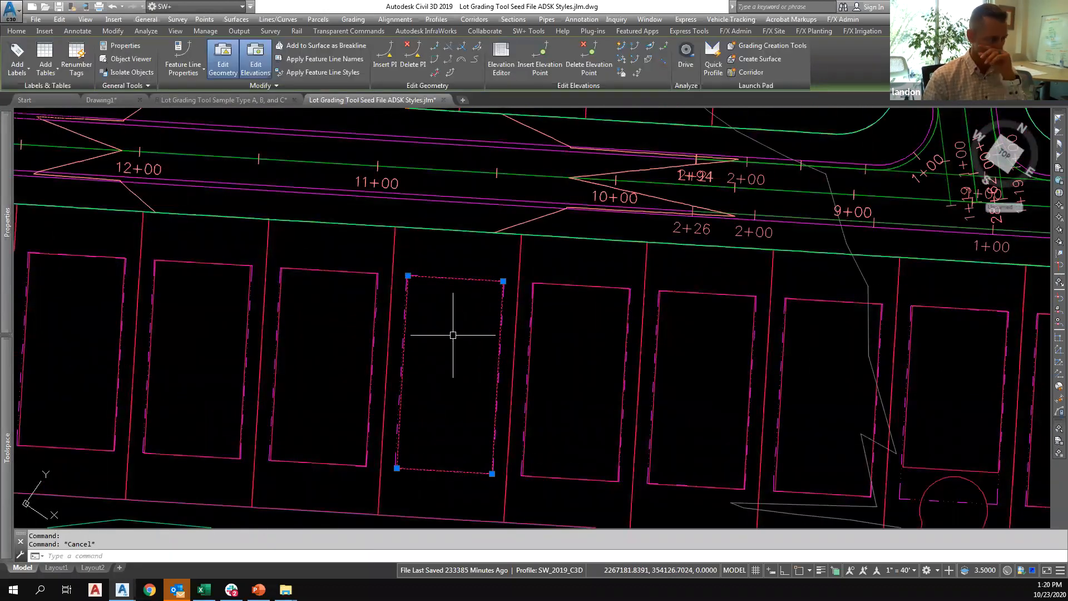
{"action": "scroll", "coordinate": [457, 339], "scroll_direction": "down", "scroll_amount": 2}
{"action": "scroll", "coordinate": [452, 337], "scroll_direction": "down", "scroll_amount": 2}
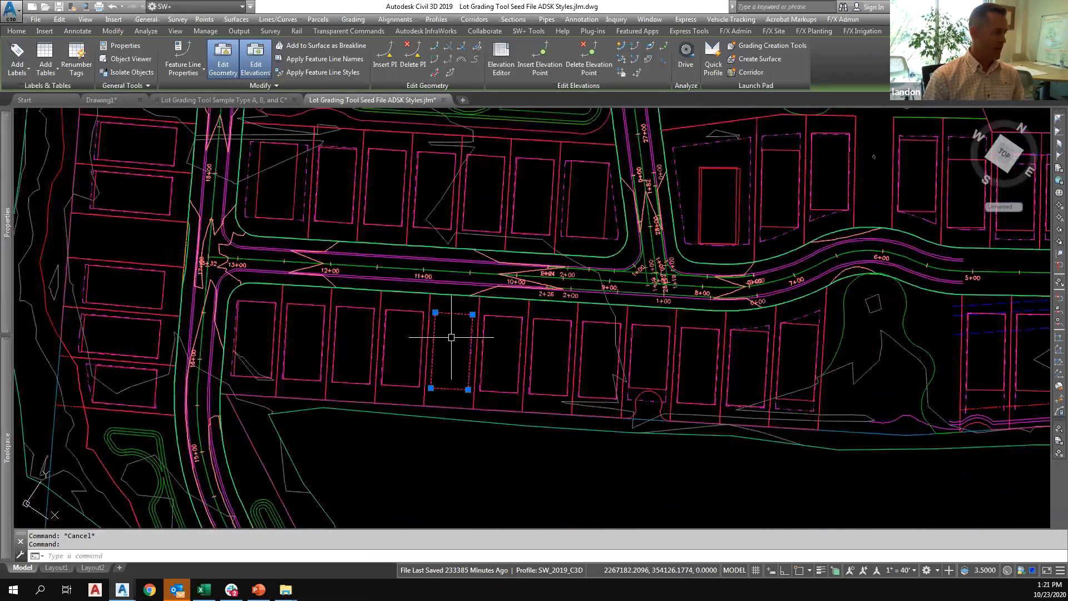
{"action": "scroll", "coordinate": [461, 331], "scroll_direction": "down", "scroll_amount": 3}
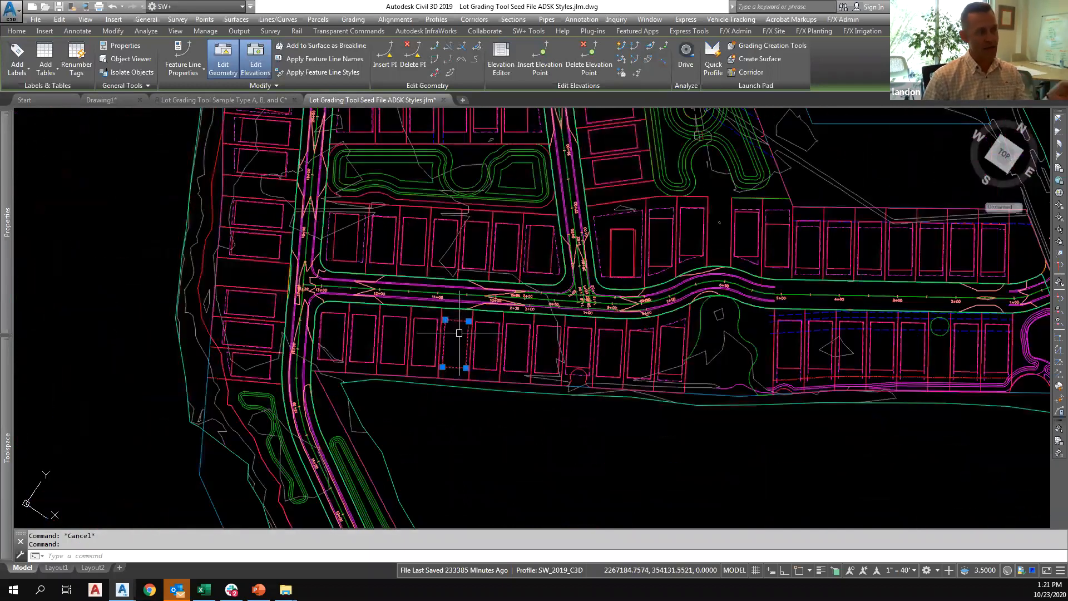
{"action": "scroll", "coordinate": [452, 332], "scroll_direction": "up", "scroll_amount": 3}
{"action": "scroll", "coordinate": [453, 332], "scroll_direction": "up", "scroll_amount": 2}
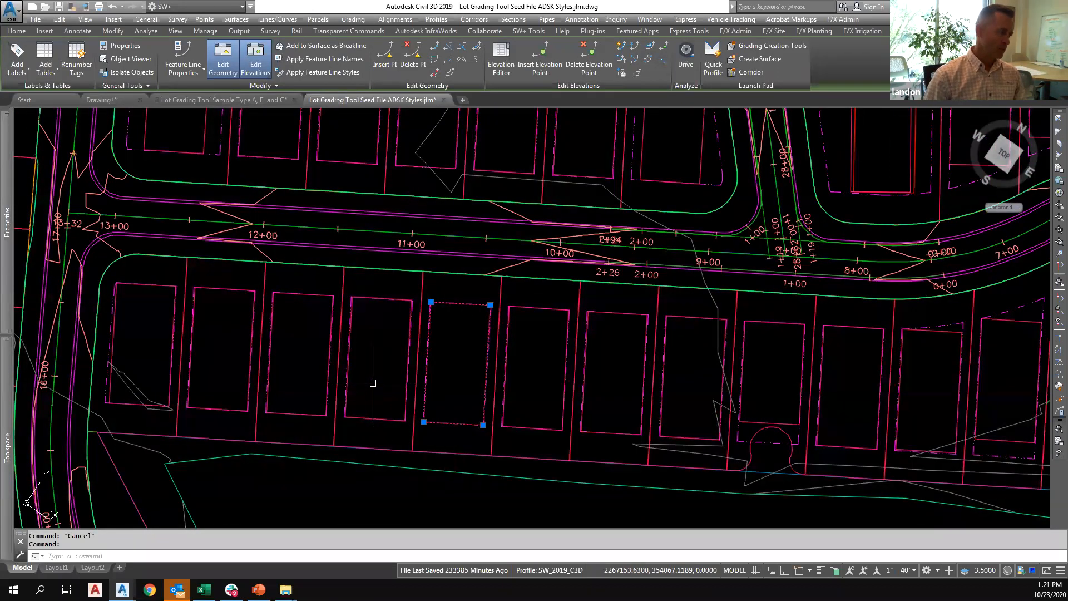
{"action": "middle_click_drag", "start_coordinate": [364, 382], "coordinate": [422, 341]}
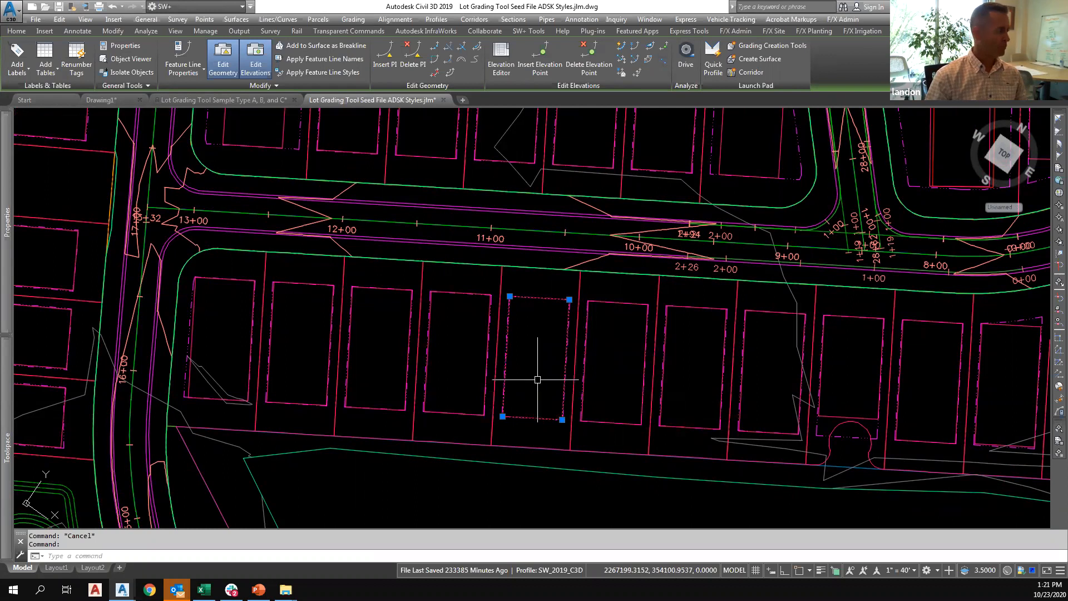
{"action": "scroll", "coordinate": [538, 379], "scroll_direction": "down", "scroll_amount": 2}
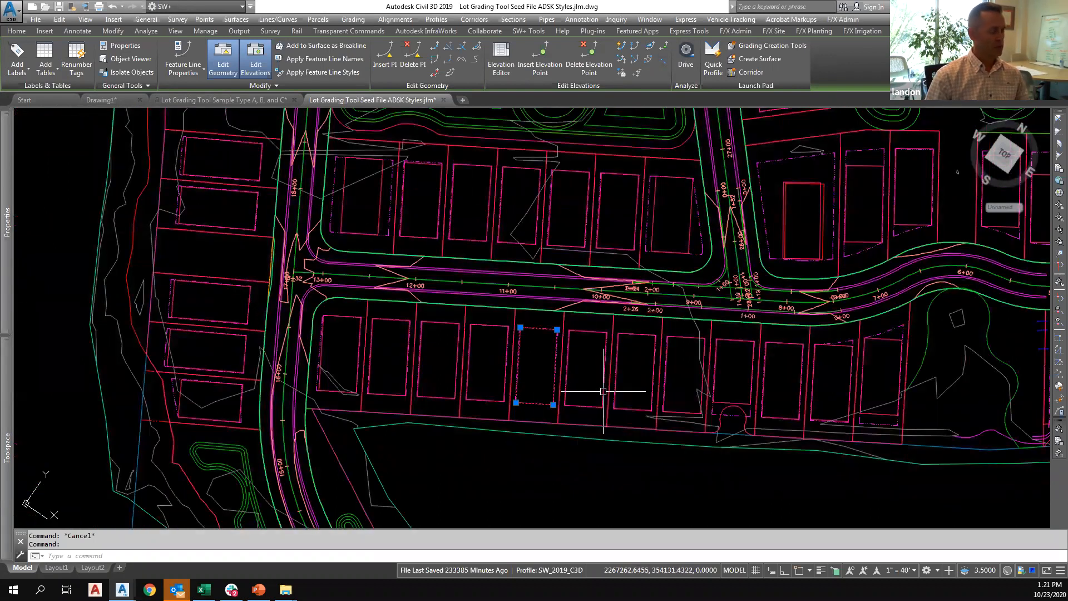
{"action": "key", "text": "Escape"}
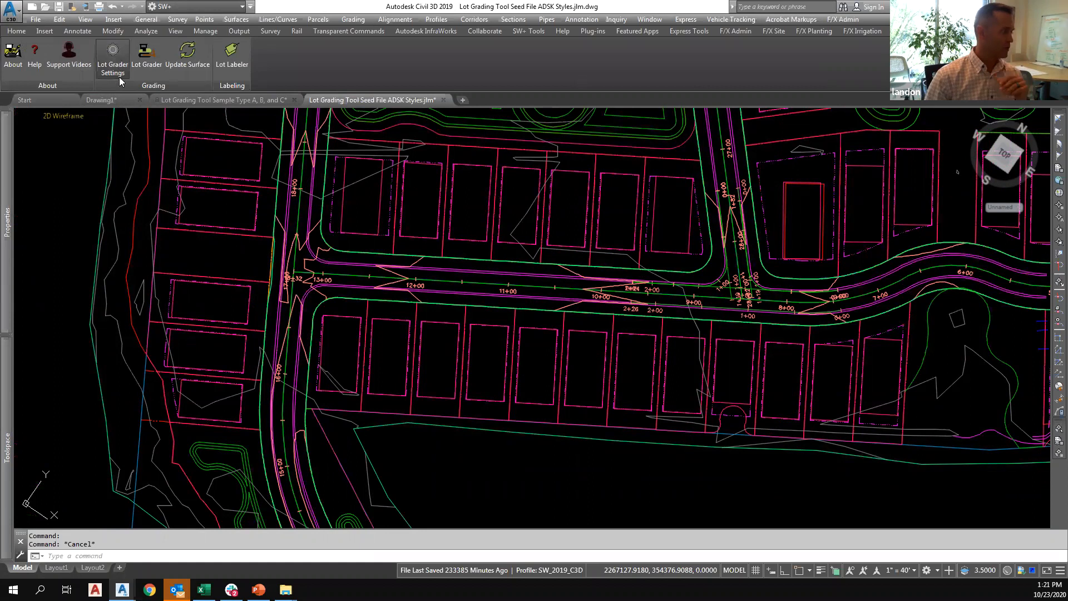
In the Lot Grader settings, set the distance from A to B to 30 and the grade from A to B to 1.5%, and close the settings.
{"action": "left_click", "coordinate": [112, 58]}
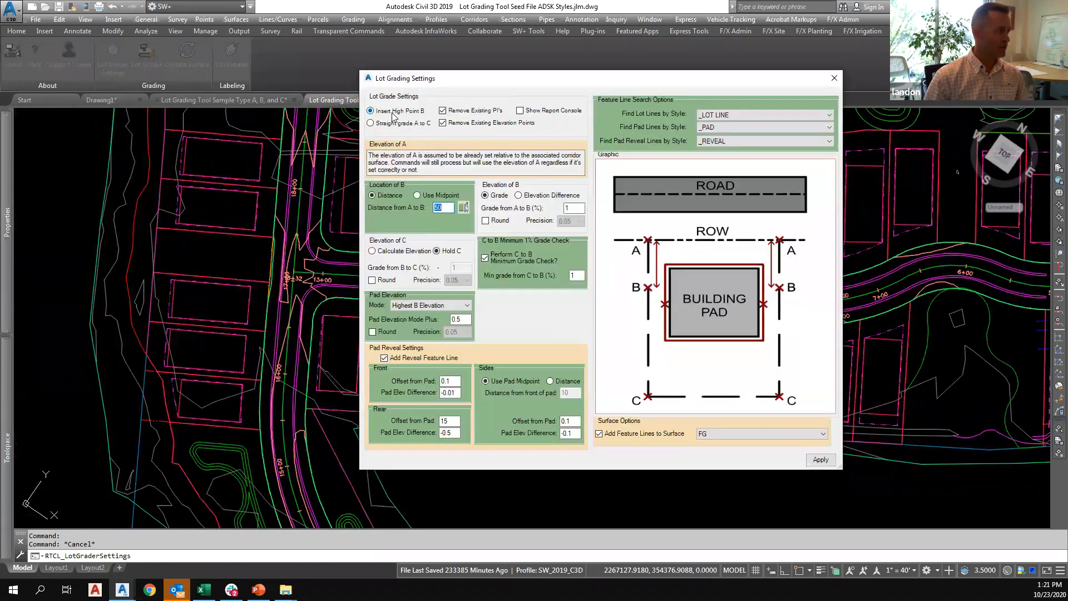
{"action": "left_click", "coordinate": [438, 209]}
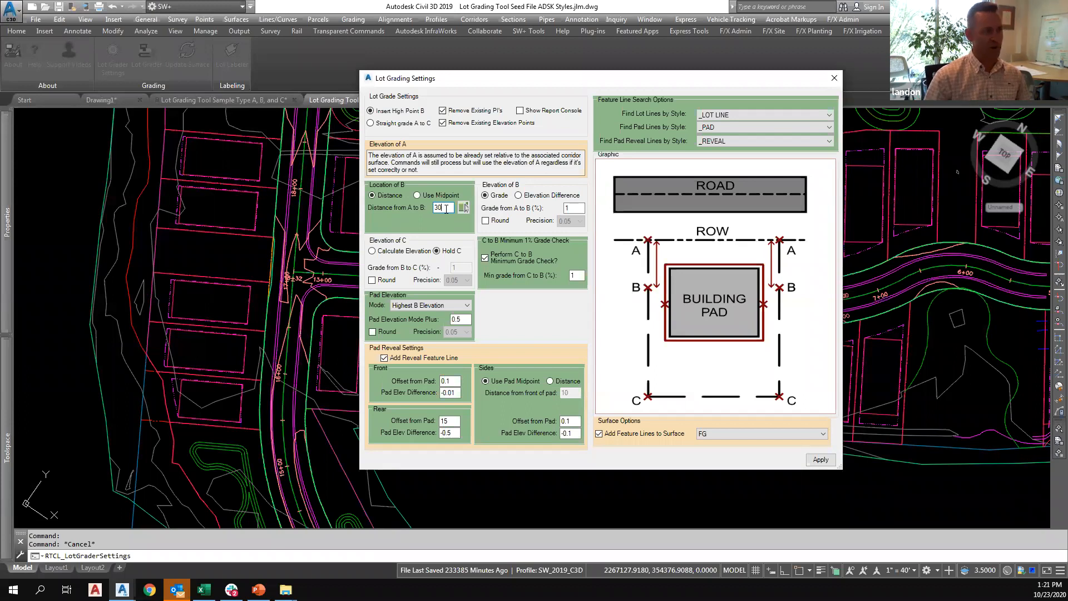
{"action": "left_click", "coordinate": [574, 209]}
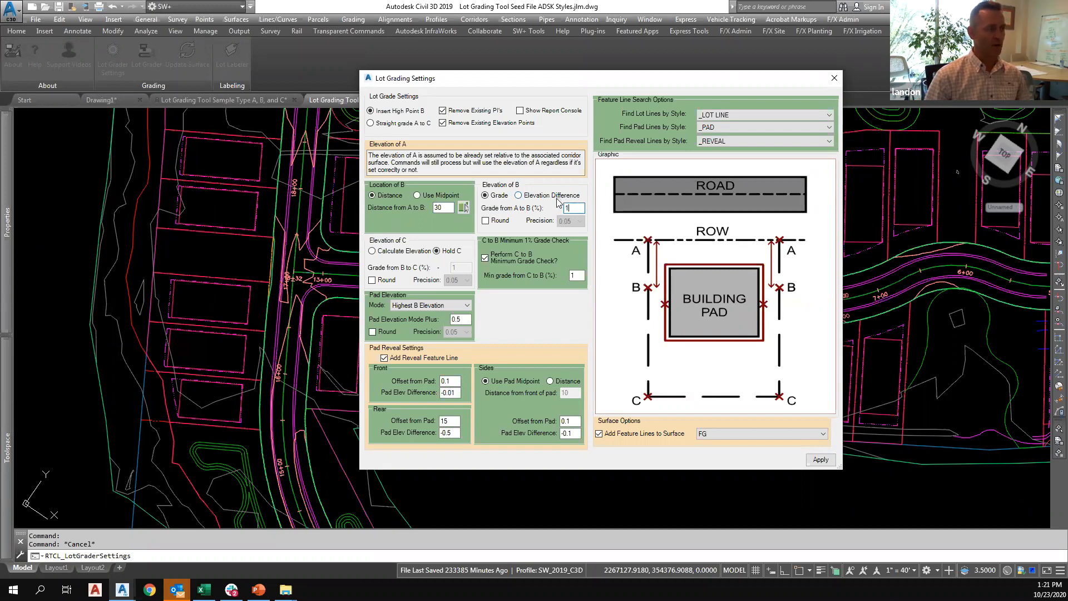
{"action": "key", "text": "BackSpace"}
{"action": "type", "text": "1.5"}
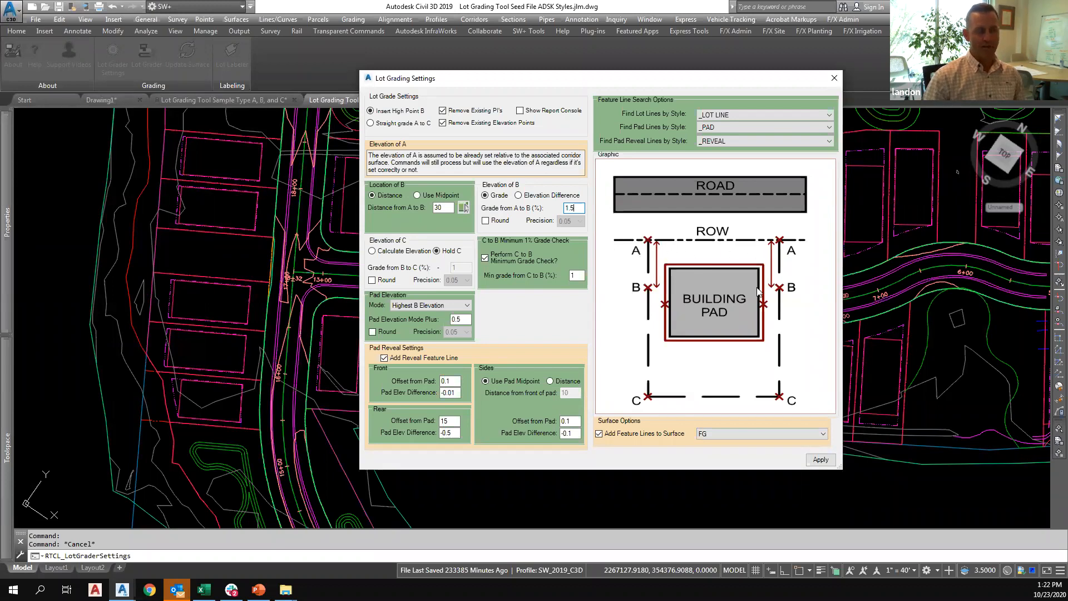
{"action": "left_click", "coordinate": [834, 78]}
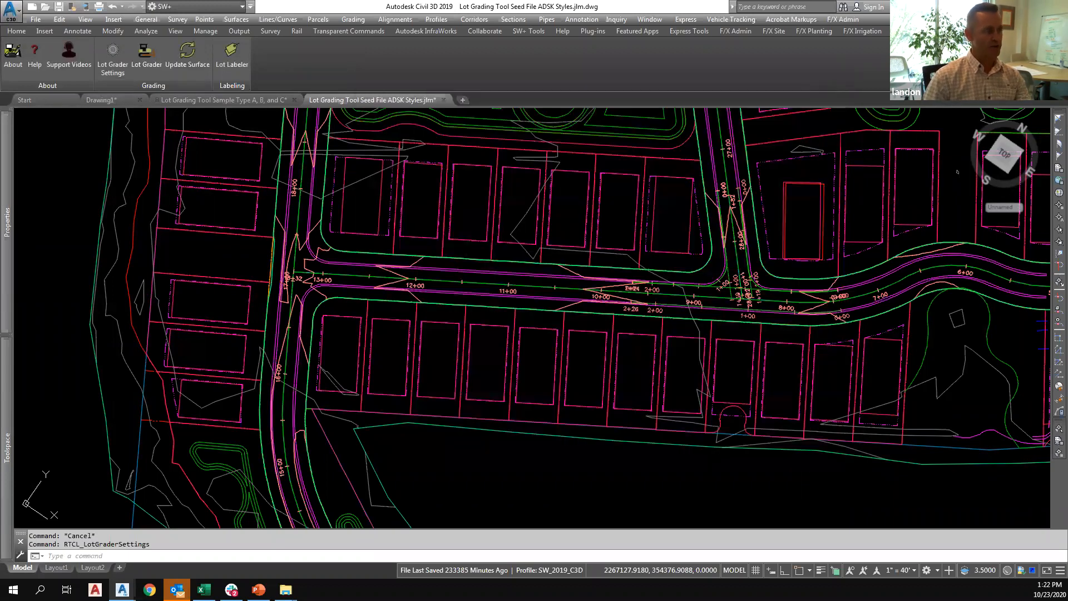
Open the Elevation Editor for the side lot line between stations 11+00 and 12+00 below the road.
{"action": "left_click", "coordinate": [461, 349]}
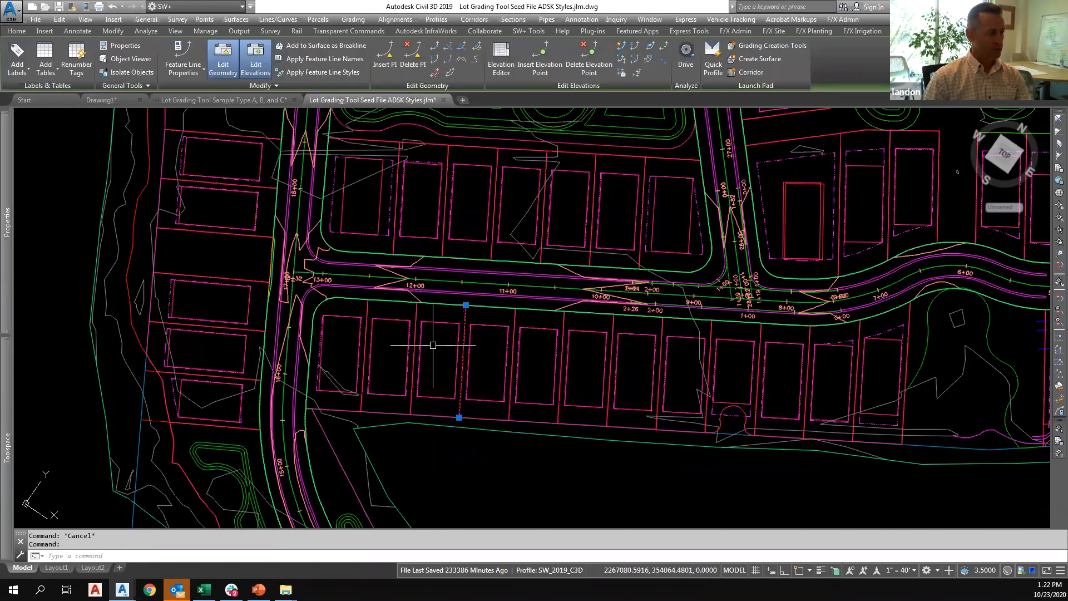
{"action": "mouse_move", "coordinate": [433, 345]}
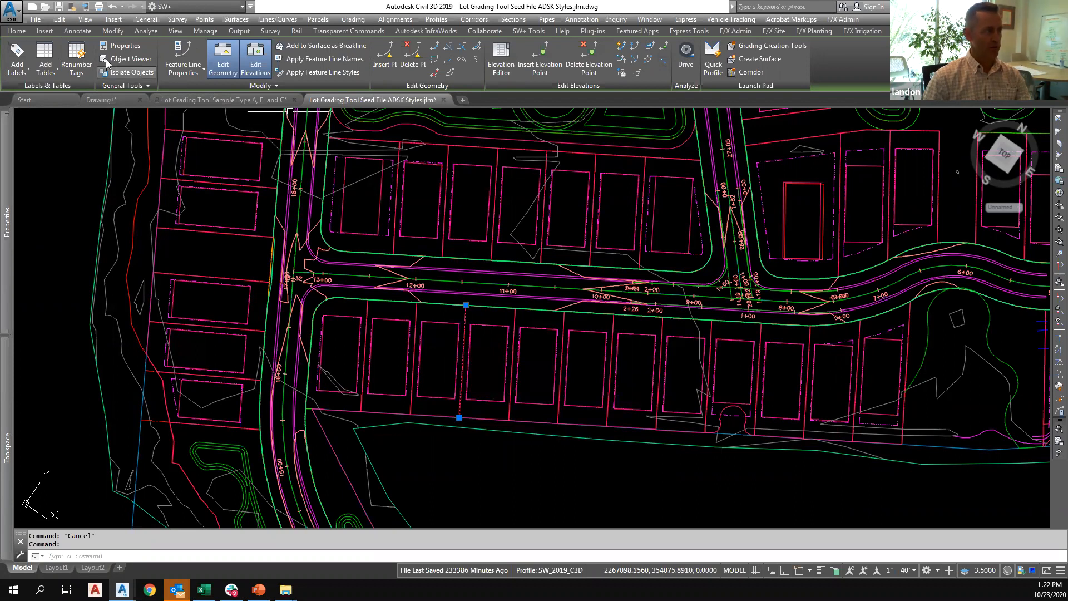
{"action": "left_click", "coordinate": [16, 32]}
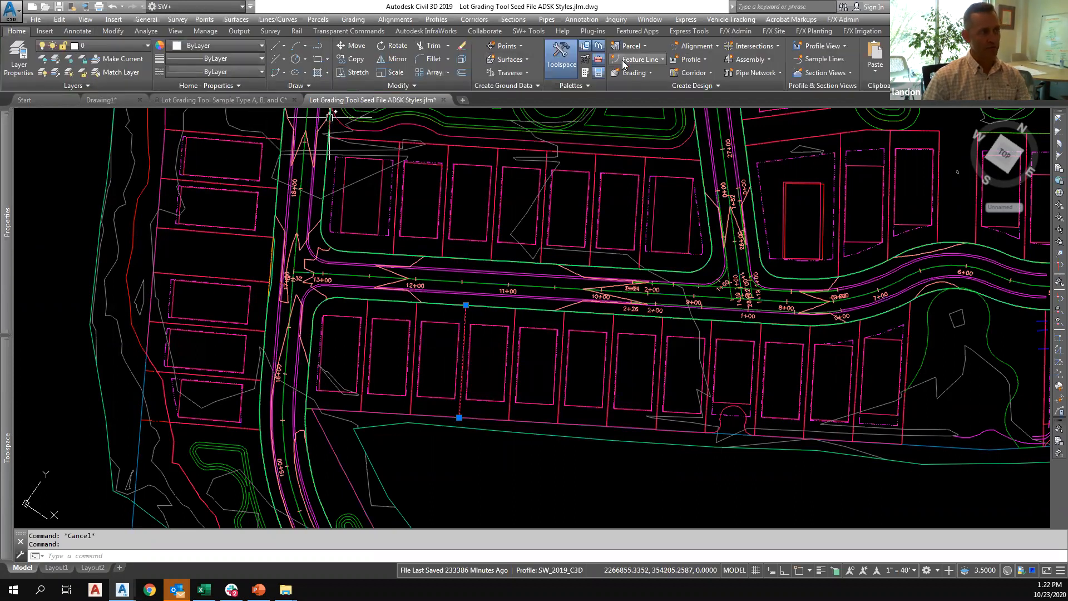
{"action": "left_click", "coordinate": [640, 59]}
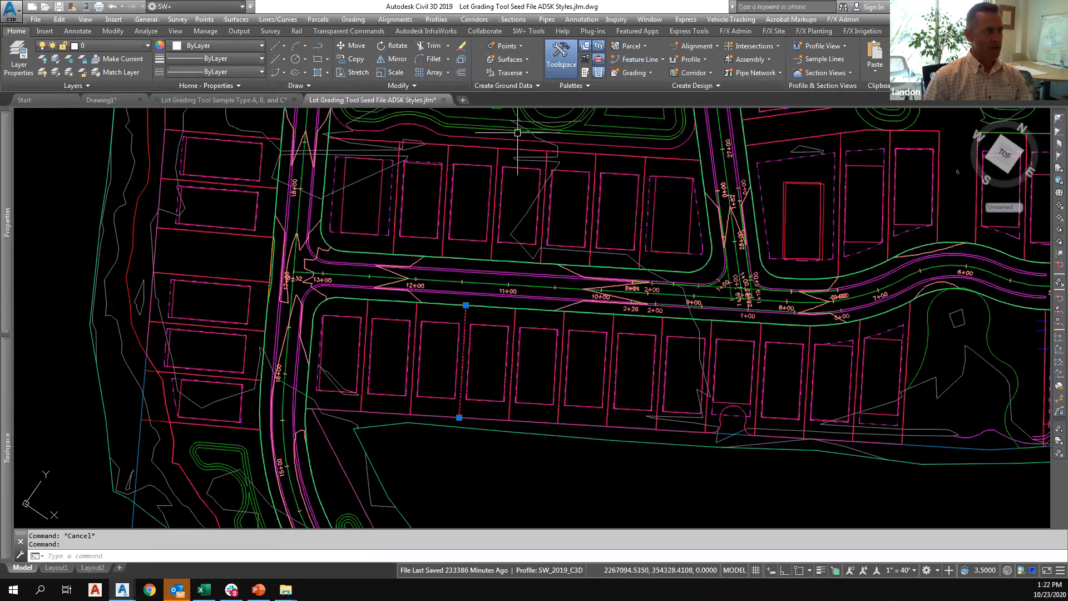
{"action": "right_click", "coordinate": [498, 371]}
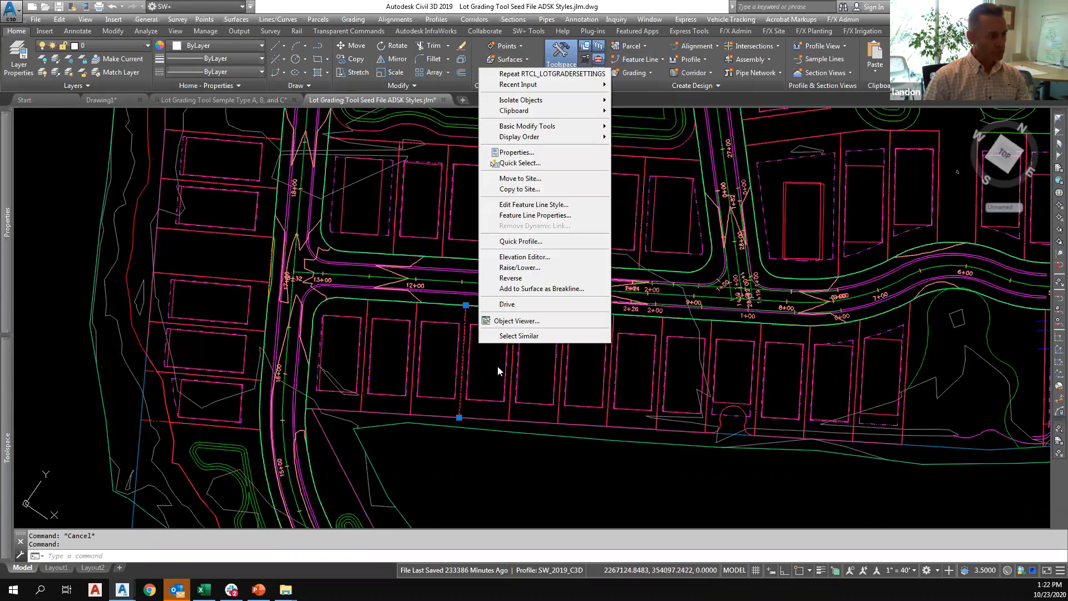
{"action": "left_click", "coordinate": [525, 257]}
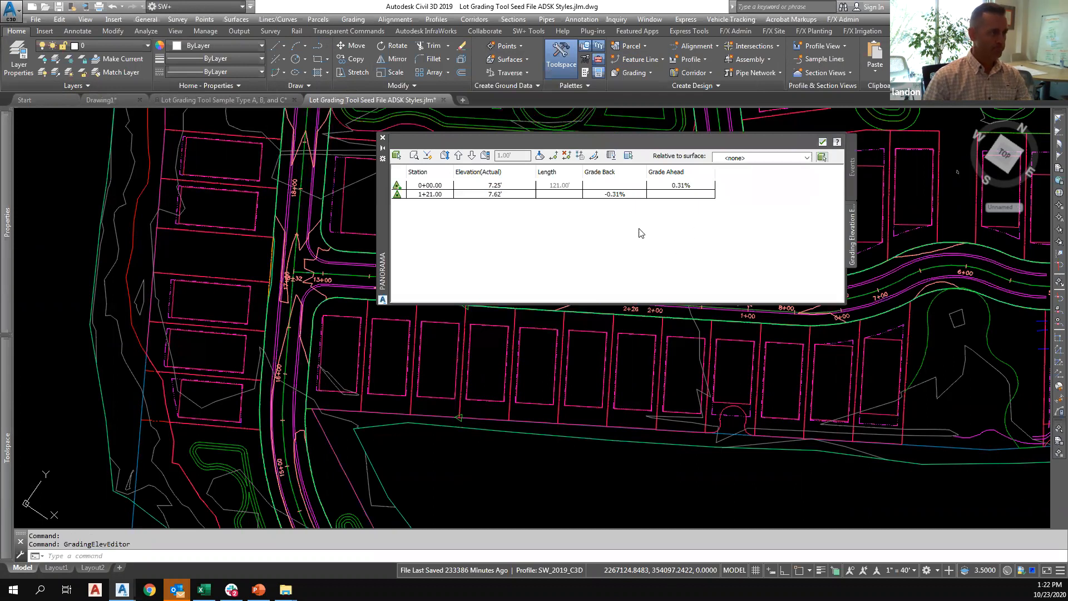
Select both elevation points of the lot line and set the reference surface to Corridor Surface.
{"action": "left_click", "coordinate": [461, 194]}
{"action": "left_click", "coordinate": [473, 186], "text": "shift"}
{"action": "left_click", "coordinate": [808, 161]}
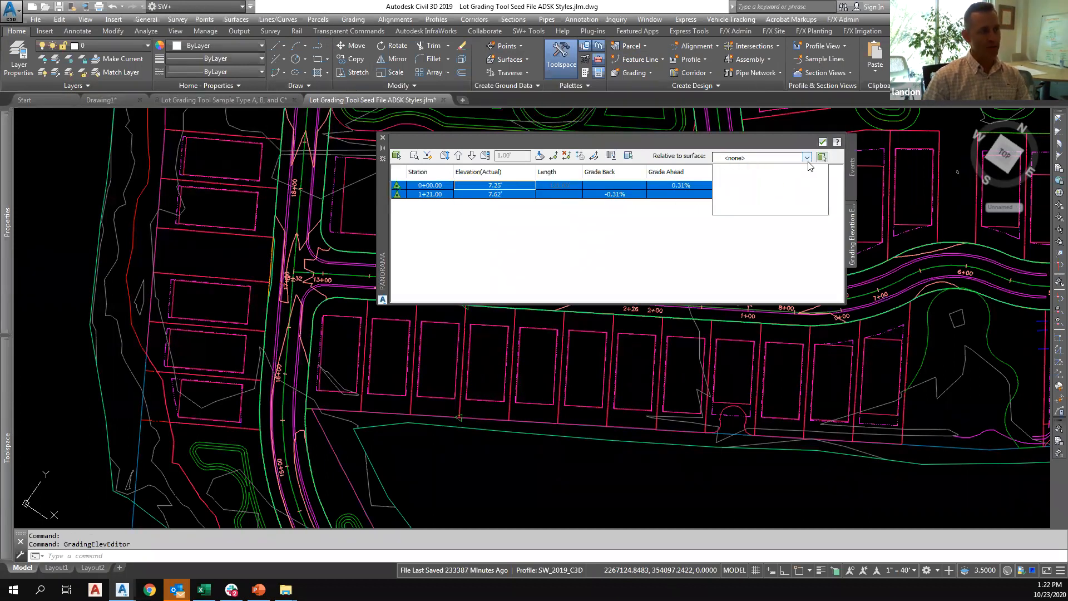
{"action": "left_click", "coordinate": [749, 173]}
Set the lot line's elevation point at station 1+21.00 to derive its elevation relative to the corridor surface.
{"action": "left_click_drag", "start_coordinate": [668, 298], "coordinate": [726, 297]}
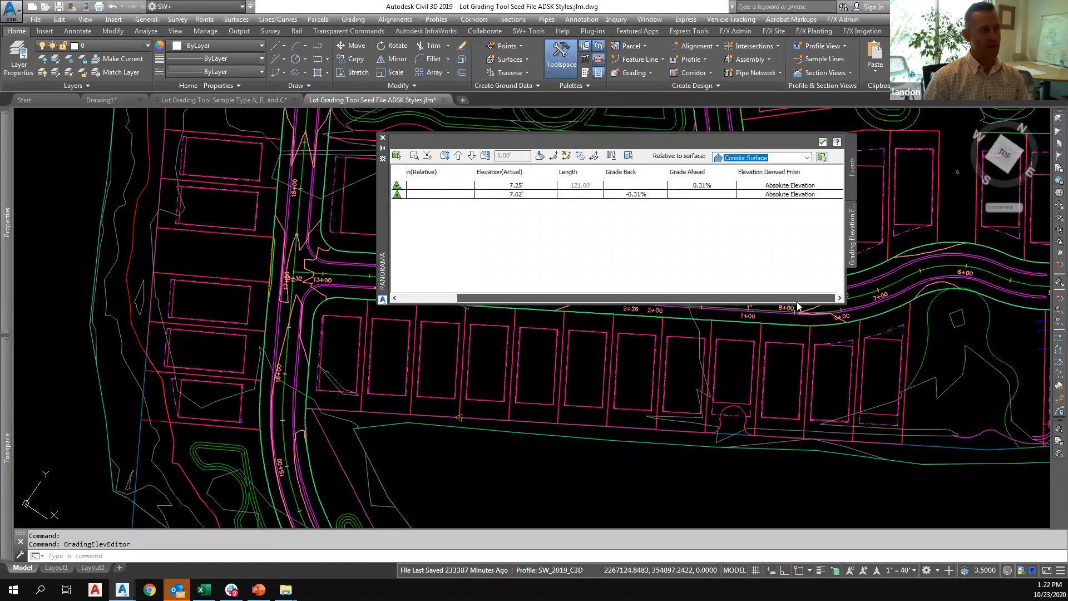
{"action": "left_click", "coordinate": [801, 189]}
{"action": "left_click", "coordinate": [801, 189]}
{"action": "left_click", "coordinate": [779, 204]}
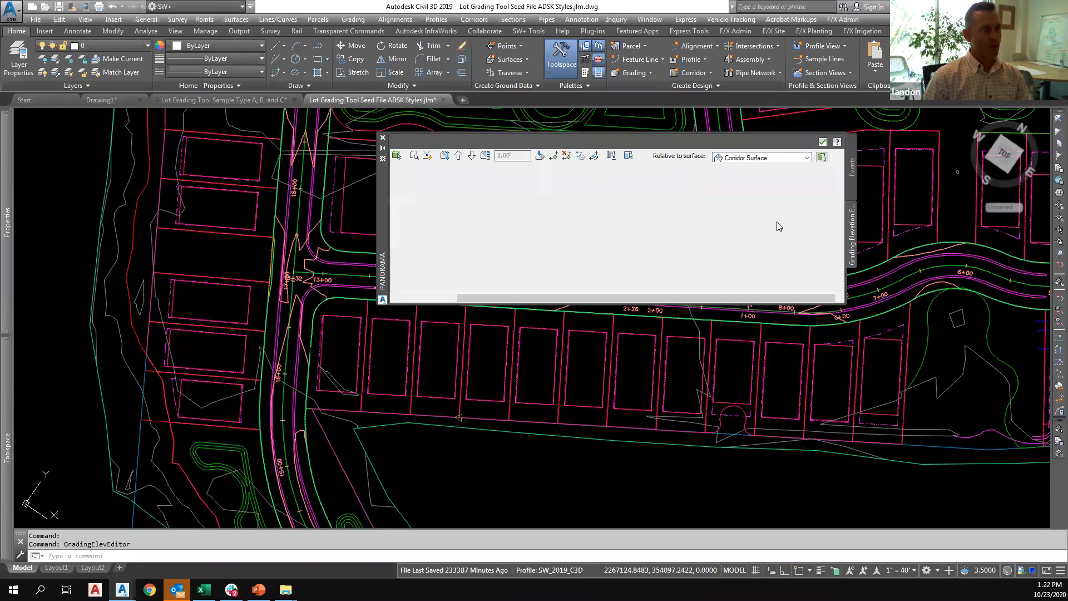
{"action": "left_click", "coordinate": [794, 195]}
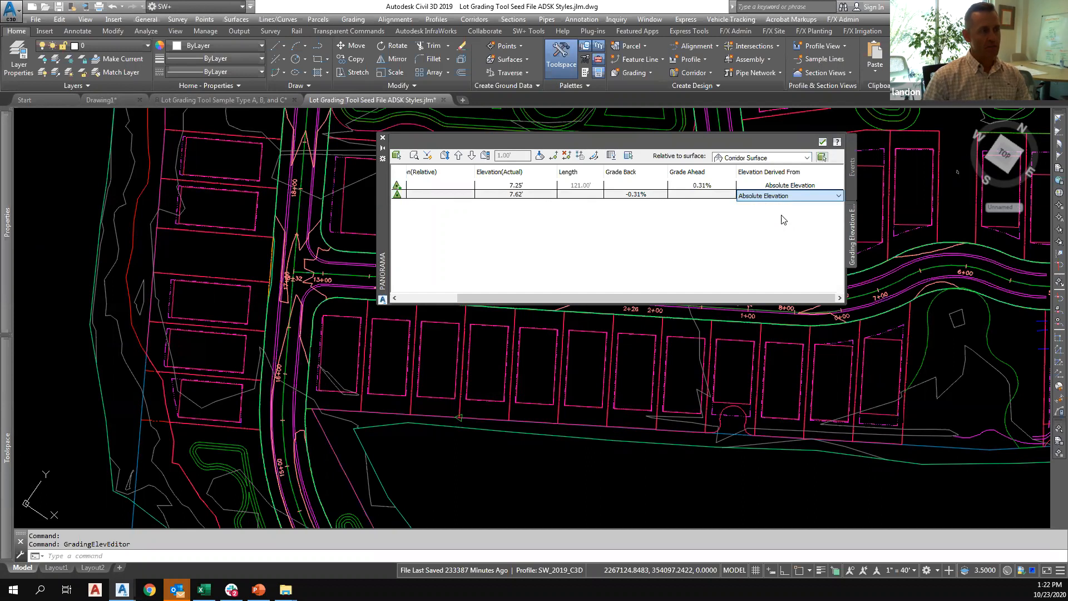
{"action": "left_click", "coordinate": [779, 216]}
{"action": "left_click_drag", "start_coordinate": [476, 299], "coordinate": [399, 300]}
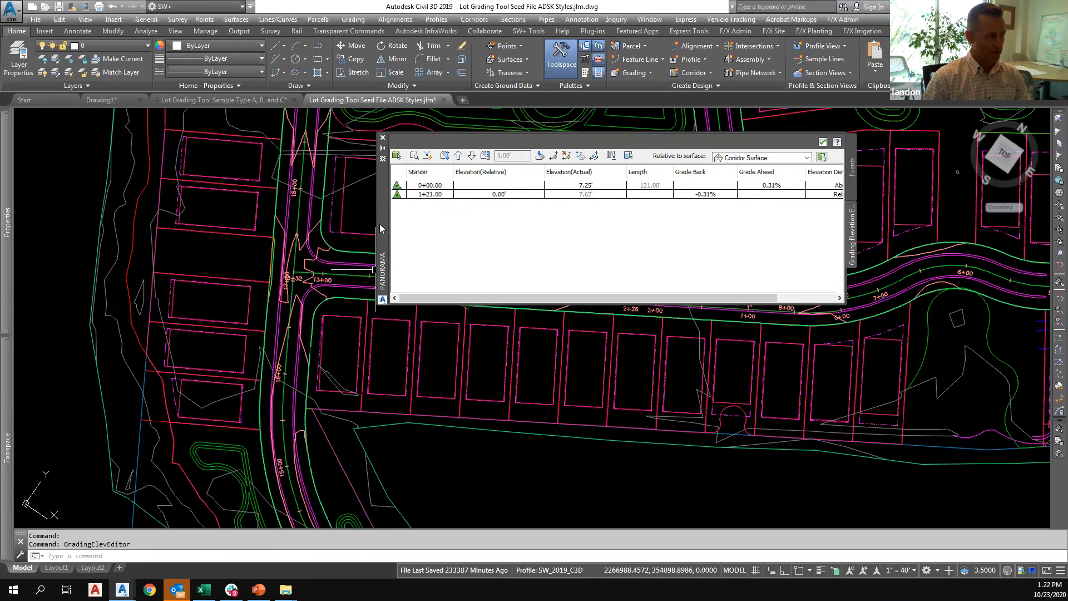
Examine the lot line's road-side elevation point in the drawing, close the Elevation Editor, and clear the selection.
{"action": "left_click_drag", "start_coordinate": [383, 229], "coordinate": [380, 186]}
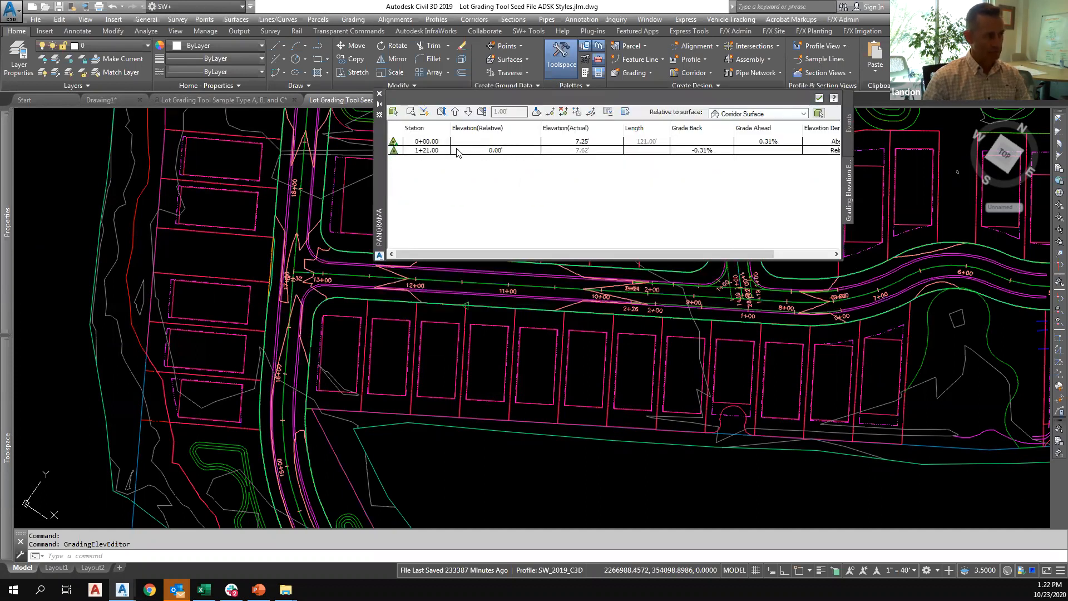
{"action": "scroll", "coordinate": [472, 319], "scroll_direction": "up", "scroll_amount": 2}
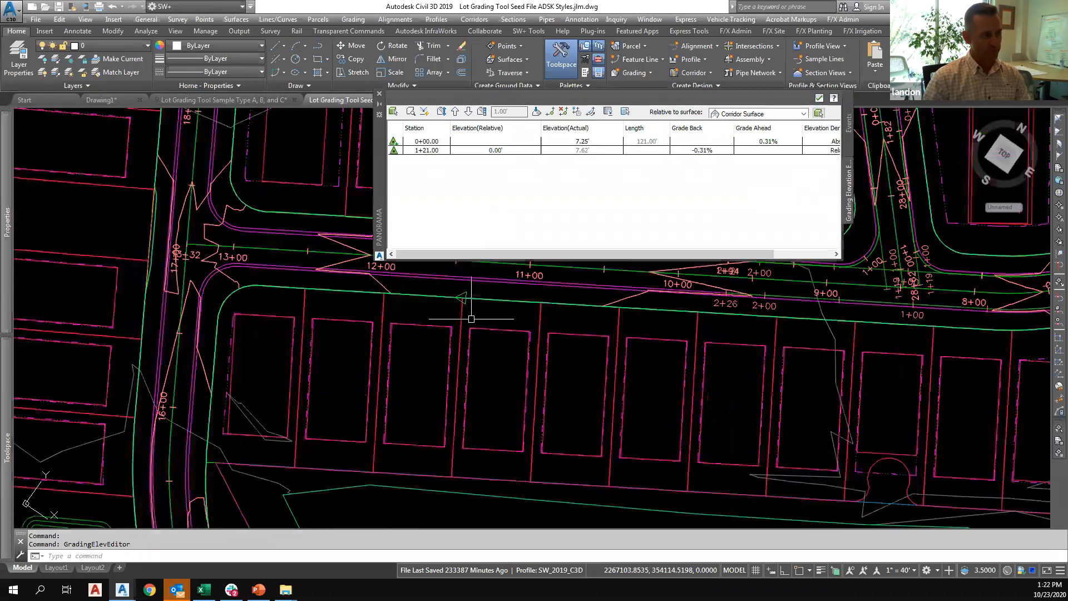
{"action": "scroll", "coordinate": [462, 322], "scroll_direction": "up", "scroll_amount": 2}
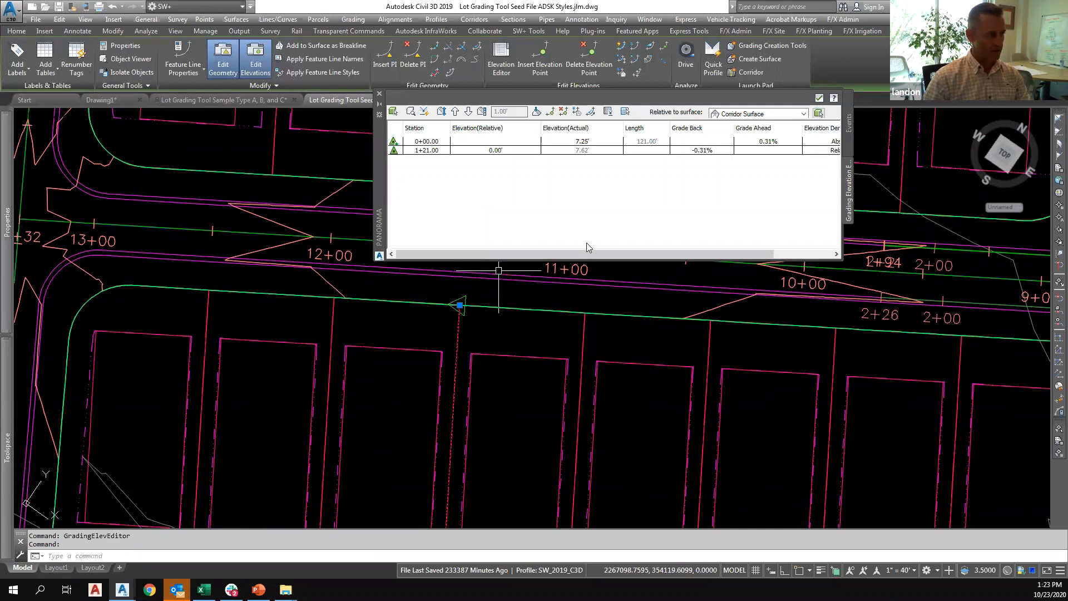
{"action": "mouse_move", "coordinate": [520, 254]}
{"action": "left_mouse_down"}
{"action": "mouse_move", "coordinate": [593, 254]}
{"action": "mouse_move", "coordinate": [501, 253]}
{"action": "left_mouse_up"}
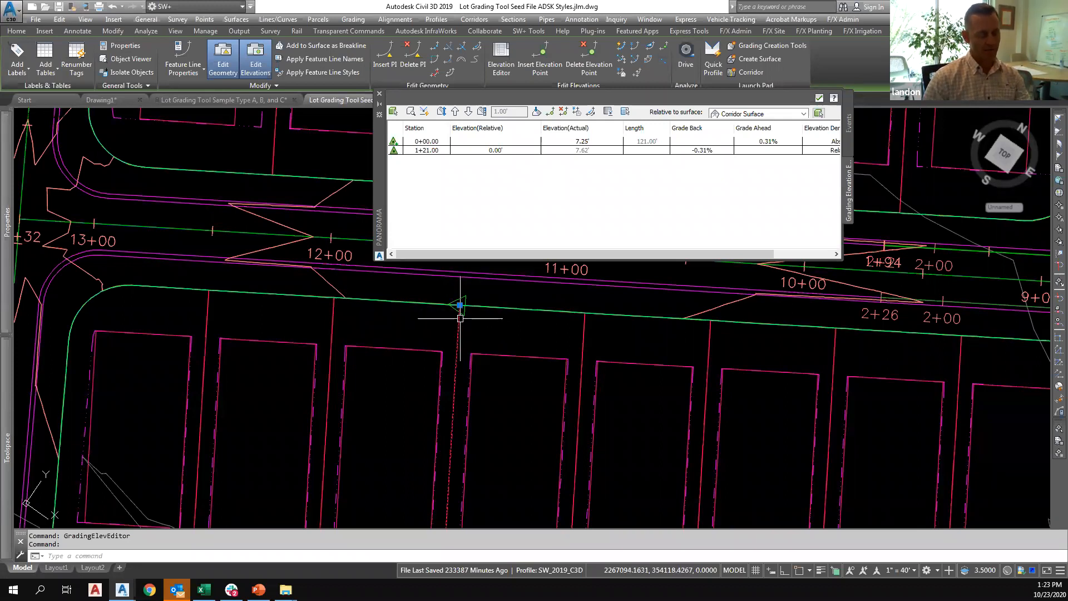
{"action": "mouse_move", "coordinate": [456, 318]}
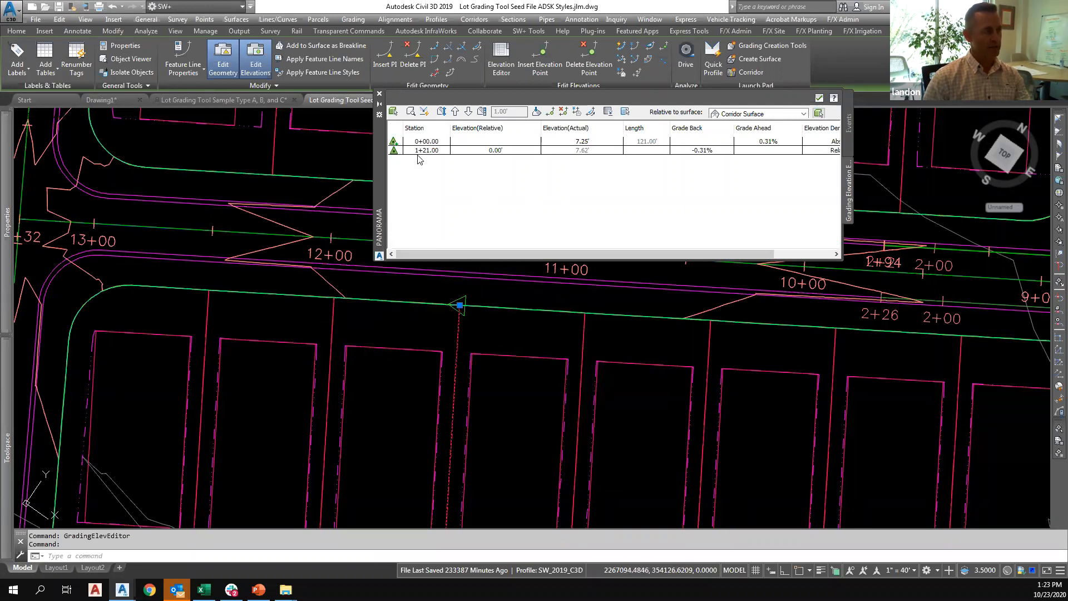
{"action": "left_click", "coordinate": [379, 96]}
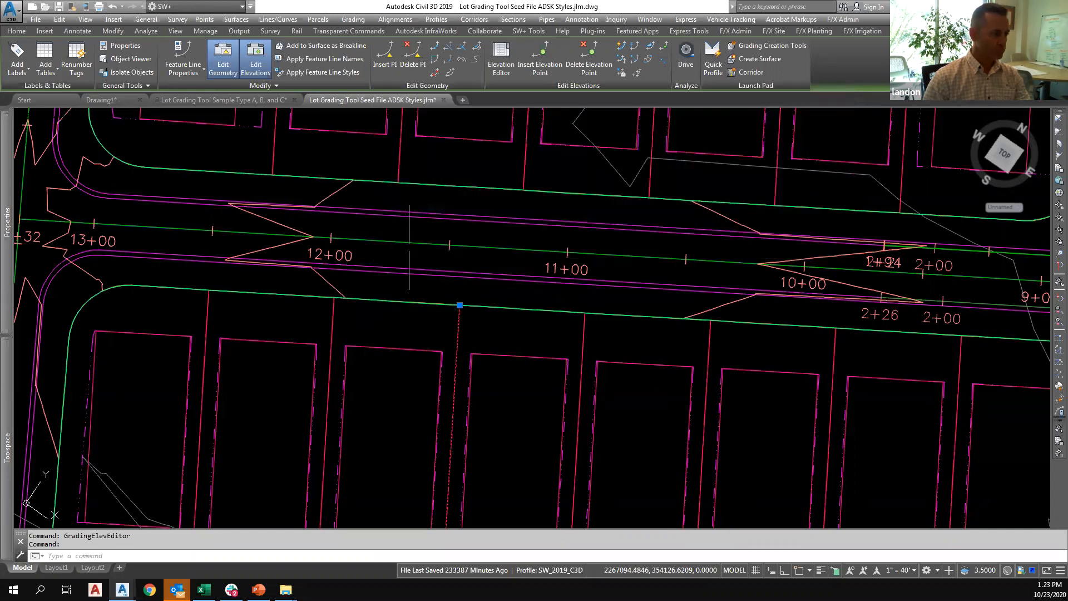
{"action": "scroll", "coordinate": [431, 293], "scroll_direction": "down", "scroll_amount": 2}
{"action": "scroll", "coordinate": [527, 368], "scroll_direction": "down", "scroll_amount": 2}
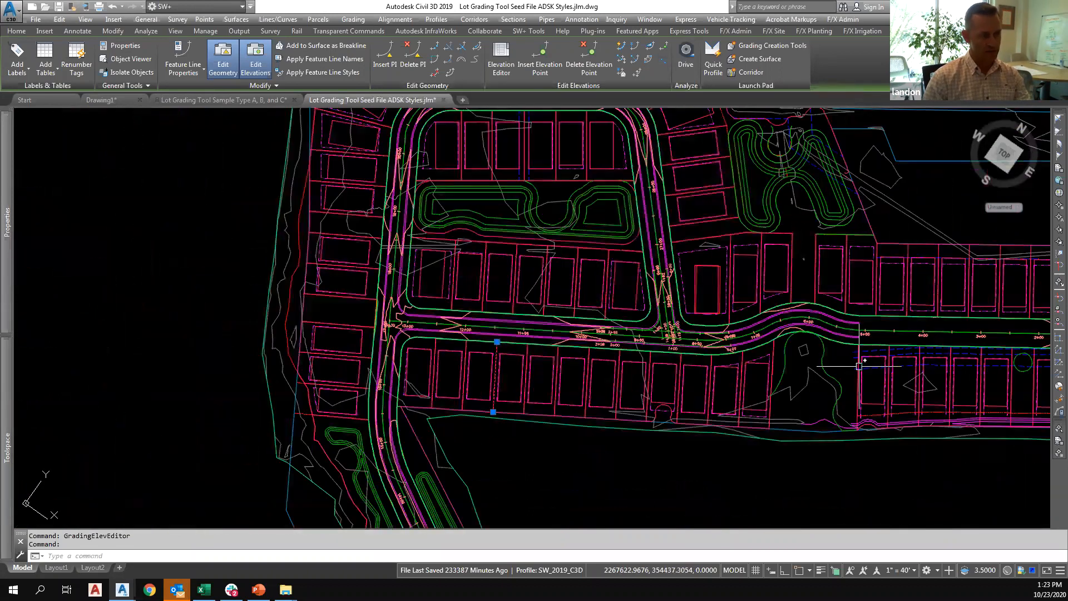
{"action": "scroll", "coordinate": [669, 367], "scroll_direction": "up", "scroll_amount": 2}
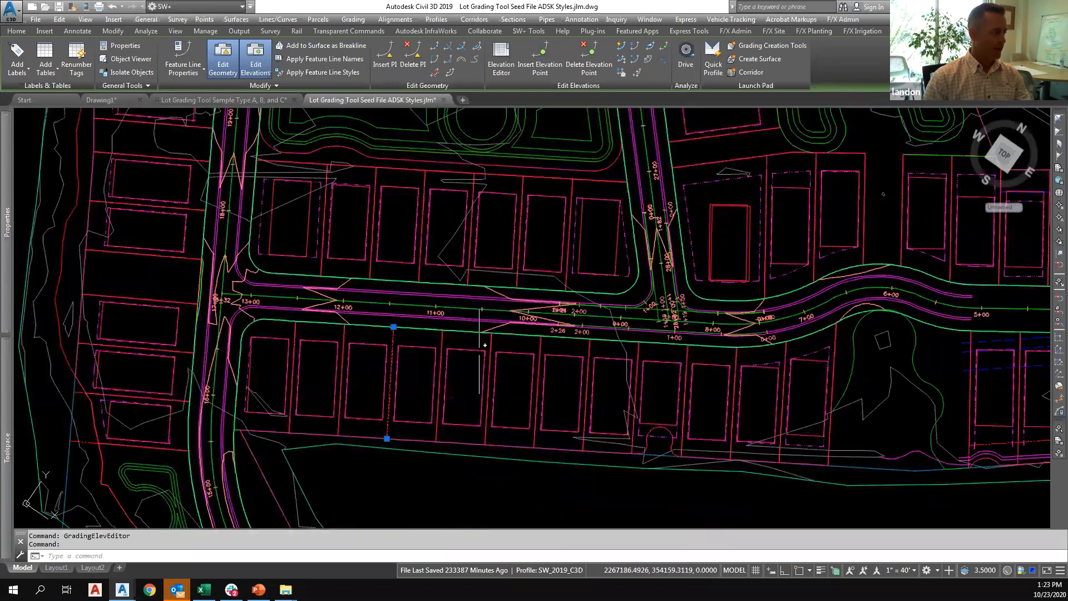
{"action": "key", "text": "Escape"}
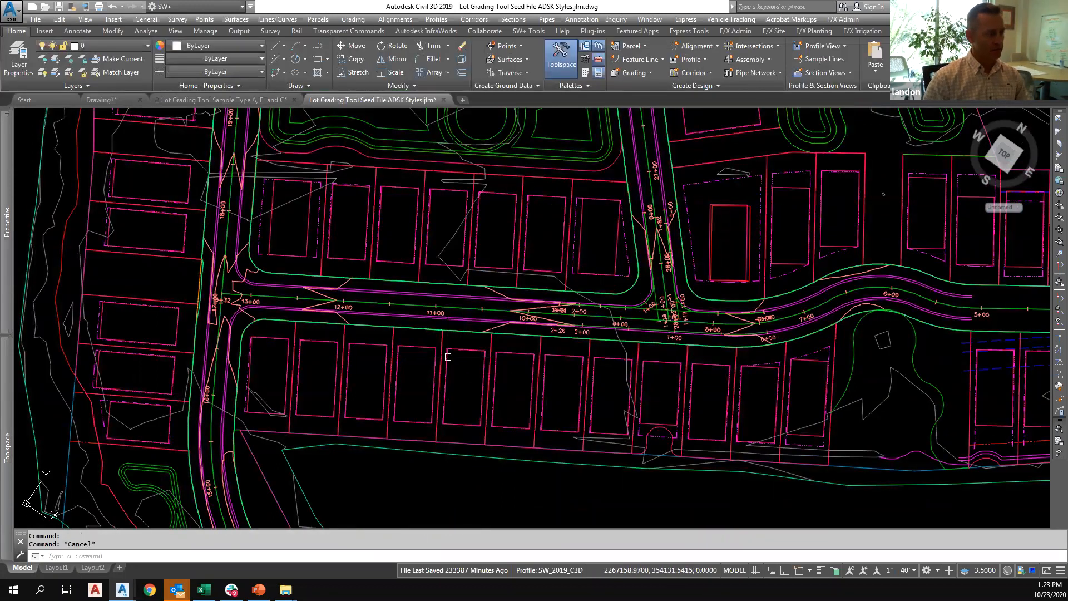
Inspect the corners of the building pad feature line below the road between stations 10+00 and 11+00, and clear the selection.
{"action": "scroll", "coordinate": [447, 362], "scroll_direction": "up", "scroll_amount": 3}
{"action": "left_click", "coordinate": [449, 374]}
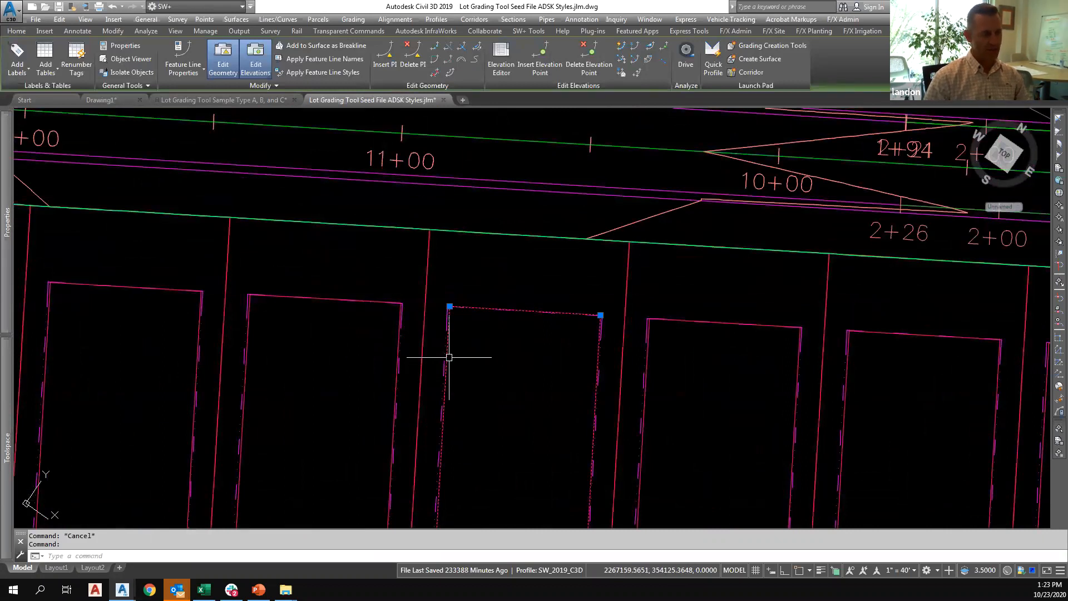
{"action": "mouse_move", "coordinate": [445, 352]}
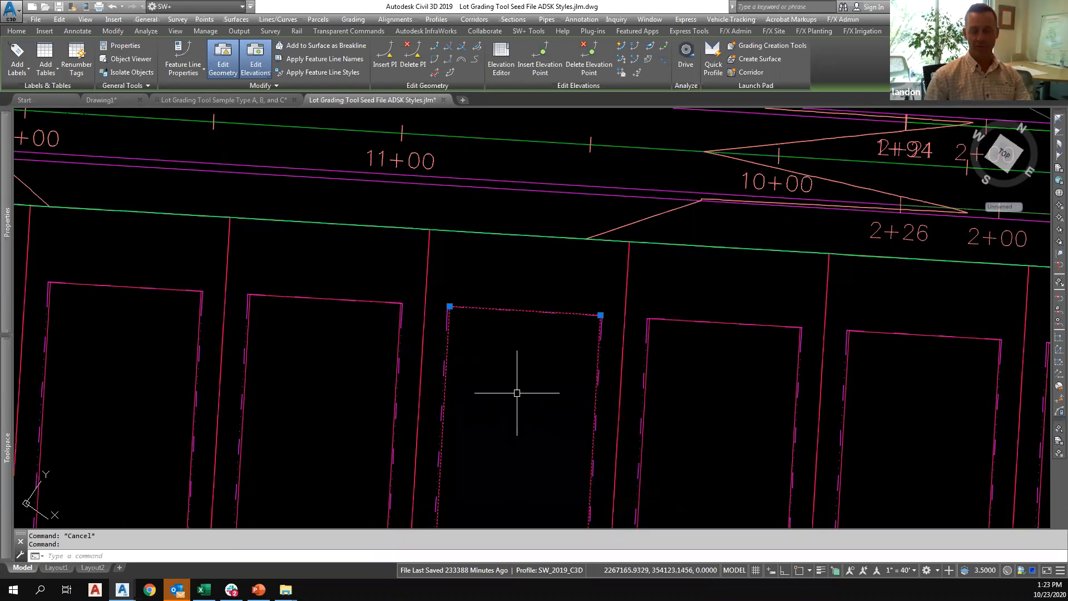
{"action": "scroll", "coordinate": [506, 369], "scroll_direction": "down", "scroll_amount": 6}
{"action": "key", "text": "Escape"}
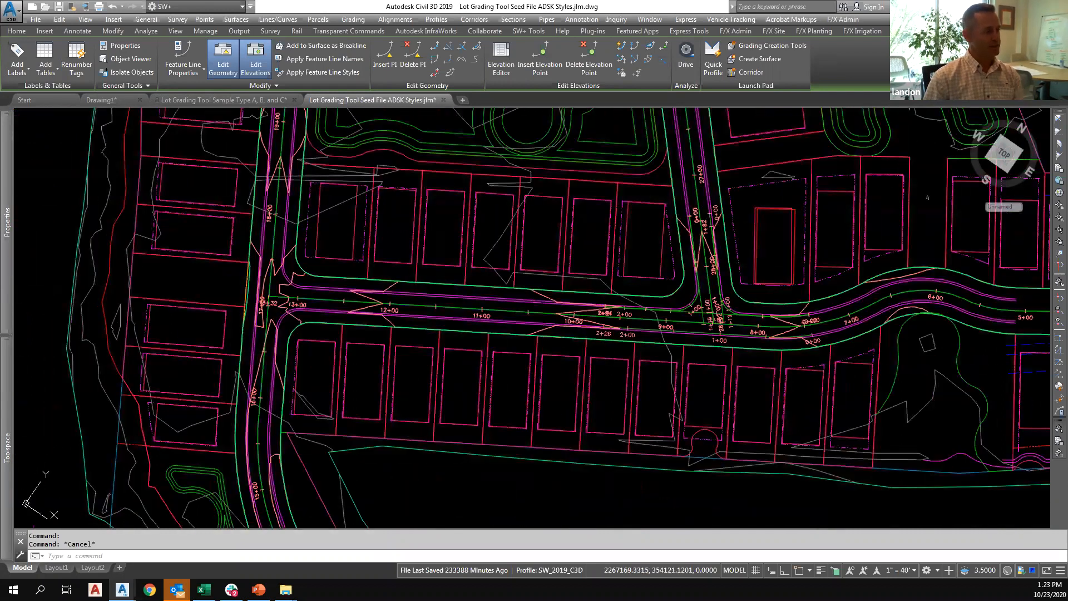
Examine the points along the rear lot line feature line behind the lots south of the road, and clear the selection.
{"action": "middle_click_drag", "start_coordinate": [498, 371], "coordinate": [435, 358]}
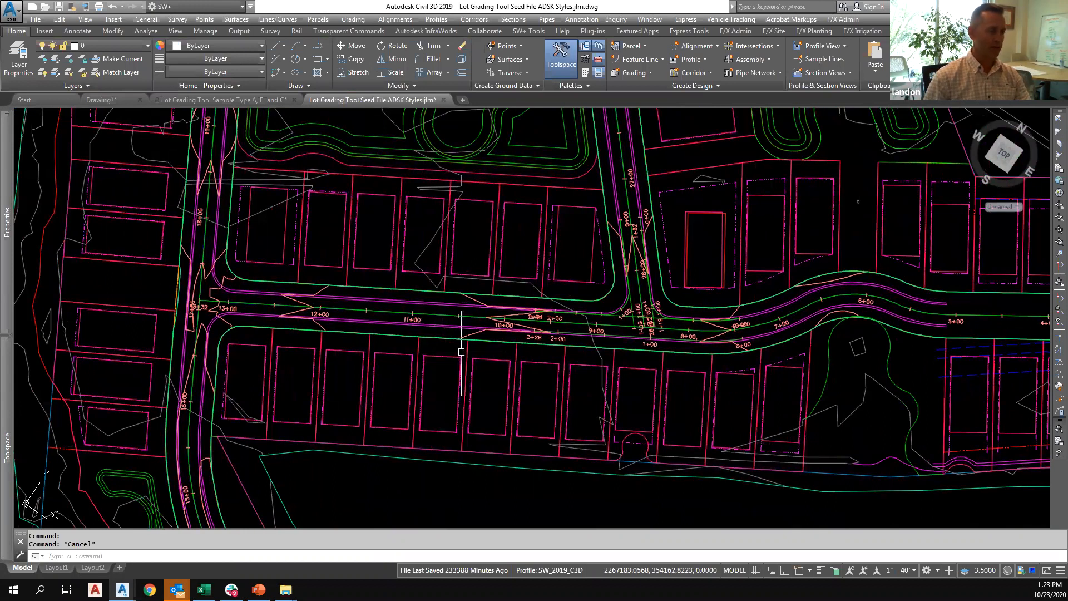
{"action": "scroll", "coordinate": [461, 351], "scroll_direction": "up", "scroll_amount": 2}
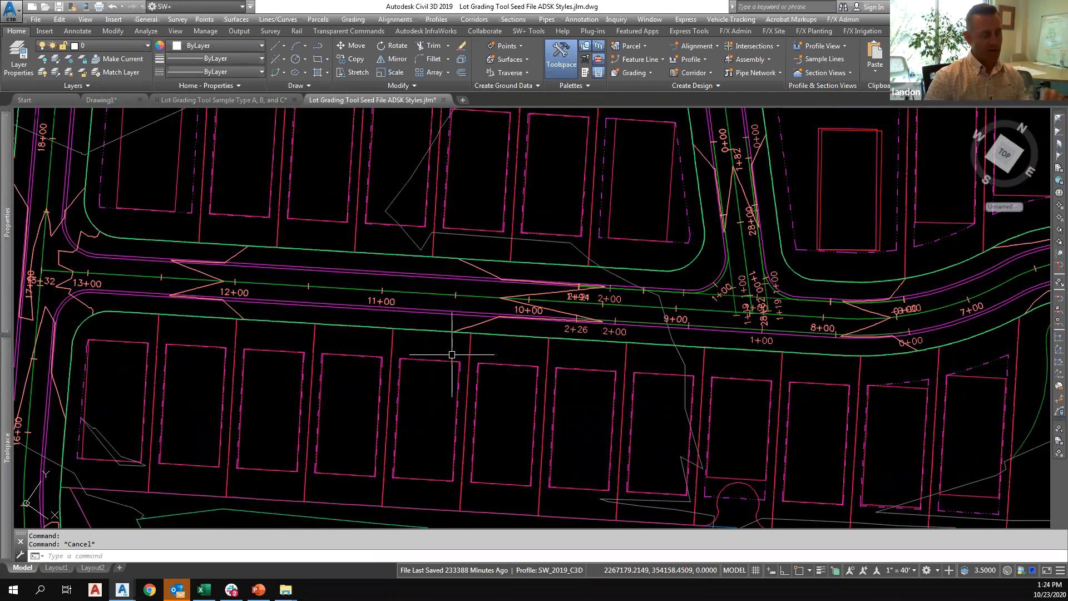
{"action": "middle_click_drag", "start_coordinate": [393, 381], "coordinate": [365, 308]}
{"action": "scroll", "coordinate": [365, 308], "scroll_direction": "down", "scroll_amount": 6}
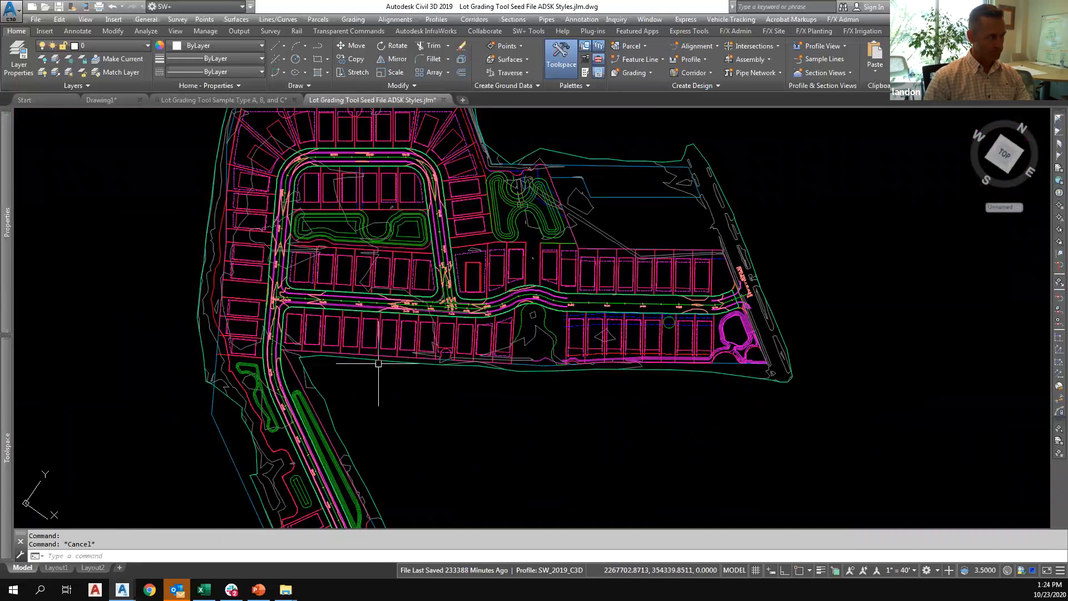
{"action": "scroll", "coordinate": [366, 361], "scroll_direction": "up", "scroll_amount": 4}
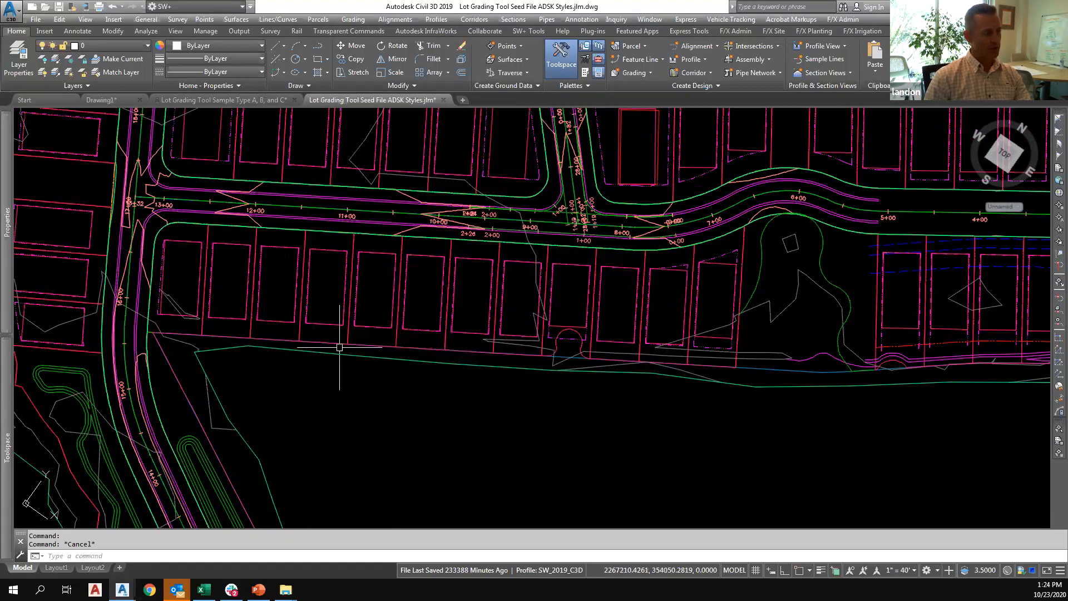
{"action": "left_click", "coordinate": [420, 348]}
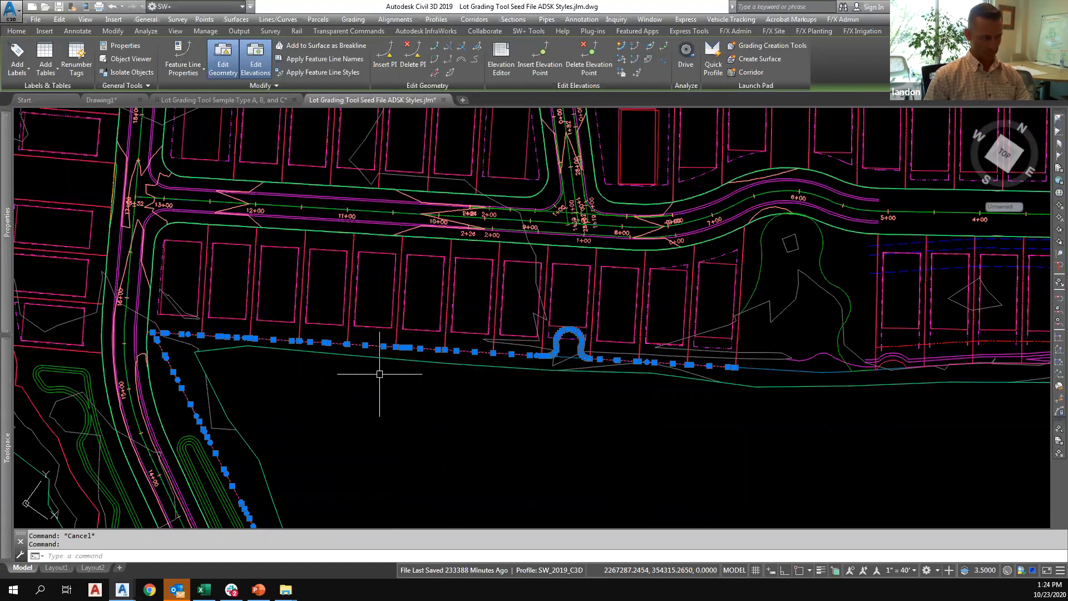
{"action": "scroll", "coordinate": [412, 357], "scroll_direction": "up", "scroll_amount": 2}
{"action": "scroll", "coordinate": [412, 358], "scroll_direction": "up", "scroll_amount": 2}
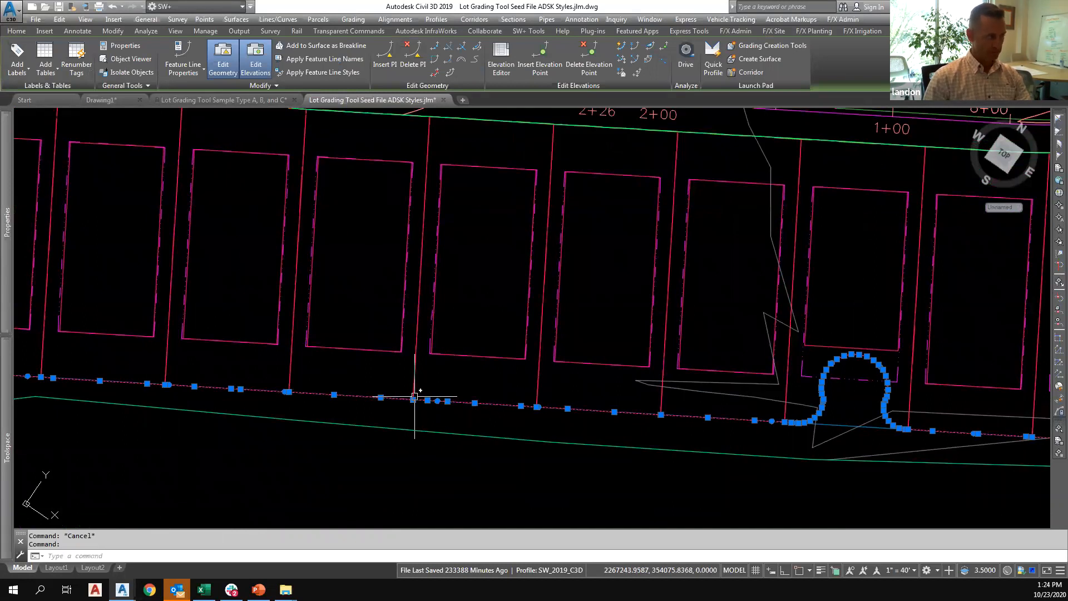
{"action": "key", "text": "Escape"}
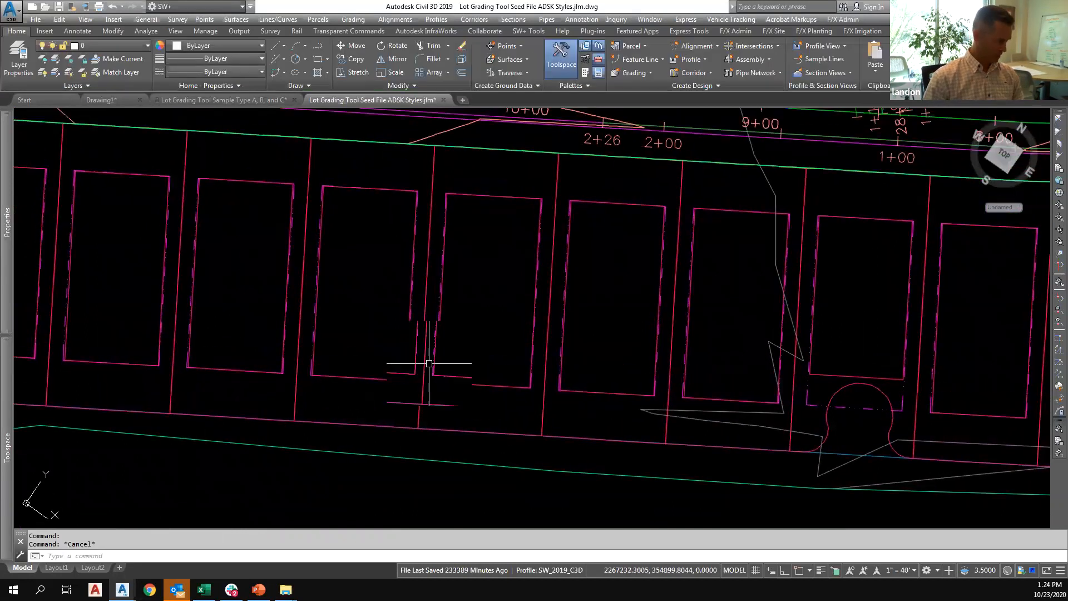
{"action": "scroll", "coordinate": [420, 320], "scroll_direction": "down", "scroll_amount": 2}
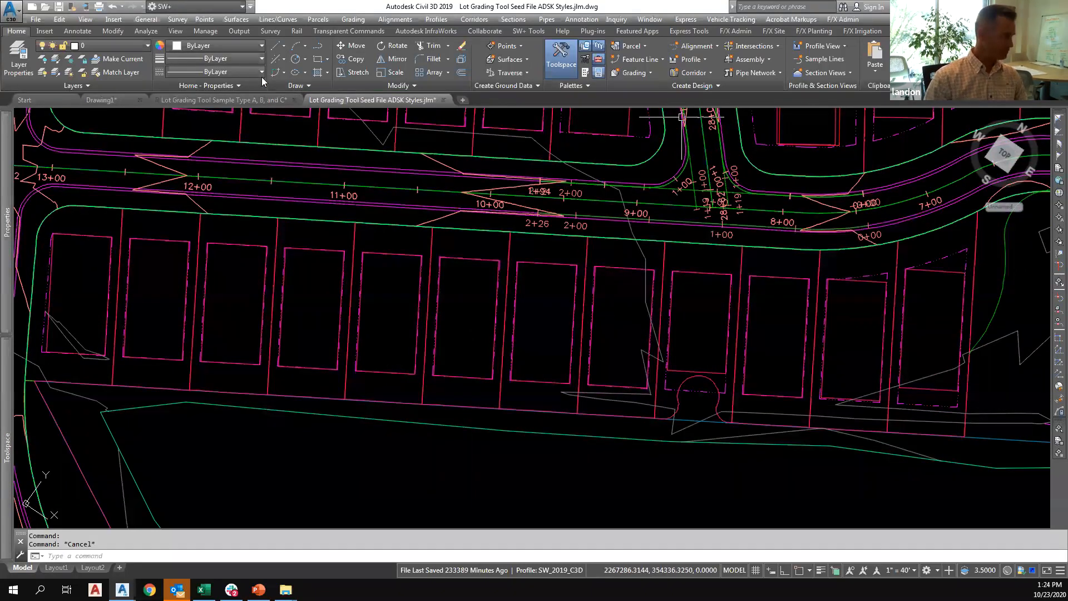
In the Lot Grader settings, locate B by a distance of 20 from A and set the grade from A to B to 1.5%.
{"action": "left_click", "coordinate": [912, 32]}
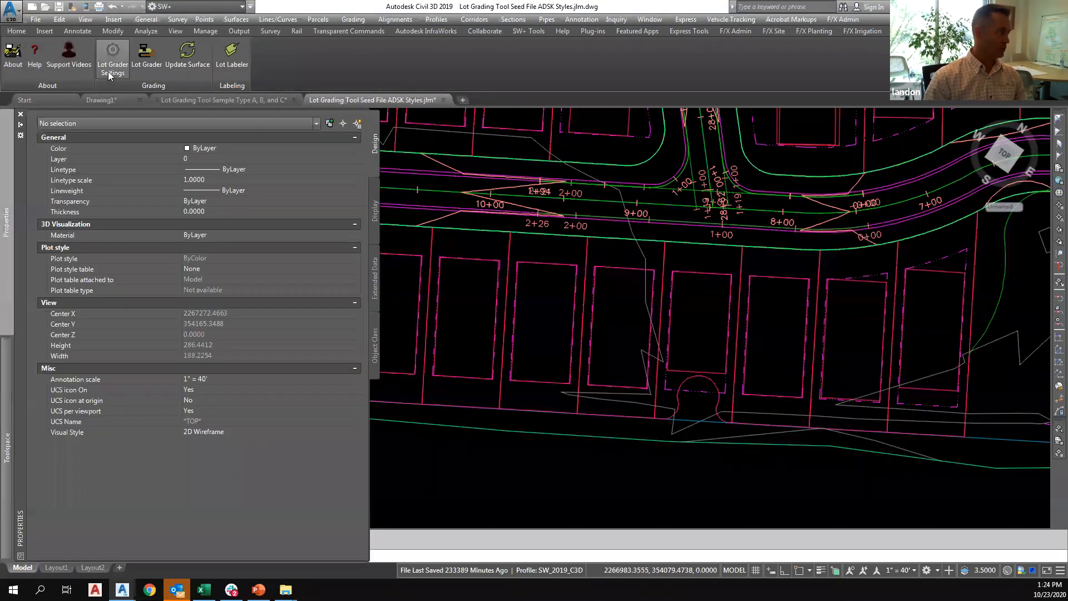
{"action": "left_click", "coordinate": [112, 73]}
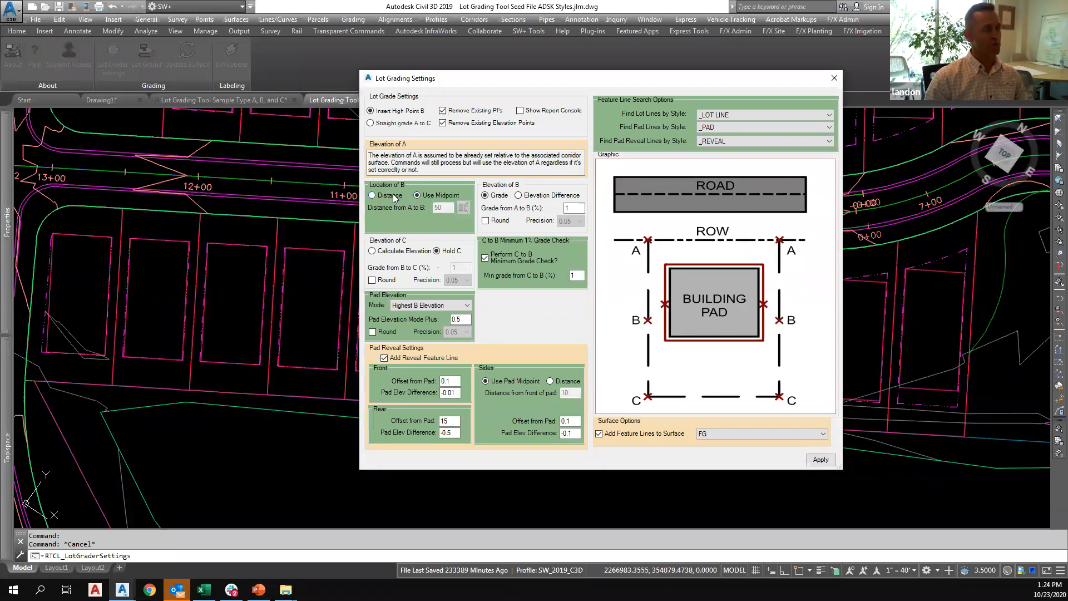
{"action": "left_click", "coordinate": [393, 195]}
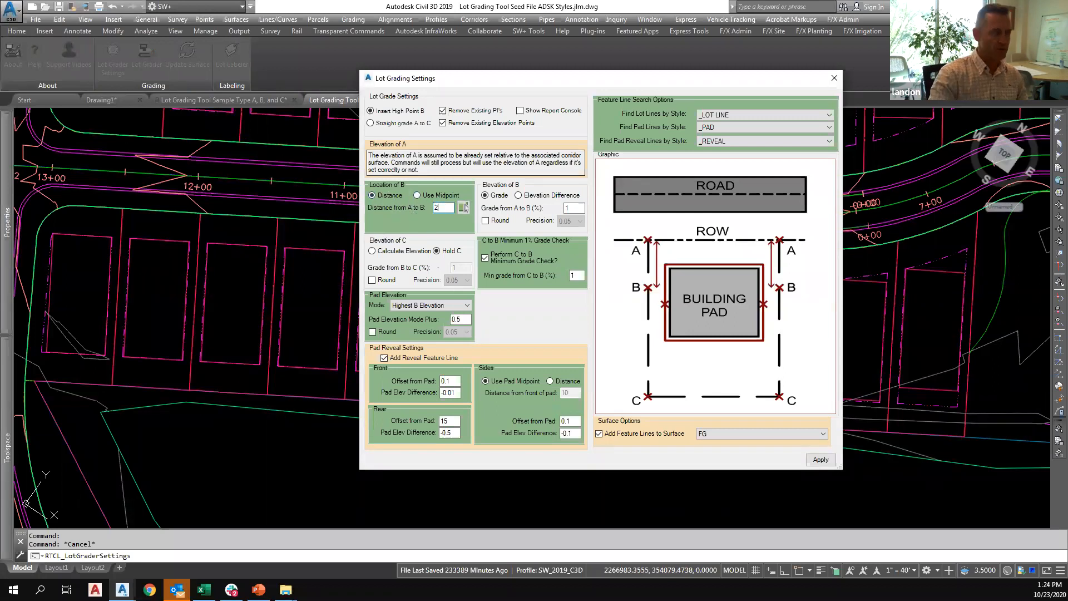
{"action": "left_click", "coordinate": [579, 207]}
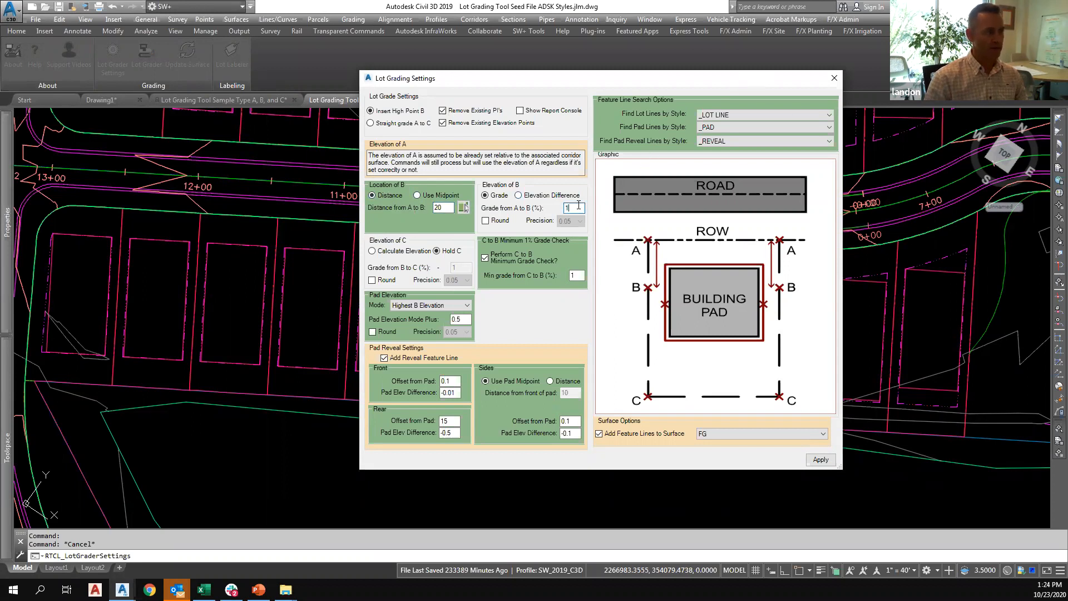
{"action": "type", "text": ".5"}
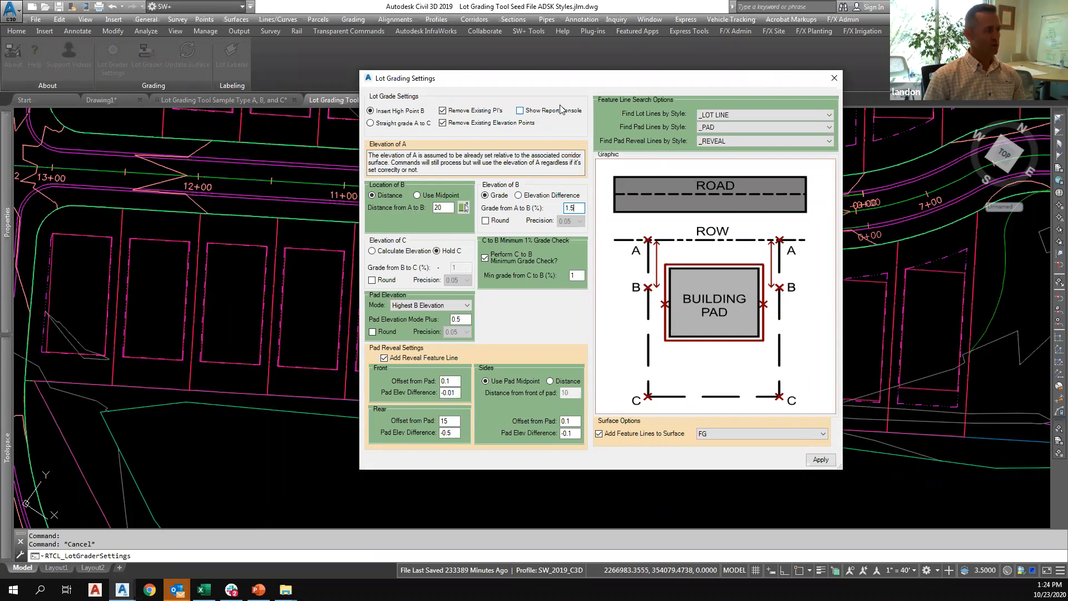
Switch the elevation of C to Calculate Elevation and check the Pad Elevation Mode Plus value.
{"action": "left_click_drag", "start_coordinate": [552, 79], "coordinate": [497, 105]}
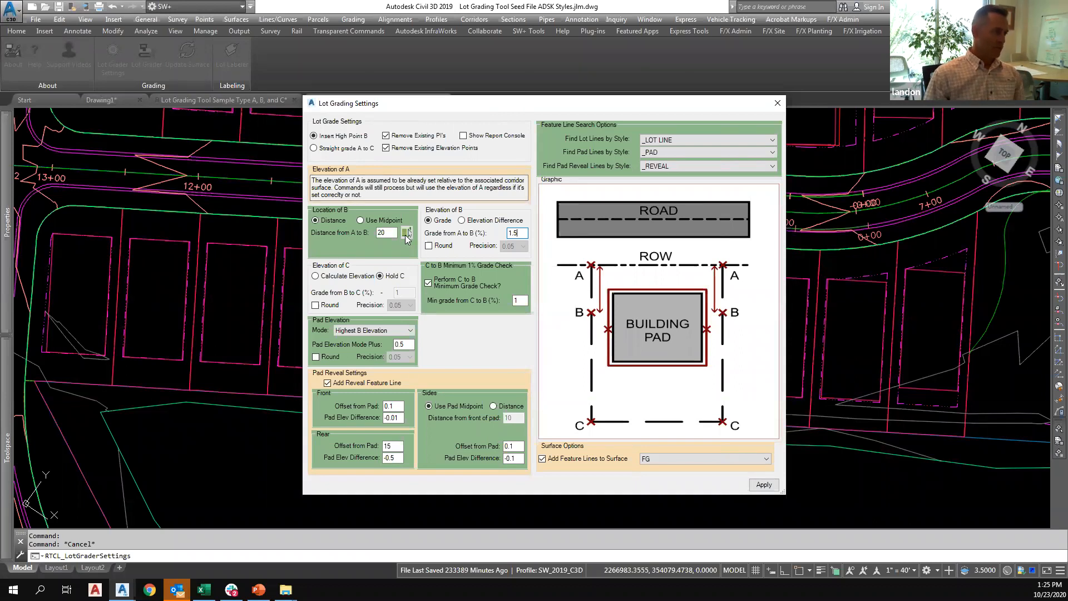
{"action": "left_click", "coordinate": [359, 276]}
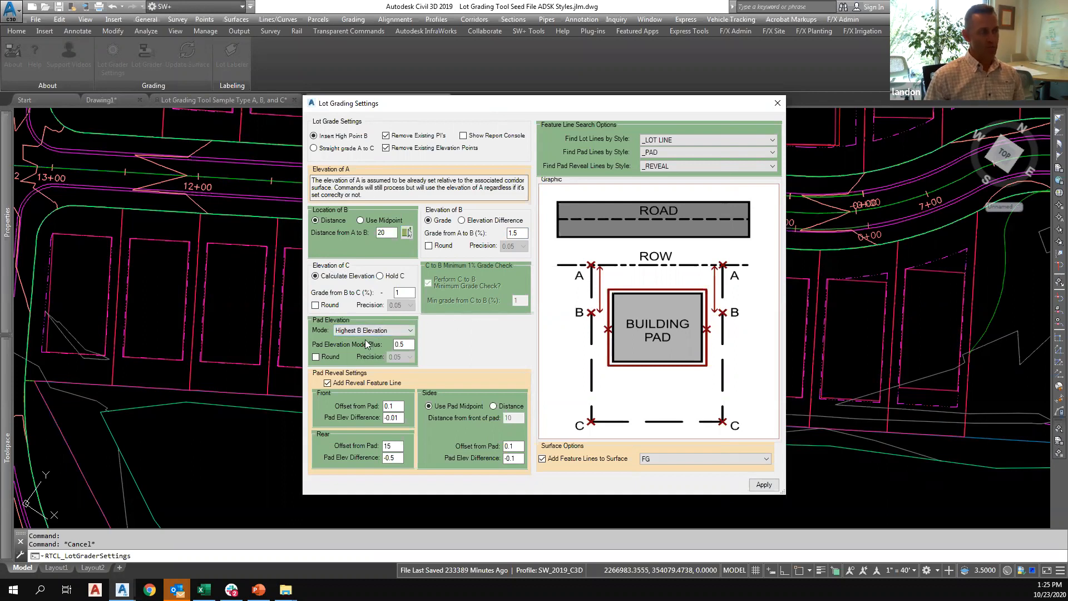
{"action": "left_click", "coordinate": [405, 346]}
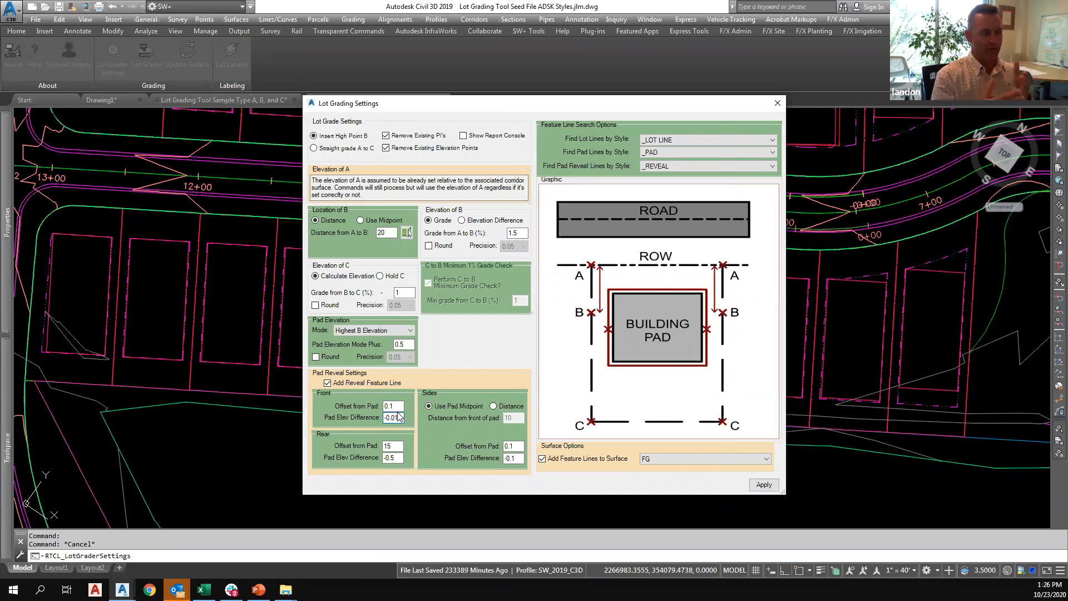
Set the front pad reveal's elevation difference to -0.001 and check the rear reveal's offset and elevation difference.
{"action": "type", "text": "0"}
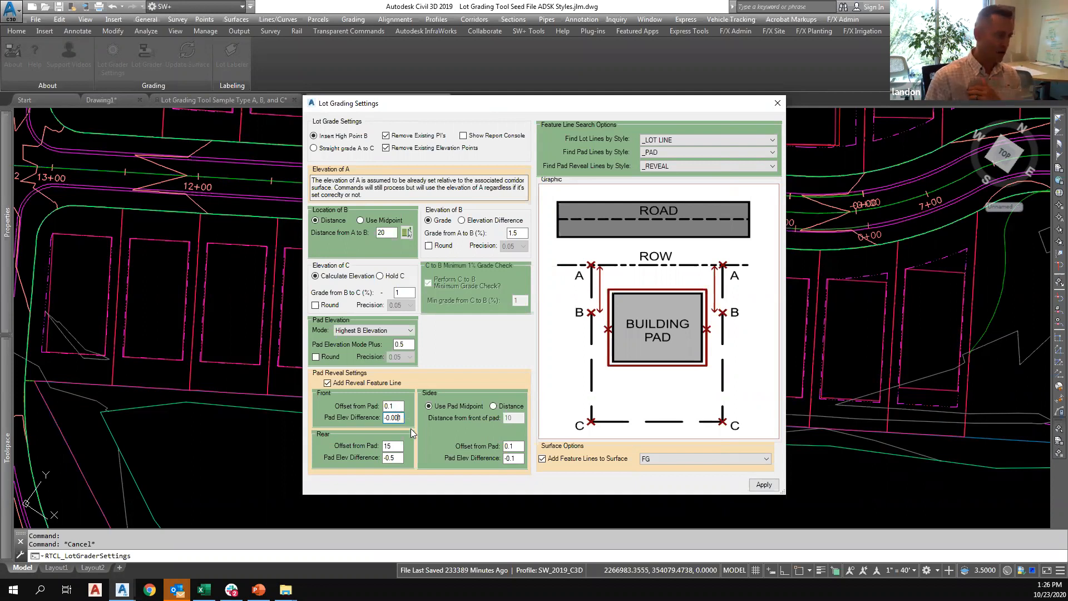
{"action": "double_click", "coordinate": [390, 447]}
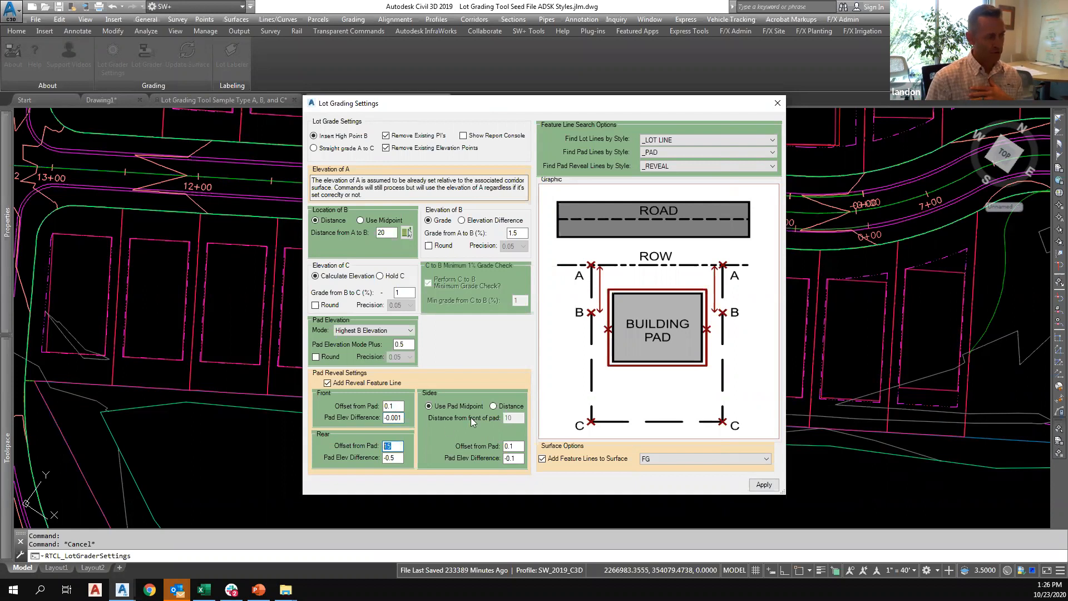
{"action": "double_click", "coordinate": [393, 458]}
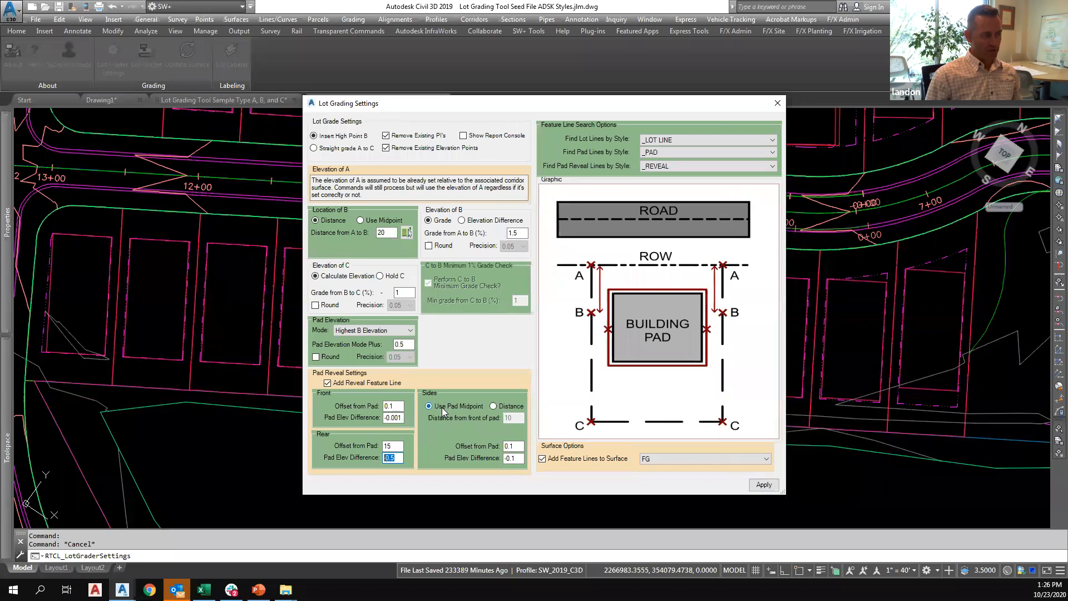
Check the side reveal's offset, keep _LOT LINE as the style for finding lot lines, and apply the Lot Grader settings.
{"action": "left_click", "coordinate": [513, 445]}
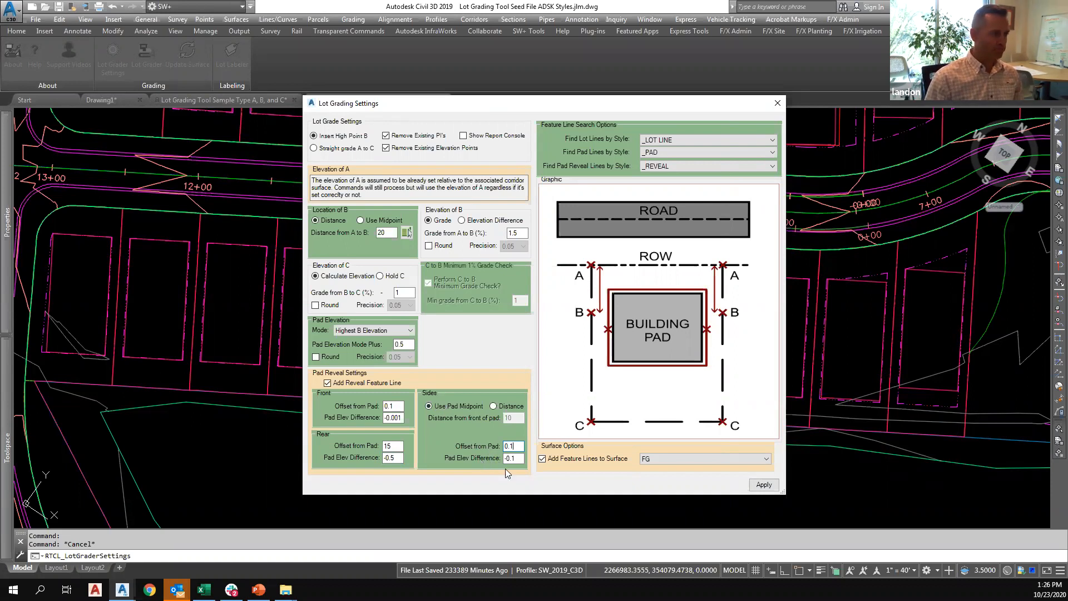
{"action": "left_click", "coordinate": [685, 140]}
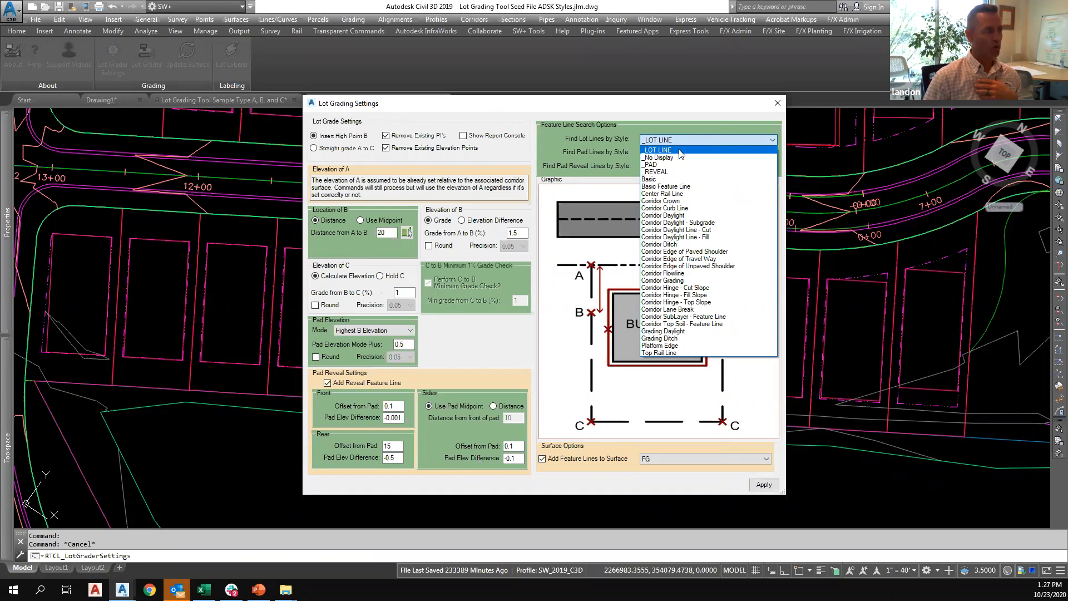
{"action": "left_click", "coordinate": [679, 150]}
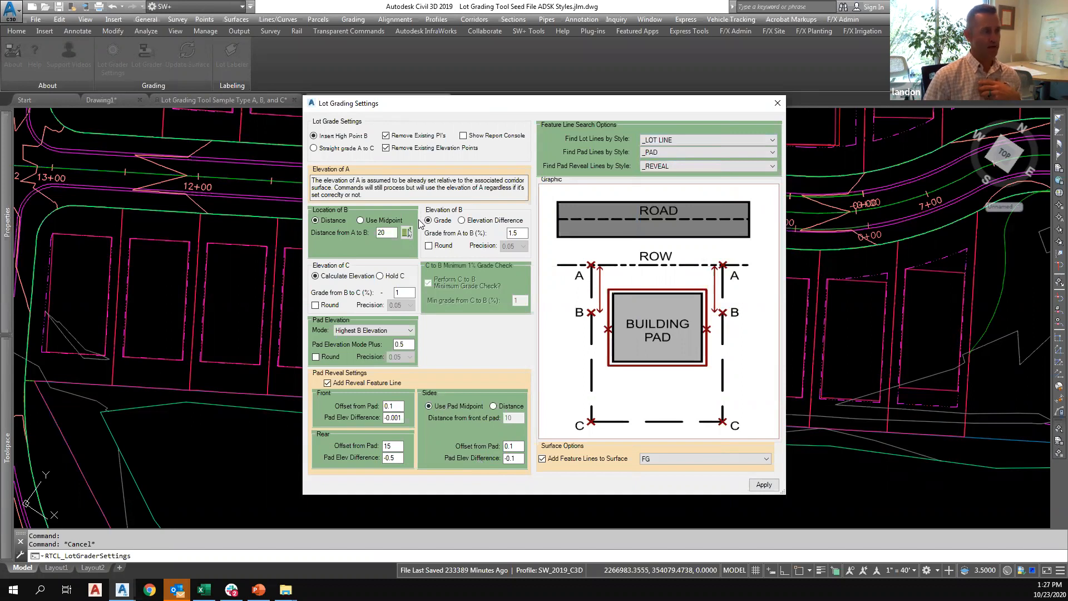
{"action": "left_click", "coordinate": [673, 139]}
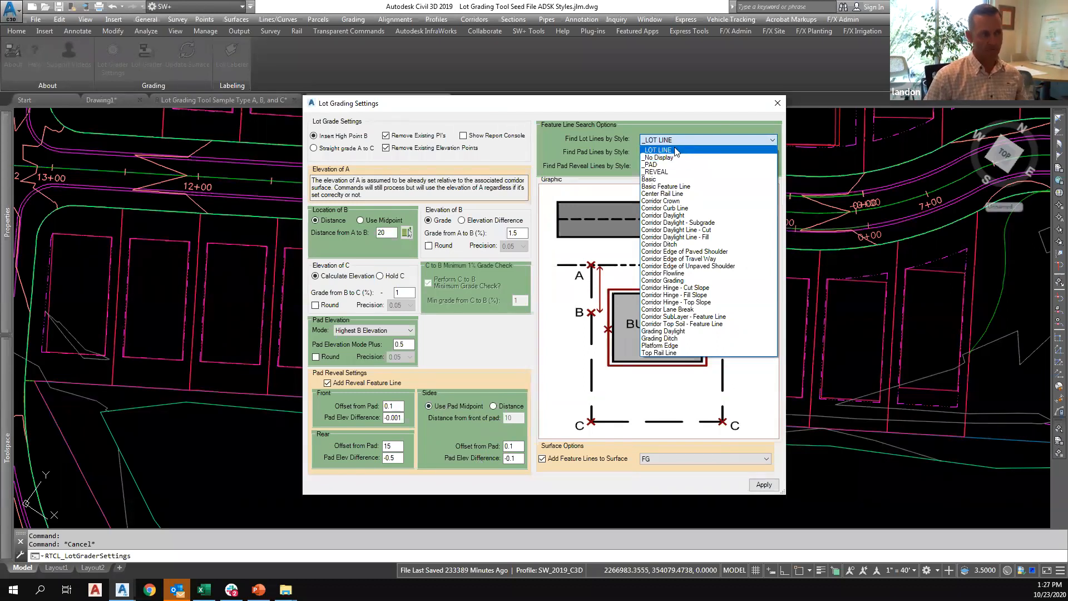
{"action": "left_click", "coordinate": [676, 152]}
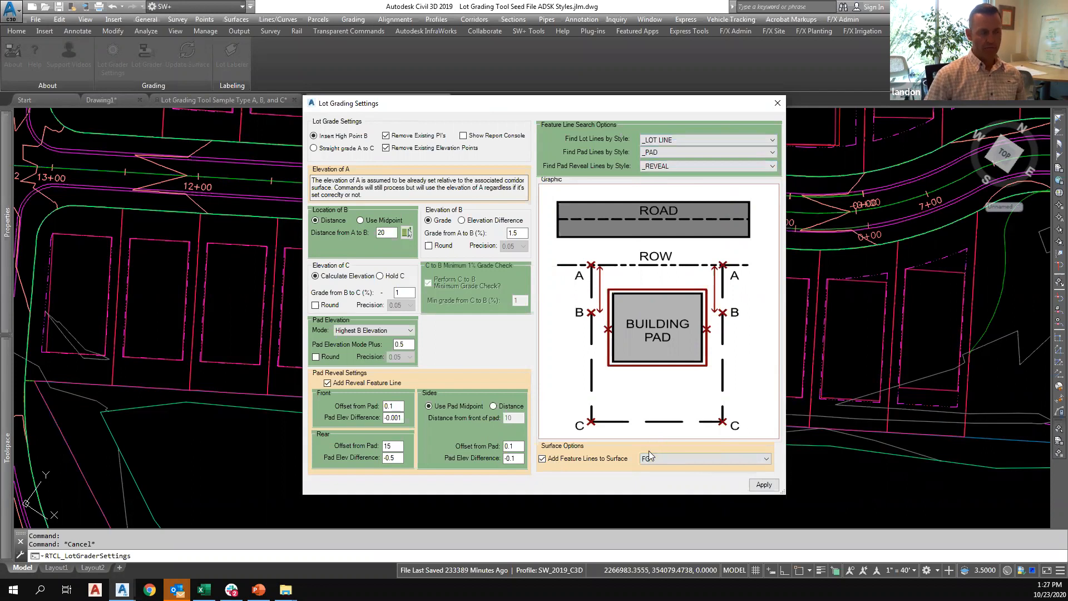
{"action": "left_click", "coordinate": [763, 485]}
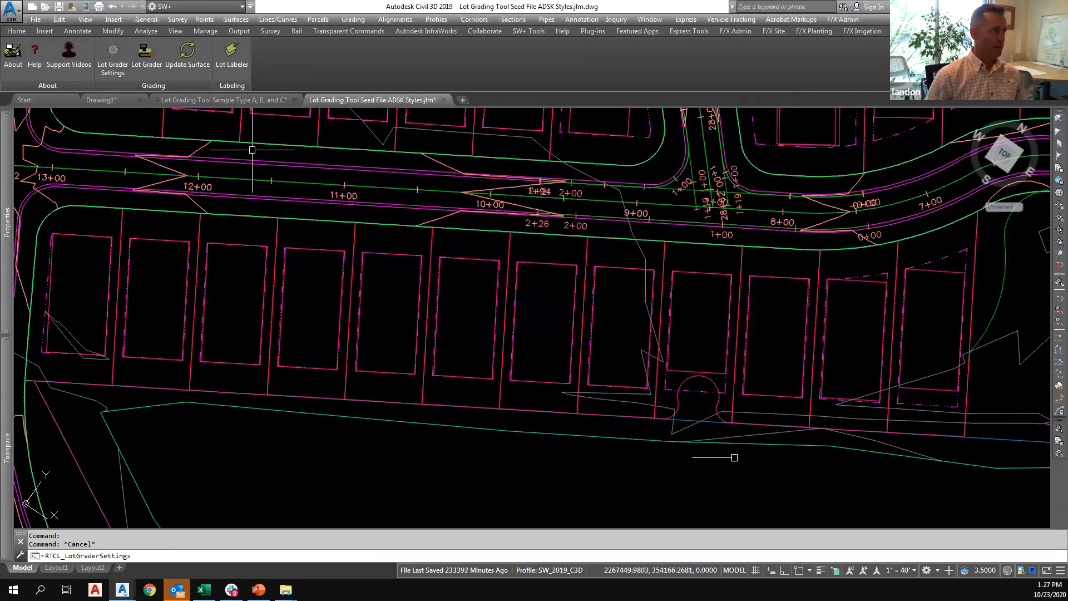
Run the Lot Grader with a fence across the lot lines and pads south of the road, and close the elevation editor and event viewer.
{"action": "left_click", "coordinate": [147, 54]}
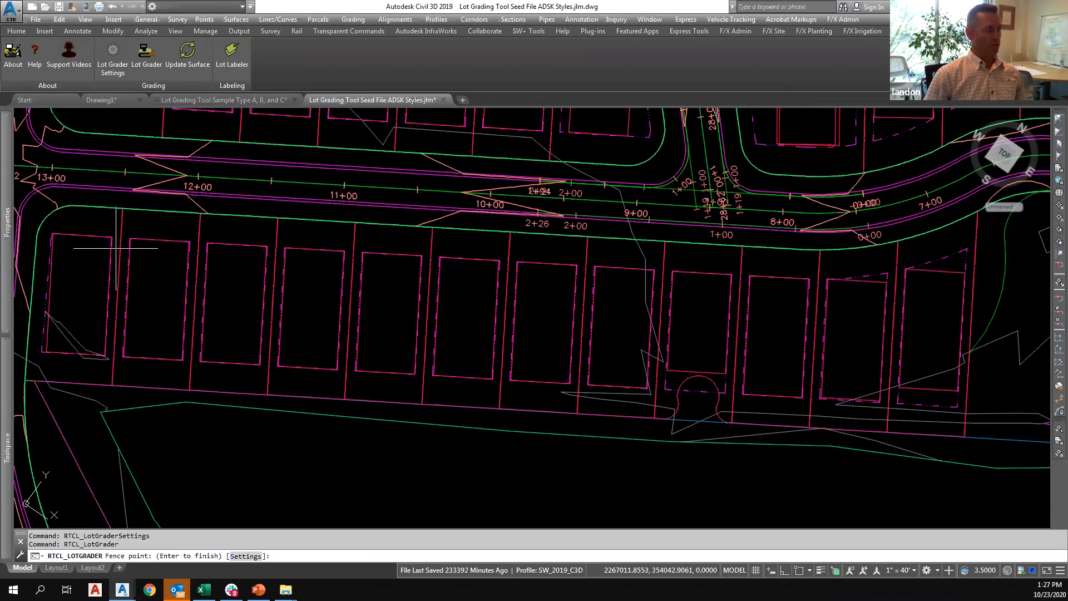
{"action": "left_click", "coordinate": [115, 248]}
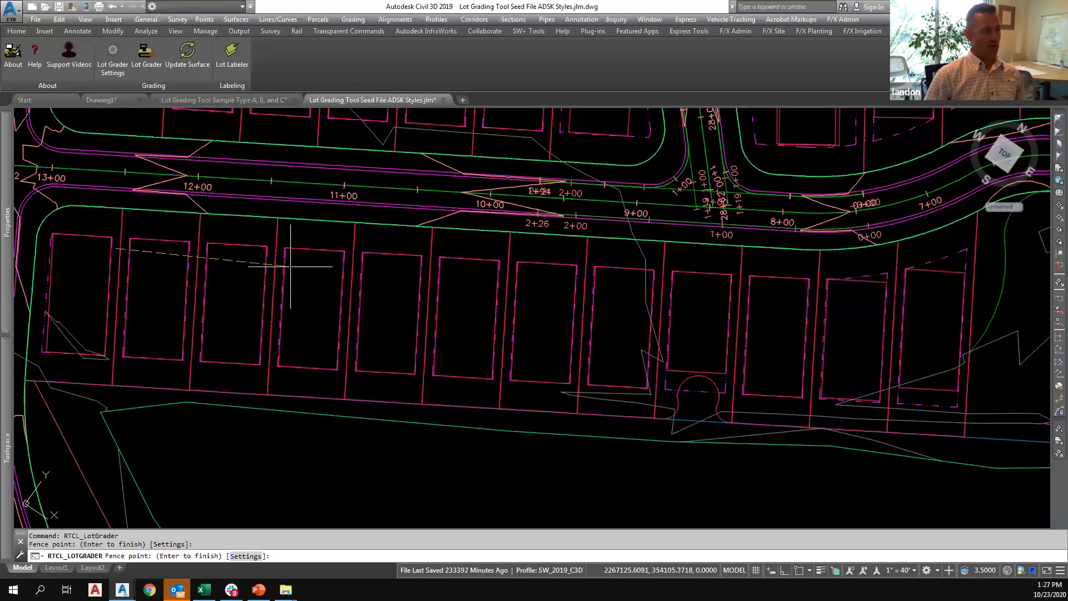
{"action": "scroll", "coordinate": [142, 256], "scroll_direction": "up", "scroll_amount": 5}
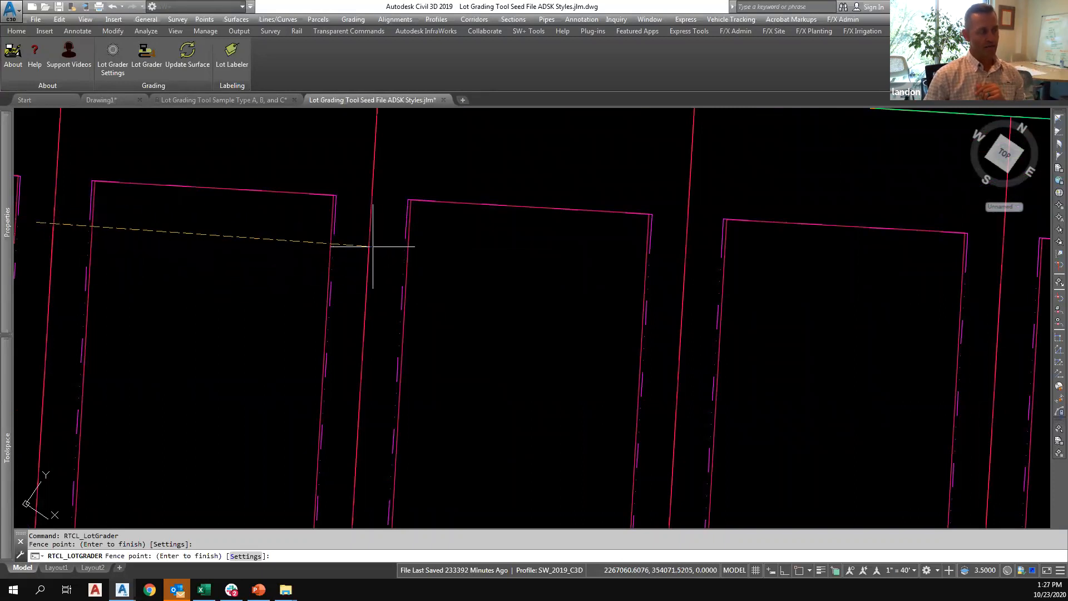
{"action": "scroll", "coordinate": [367, 234], "scroll_direction": "down", "scroll_amount": 4}
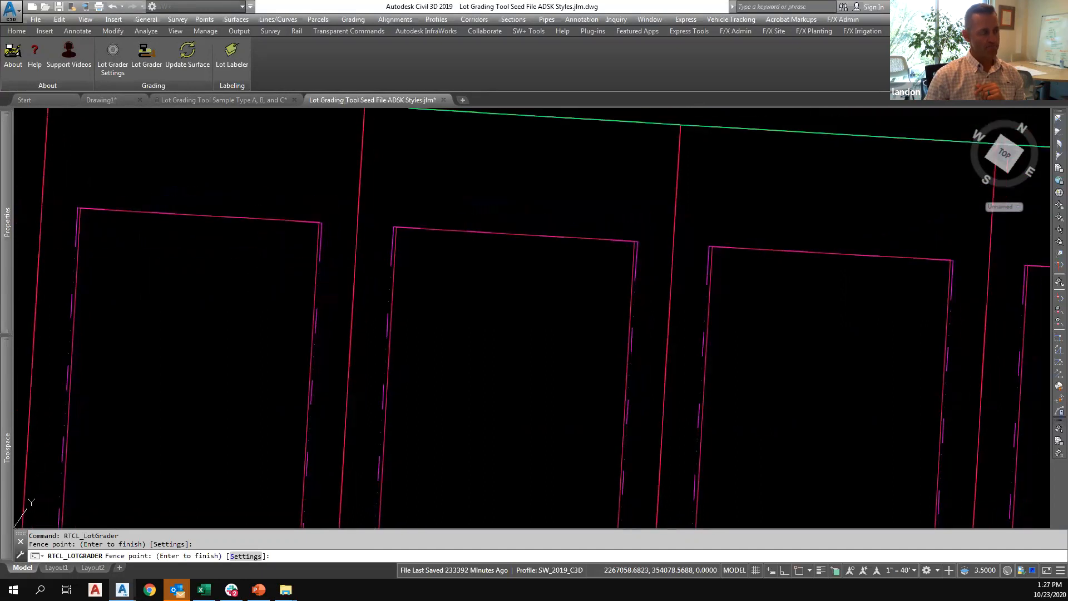
{"action": "scroll", "coordinate": [356, 261], "scroll_direction": "down", "scroll_amount": 4}
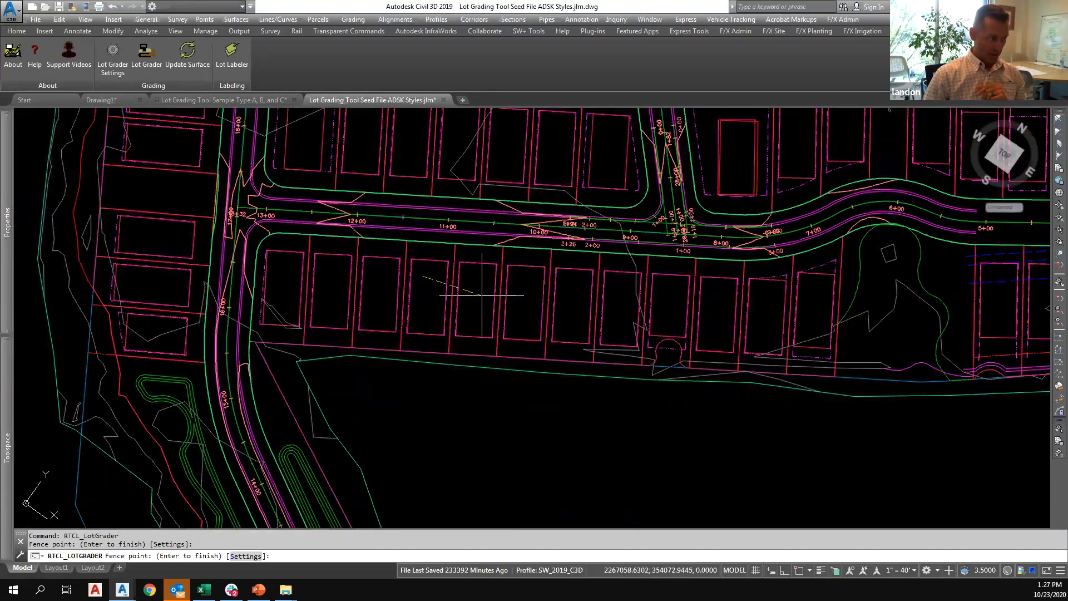
{"action": "left_click", "coordinate": [556, 282]}
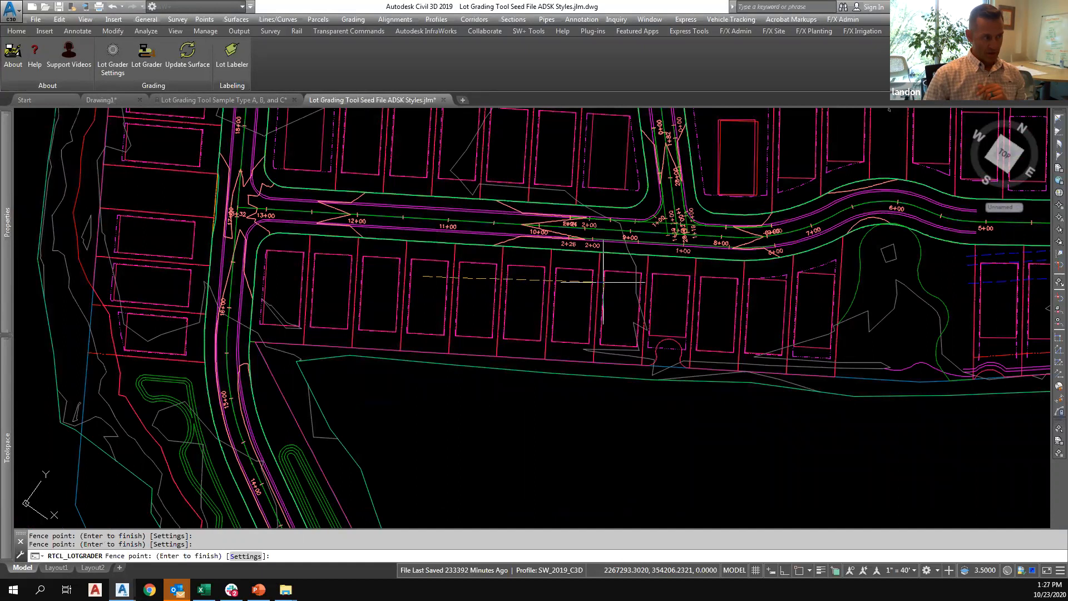
{"action": "left_click", "coordinate": [672, 283]}
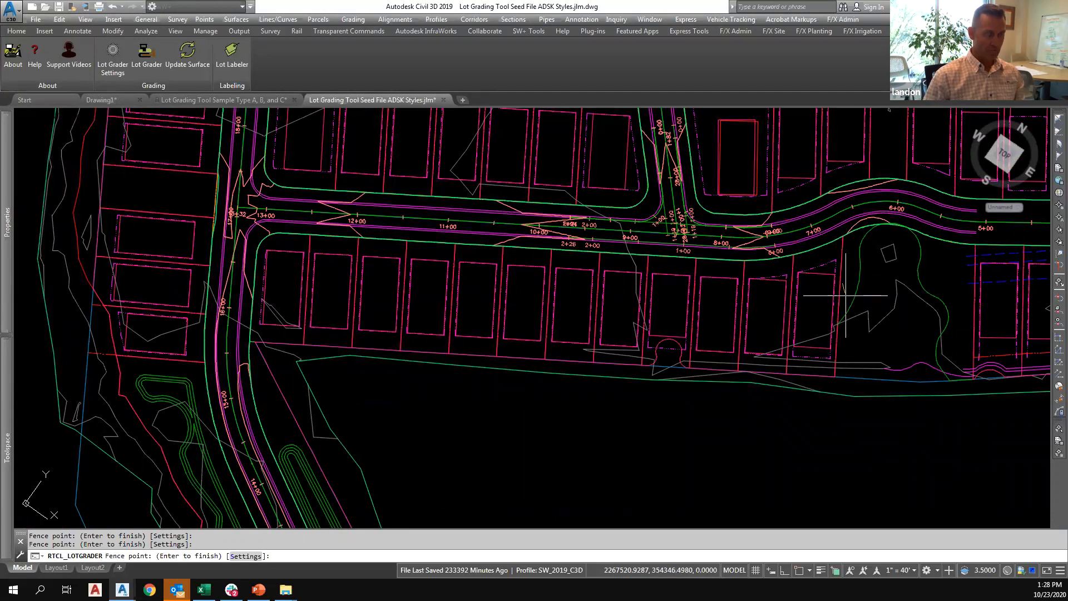
{"action": "key", "text": "Return"}
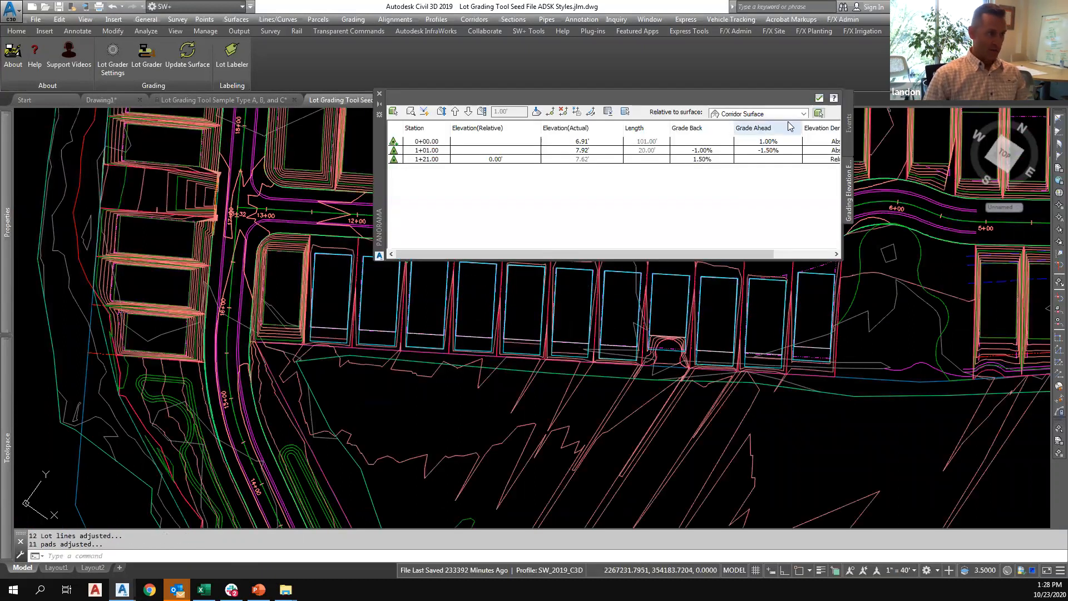
{"action": "left_click", "coordinate": [817, 100]}
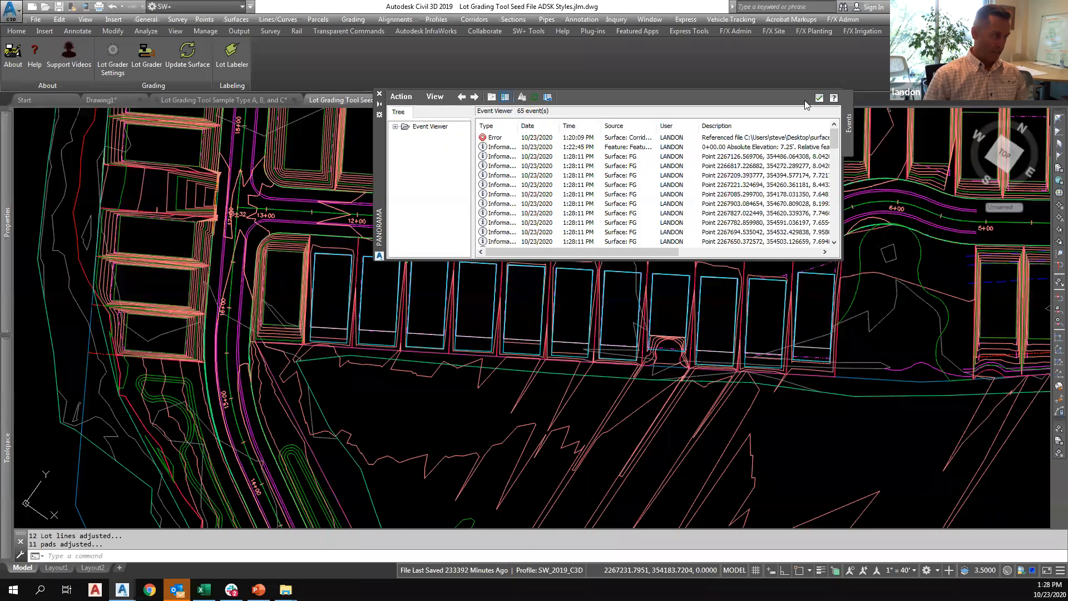
{"action": "left_click", "coordinate": [818, 100]}
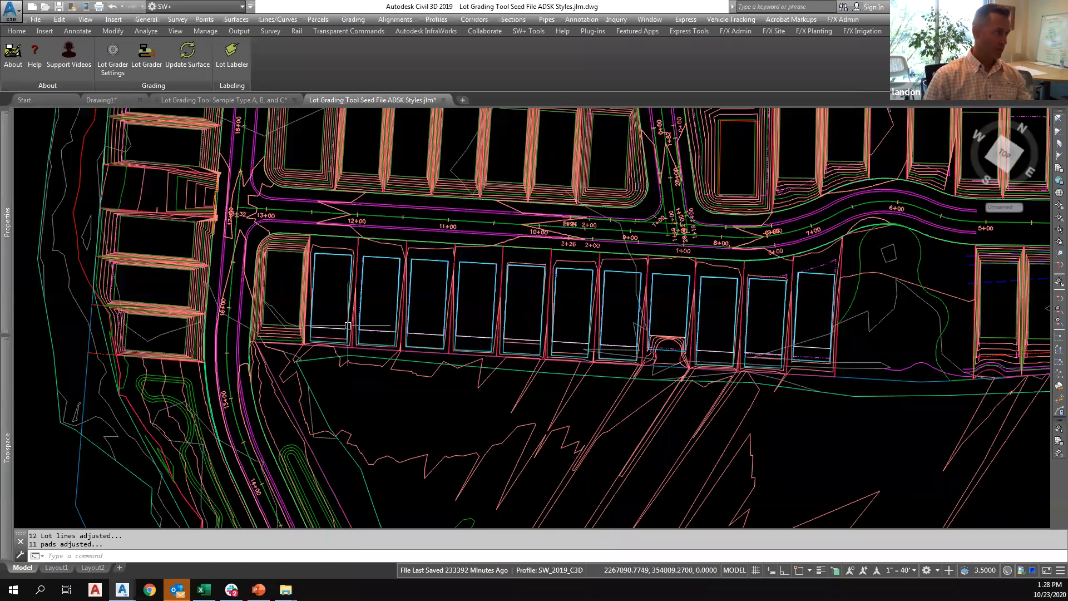
Check the extent of the reveal feature line around the second pad from the west, and clear the selection.
{"action": "scroll", "coordinate": [369, 287], "scroll_direction": "up", "scroll_amount": 4}
{"action": "left_click", "coordinate": [346, 345]}
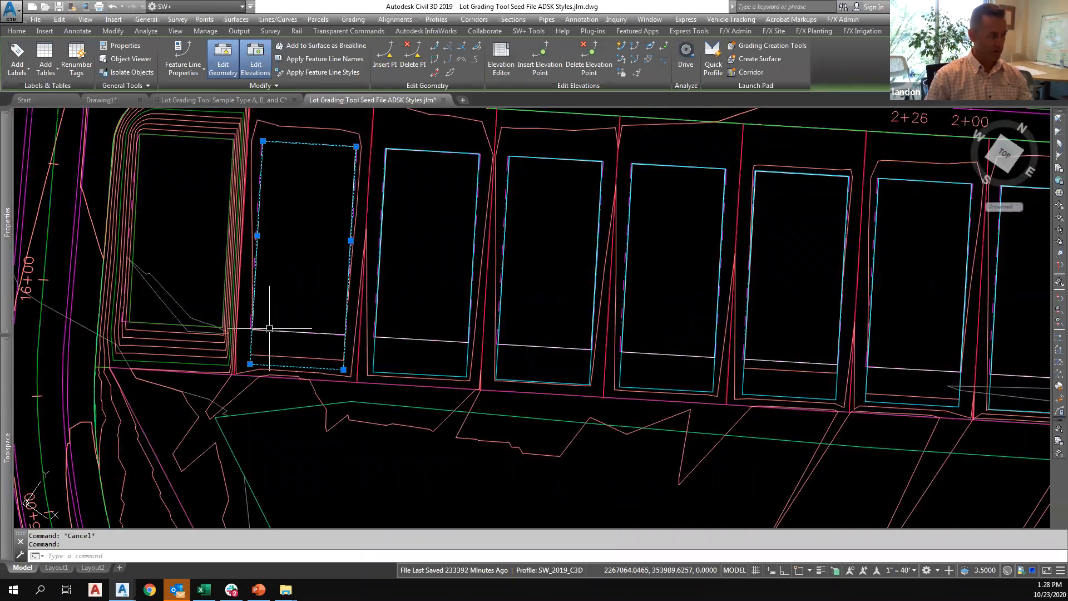
{"action": "key", "text": "Escape"}
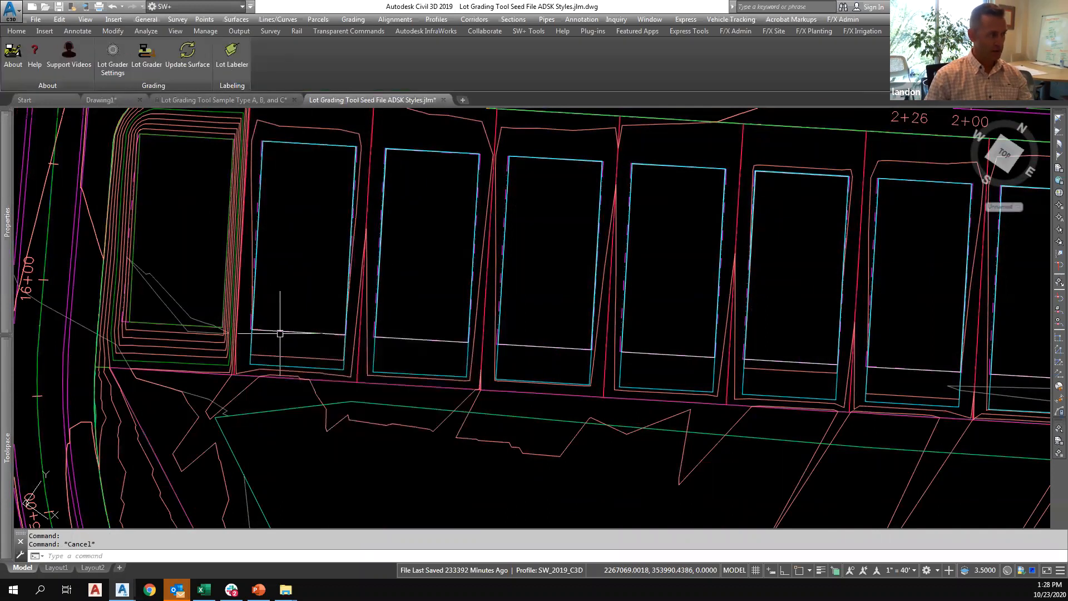
Show the FG surface in the Object Viewer and examine the newly graded row of lots south of the road in 3D.
{"action": "left_click", "coordinate": [367, 298]}
{"action": "right_click", "coordinate": [396, 289]}
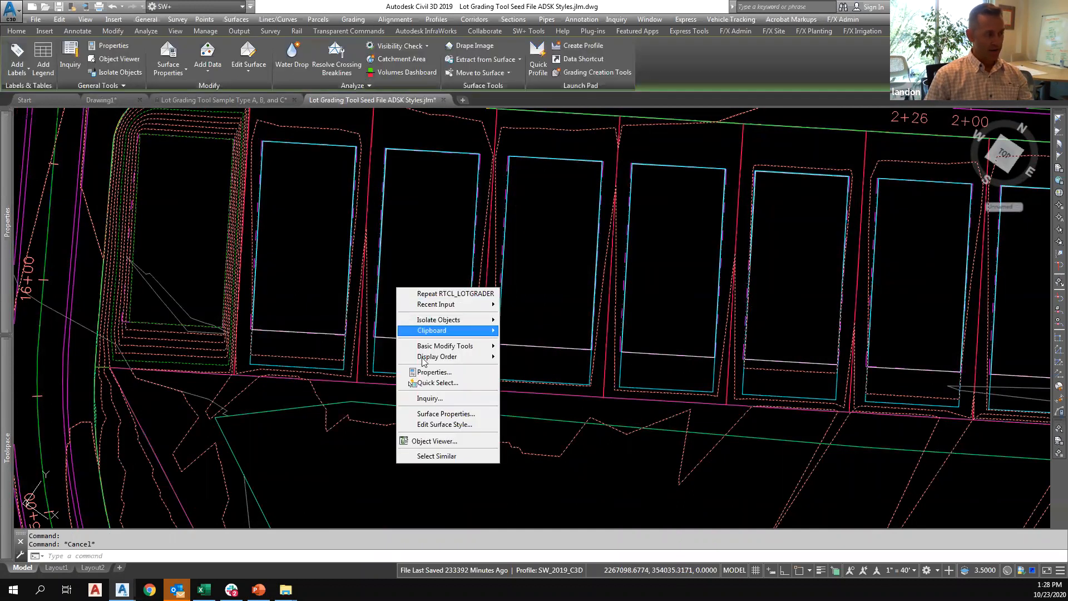
{"action": "left_click", "coordinate": [426, 438]}
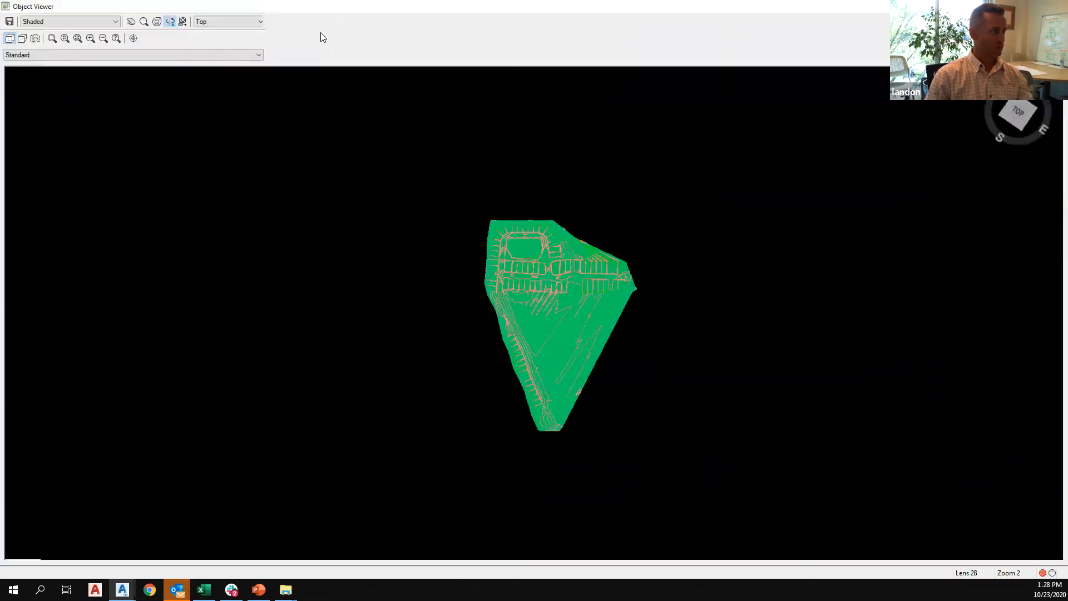
{"action": "left_click_drag", "start_coordinate": [542, 331], "coordinate": [515, 229]}
{"action": "scroll", "coordinate": [519, 286], "scroll_direction": "up", "scroll_amount": 5}
{"action": "scroll", "coordinate": [519, 279], "scroll_direction": "up", "scroll_amount": 3}
{"action": "scroll", "coordinate": [513, 228], "scroll_direction": "up", "scroll_amount": 5}
{"action": "scroll", "coordinate": [514, 229], "scroll_direction": "down", "scroll_amount": 5}
{"action": "middle_click_drag", "start_coordinate": [462, 229], "coordinate": [483, 317]}
{"action": "scroll", "coordinate": [467, 261], "scroll_direction": "up", "scroll_amount": 5}
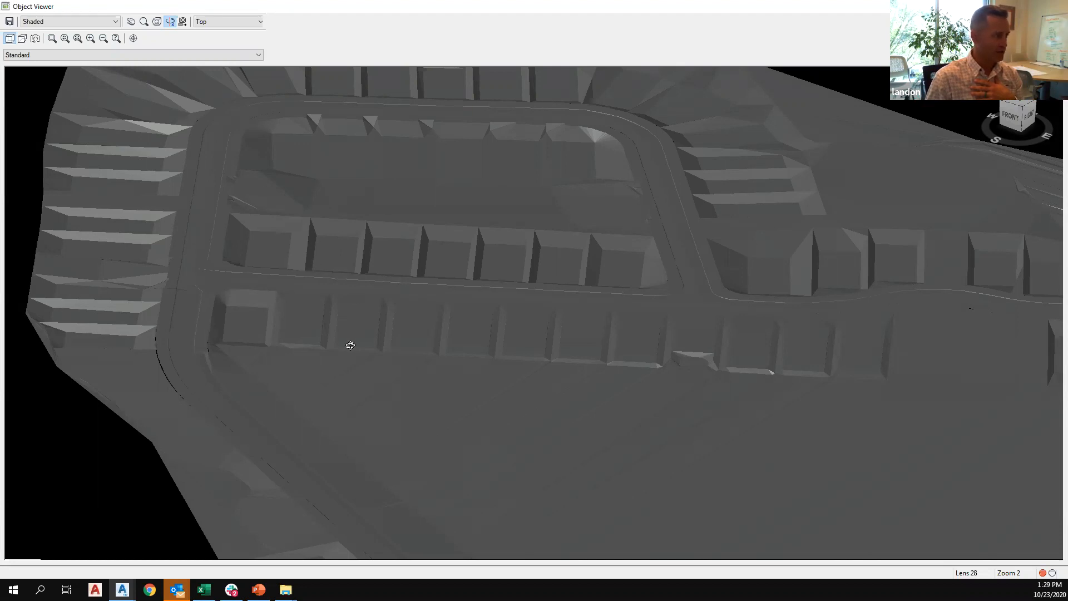
Orbit the surface model to examine the graded pads and side slopes from the north, and close the Object Viewer.
{"action": "left_click_drag", "start_coordinate": [474, 410], "coordinate": [635, 385]}
{"action": "scroll", "coordinate": [635, 386], "scroll_direction": "down", "scroll_amount": 5}
{"action": "left_click_drag", "start_coordinate": [703, 419], "coordinate": [562, 431]}
{"action": "scroll", "coordinate": [578, 432], "scroll_direction": "up", "scroll_amount": 8}
{"action": "middle_click_drag", "start_coordinate": [584, 448], "coordinate": [525, 236]}
{"action": "scroll", "coordinate": [596, 353], "scroll_direction": "up", "scroll_amount": 1}
{"action": "scroll", "coordinate": [723, 354], "scroll_direction": "up", "scroll_amount": 1}
{"action": "scroll", "coordinate": [714, 342], "scroll_direction": "up", "scroll_amount": 1}
{"action": "scroll", "coordinate": [751, 417], "scroll_direction": "up", "scroll_amount": 2}
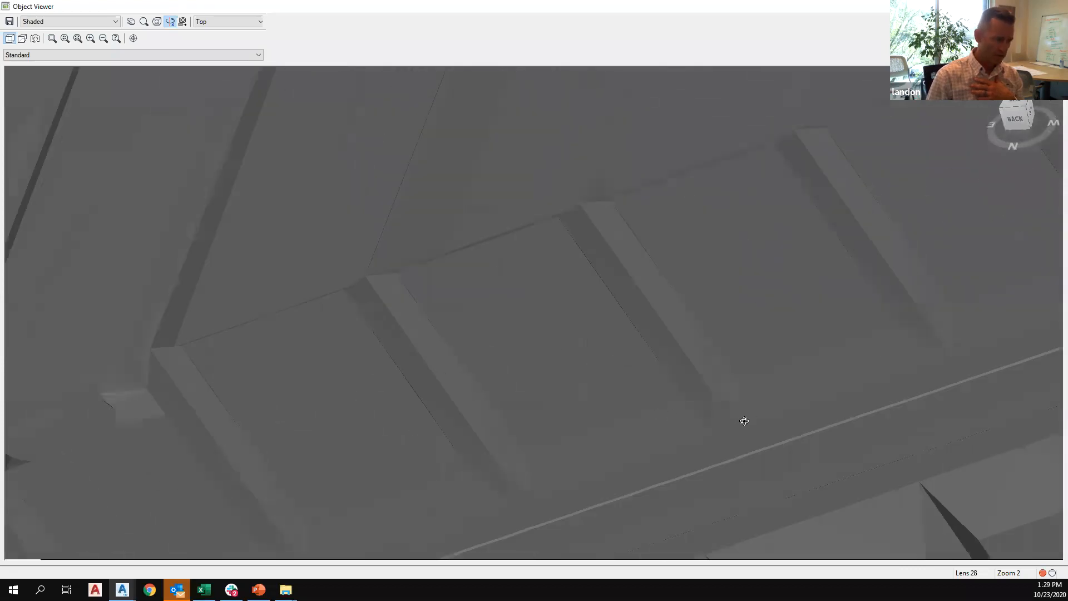
{"action": "scroll", "coordinate": [757, 419], "scroll_direction": "down", "scroll_amount": 2}
{"action": "scroll", "coordinate": [804, 313], "scroll_direction": "up", "scroll_amount": 2}
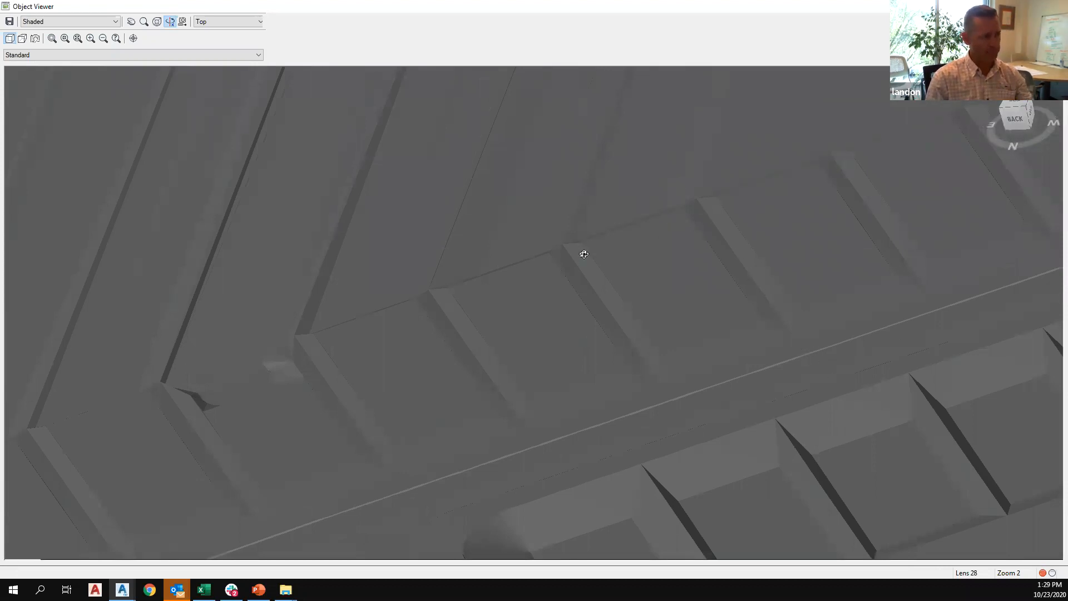
{"action": "key", "text": "Escape"}
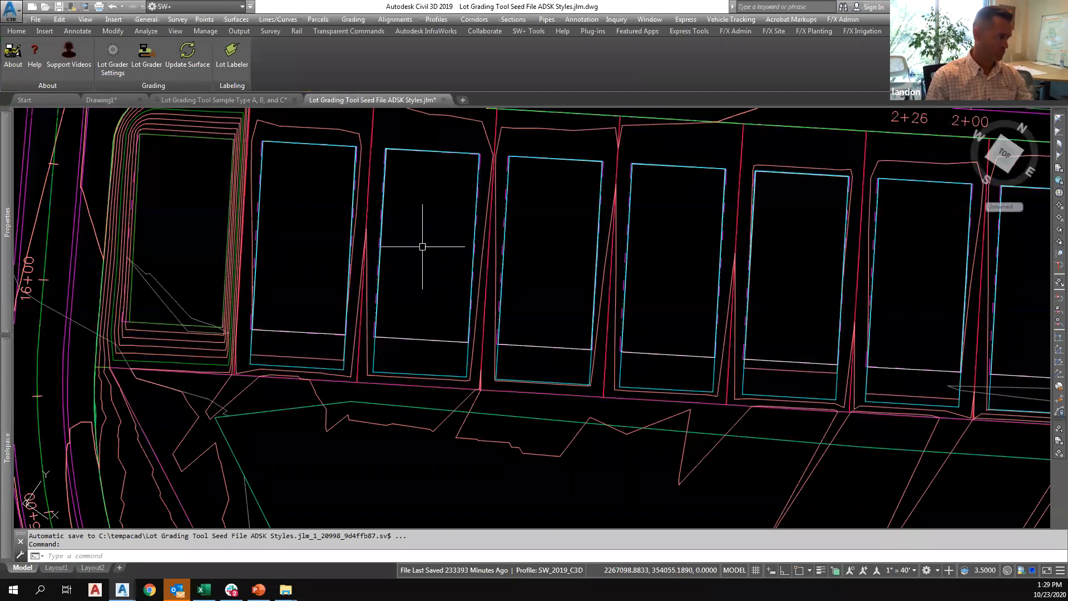
In the Lot Grader settings, set the grade from A to B to 30%.
{"action": "scroll", "coordinate": [423, 245], "scroll_direction": "down", "scroll_amount": 2}
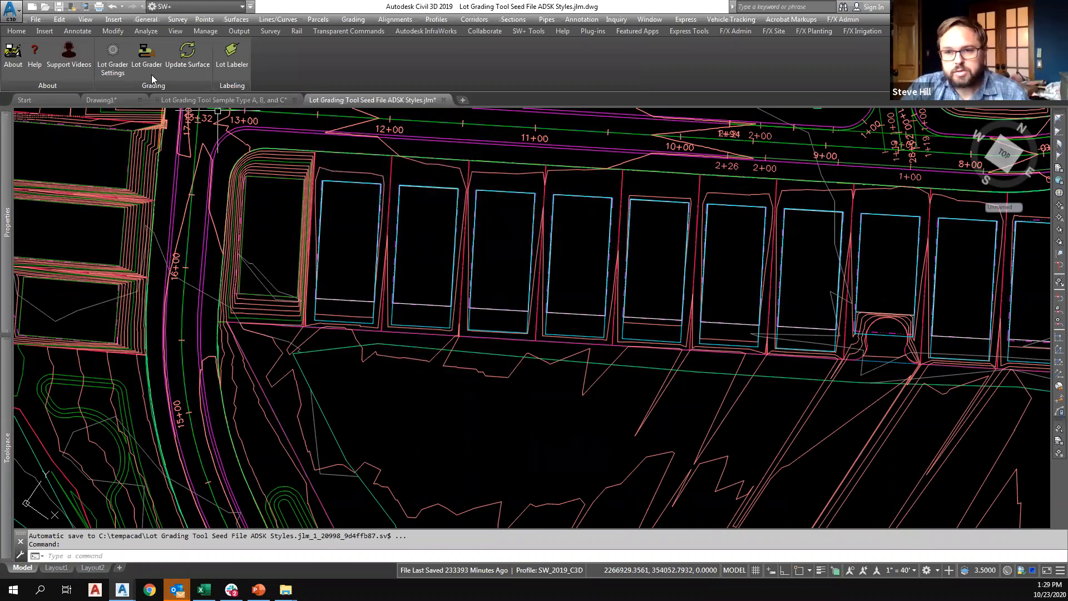
{"action": "left_click", "coordinate": [110, 58]}
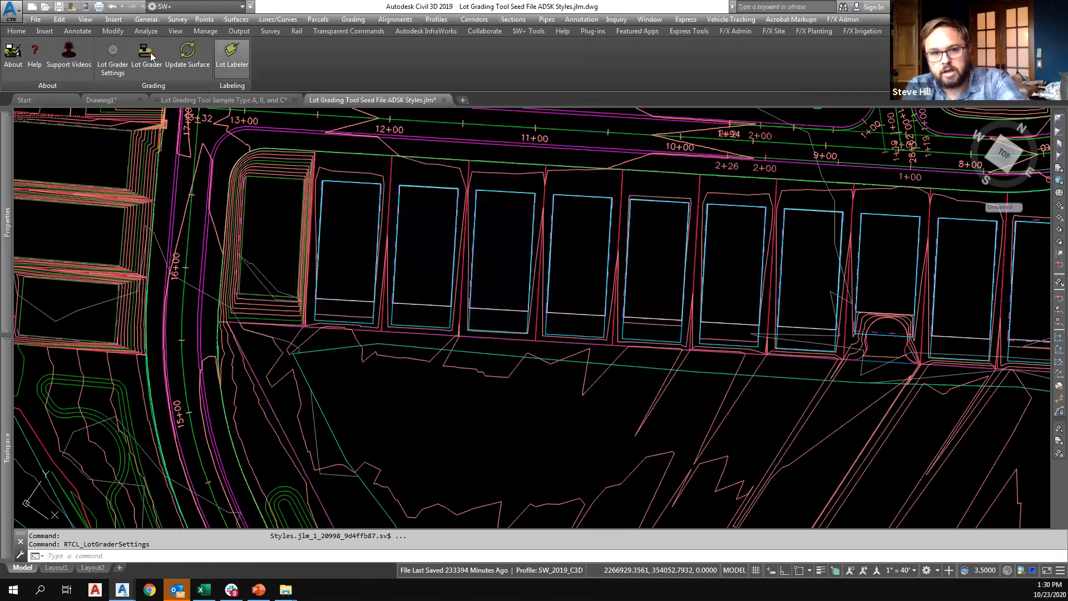
{"action": "left_click", "coordinate": [112, 58]}
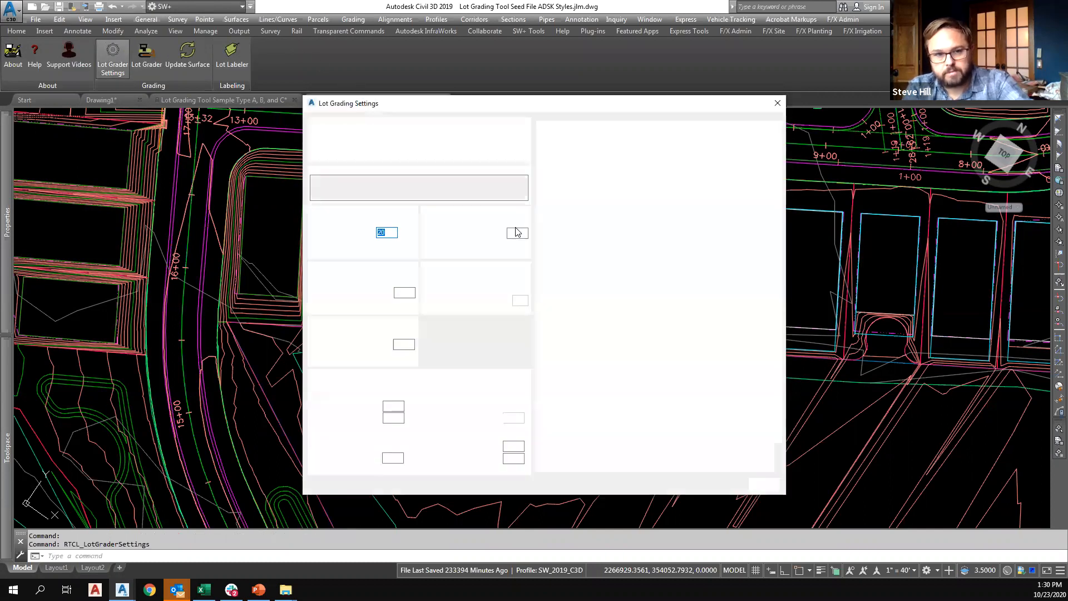
{"action": "left_click_drag", "start_coordinate": [521, 233], "coordinate": [500, 235]}
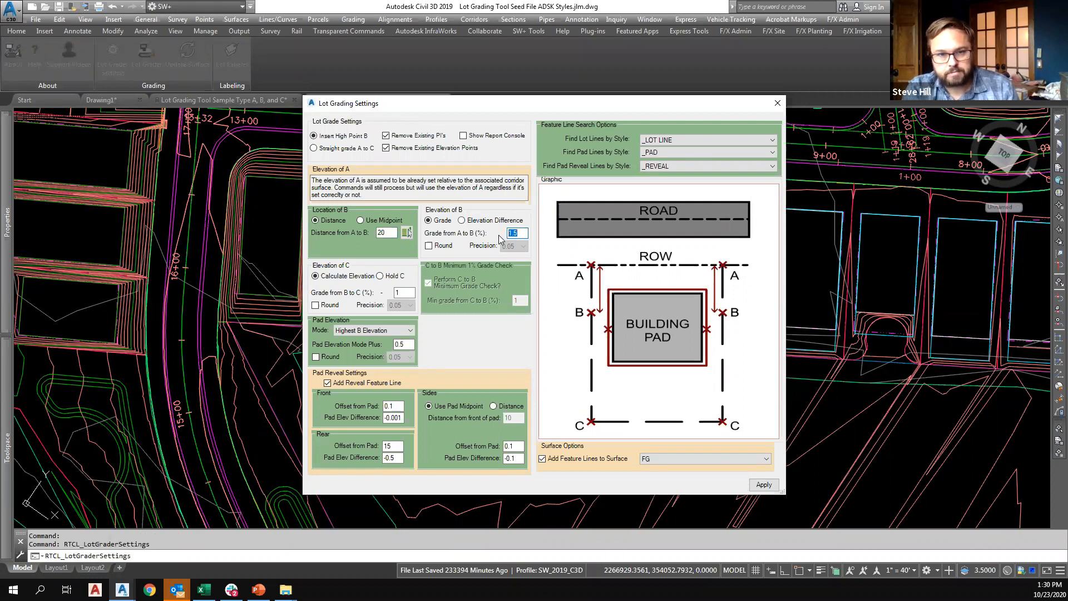
{"action": "type", "text": "30"}
Locate B at the lot line midpoint, turn off adding the reveal feature line, and apply the settings.
{"action": "left_click_drag", "start_coordinate": [393, 233], "coordinate": [377, 232]}
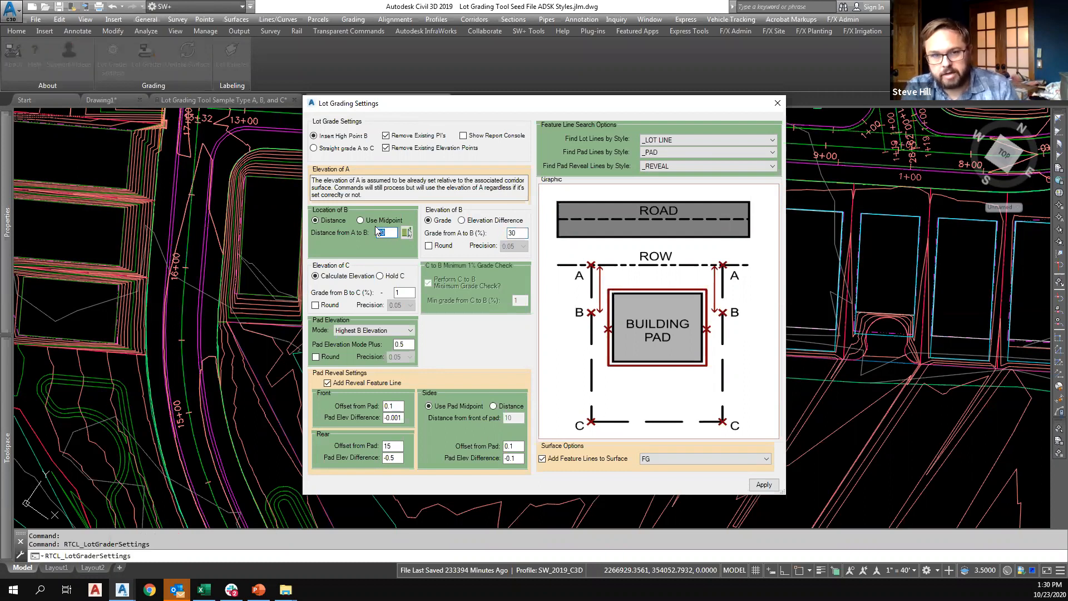
{"action": "left_click", "coordinate": [360, 220]}
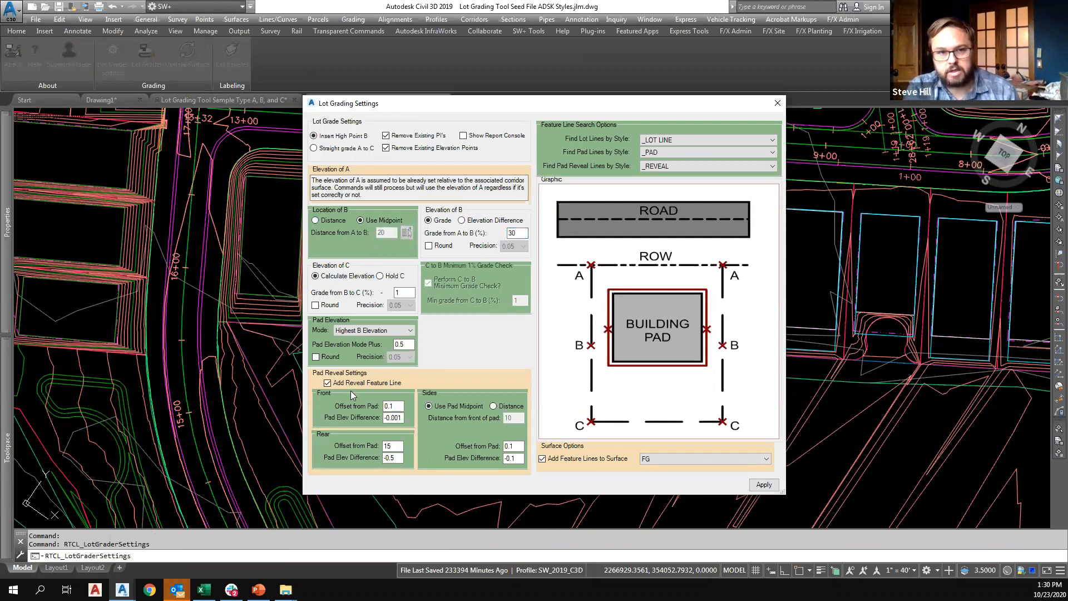
{"action": "left_click", "coordinate": [327, 384]}
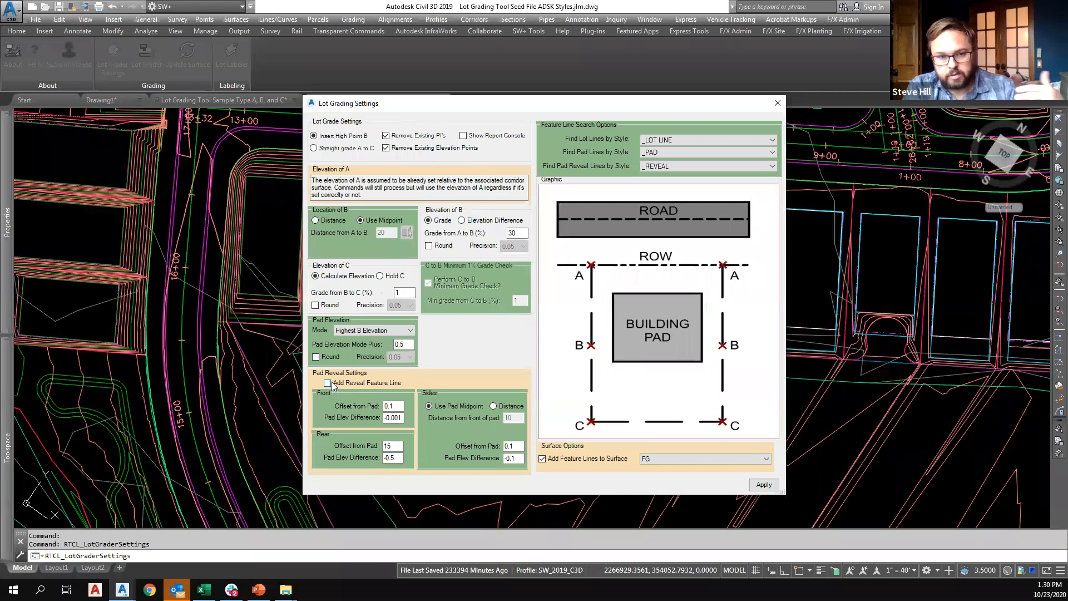
{"action": "left_click", "coordinate": [763, 484]}
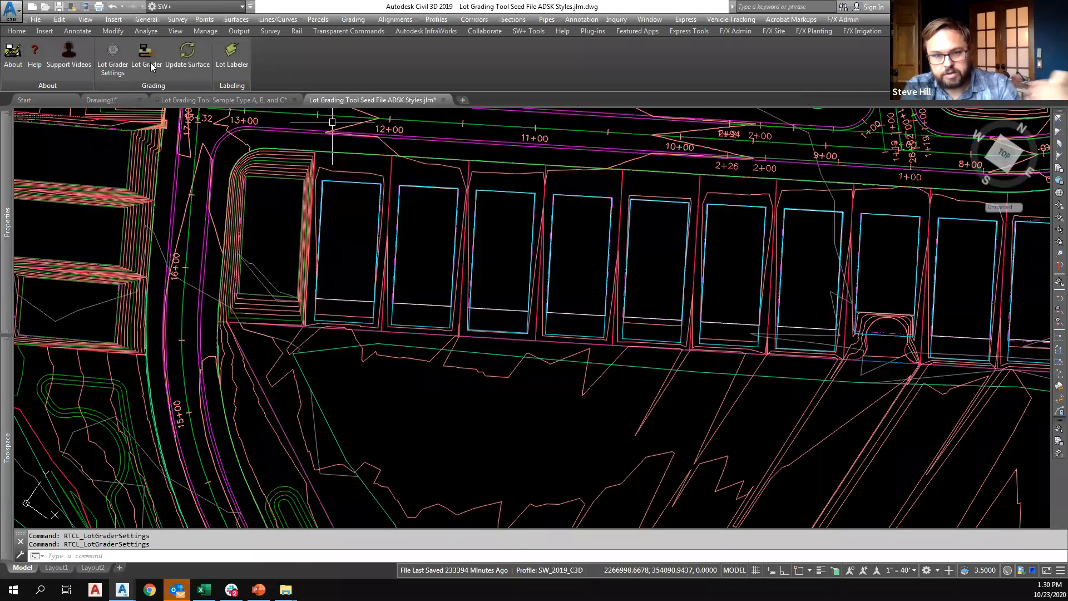
Regrade the row of lots south of the road with Lot Grader by fencing across all their lot lines and pads.
{"action": "left_click", "coordinate": [146, 56]}
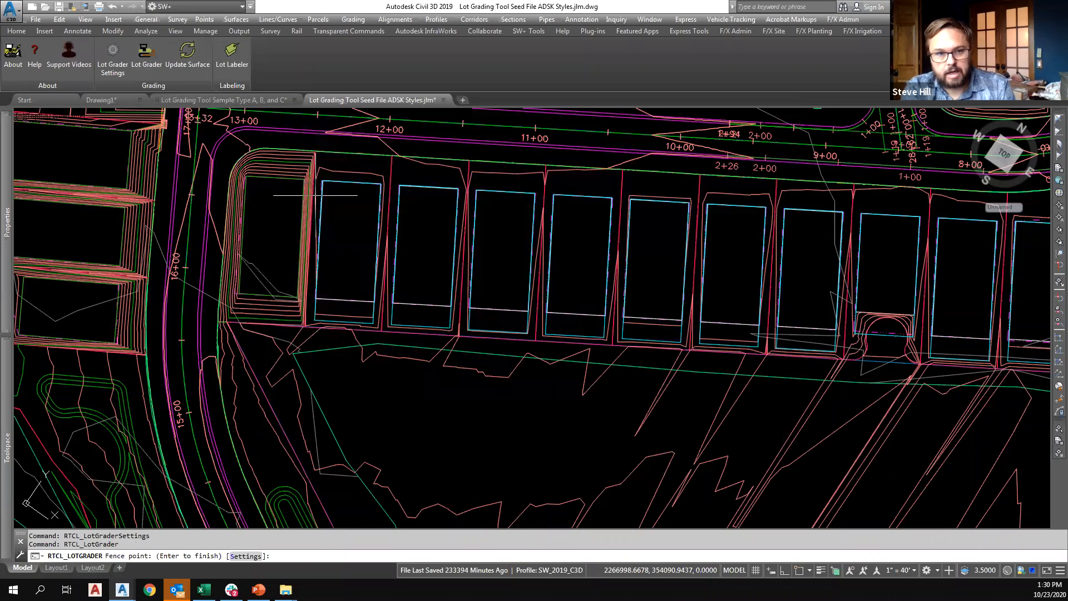
{"action": "left_click", "coordinate": [504, 208]}
{"action": "middle_click_drag", "start_coordinate": [857, 223], "coordinate": [678, 221]}
{"action": "scroll", "coordinate": [677, 221], "scroll_direction": "down", "scroll_amount": 2}
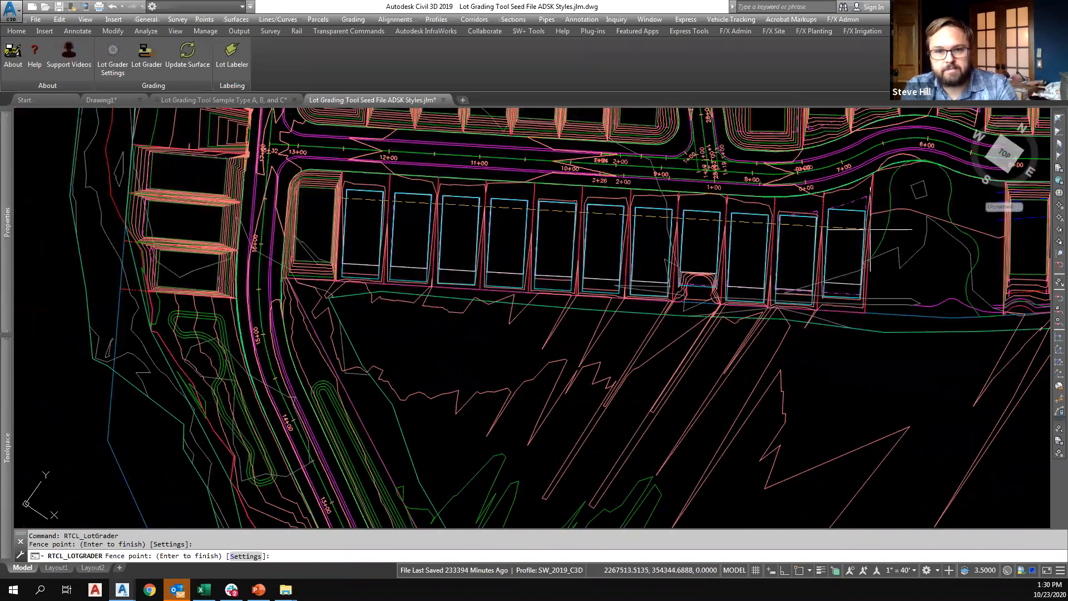
{"action": "left_click", "coordinate": [870, 230]}
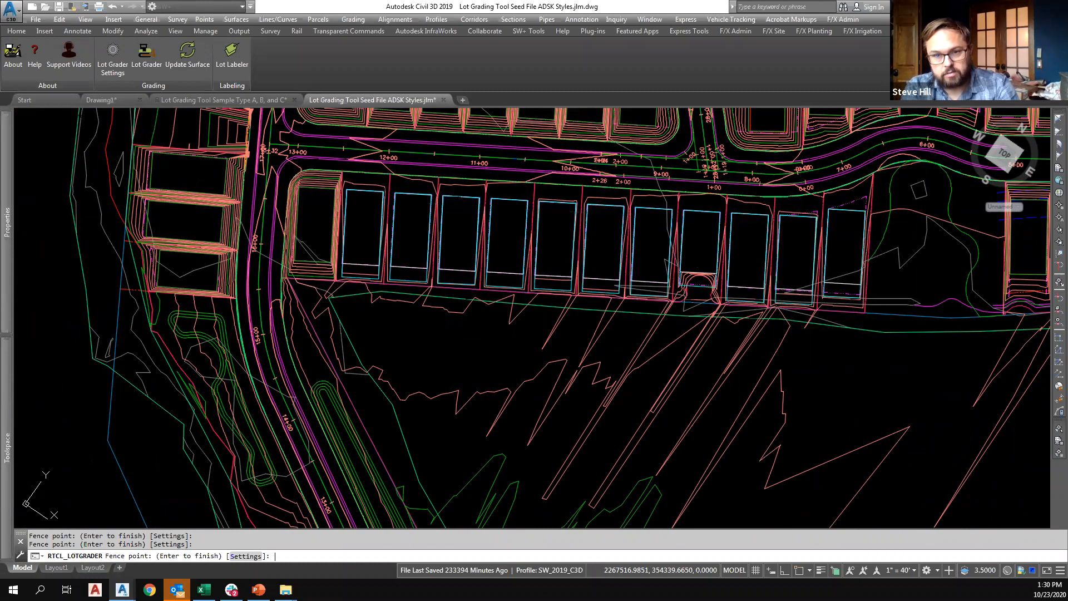
{"action": "key", "text": "Return"}
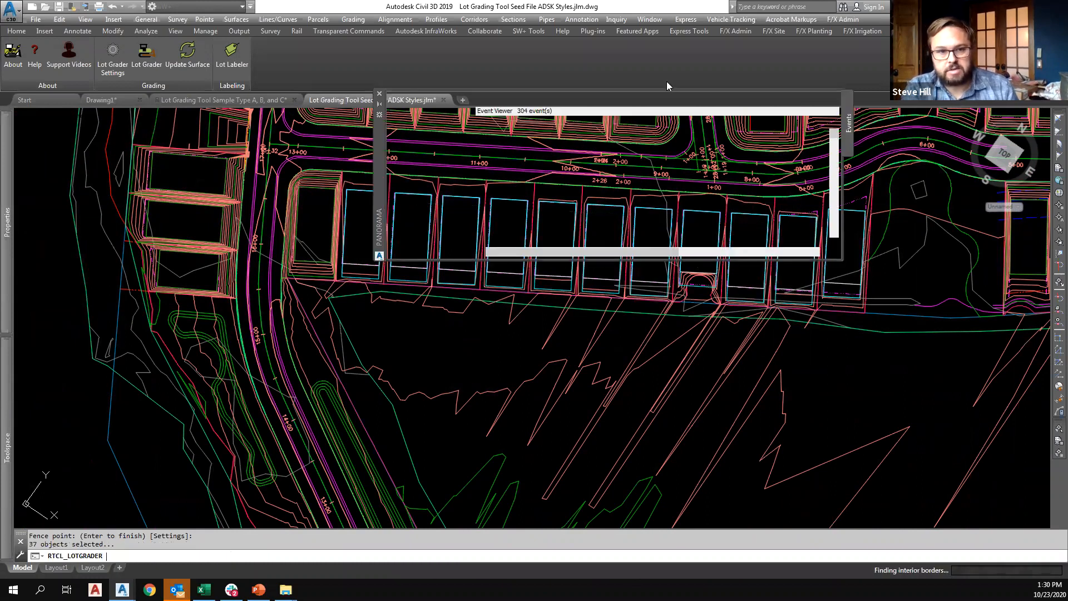
{"action": "left_click", "coordinate": [818, 99]}
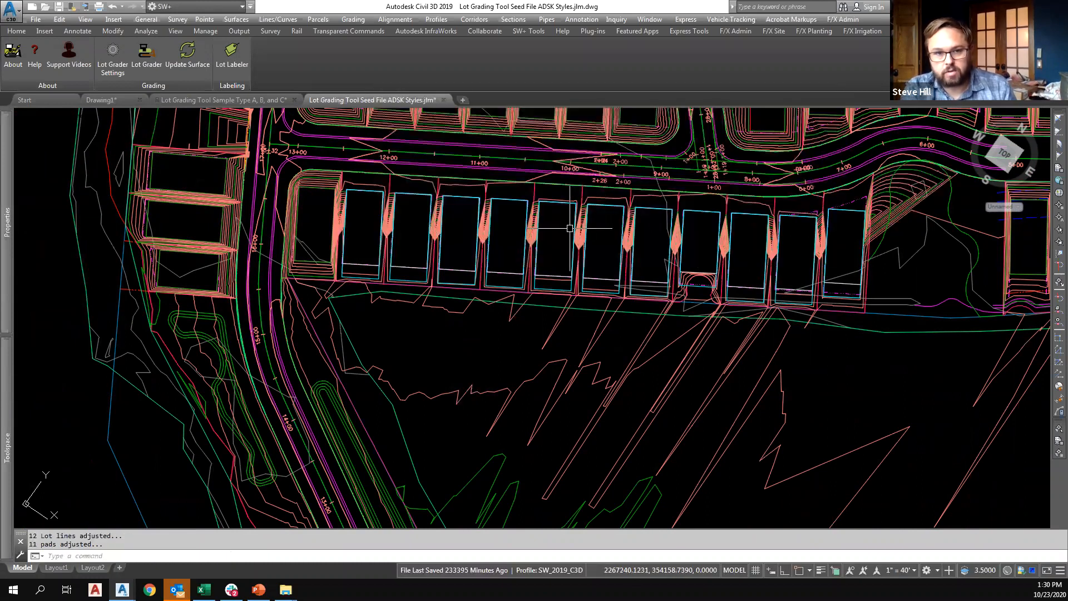
Set the grade from A to B to 3% in the Lot Grader settings and apply the change.
{"action": "scroll", "coordinate": [584, 187], "scroll_direction": "up", "scroll_amount": 5}
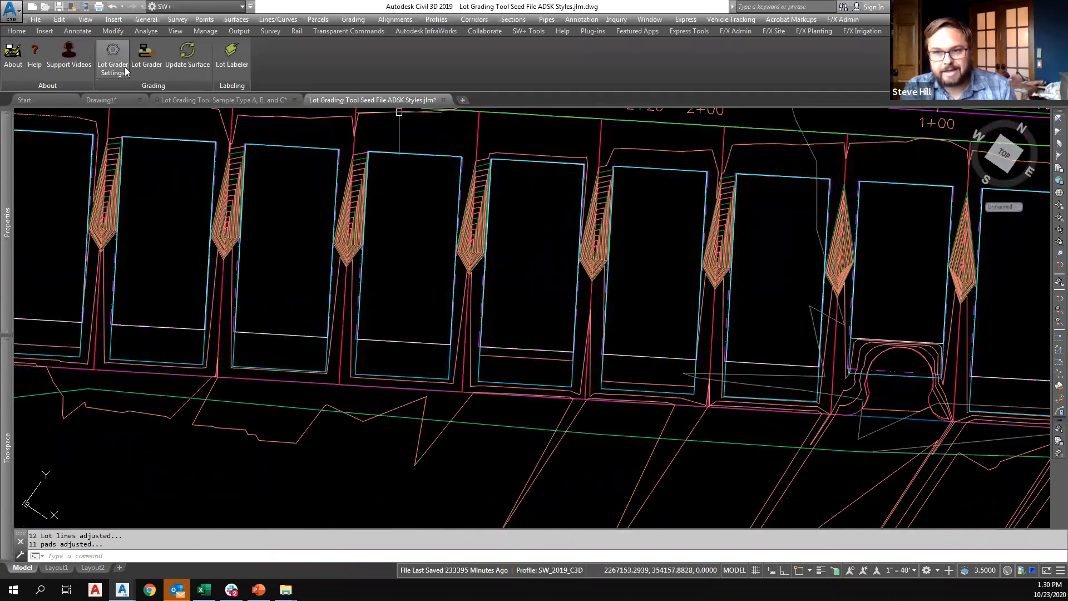
{"action": "middle_click_drag", "start_coordinate": [285, 170], "coordinate": [415, 185]}
{"action": "left_click", "coordinate": [119, 51]}
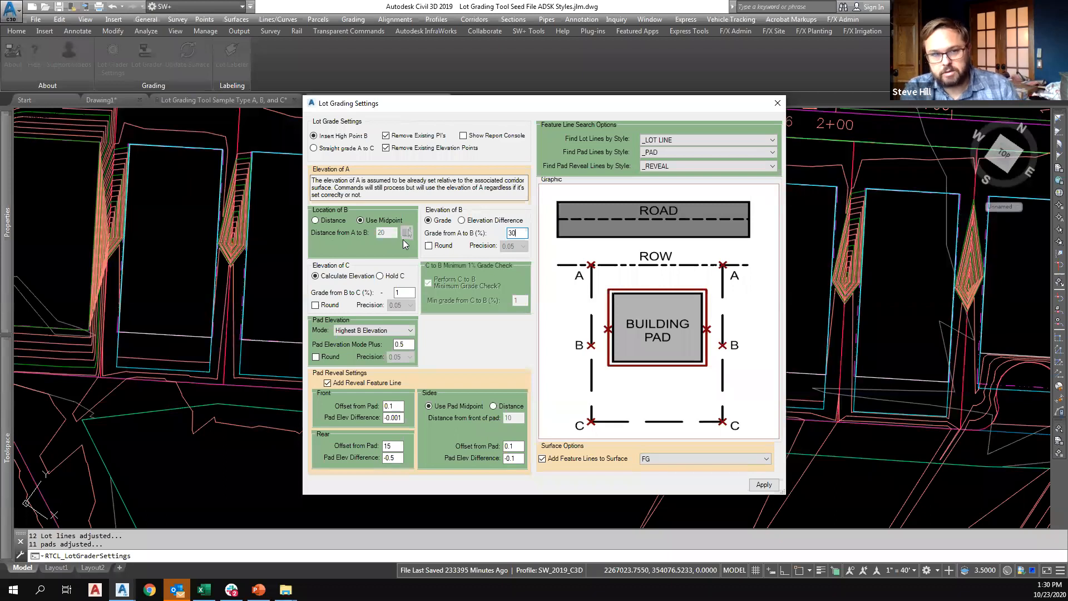
{"action": "key", "text": "BackSpace"}
{"action": "left_click", "coordinate": [764, 485]}
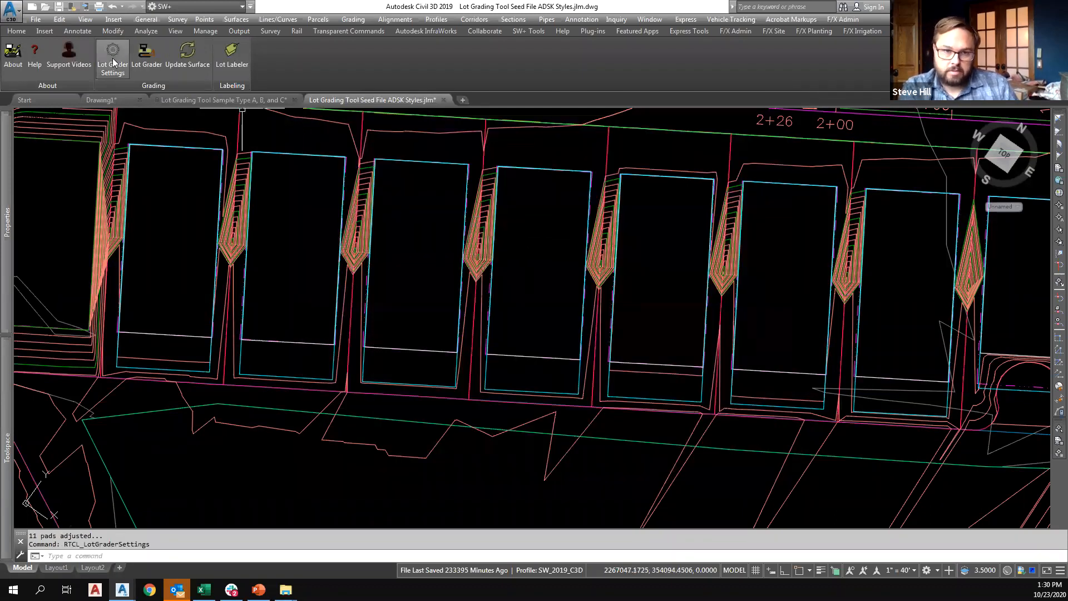
Run Lot Grader again with a fence across the row of lots south of the road to apply the 3% grade.
{"action": "left_click", "coordinate": [145, 54]}
{"action": "scroll", "coordinate": [125, 186], "scroll_direction": "down", "scroll_amount": 2}
{"action": "scroll", "coordinate": [126, 186], "scroll_direction": "down", "scroll_amount": 2}
{"action": "left_click", "coordinate": [127, 186]}
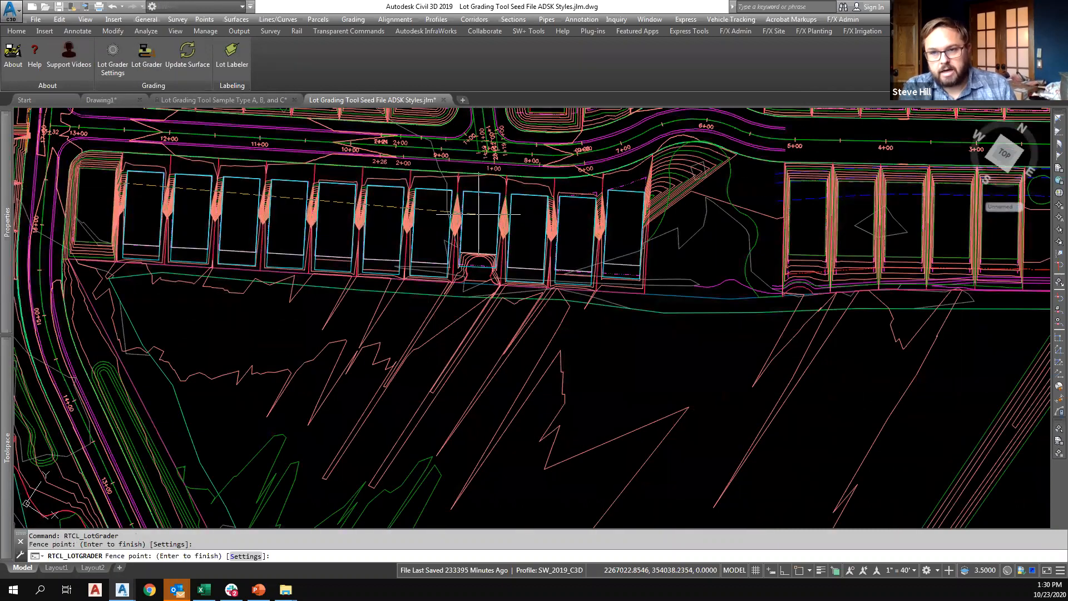
{"action": "left_click", "coordinate": [650, 211]}
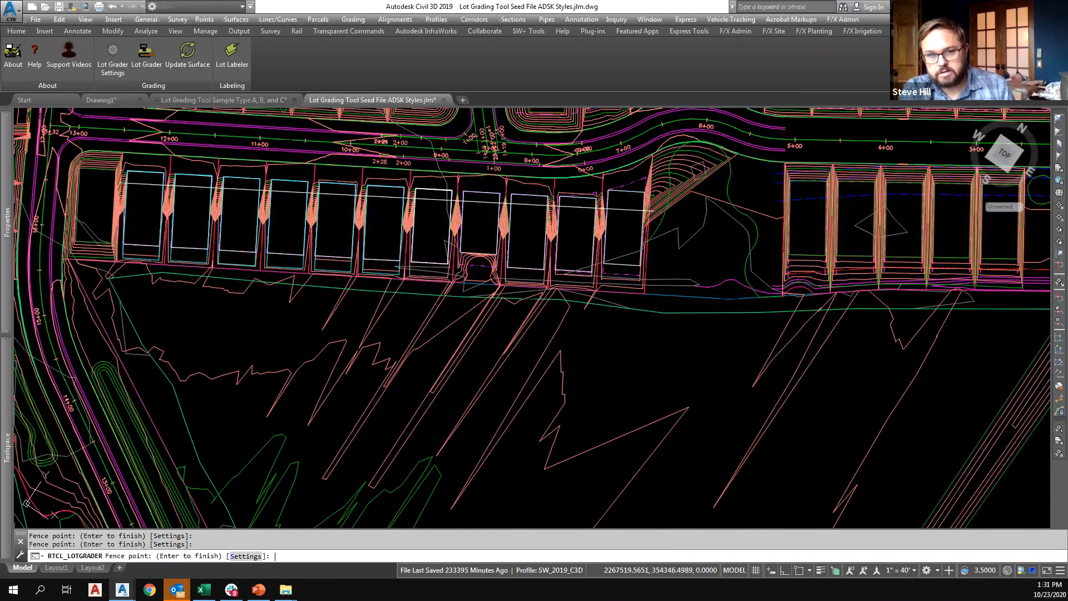
{"action": "key", "text": "Return"}
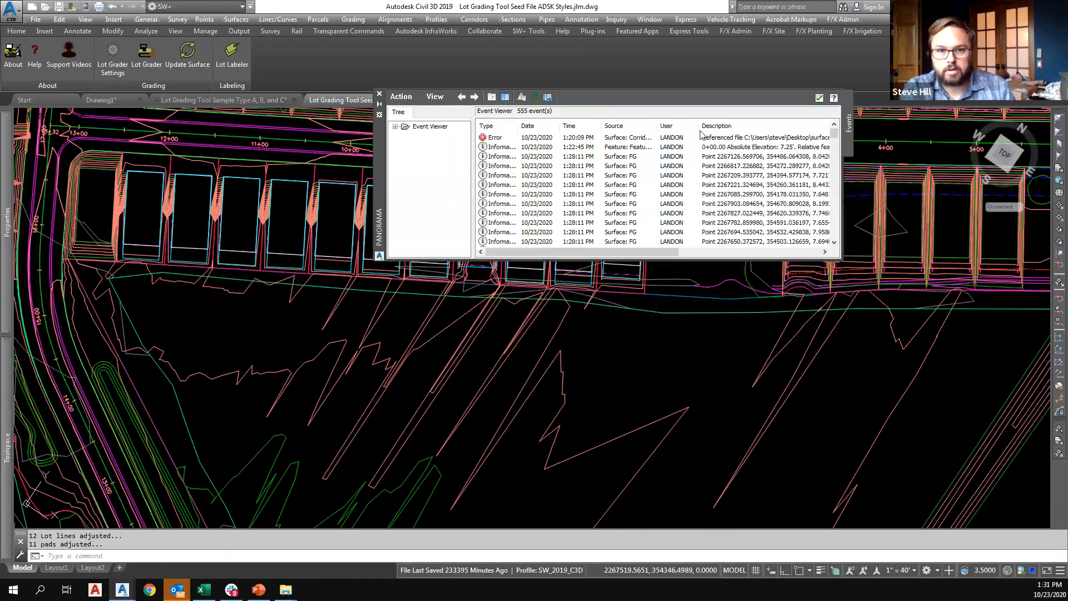
{"action": "left_click", "coordinate": [818, 98]}
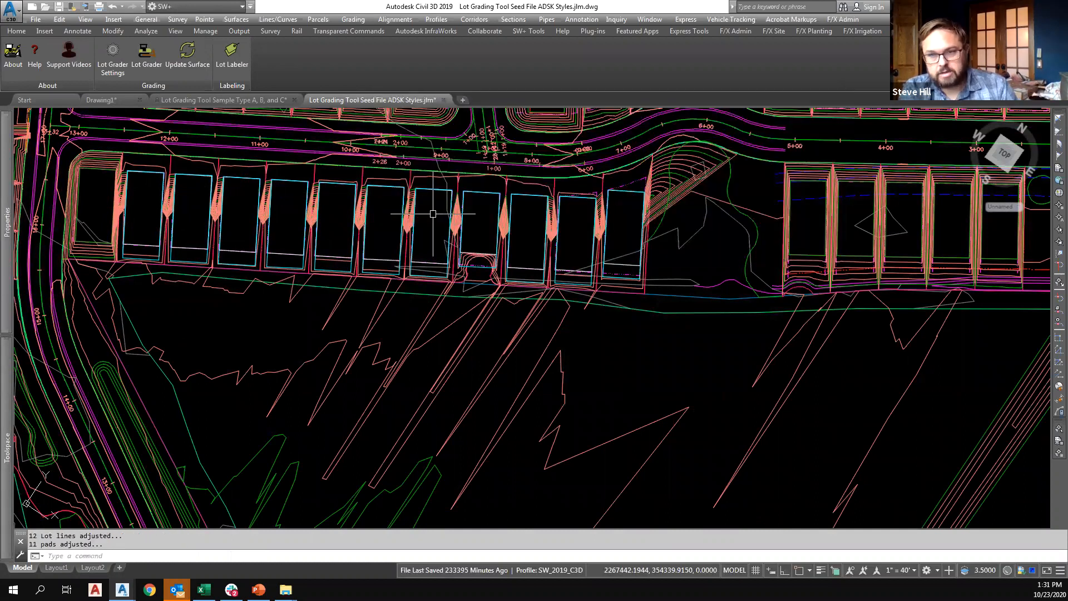
Rebuild the out-of-date FG surface and dismiss the event list.
{"action": "mouse_move", "coordinate": [433, 214]}
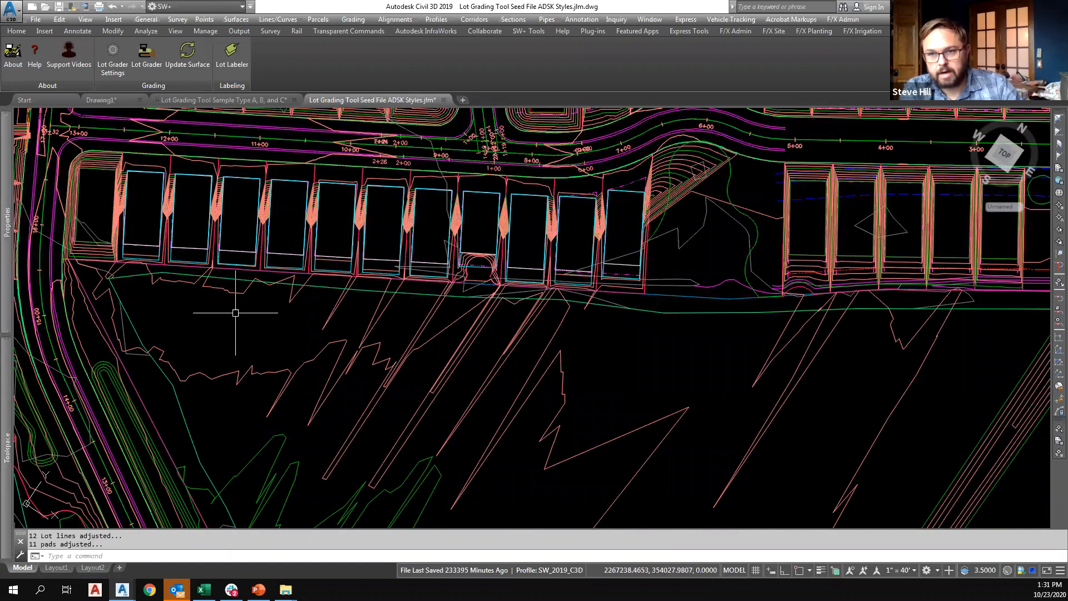
{"action": "mouse_move", "coordinate": [7, 443]}
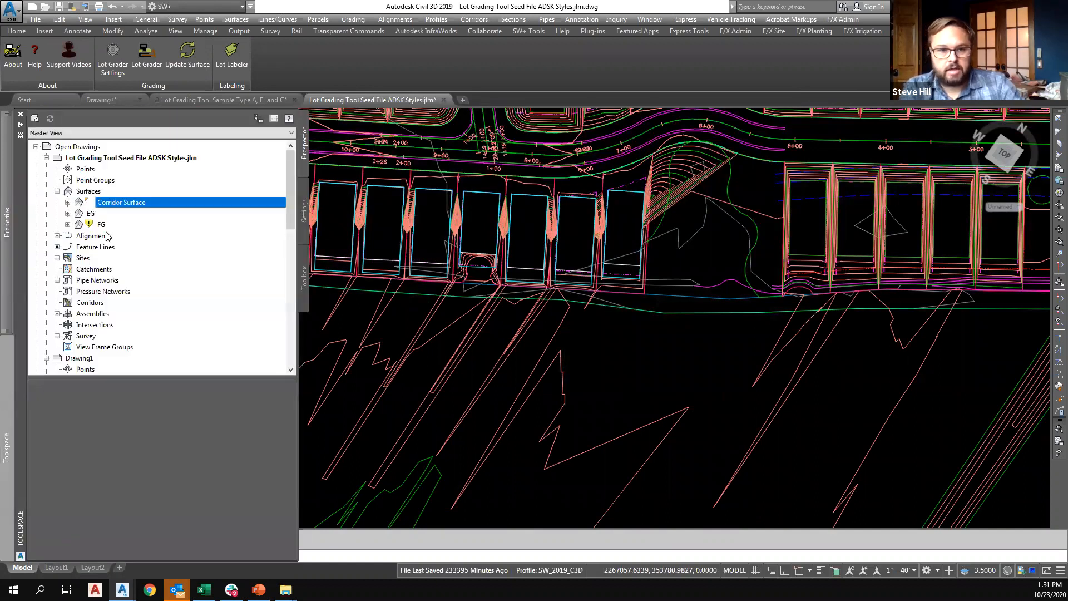
{"action": "right_click", "coordinate": [102, 224]}
{"action": "left_click", "coordinate": [126, 259]}
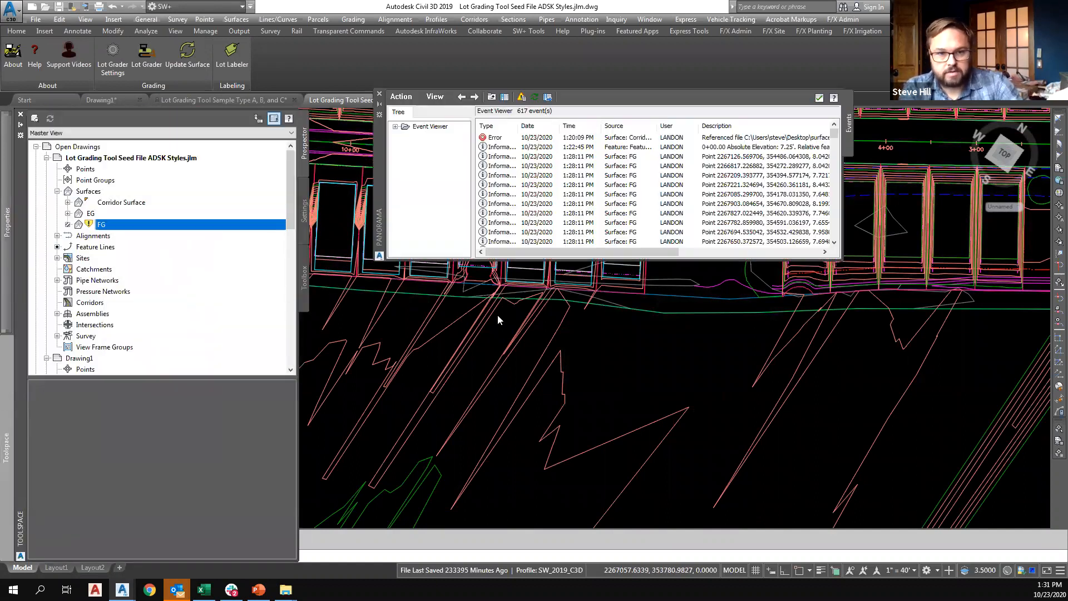
{"action": "left_click", "coordinate": [819, 98]}
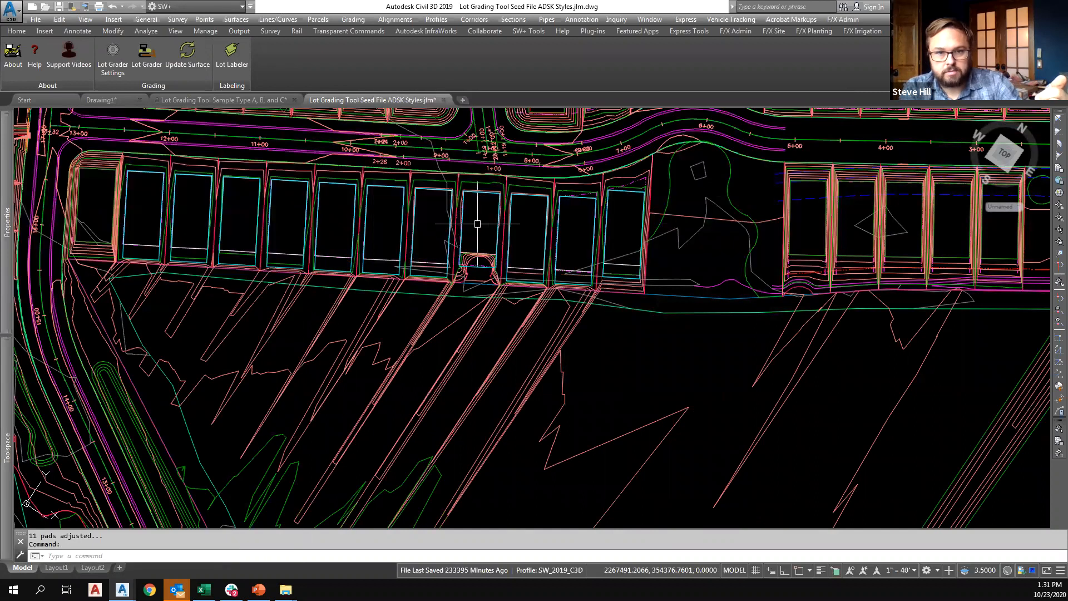
Review the definition operations of the FG surface in its properties, and close them without changes.
{"action": "mouse_move", "coordinate": [7, 442]}
{"action": "left_click", "coordinate": [91, 224]}
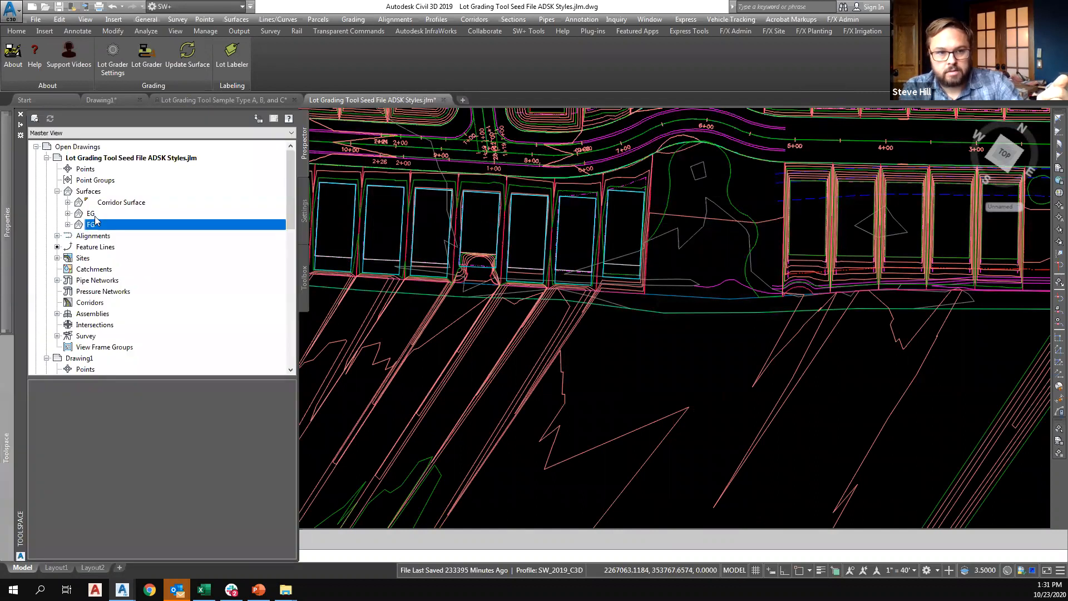
{"action": "right_click", "coordinate": [100, 224]}
{"action": "left_click", "coordinate": [151, 231]}
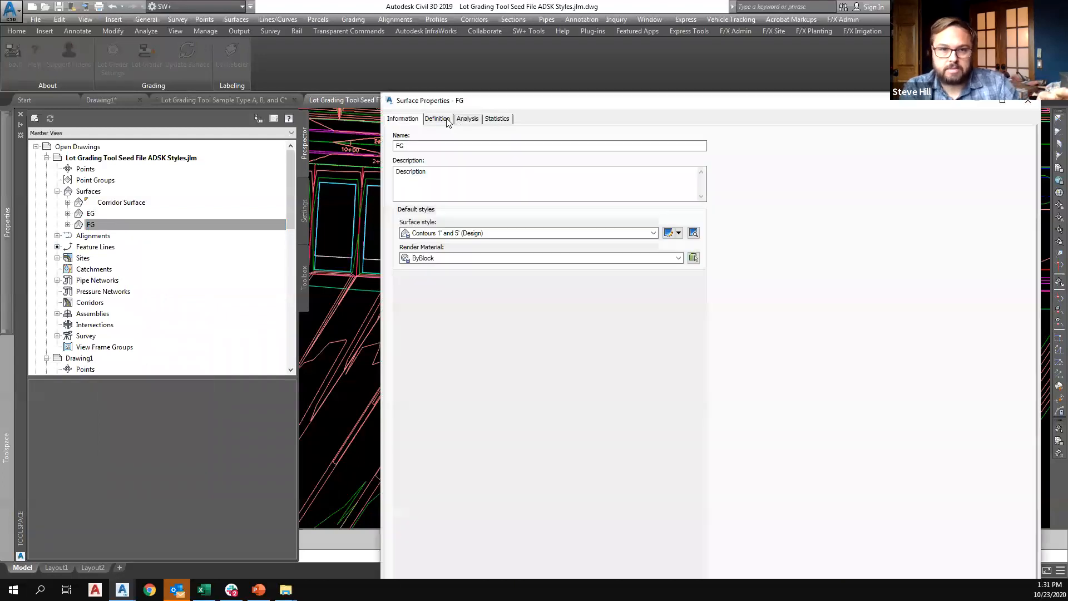
{"action": "left_click", "coordinate": [437, 119]}
{"action": "left_click_drag", "start_coordinate": [705, 110], "coordinate": [562, 54]}
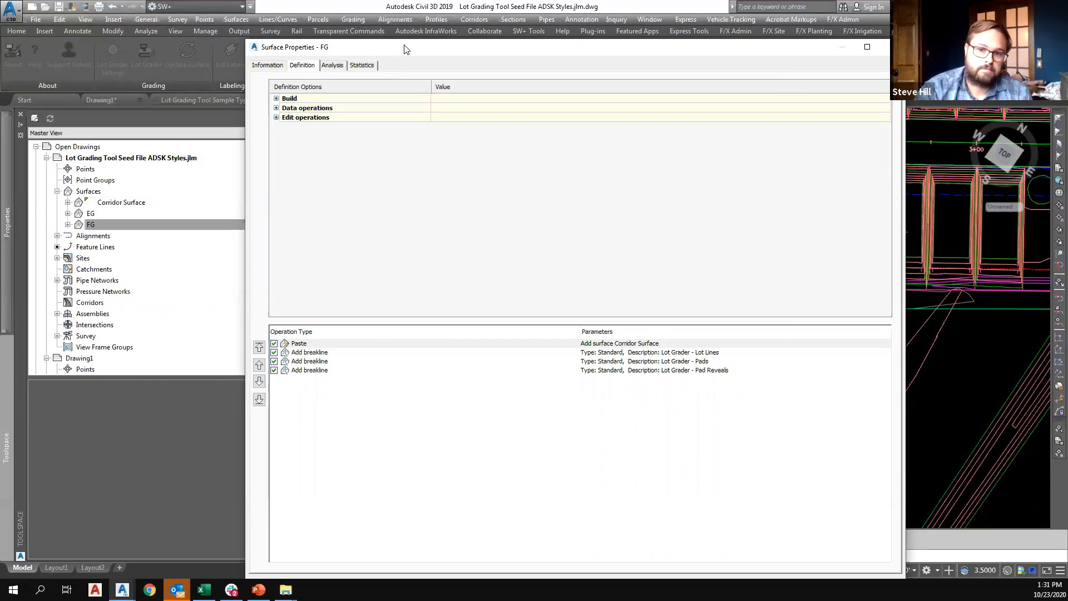
{"action": "left_click_drag", "start_coordinate": [405, 49], "coordinate": [429, 119]}
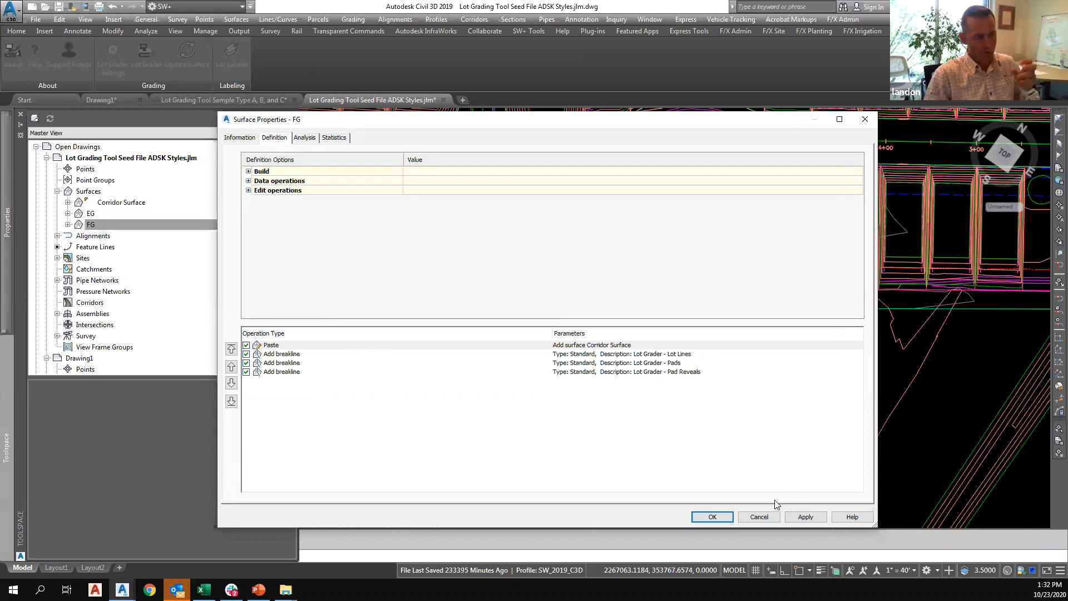
{"action": "left_click", "coordinate": [759, 517]}
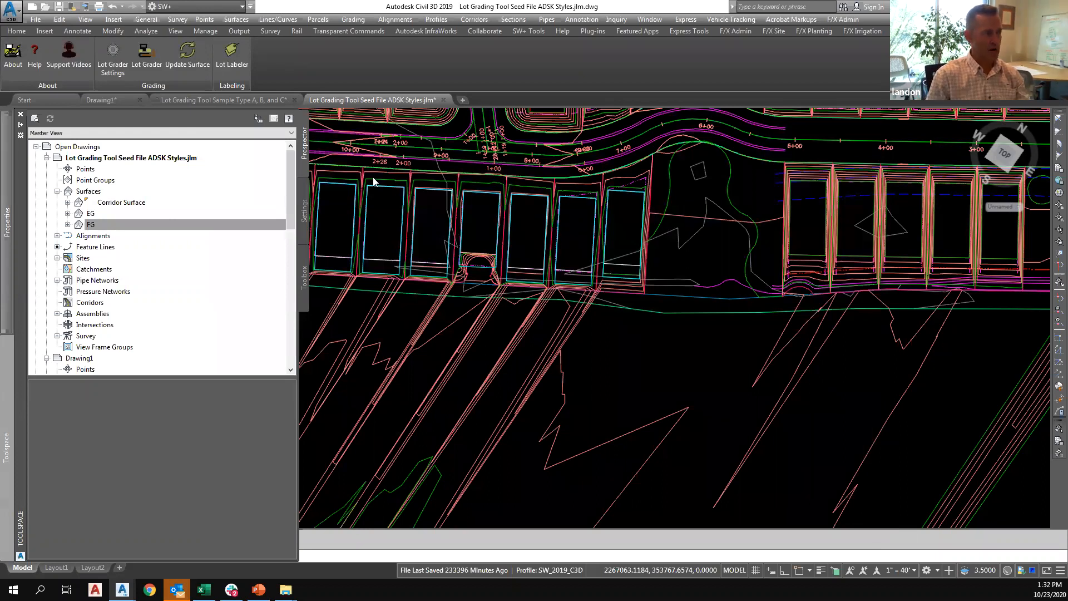
Turn off adding feature lines to the FG surface in the Lot Grader settings and apply the change.
{"action": "mouse_move", "coordinate": [616, 334]}
{"action": "middle_mouse_down"}
{"action": "mouse_move", "coordinate": [633, 363]}
{"action": "mouse_move", "coordinate": [749, 429]}
{"action": "middle_mouse_up"}
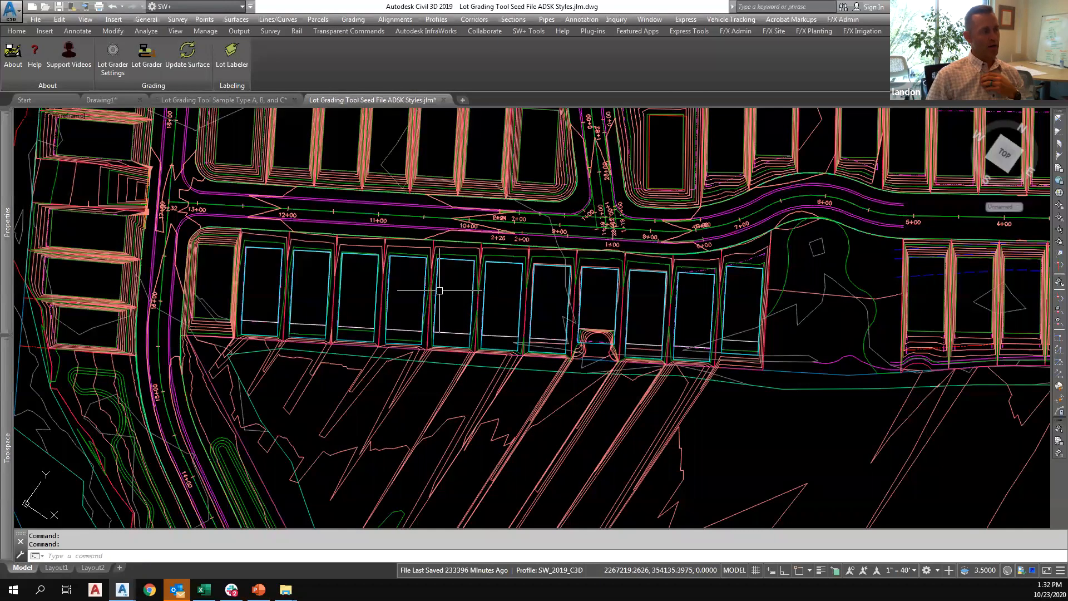
{"action": "middle_click_drag", "start_coordinate": [445, 291], "coordinate": [458, 378]}
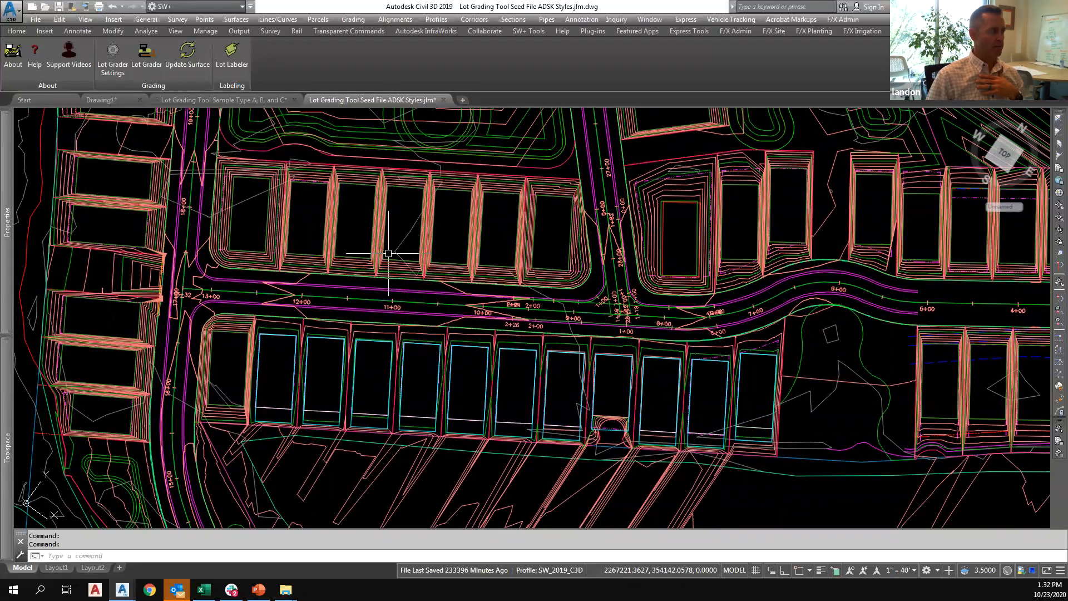
{"action": "left_click", "coordinate": [111, 84]}
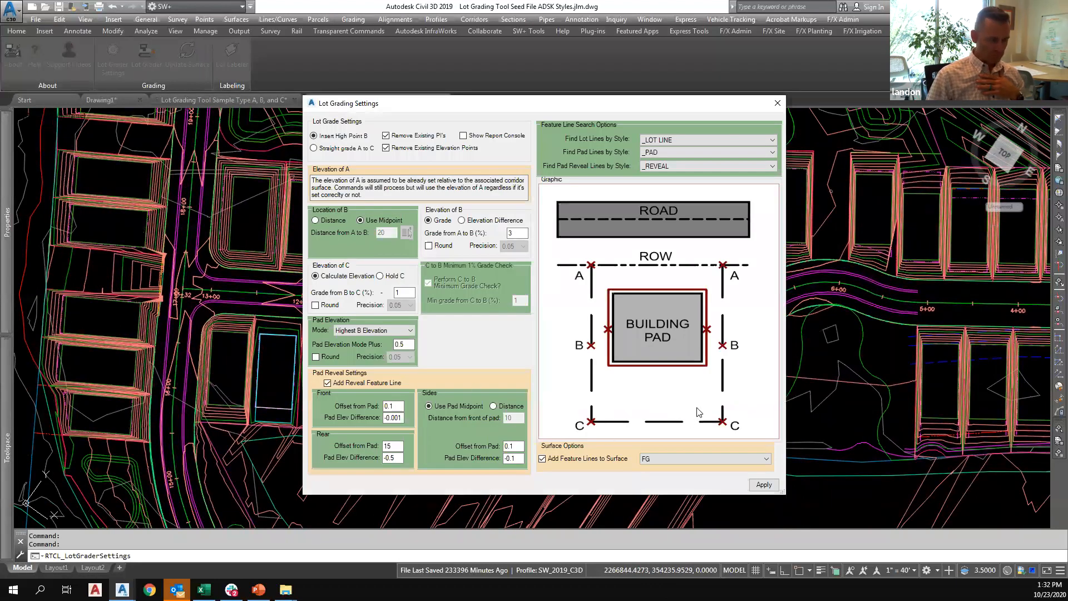
{"action": "left_click", "coordinate": [777, 104]}
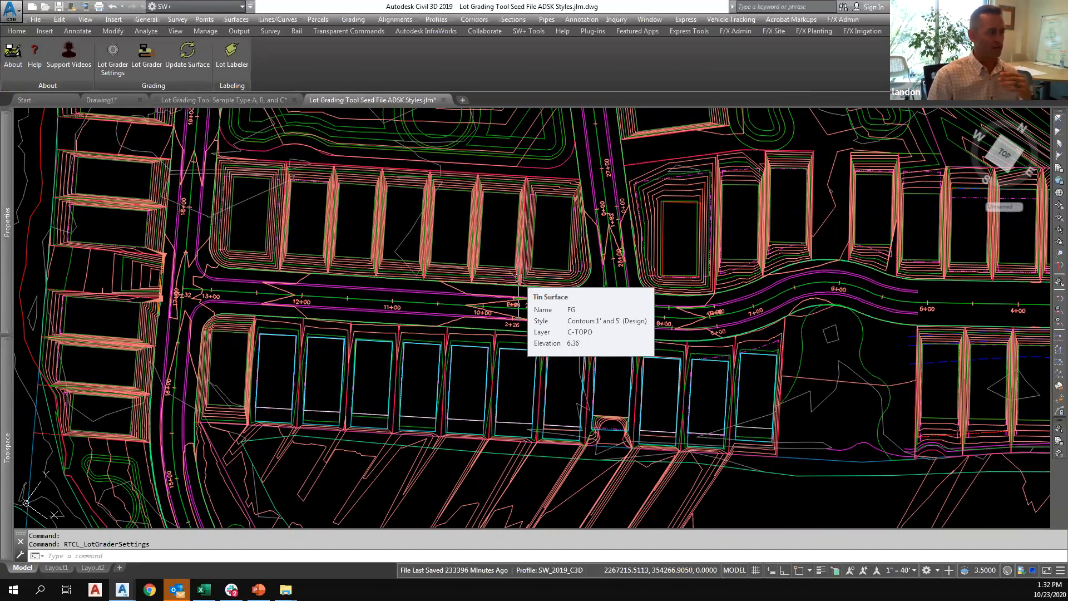
{"action": "left_click", "coordinate": [119, 75]}
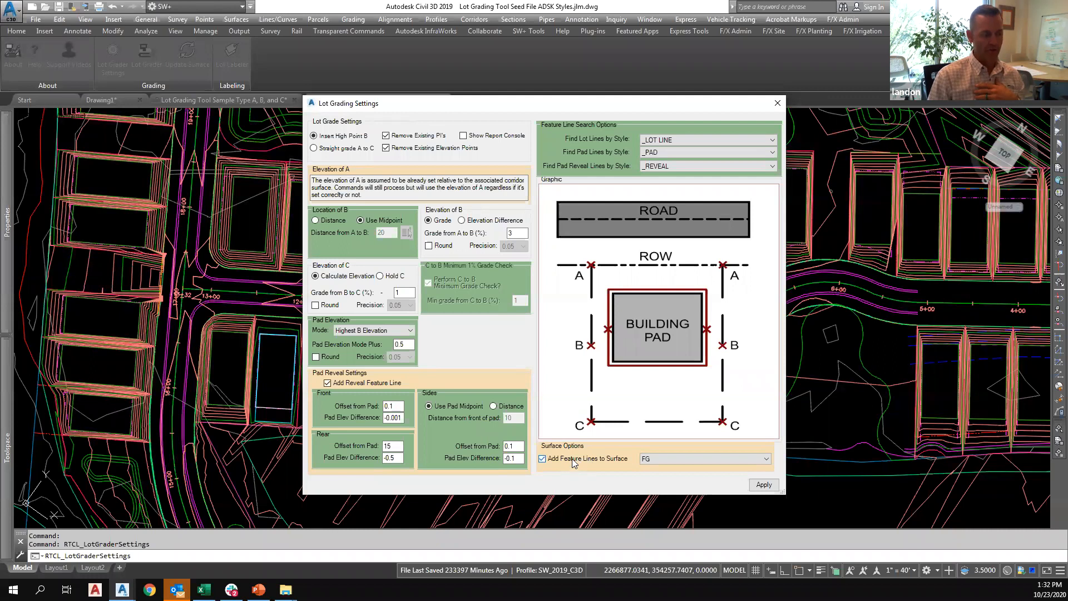
{"action": "left_click", "coordinate": [763, 485]}
Regrade the row of lots south of the road without adding feature lines to the surface, and recheck the grading settings.
{"action": "left_click", "coordinate": [262, 350]}
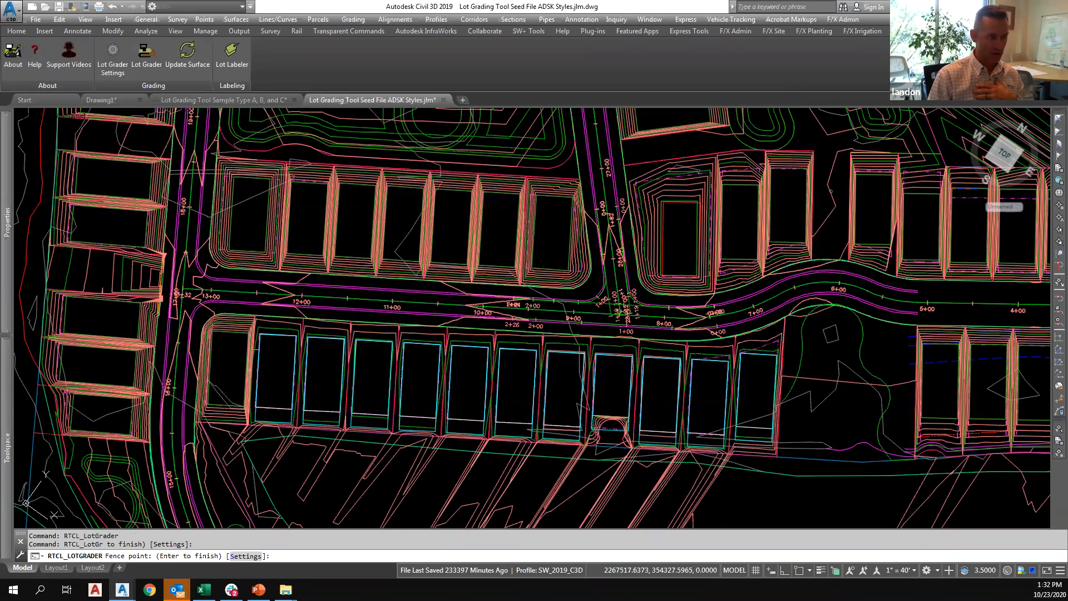
{"action": "left_click", "coordinate": [785, 380]}
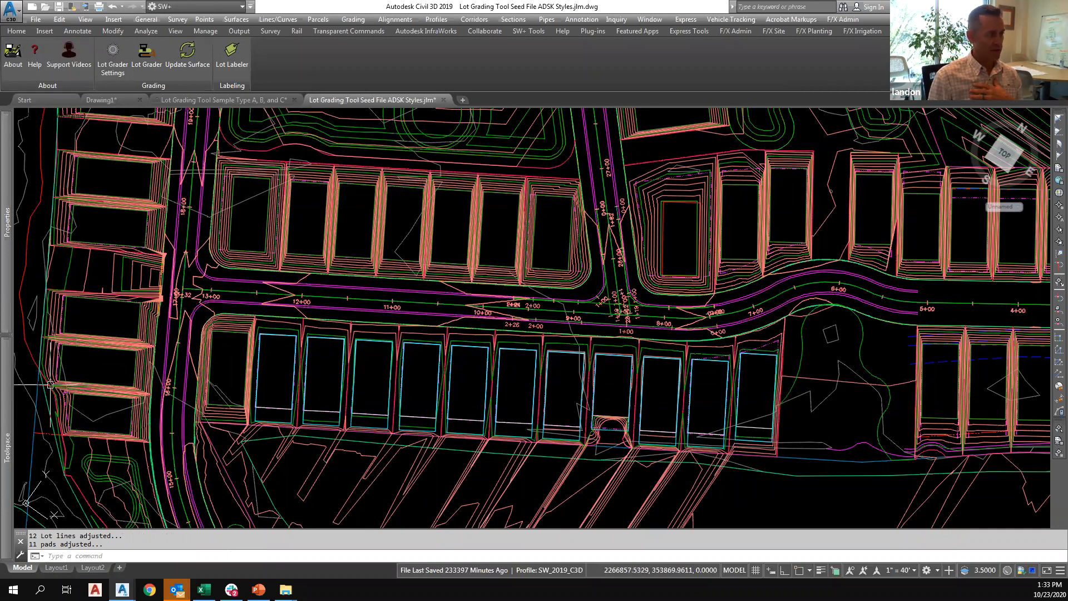
{"action": "scroll", "coordinate": [328, 367], "scroll_direction": "up", "scroll_amount": 4}
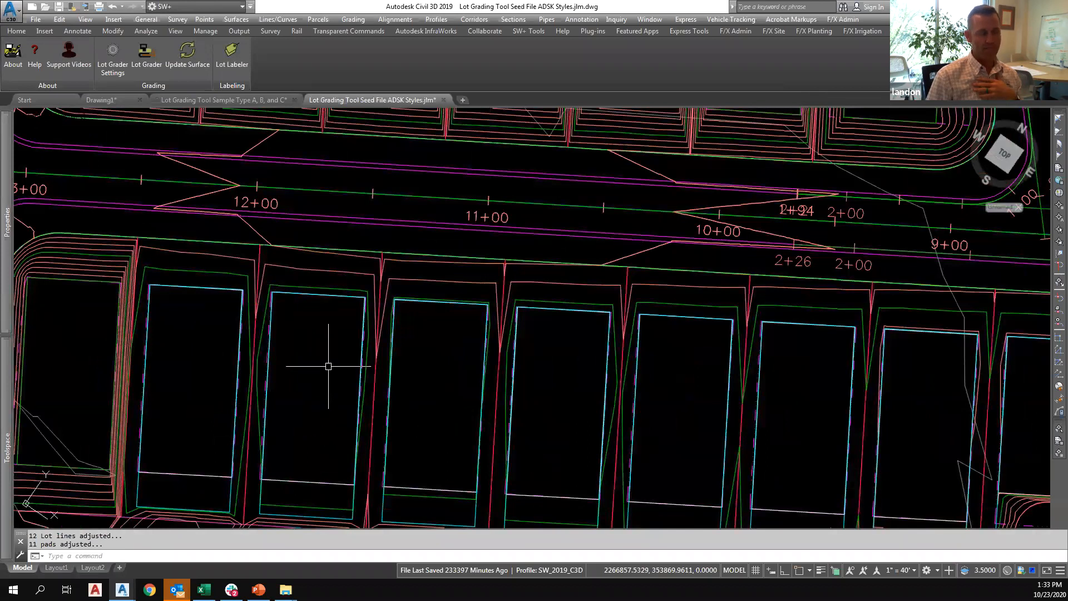
{"action": "scroll", "coordinate": [326, 364], "scroll_direction": "down", "scroll_amount": 2}
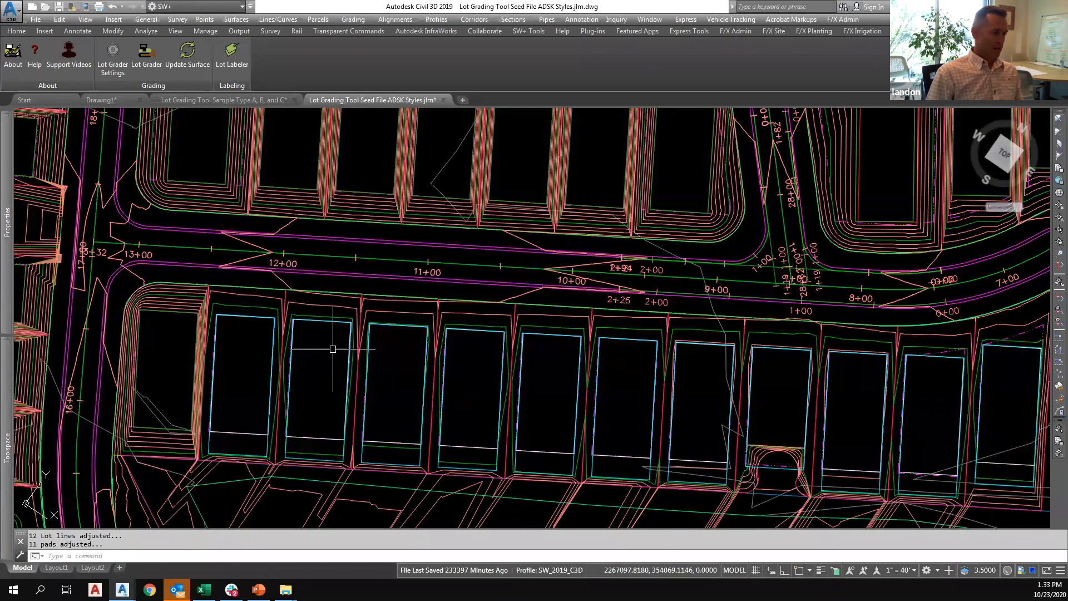
{"action": "left_click", "coordinate": [104, 70]}
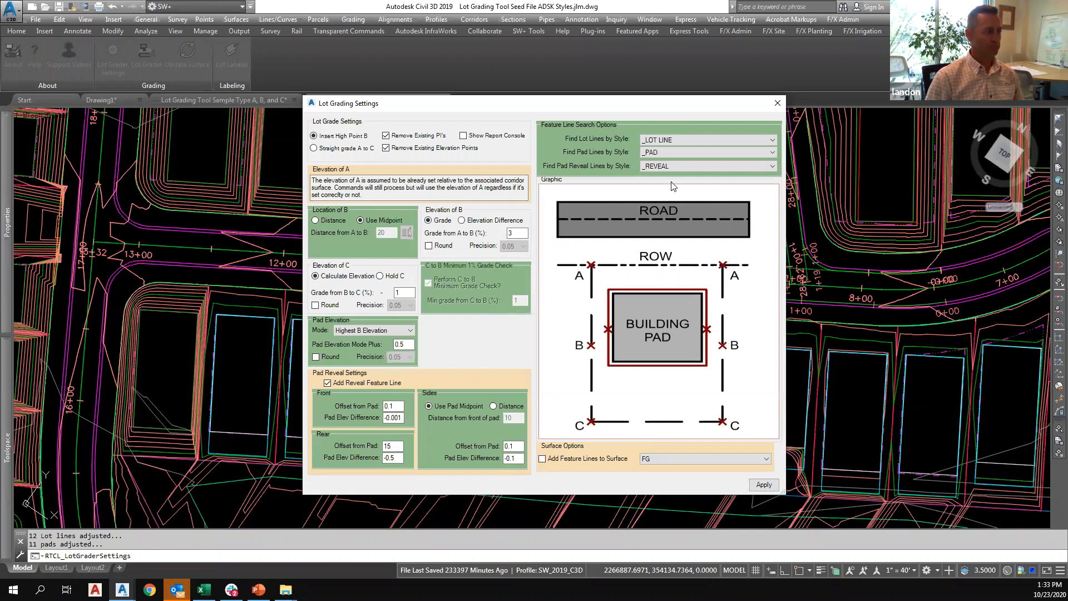
{"action": "left_click", "coordinate": [777, 103]}
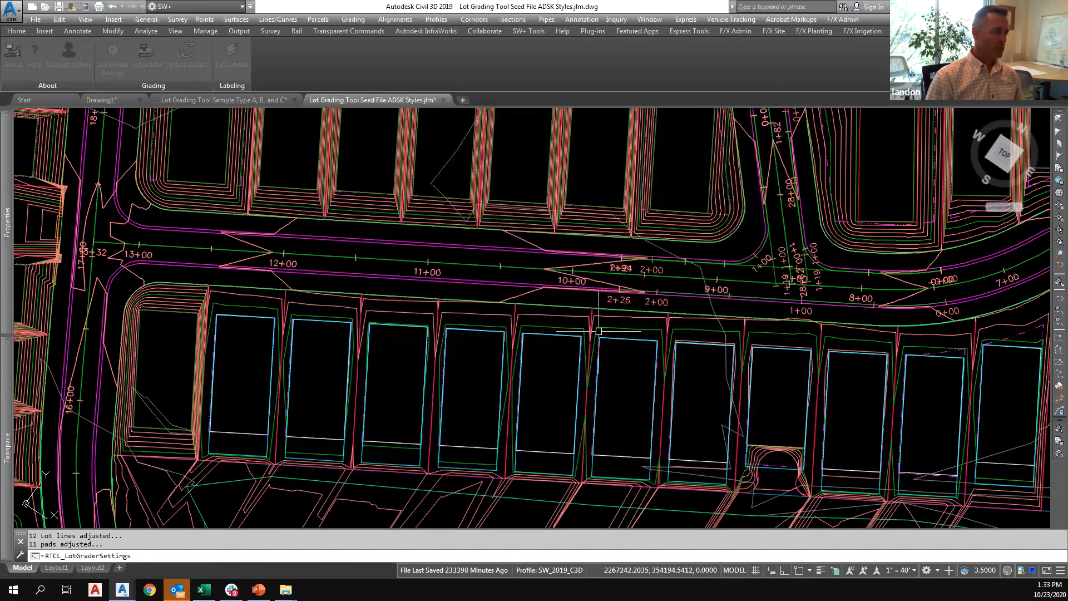
Grade the five interior lots and pads north of the road with the Lot Grader, using a fence across their lot lines.
{"action": "scroll", "coordinate": [584, 325], "scroll_direction": "down", "scroll_amount": 3}
{"action": "middle_click_drag", "start_coordinate": [597, 329], "coordinate": [433, 363]}
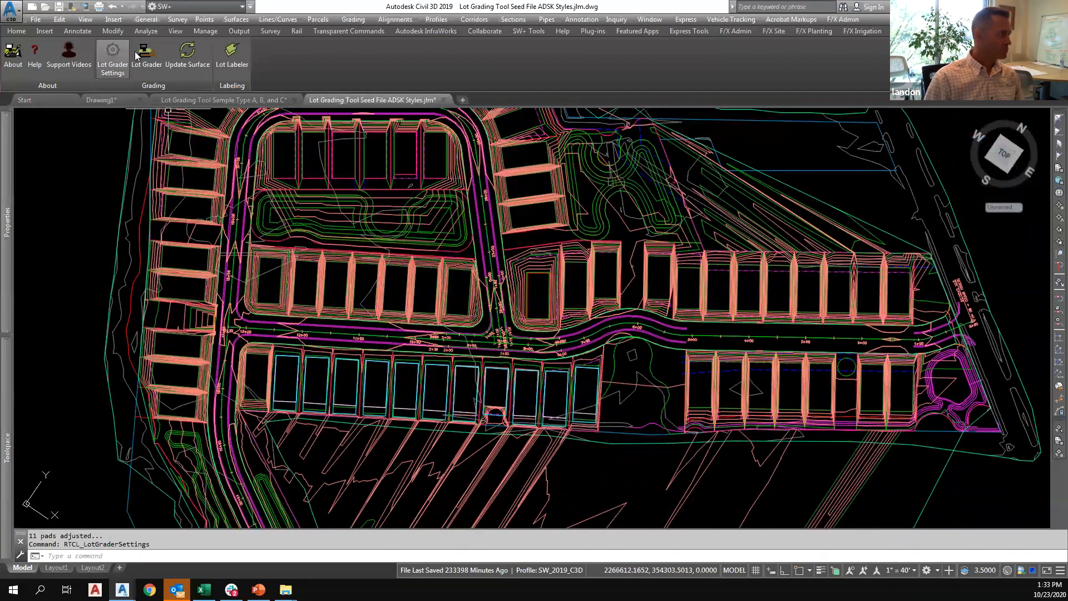
{"action": "left_click", "coordinate": [139, 56]}
{"action": "scroll", "coordinate": [266, 295], "scroll_direction": "up", "scroll_amount": 2}
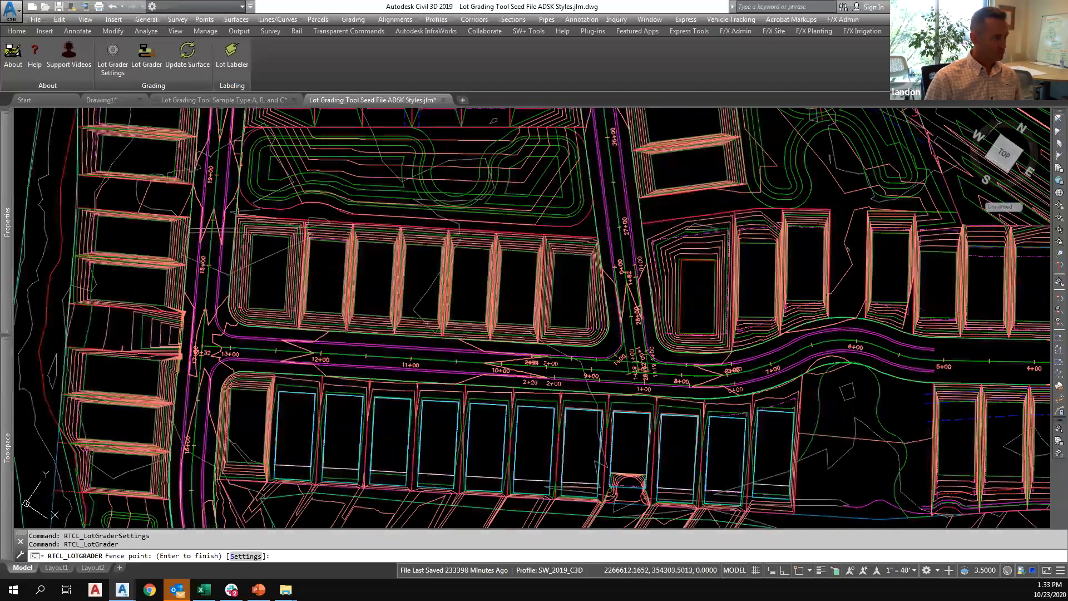
{"action": "scroll", "coordinate": [274, 294], "scroll_direction": "up", "scroll_amount": 2}
{"action": "left_click", "coordinate": [328, 314]}
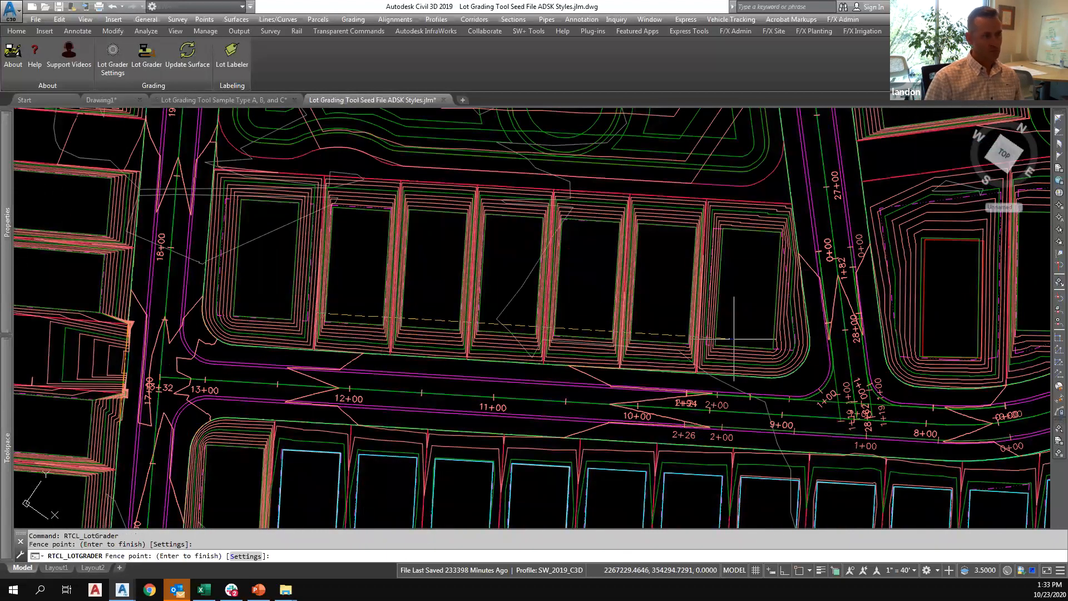
{"action": "left_click", "coordinate": [713, 337]}
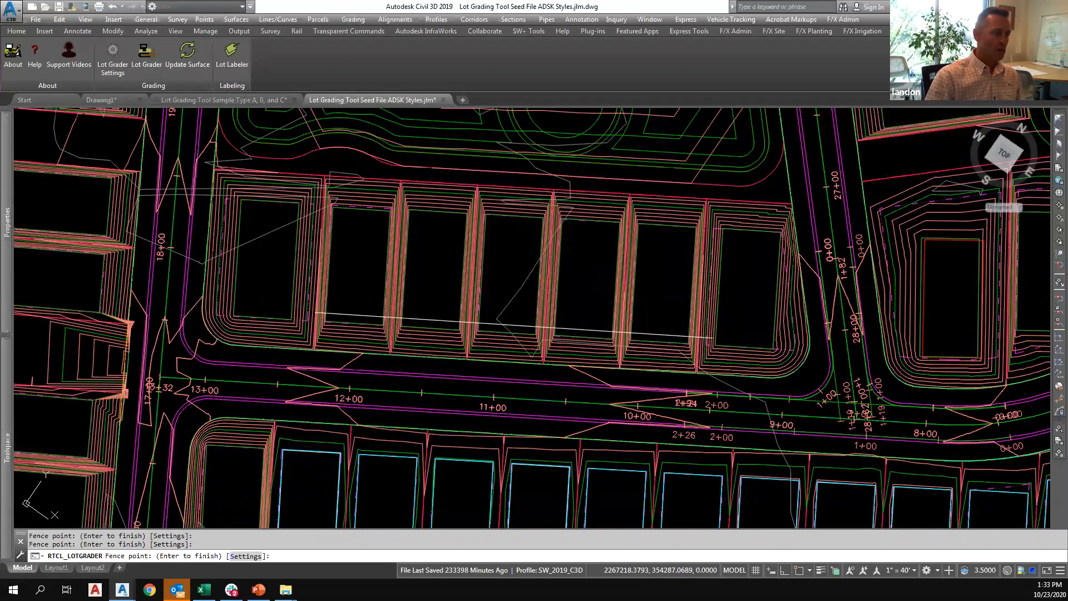
{"action": "key", "text": "Return"}
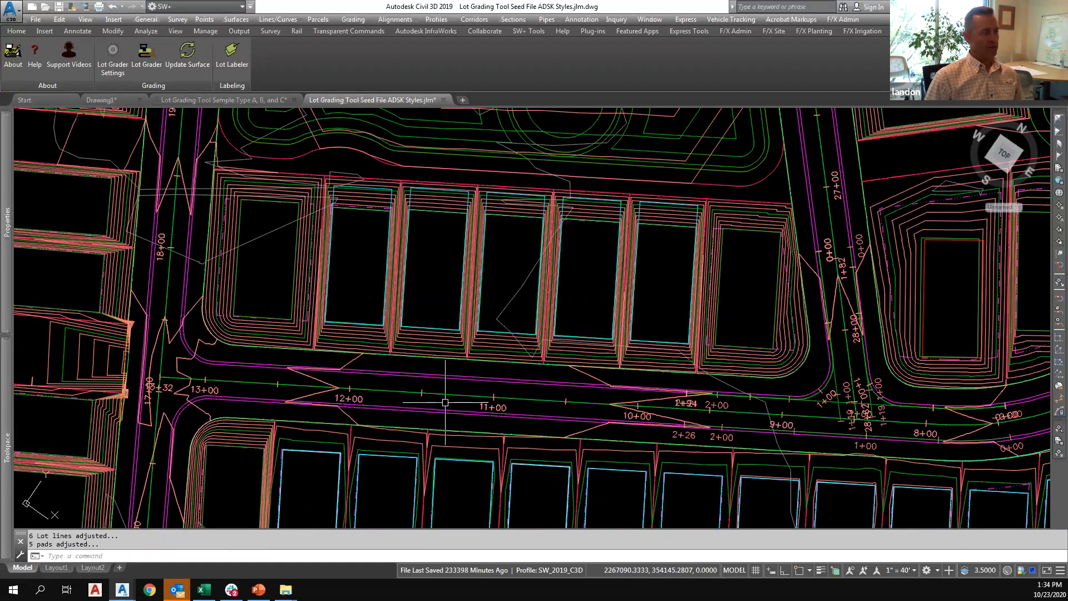
Set the out-of-date FG surface to rebuild automatically, and dismiss the event list and the grading settings without changes.
{"action": "mouse_move", "coordinate": [2, 423]}
{"action": "left_click", "coordinate": [102, 224]}
{"action": "right_click", "coordinate": [106, 226]}
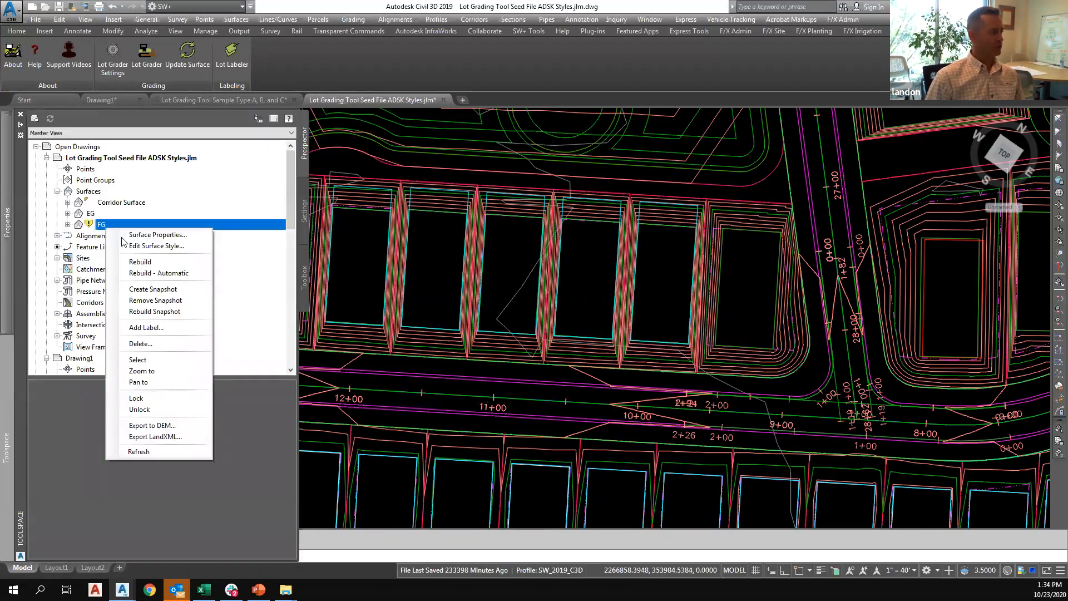
{"action": "left_click", "coordinate": [139, 274]}
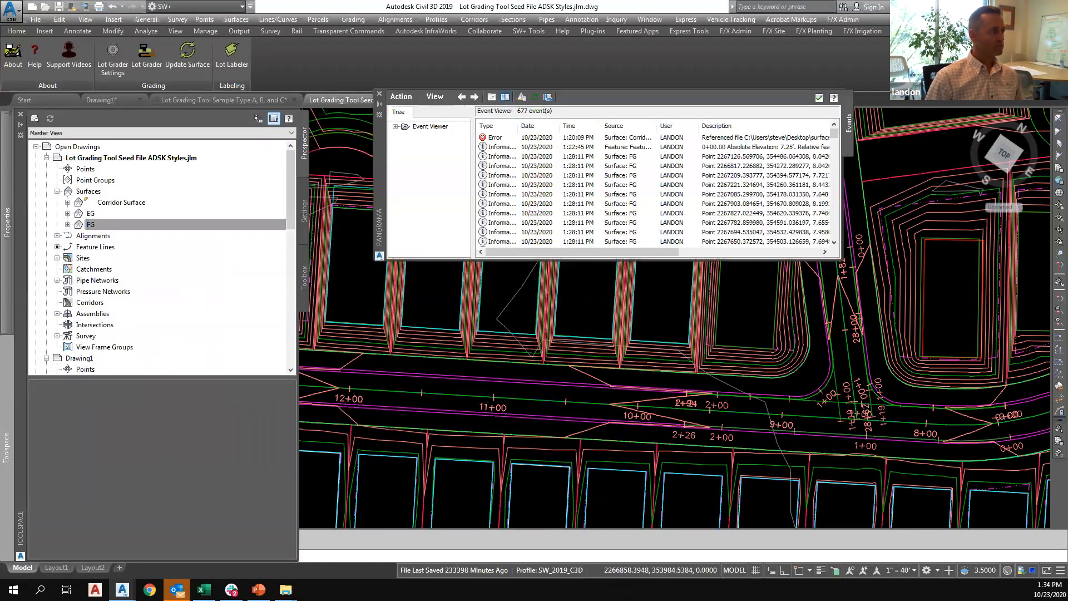
{"action": "left_click", "coordinate": [379, 92]}
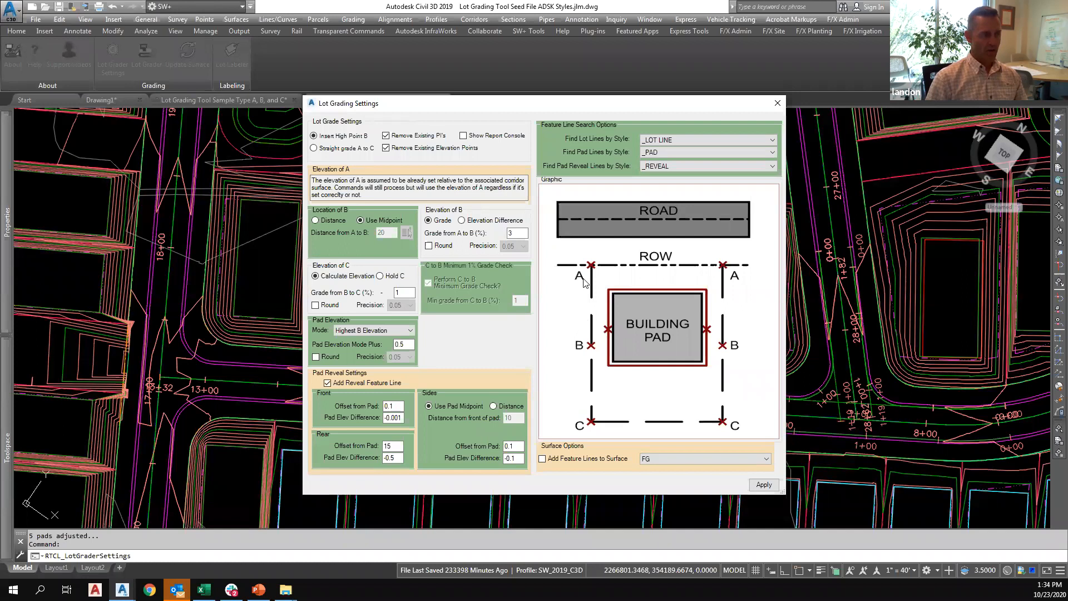
{"action": "left_click", "coordinate": [777, 103]}
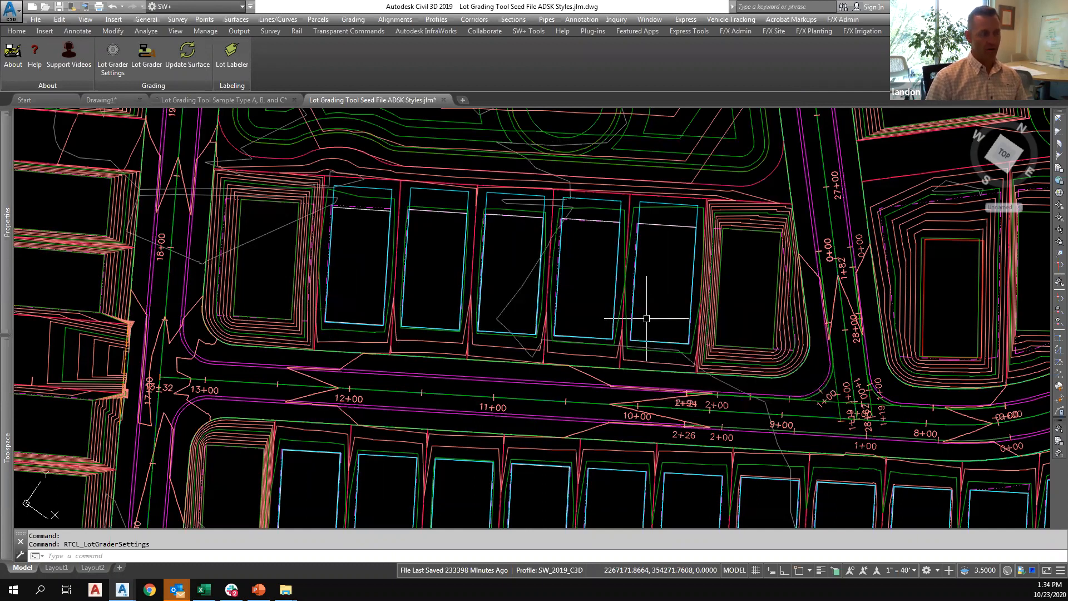
Inspect the lot line feature lines between the regraded pads north of the road for their points and elevations.
{"action": "left_click", "coordinate": [629, 215]}
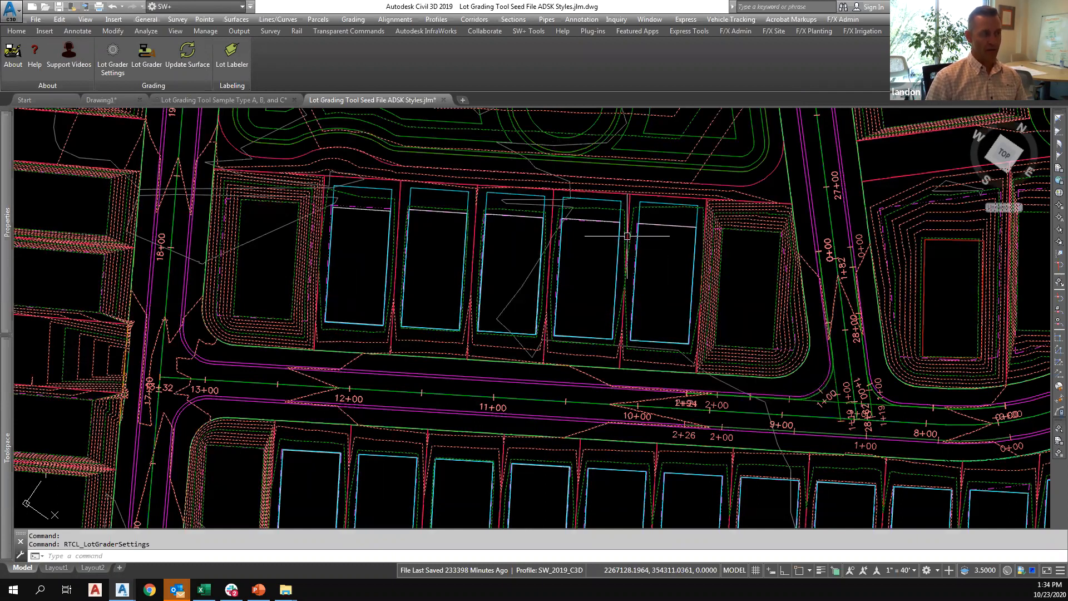
{"action": "key", "text": "Escape"}
{"action": "left_click", "coordinate": [629, 215]}
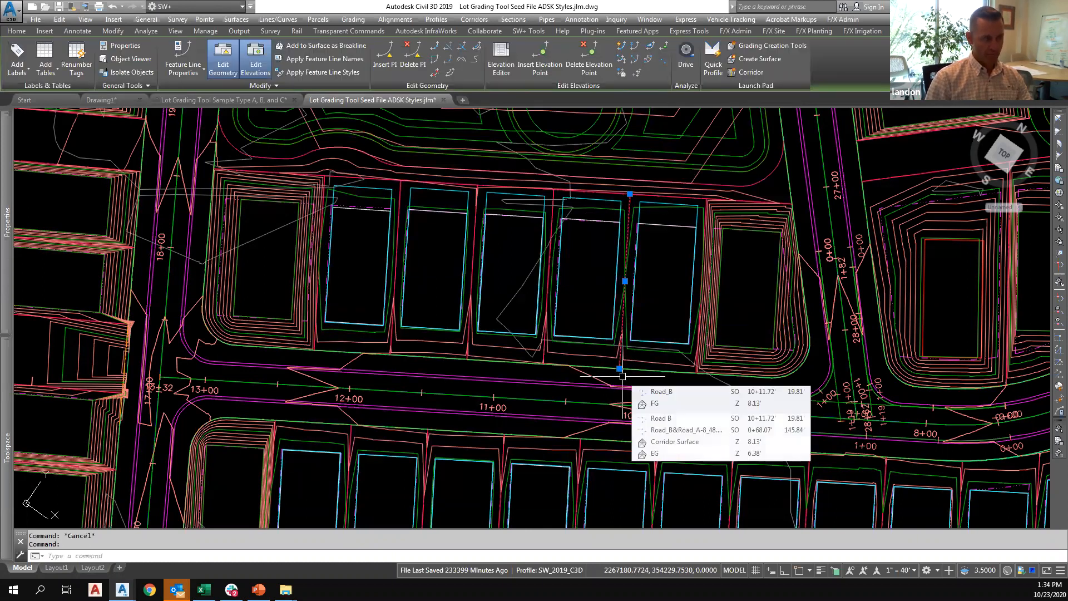
{"action": "key", "text": "Escape"}
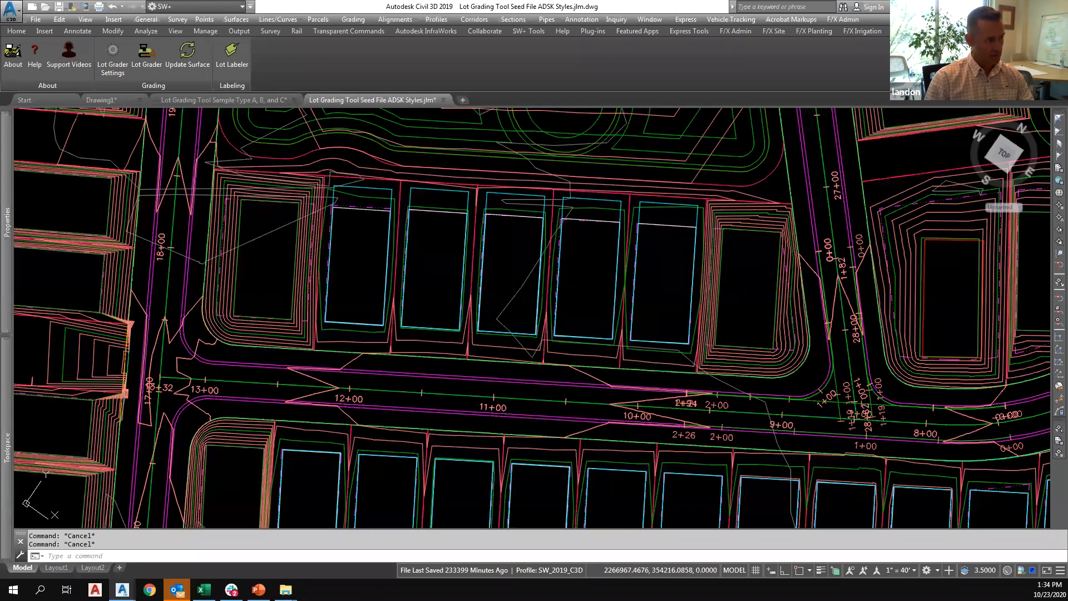
{"action": "left_click", "coordinate": [554, 191]}
{"action": "key", "text": "Escape"}
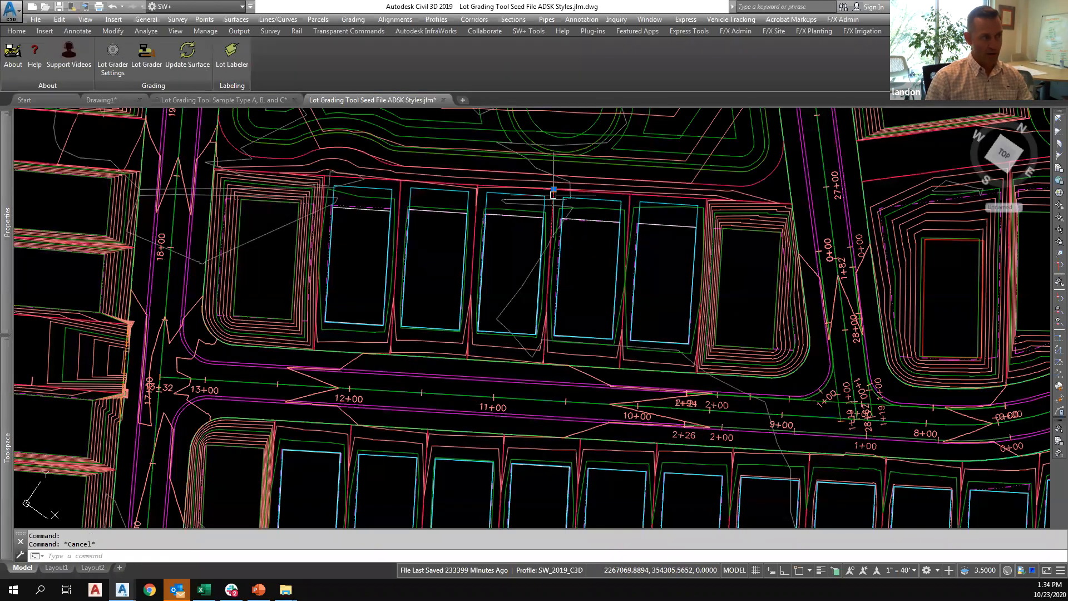
{"action": "left_click", "coordinate": [553, 189]}
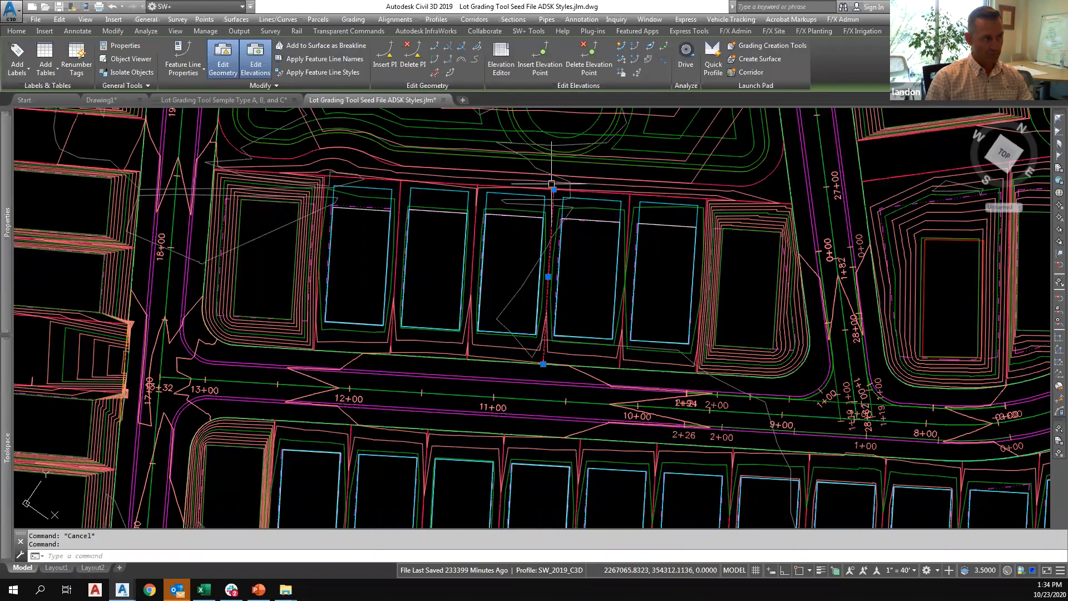
{"action": "key", "text": "Escape"}
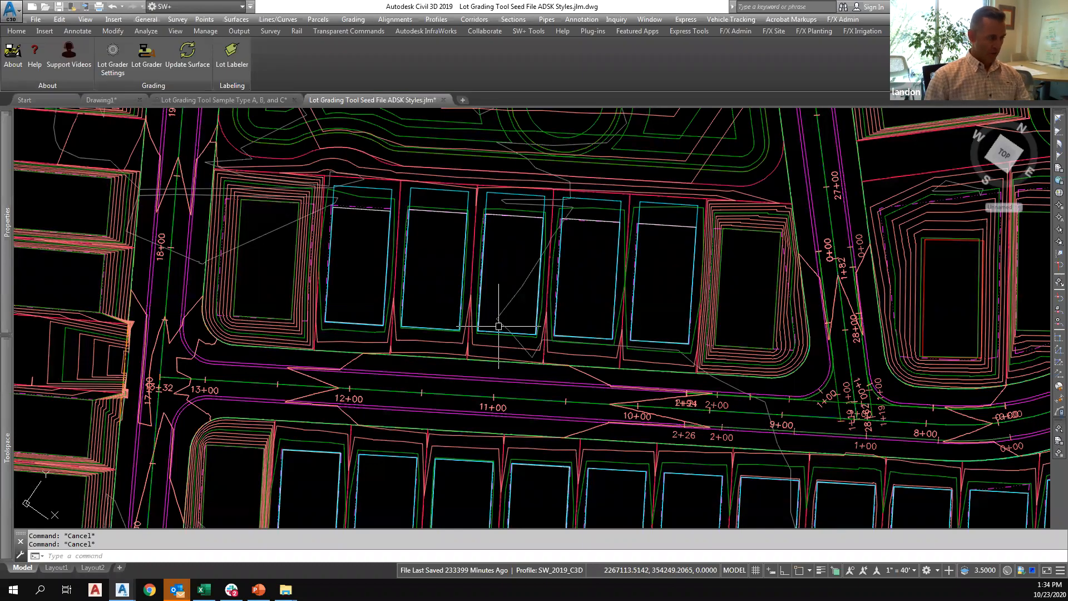
Examine the updated grading of both lot rows and the road side of the ungraded western corner lot.
{"action": "scroll", "coordinate": [499, 309], "scroll_direction": "down", "scroll_amount": 2}
{"action": "scroll", "coordinate": [484, 458], "scroll_direction": "up", "scroll_amount": 3}
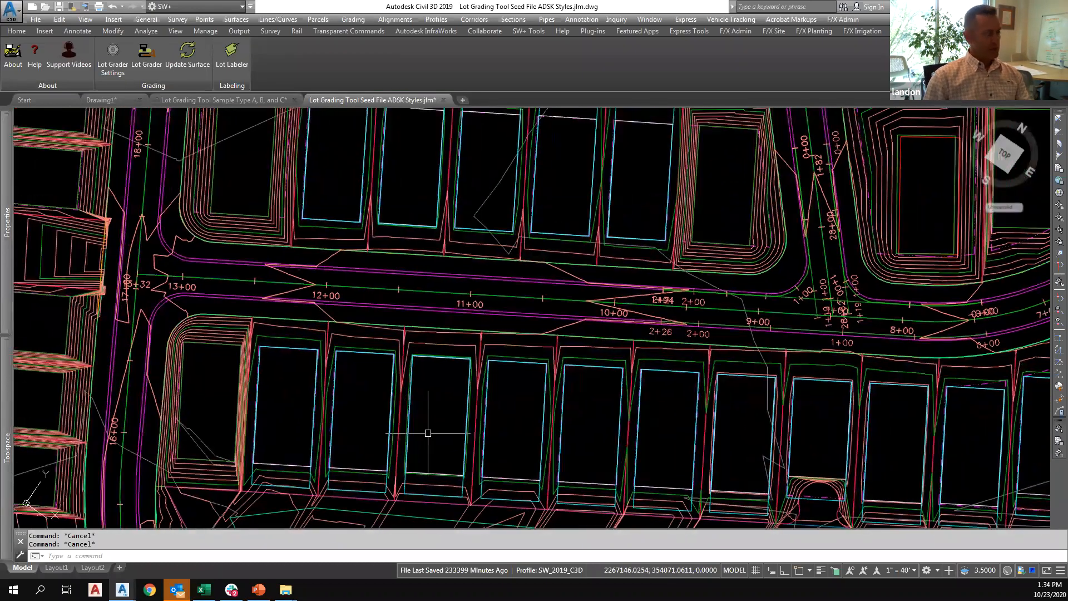
{"action": "scroll", "coordinate": [428, 433], "scroll_direction": "down", "scroll_amount": 4}
{"action": "scroll", "coordinate": [311, 345], "scroll_direction": "up", "scroll_amount": 4}
{"action": "middle_click_drag", "start_coordinate": [530, 350], "coordinate": [470, 338]}
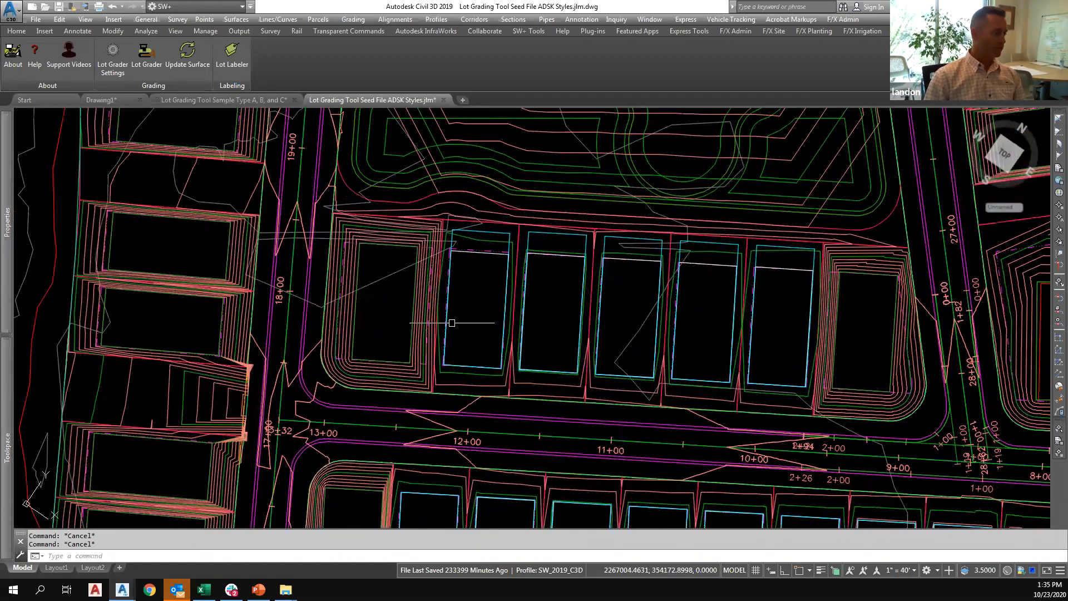
{"action": "middle_click_drag", "start_coordinate": [306, 334], "coordinate": [332, 352]}
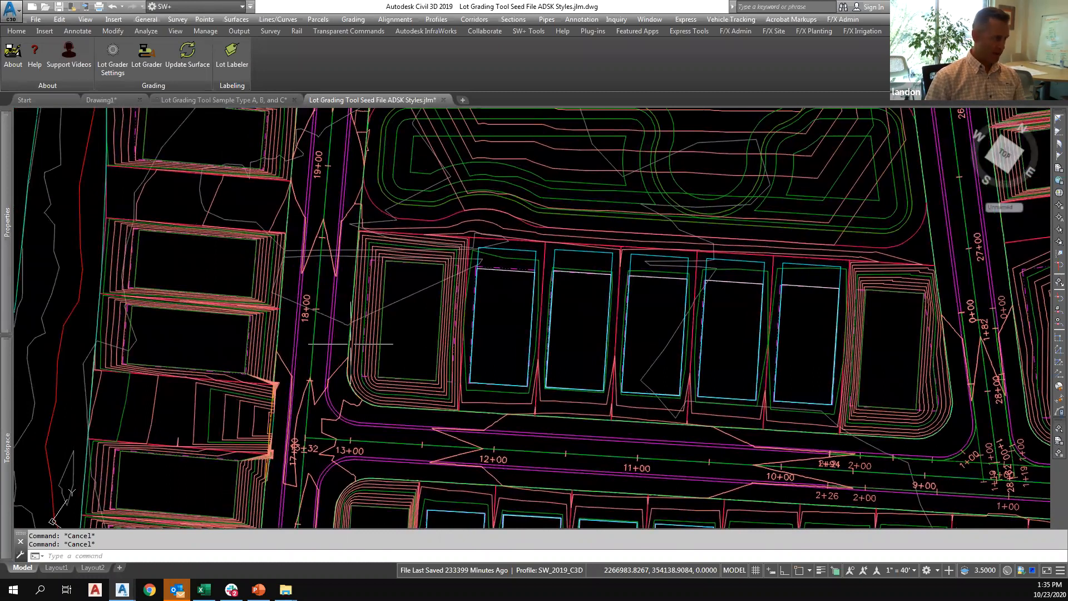
{"action": "left_click", "coordinate": [349, 346]}
{"action": "key", "text": "Escape"}
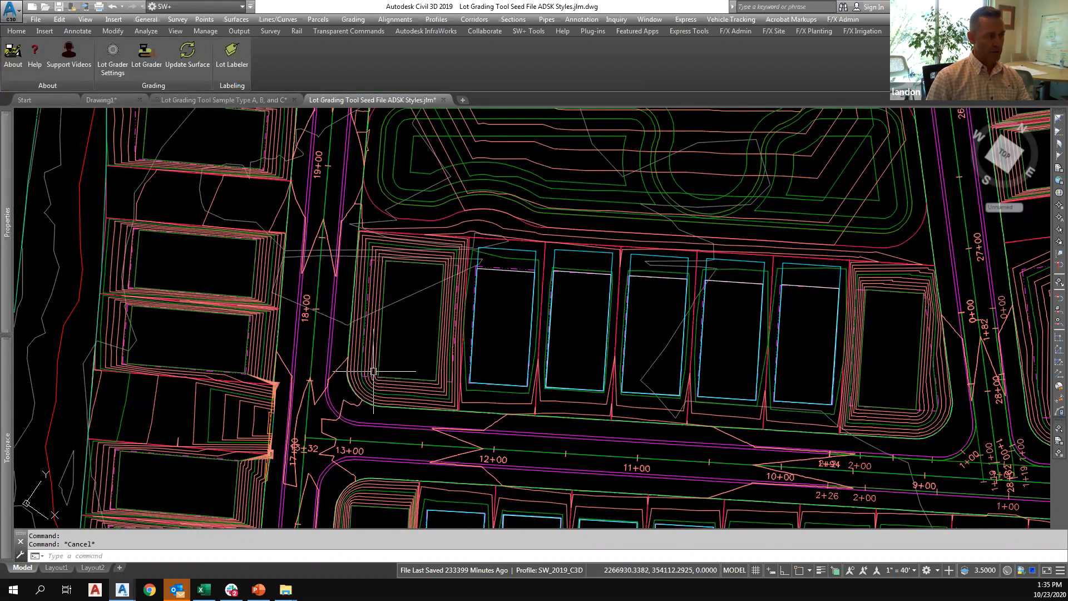
Draw a feature line about 76 ft long along the corner lot's west road side, relative to Corridor Surface with 0.00 offset.
{"action": "middle_click_drag", "start_coordinate": [397, 390], "coordinate": [451, 405]}
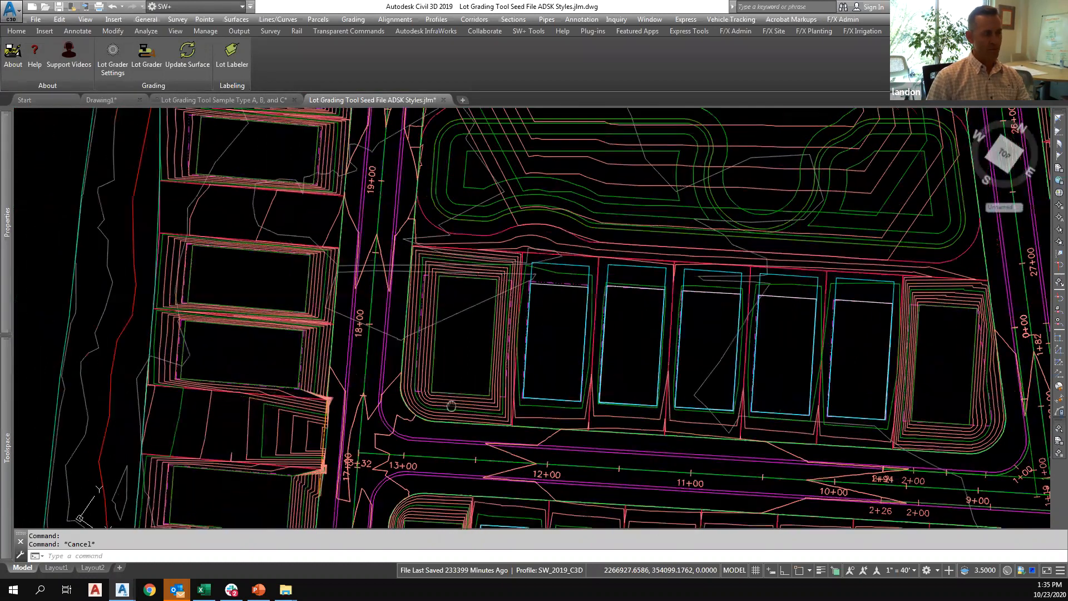
{"action": "scroll", "coordinate": [451, 405], "scroll_direction": "up", "scroll_amount": 4}
{"action": "mouse_move", "coordinate": [482, 323]}
{"action": "middle_mouse_down"}
{"action": "mouse_move", "coordinate": [479, 341]}
{"action": "mouse_move", "coordinate": [440, 372]}
{"action": "middle_mouse_up"}
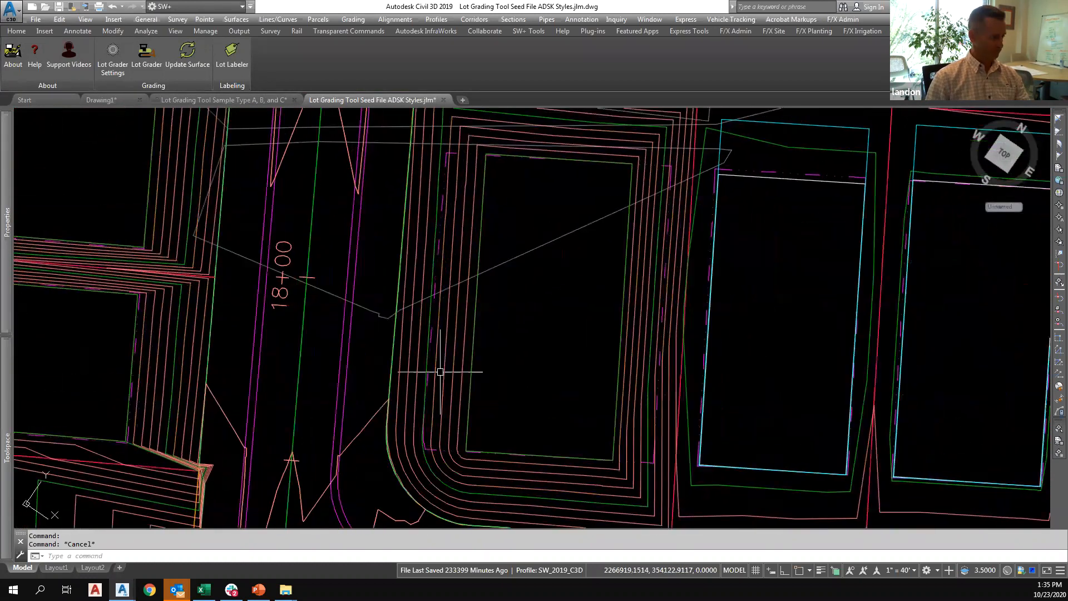
{"action": "left_click", "coordinate": [16, 30]}
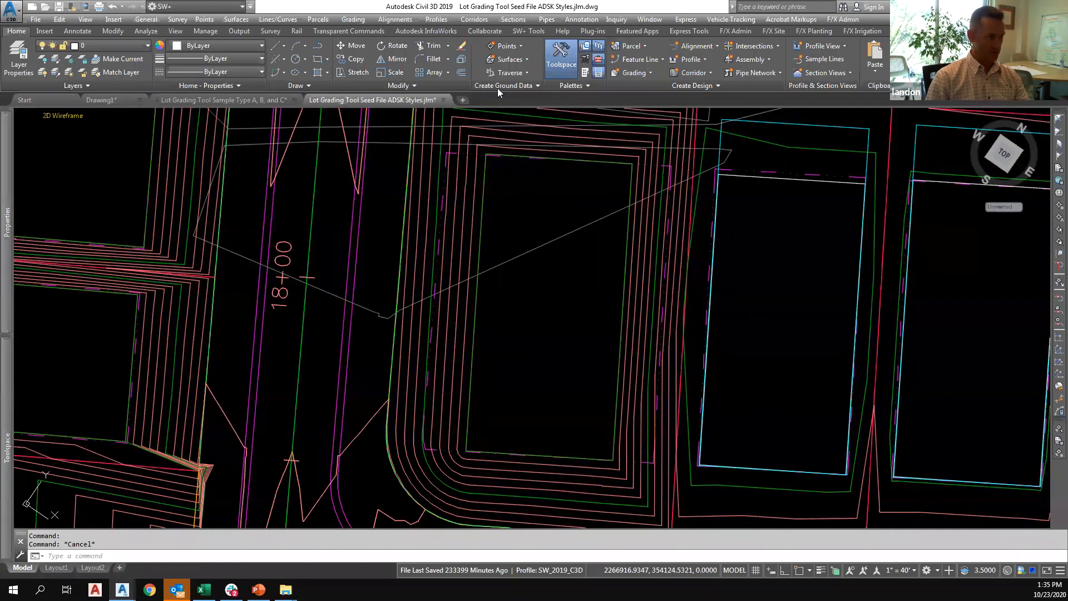
{"action": "left_click", "coordinate": [630, 64]}
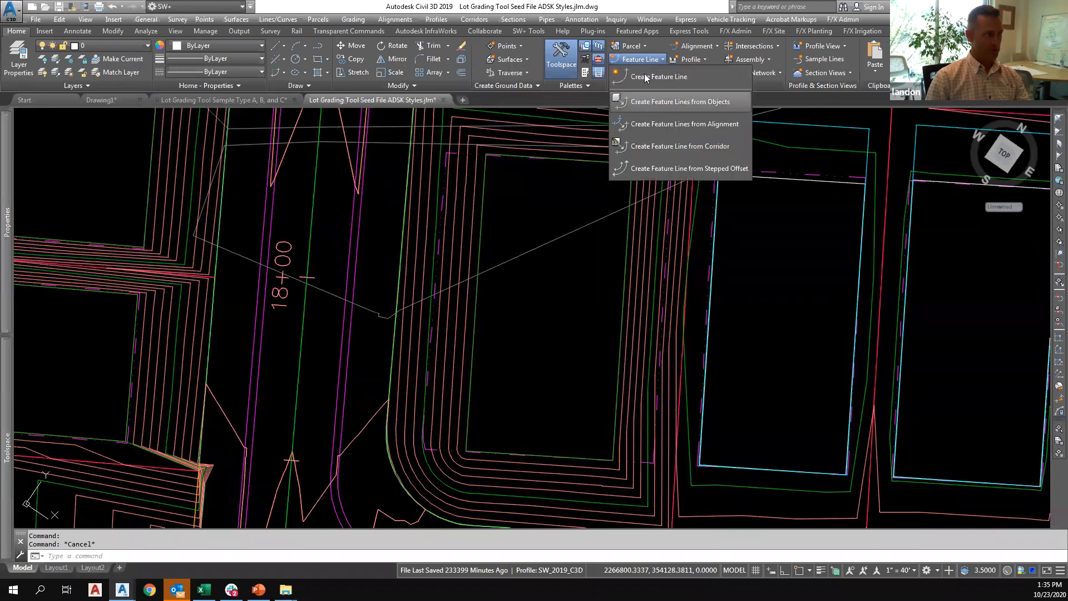
{"action": "left_click", "coordinate": [646, 78]}
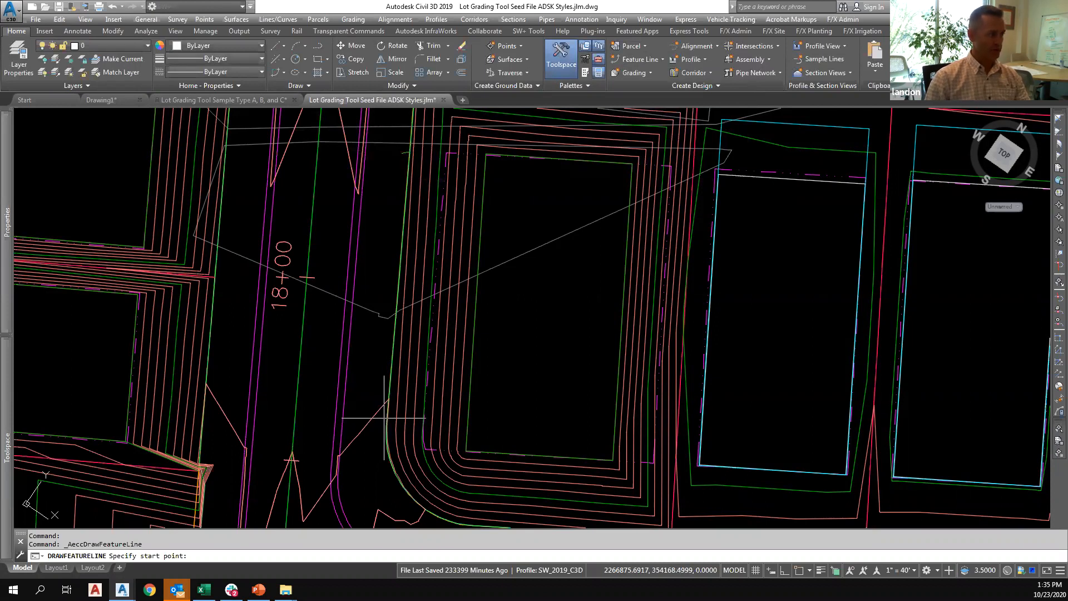
{"action": "left_click", "coordinate": [384, 392]}
{"action": "type", "text": "s"}
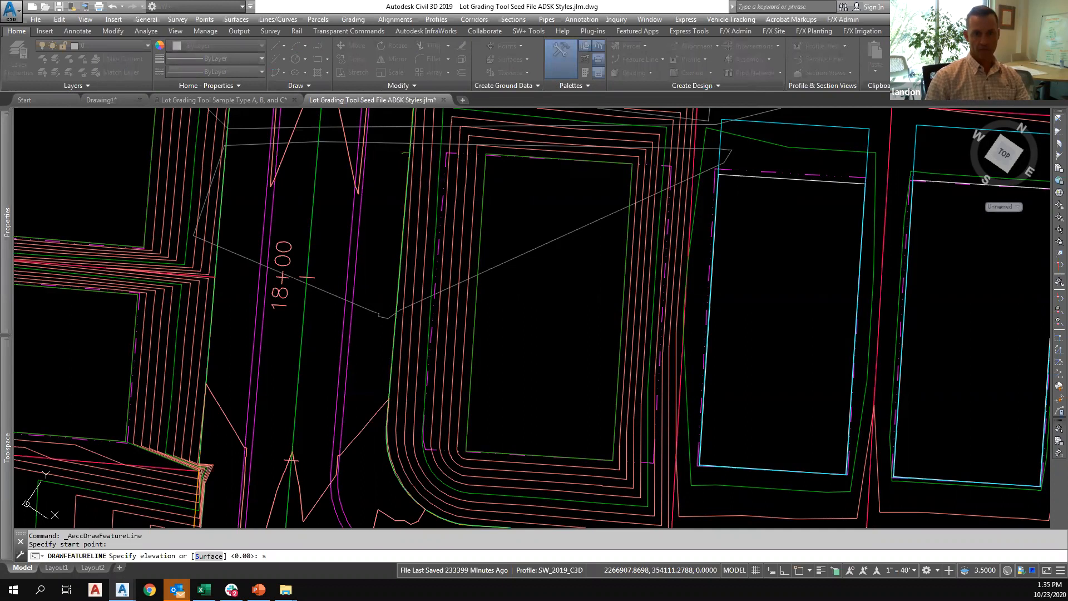
{"action": "key", "text": "Return"}
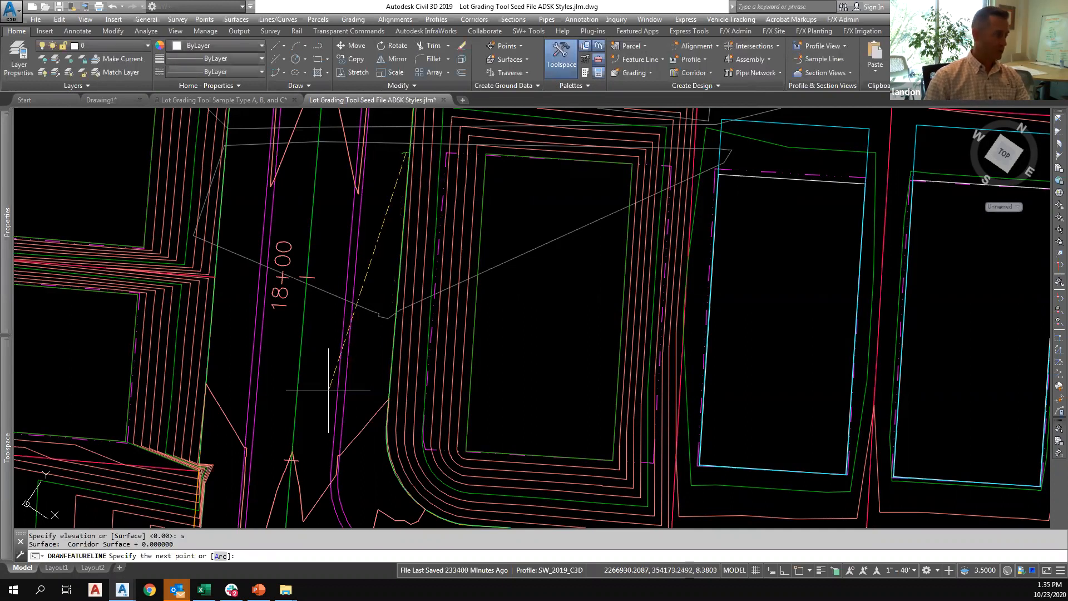
{"action": "left_click", "coordinate": [385, 432]}
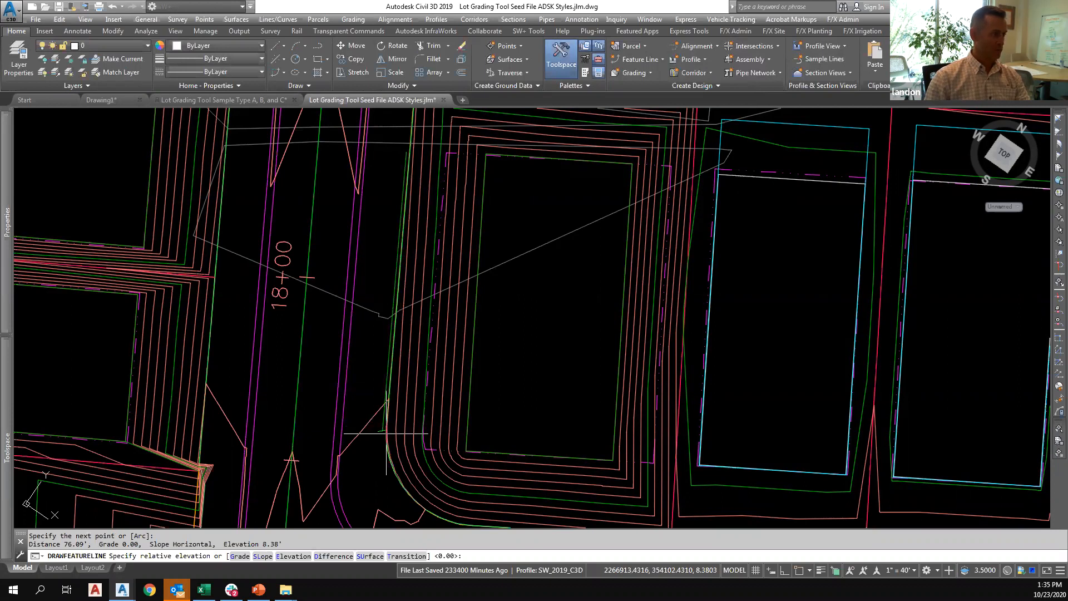
{"action": "key", "text": "Return"}
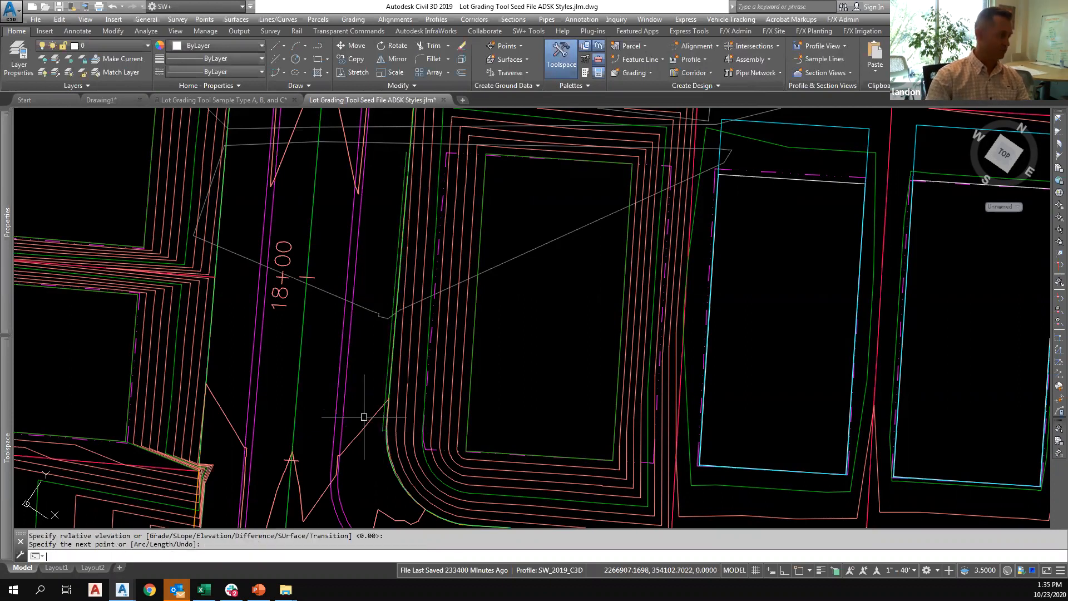
{"action": "key", "text": "Escape"}
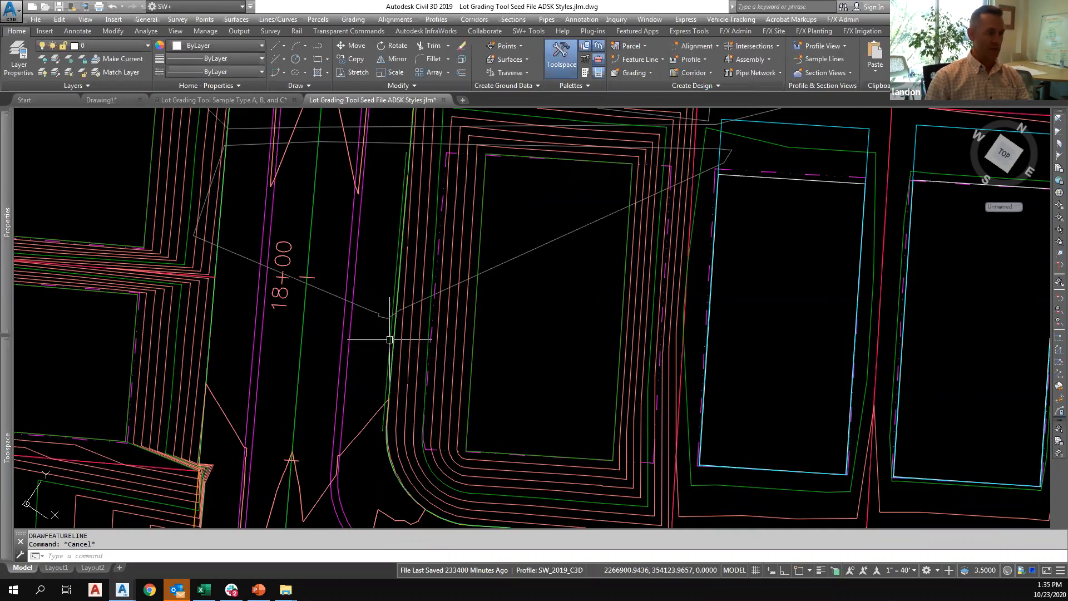
Check the new feature line's relative elevations and grades in the Elevation Editor, and close it without changes.
{"action": "left_click", "coordinate": [636, 60]}
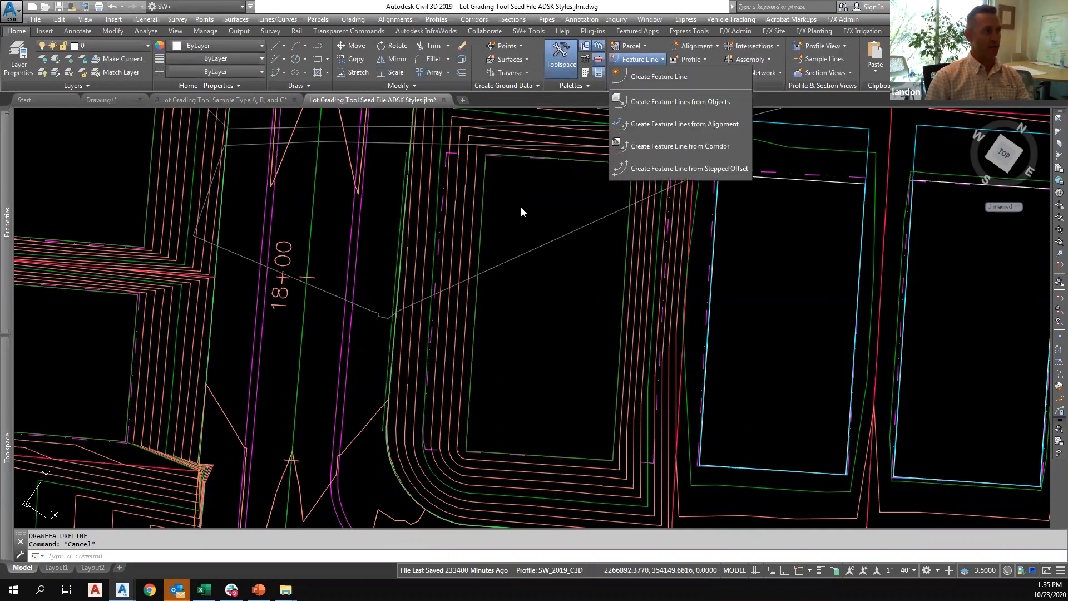
{"action": "key", "text": "Escape"}
{"action": "left_click", "coordinate": [393, 323]}
{"action": "right_click", "coordinate": [392, 323]}
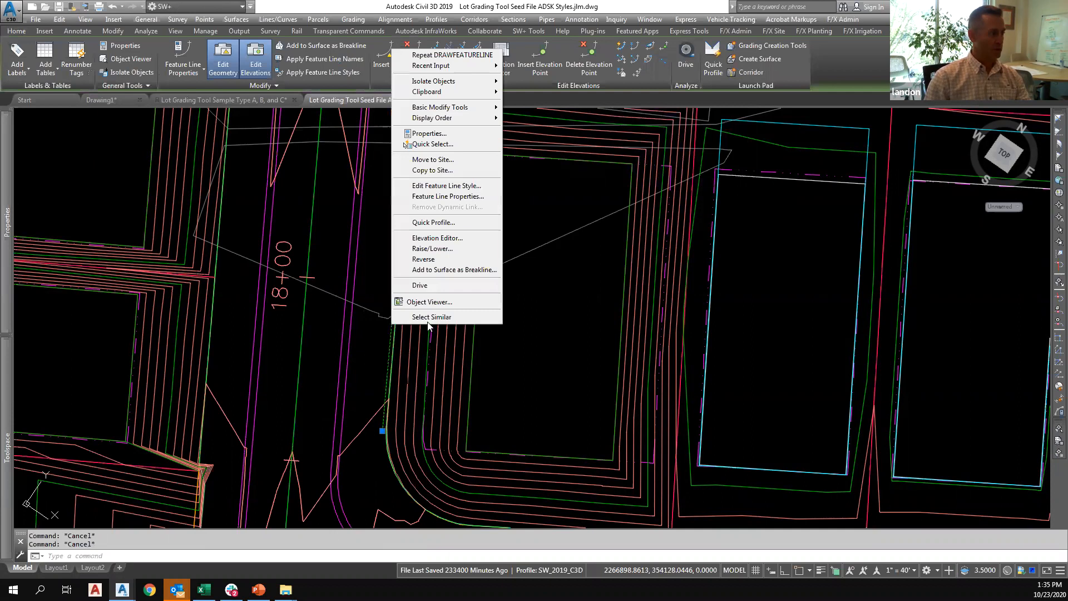
{"action": "left_click", "coordinate": [448, 242]}
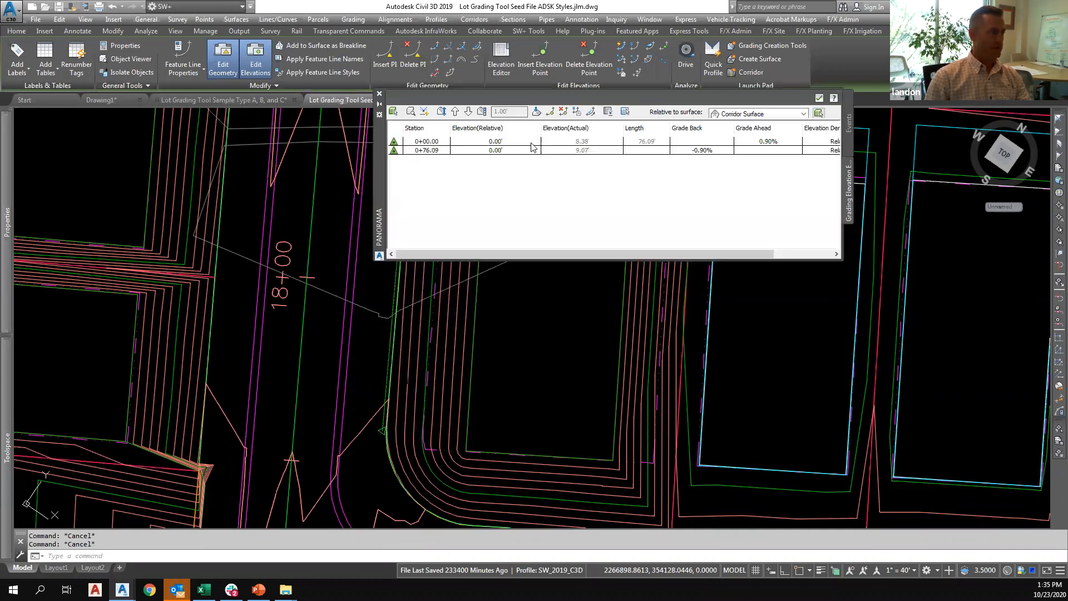
{"action": "left_click", "coordinate": [379, 93]}
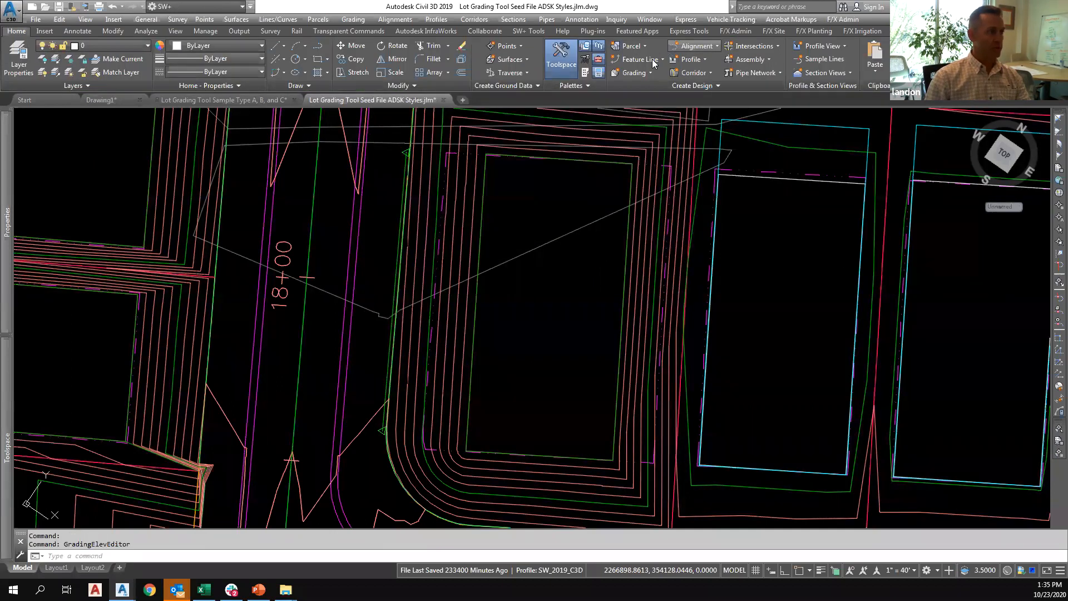
Grade the western corner lot with the Lot Grader, running the fence line from its east lot line across the pad to the road-side feature line.
{"action": "left_click", "coordinate": [946, 32]}
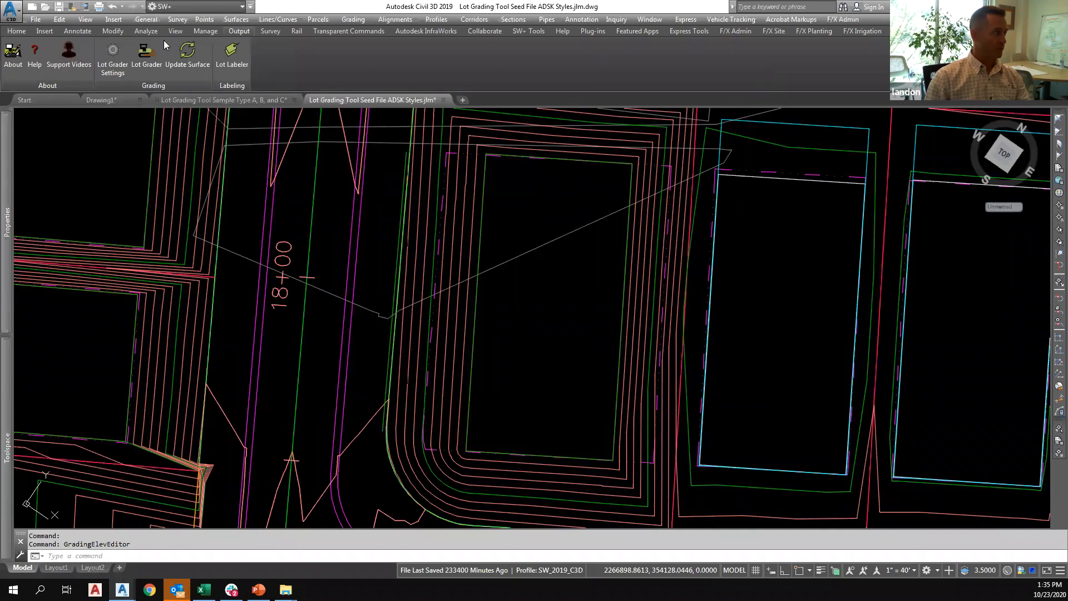
{"action": "left_click", "coordinate": [144, 53]}
{"action": "left_click", "coordinate": [687, 438]}
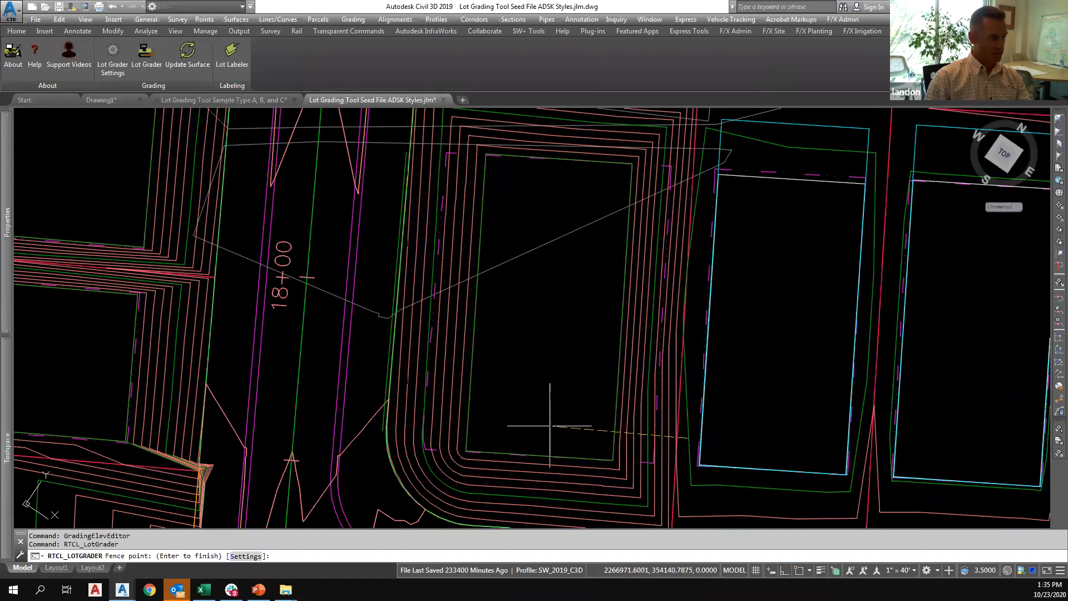
{"action": "left_click", "coordinate": [370, 406]}
{"action": "key", "text": "Return"}
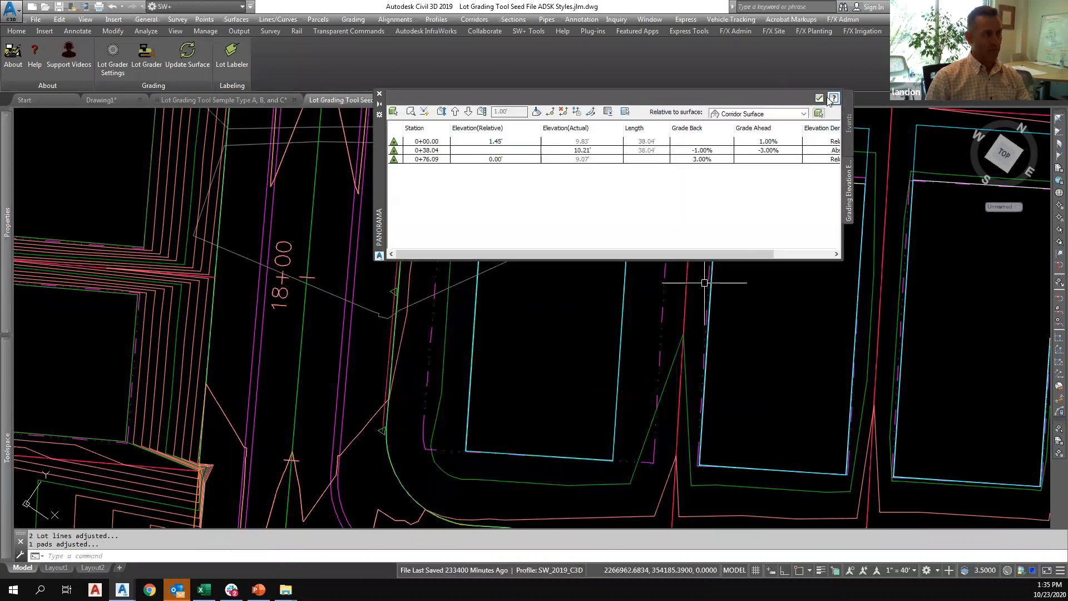
{"action": "left_click", "coordinate": [819, 97]}
{"action": "left_click", "coordinate": [819, 98]}
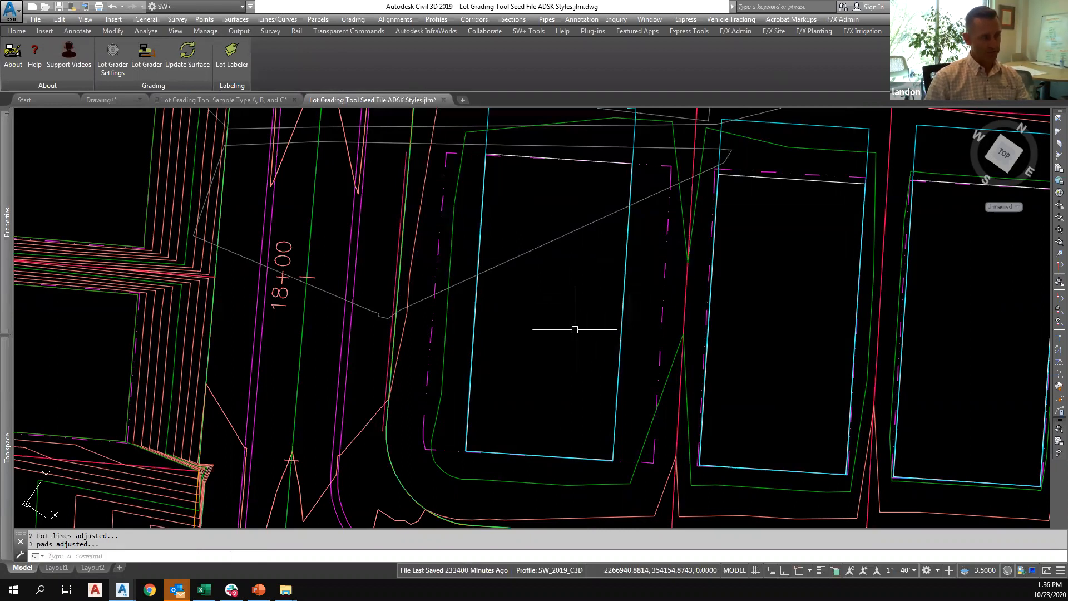
{"action": "scroll", "coordinate": [565, 319], "scroll_direction": "down", "scroll_amount": 2}
{"action": "middle_click_drag", "start_coordinate": [560, 312], "coordinate": [517, 310]}
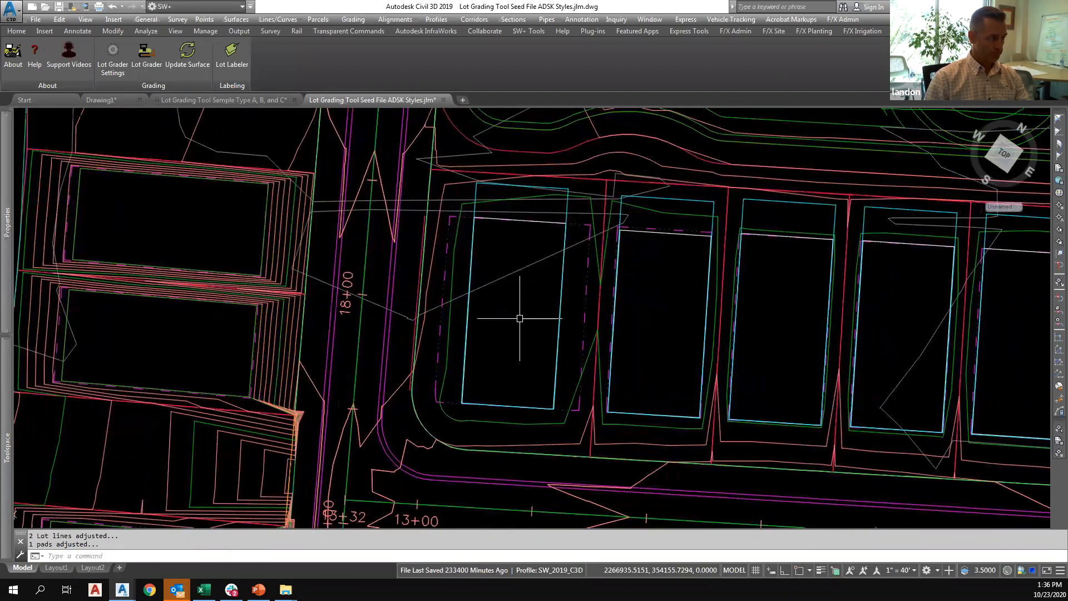
{"action": "key", "text": "Escape"}
Inspect the corner lot's road-side feature line points and review the Lot Grading Settings, closing them without changes.
{"action": "scroll", "coordinate": [412, 328], "scroll_direction": "up", "scroll_amount": 2}
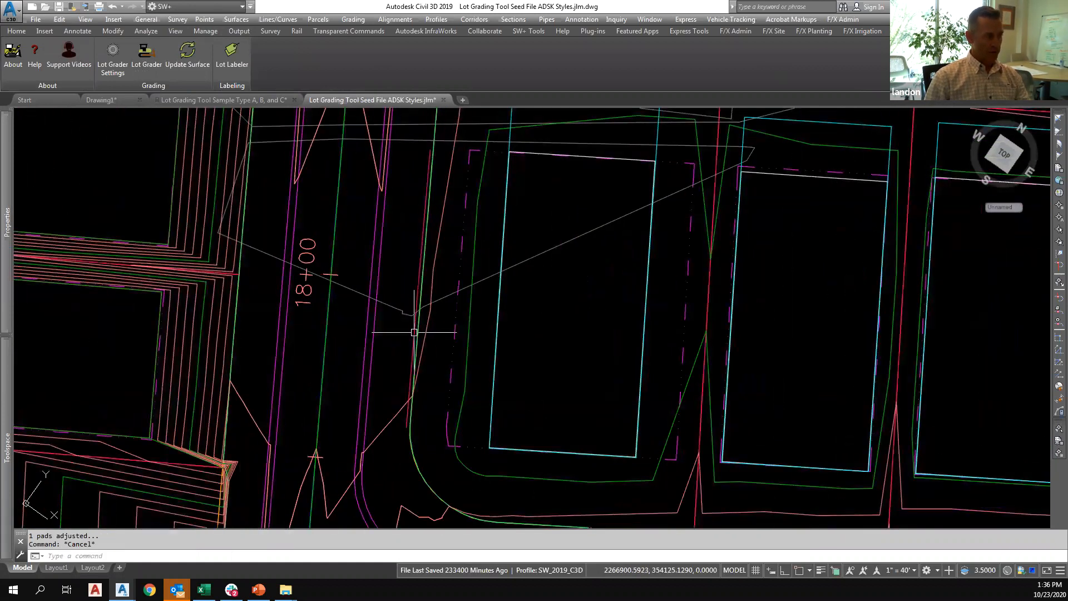
{"action": "left_click", "coordinate": [414, 333]}
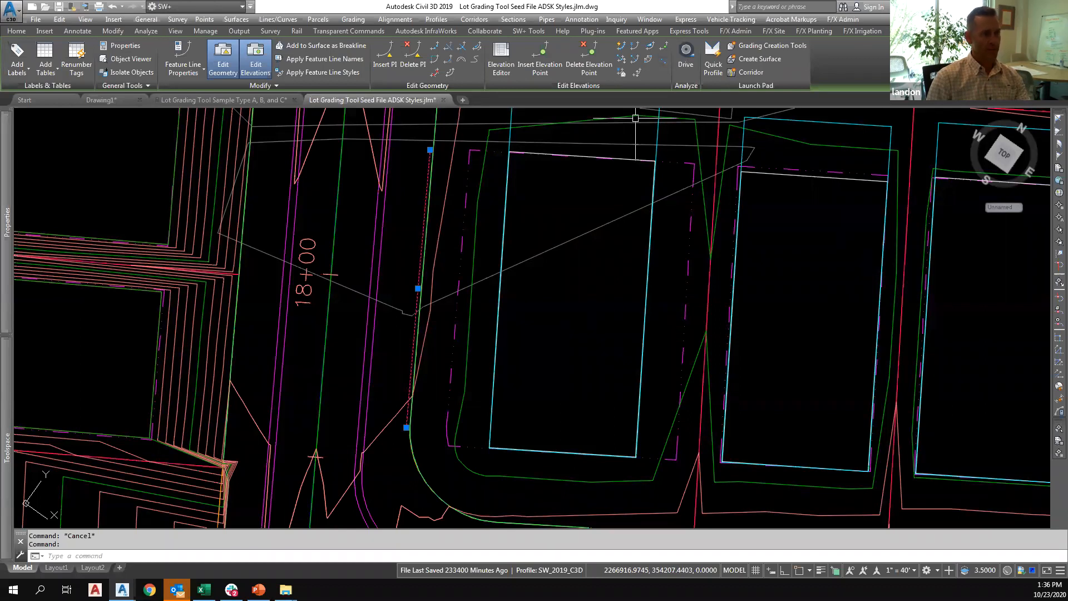
{"action": "key", "text": "Escape"}
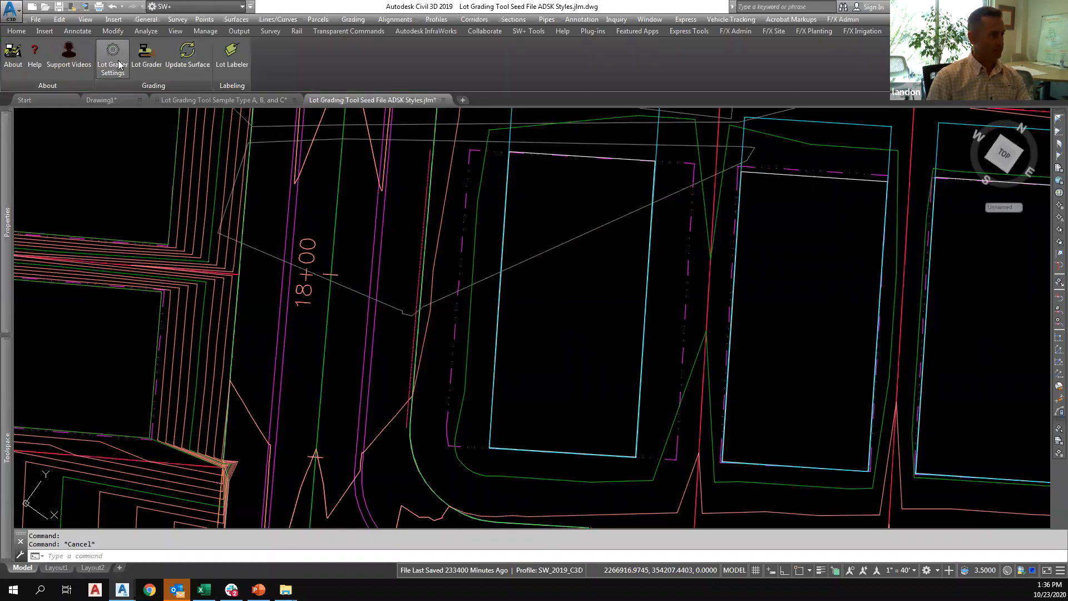
{"action": "left_click", "coordinate": [120, 65]}
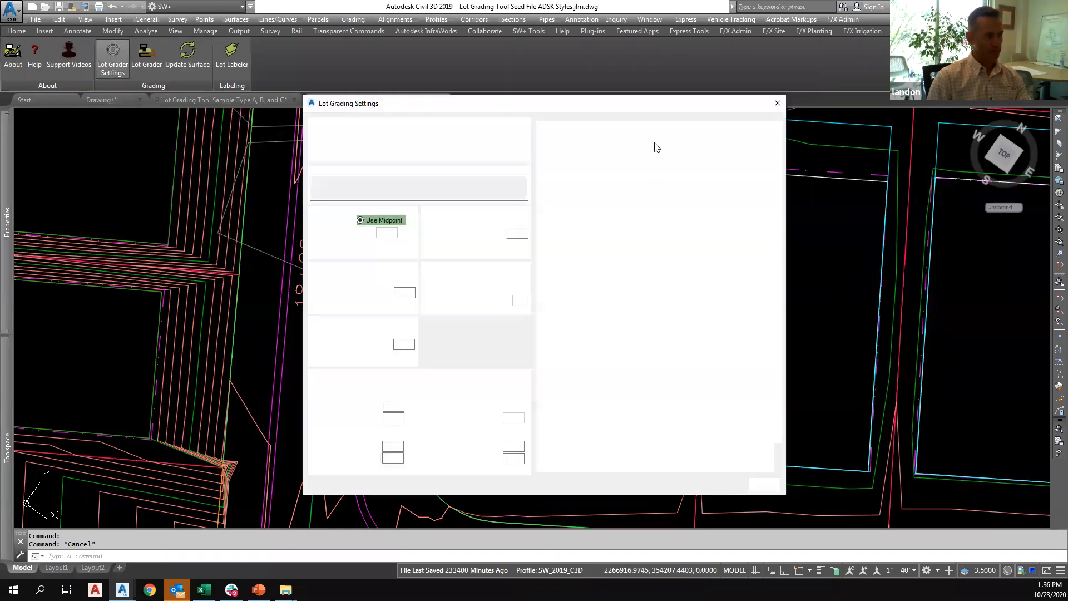
{"action": "left_click", "coordinate": [777, 103]}
Open the rear lot line feature line behind the row north of the road in the Elevation Editor, relative to Corridor Surface.
{"action": "scroll", "coordinate": [601, 297], "scroll_direction": "down", "scroll_amount": 3}
{"action": "middle_click_drag", "start_coordinate": [601, 301], "coordinate": [525, 302]}
{"action": "scroll", "coordinate": [525, 302], "scroll_direction": "down", "scroll_amount": 2}
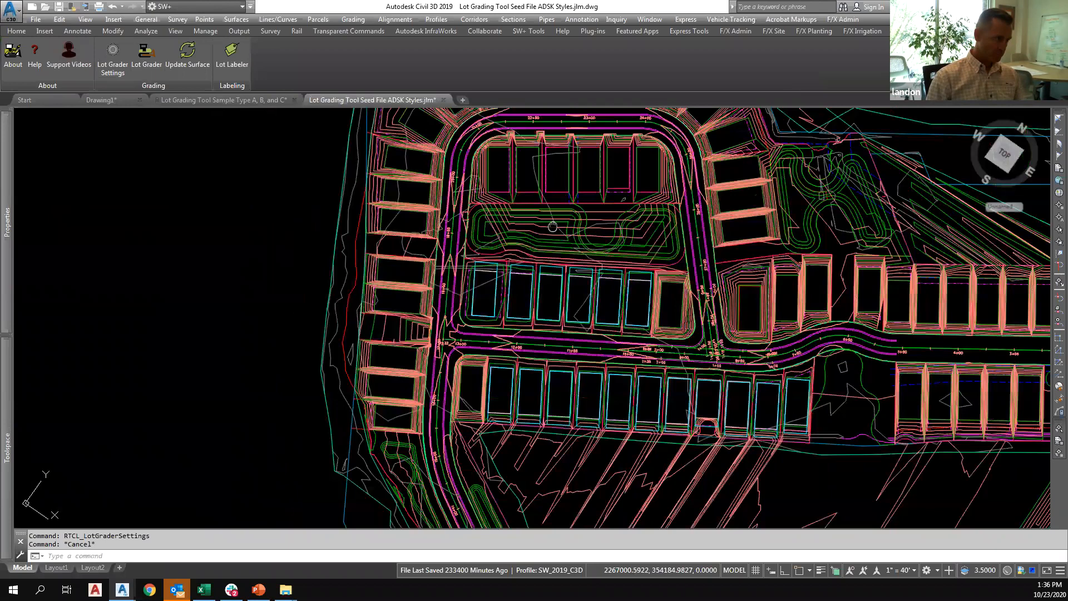
{"action": "middle_click_drag", "start_coordinate": [533, 245], "coordinate": [518, 310]}
{"action": "scroll", "coordinate": [519, 335], "scroll_direction": "up", "scroll_amount": 4}
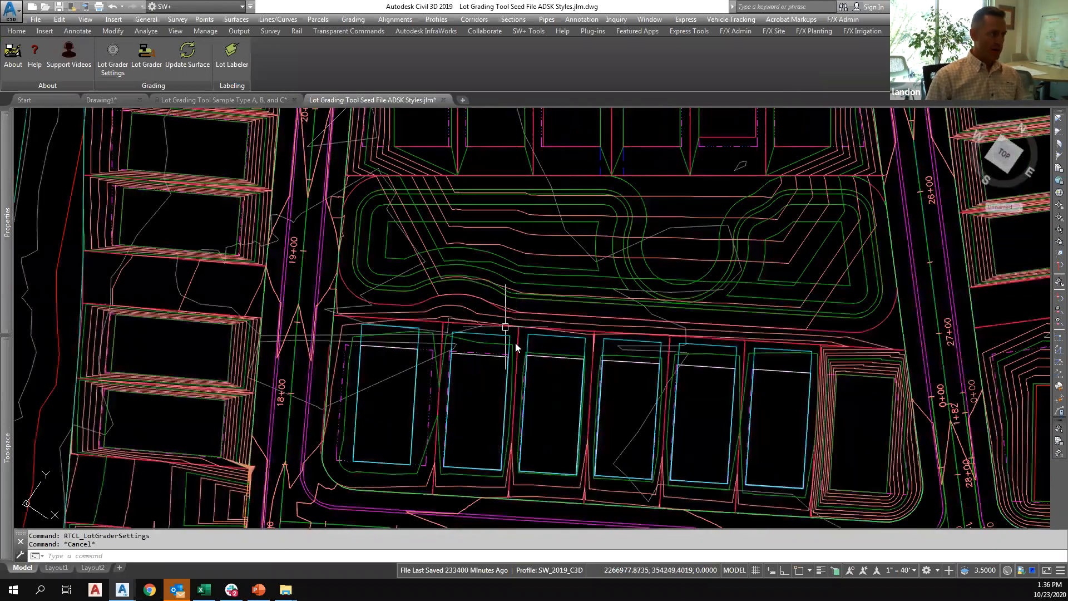
{"action": "left_click", "coordinate": [505, 328]}
{"action": "scroll", "coordinate": [470, 304], "scroll_direction": "up", "scroll_amount": 5}
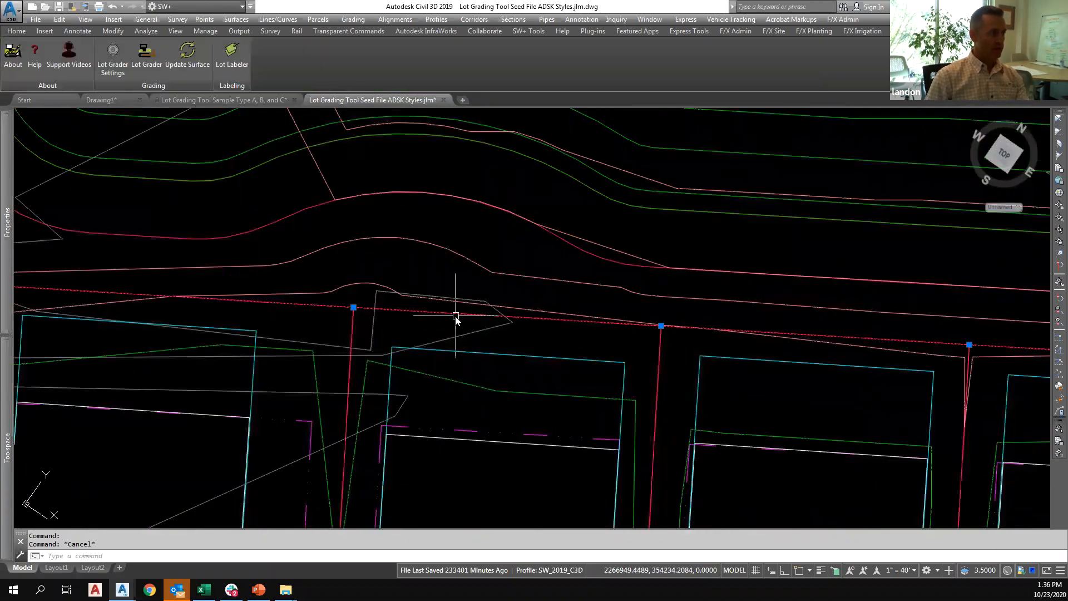
{"action": "scroll", "coordinate": [455, 316], "scroll_direction": "down", "scroll_amount": 7}
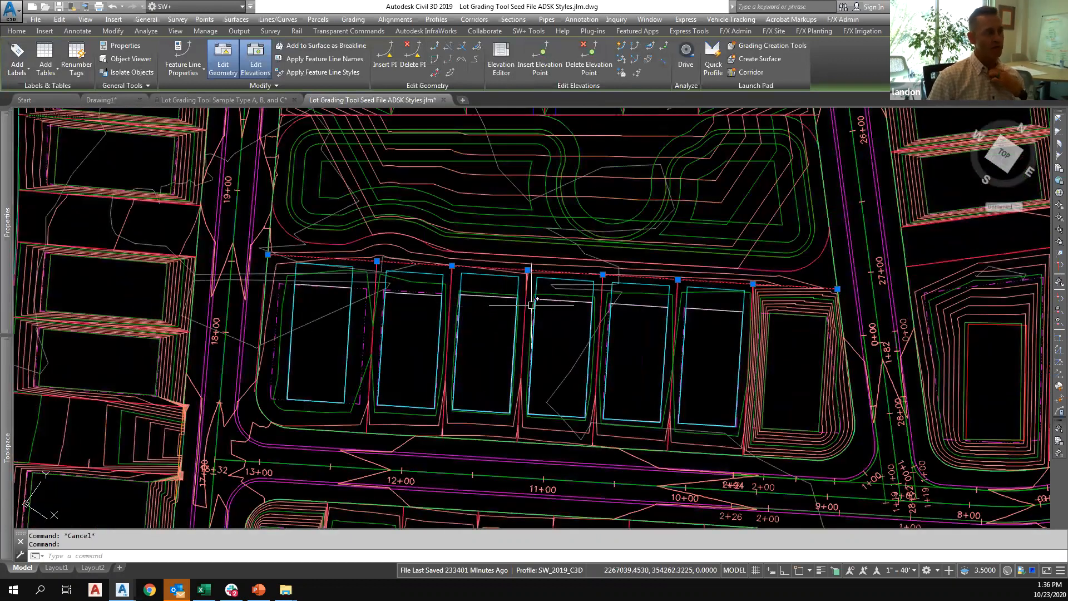
{"action": "left_click", "coordinate": [502, 55]}
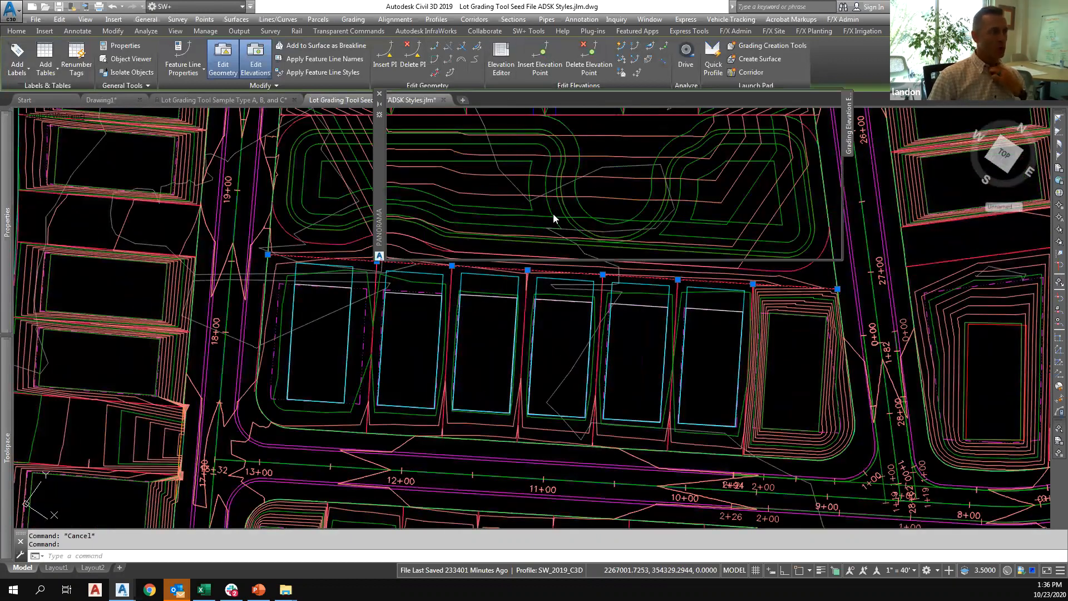
{"action": "left_click", "coordinate": [436, 204]}
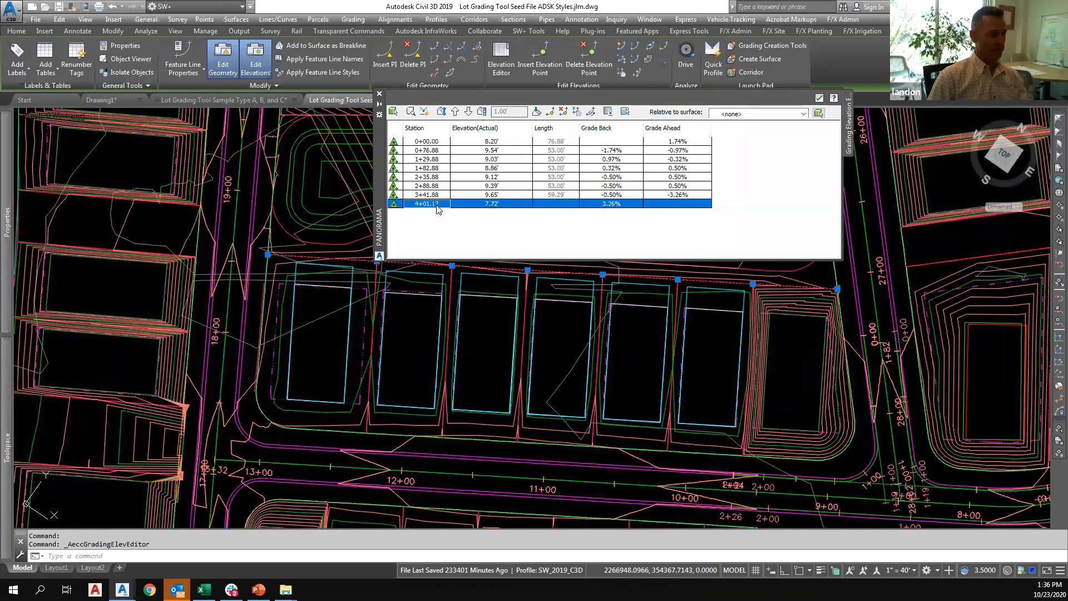
{"action": "key", "text": "ctrl+a"}
{"action": "left_click", "coordinate": [779, 114]}
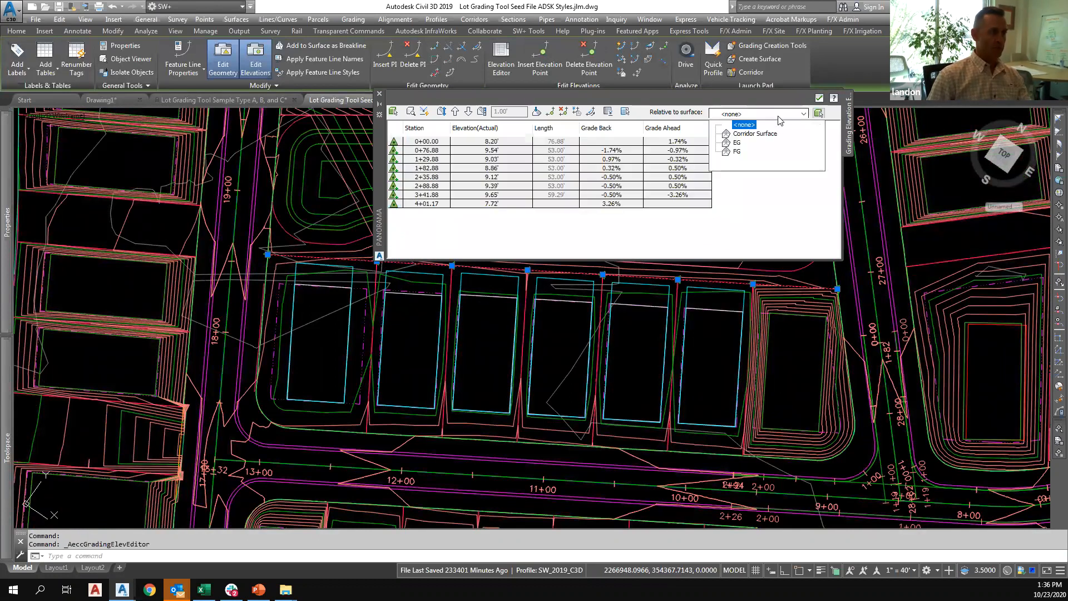
{"action": "left_click", "coordinate": [758, 134]}
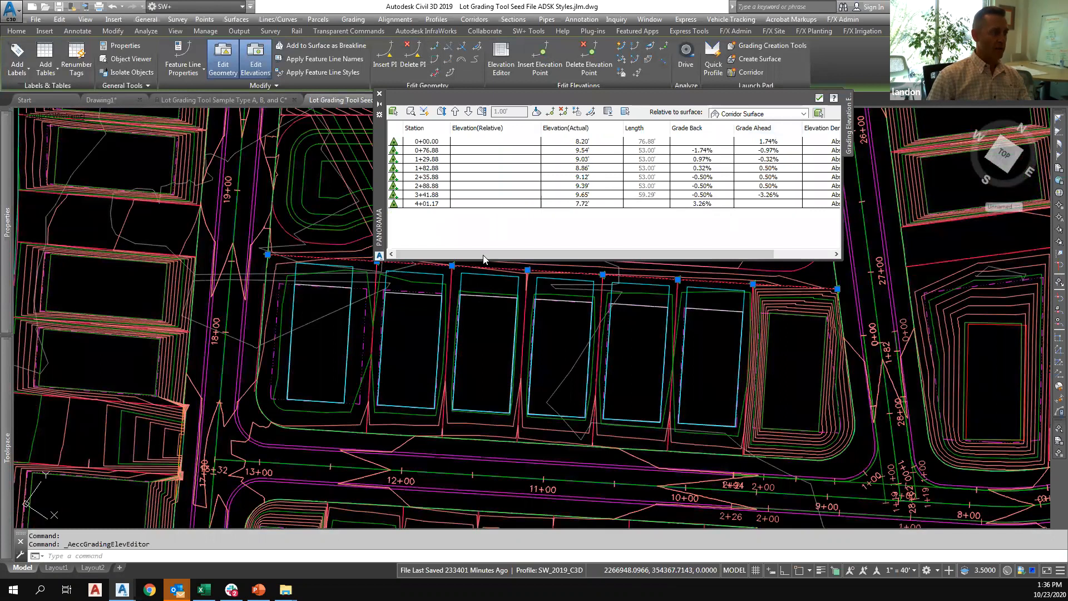
Set the rear lot line's first and last points to derive their elevations Relative to Surface, and close the Elevation Editor.
{"action": "scroll", "coordinate": [484, 255], "scroll_direction": "right", "scroll_amount": 3}
{"action": "left_click", "coordinate": [430, 205]}
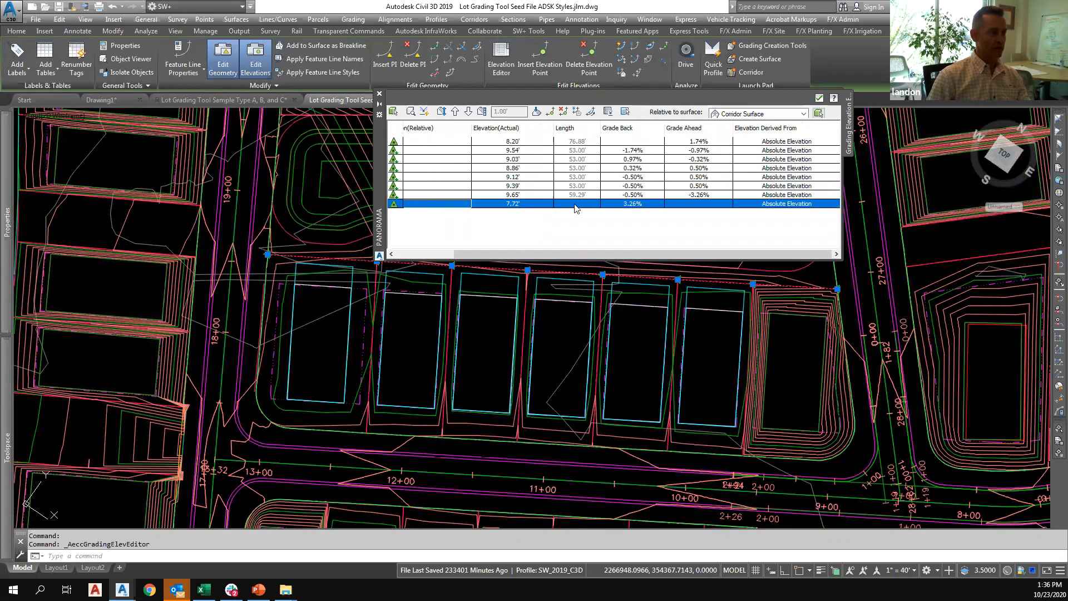
{"action": "left_click", "coordinate": [807, 205]}
{"action": "left_click", "coordinate": [801, 221]}
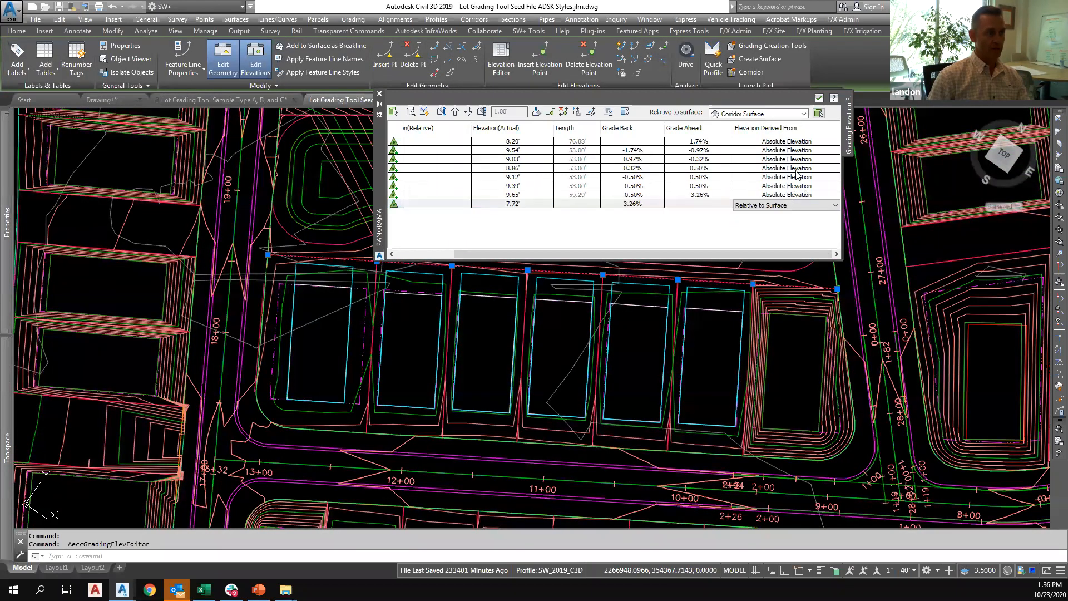
{"action": "left_click", "coordinate": [794, 143]}
{"action": "left_click", "coordinate": [791, 161]}
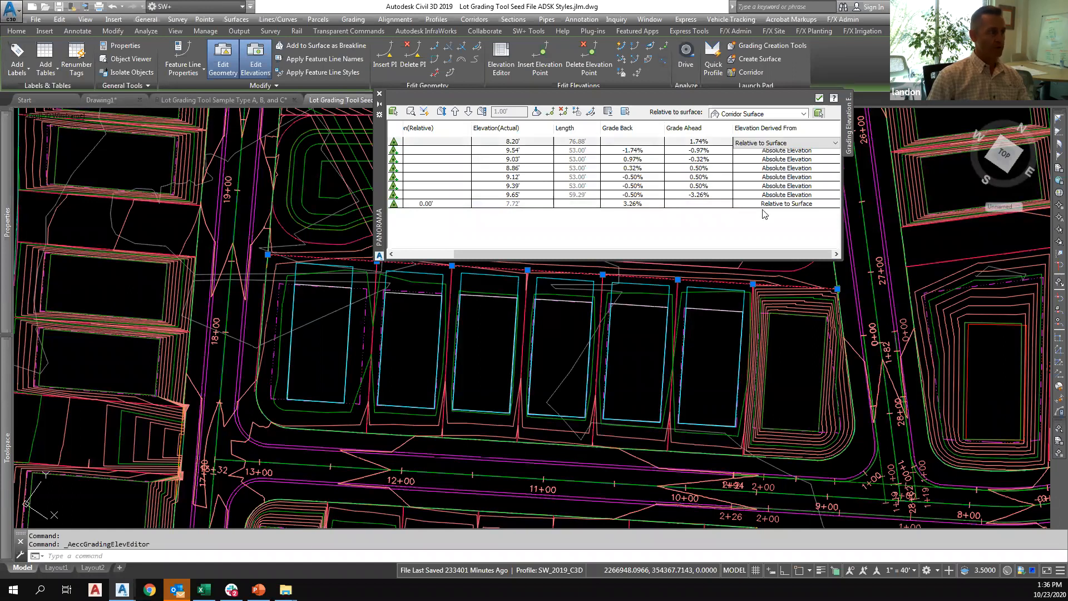
{"action": "left_click", "coordinate": [819, 98]}
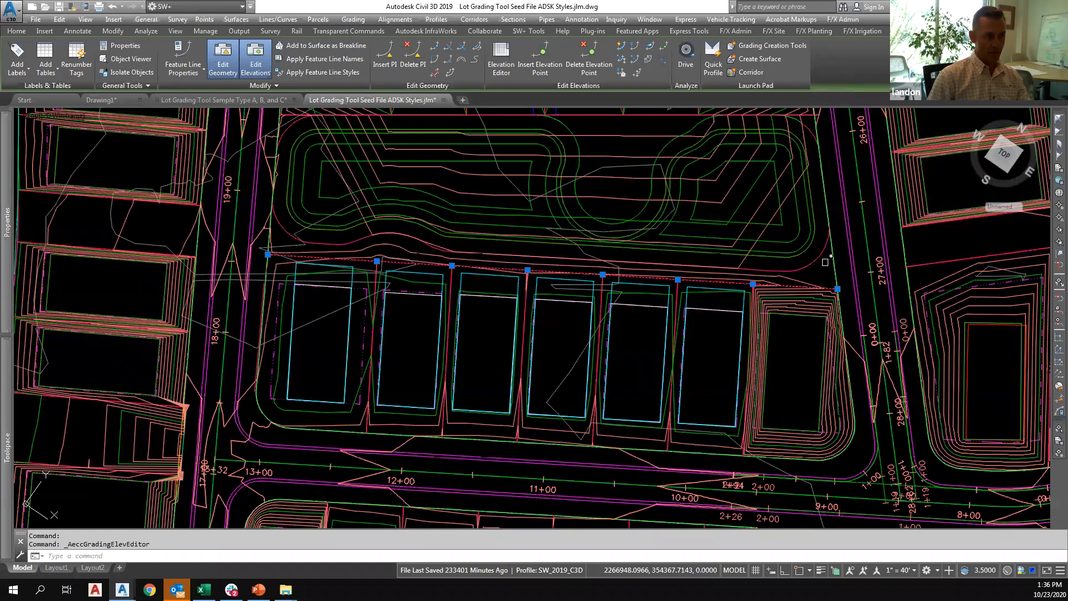
{"action": "key", "text": "Escape"}
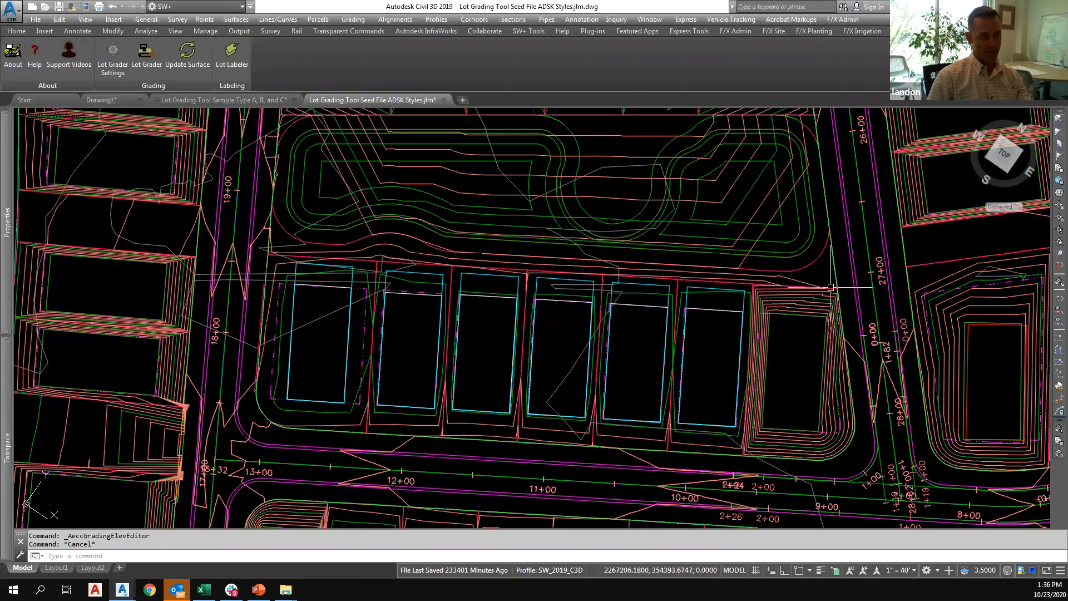
Set a grade of -1% on the rear lot line from its west end to the fourth point, keeping the start elevation.
{"action": "left_click", "coordinate": [824, 289]}
{"action": "key", "text": "Escape"}
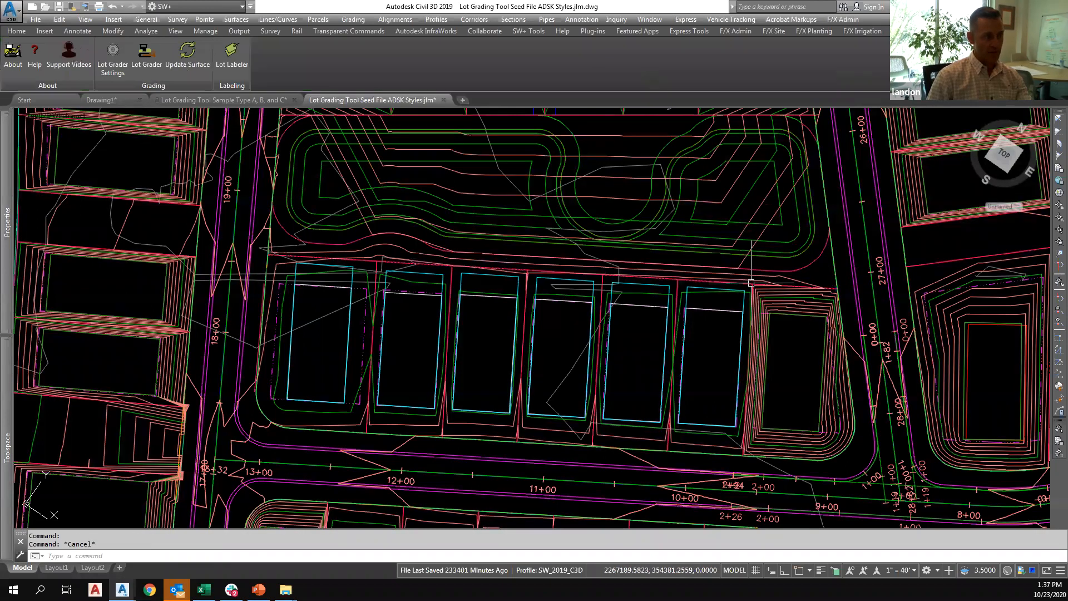
{"action": "scroll", "coordinate": [751, 283], "scroll_direction": "up", "scroll_amount": 2}
{"action": "left_click", "coordinate": [733, 284]}
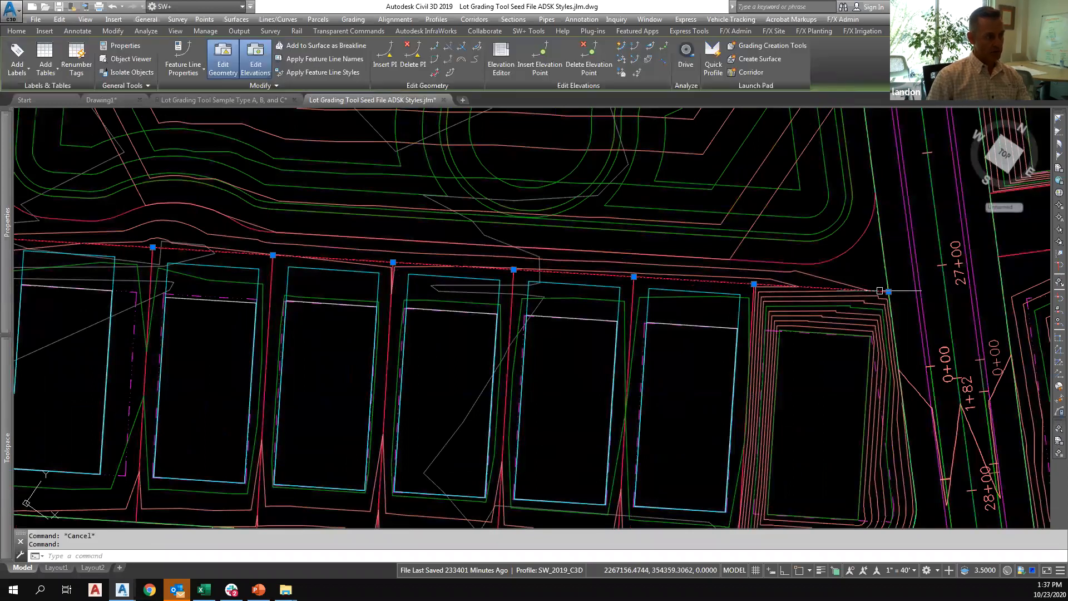
{"action": "middle_click_drag", "start_coordinate": [270, 250], "coordinate": [434, 270]}
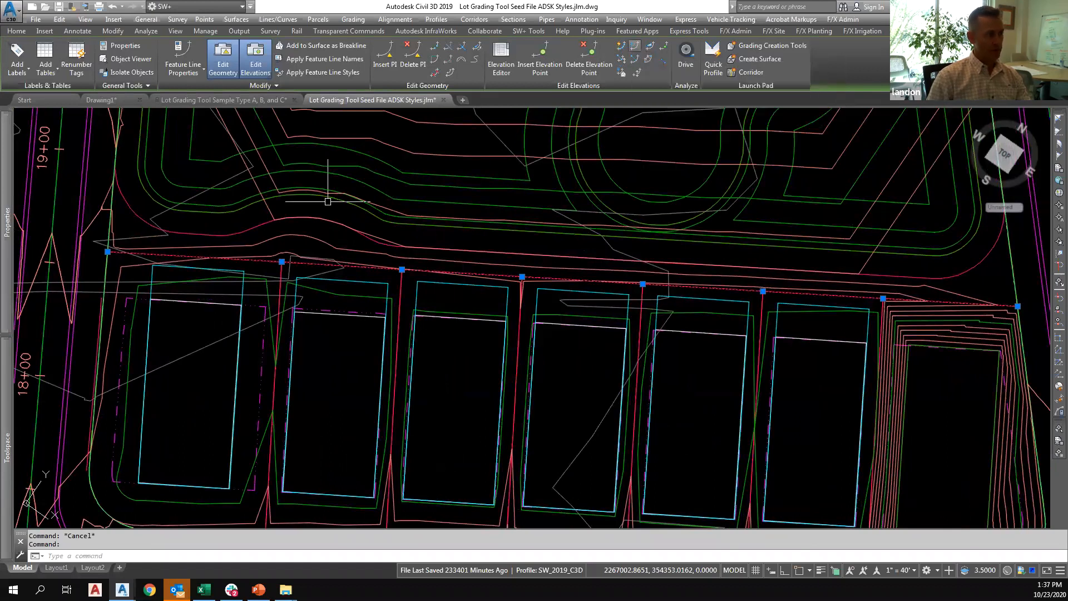
{"action": "left_click", "coordinate": [650, 51]}
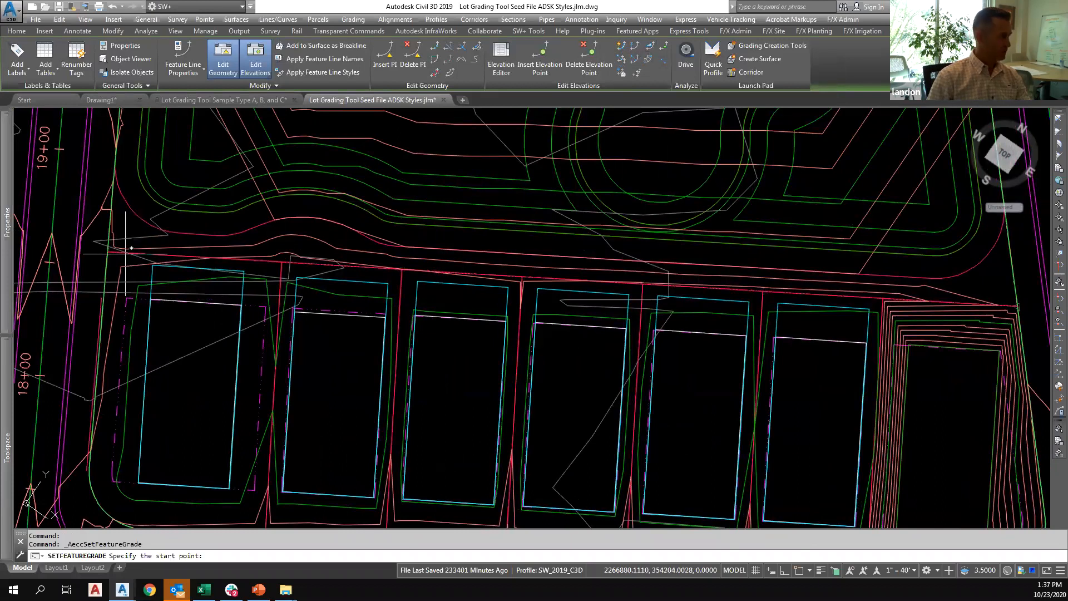
{"action": "left_click", "coordinate": [128, 251]}
{"action": "key", "text": "Return"}
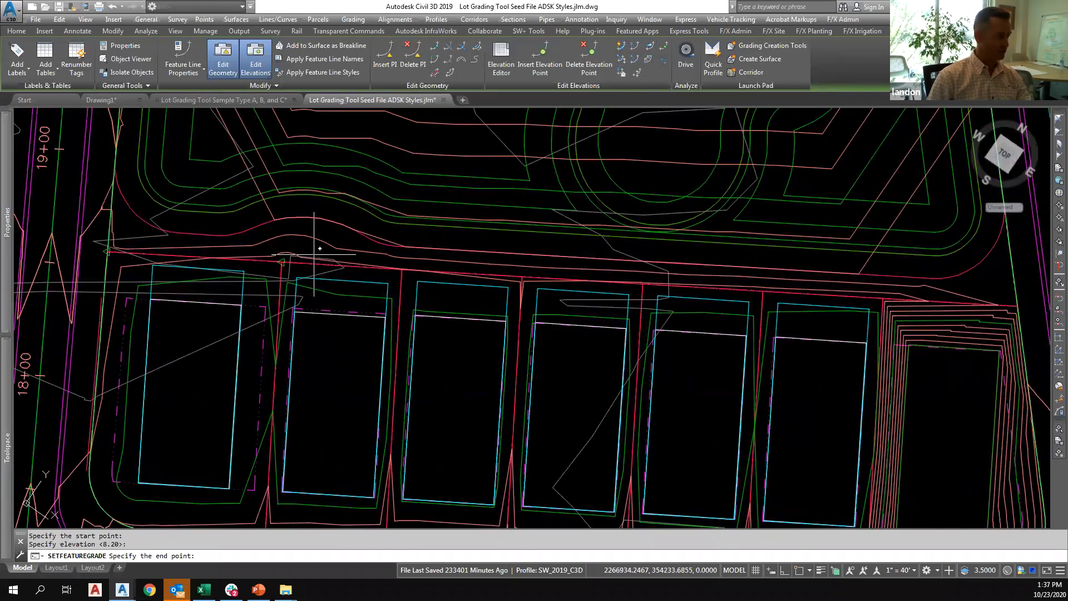
{"action": "left_click", "coordinate": [526, 280]}
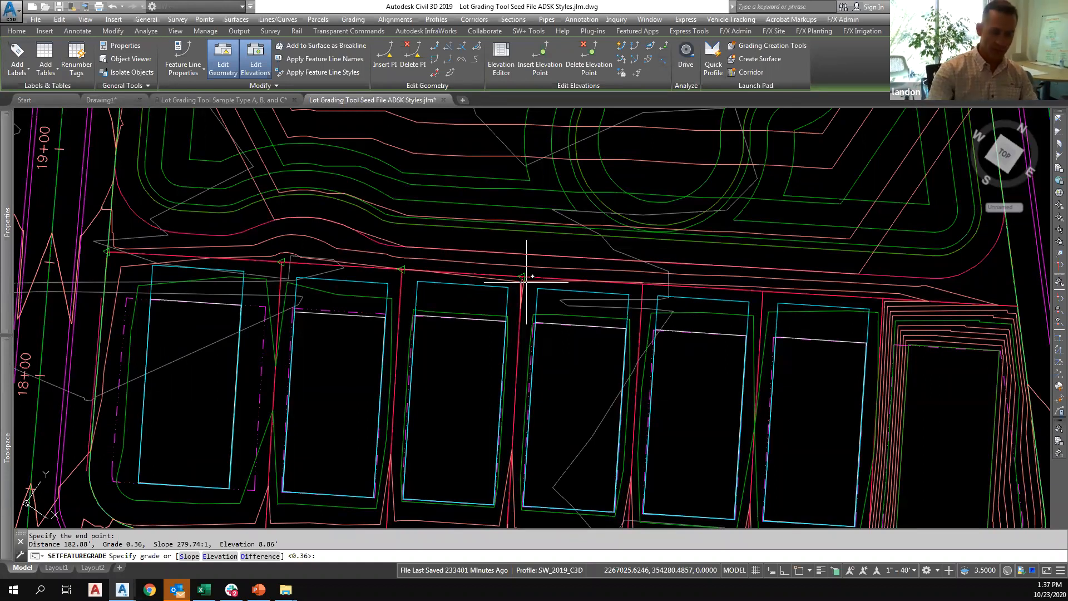
{"action": "type", "text": "-1"}
{"action": "key", "text": "Return"}
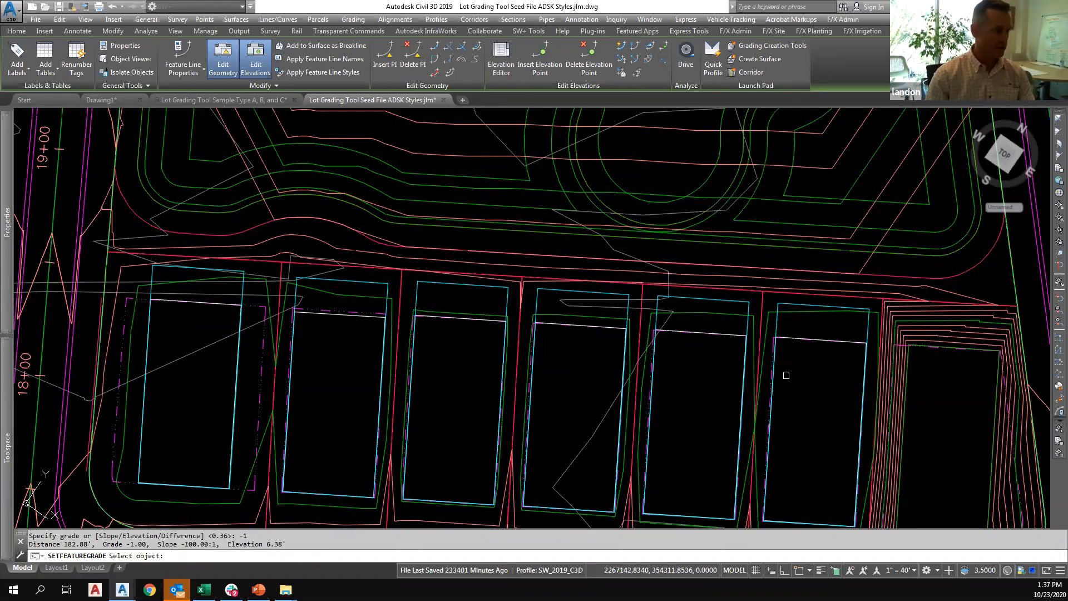
{"action": "key", "text": "Return"}
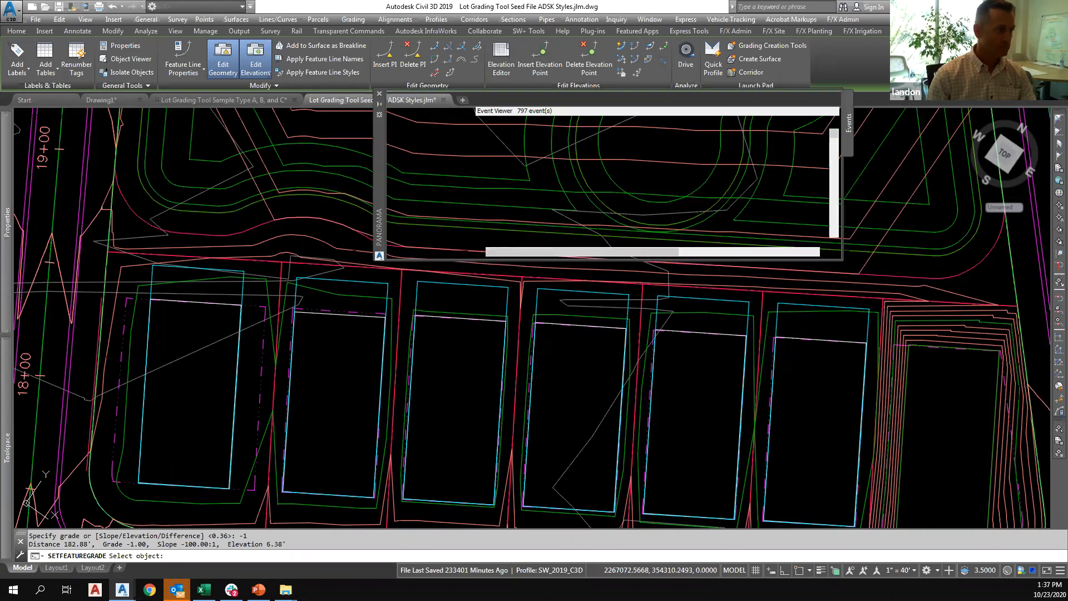
{"action": "left_click", "coordinate": [819, 98]}
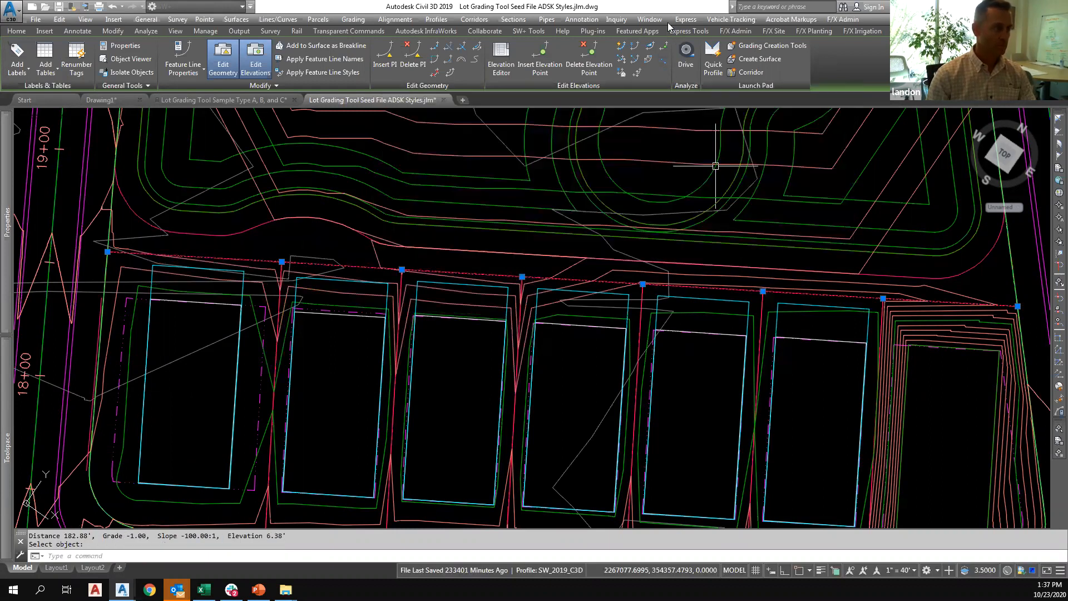
Set the rear lot line's grade from its east end to the same fourth point, using an end elevation of 6.38 ft.
{"action": "left_click", "coordinate": [650, 47]}
{"action": "left_click", "coordinate": [1017, 306]}
{"action": "key", "text": "Return"}
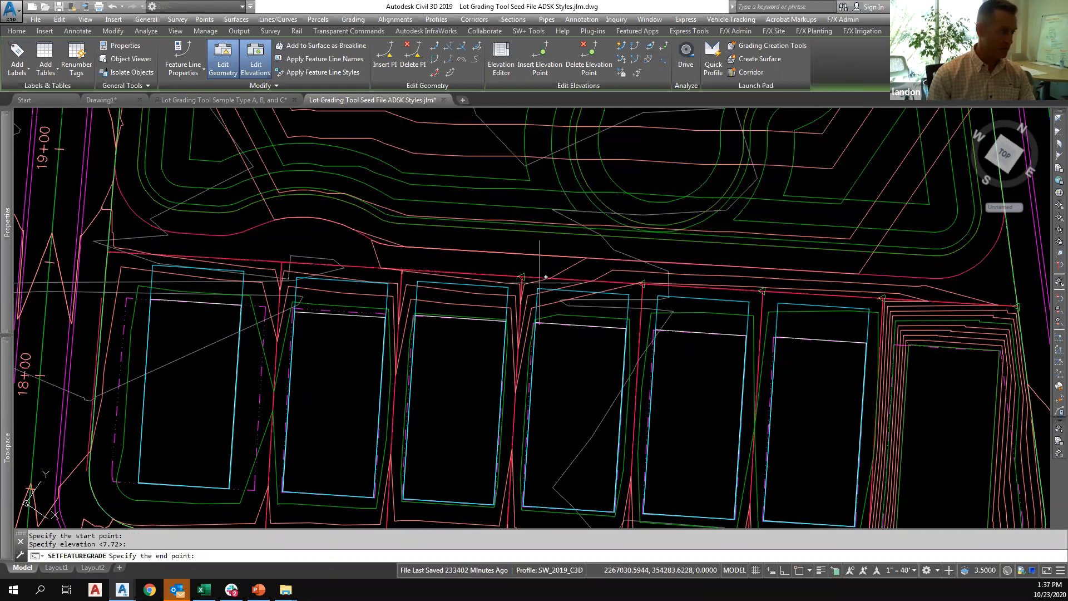
{"action": "left_click", "coordinate": [539, 284]}
{"action": "type", "text": "e"}
{"action": "key", "text": "Return"}
{"action": "key", "text": "Return"}
{"action": "key", "text": "Escape"}
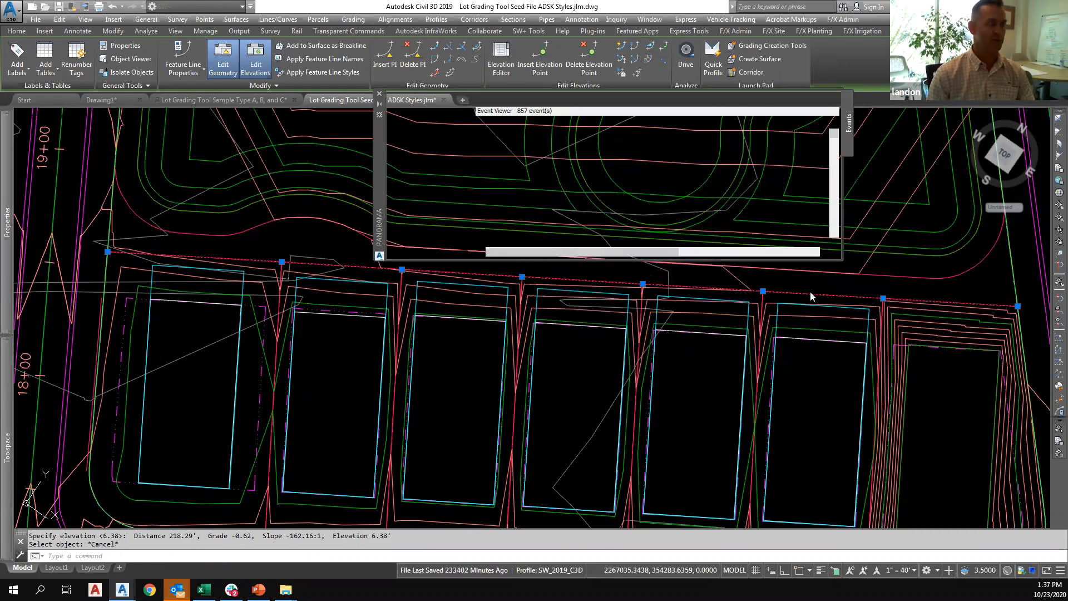
{"action": "left_click", "coordinate": [819, 98]}
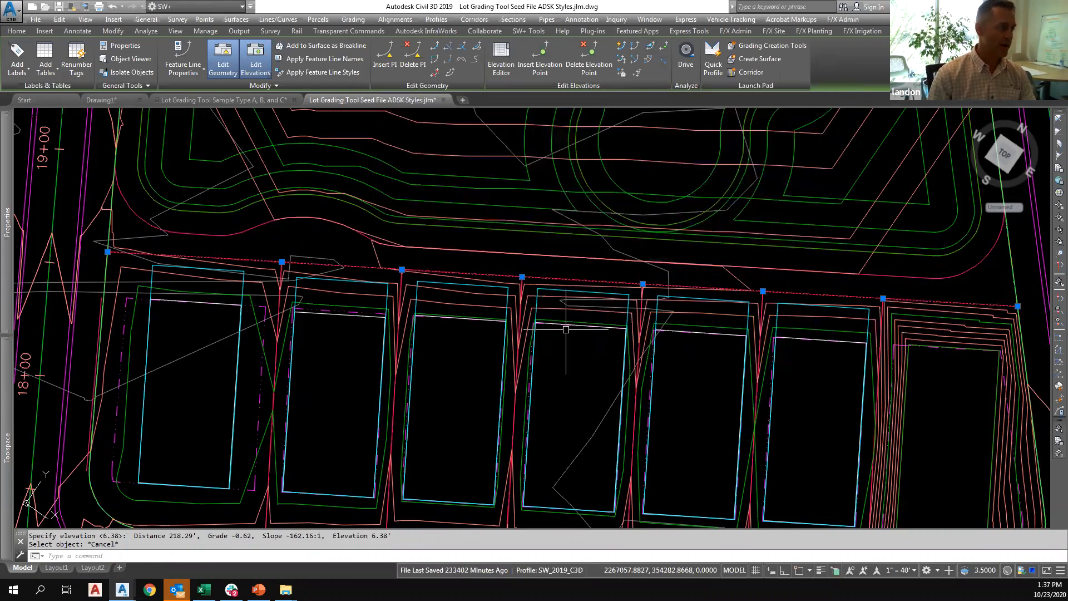
{"action": "key", "text": "Escape"}
{"action": "key", "text": "Escape"}
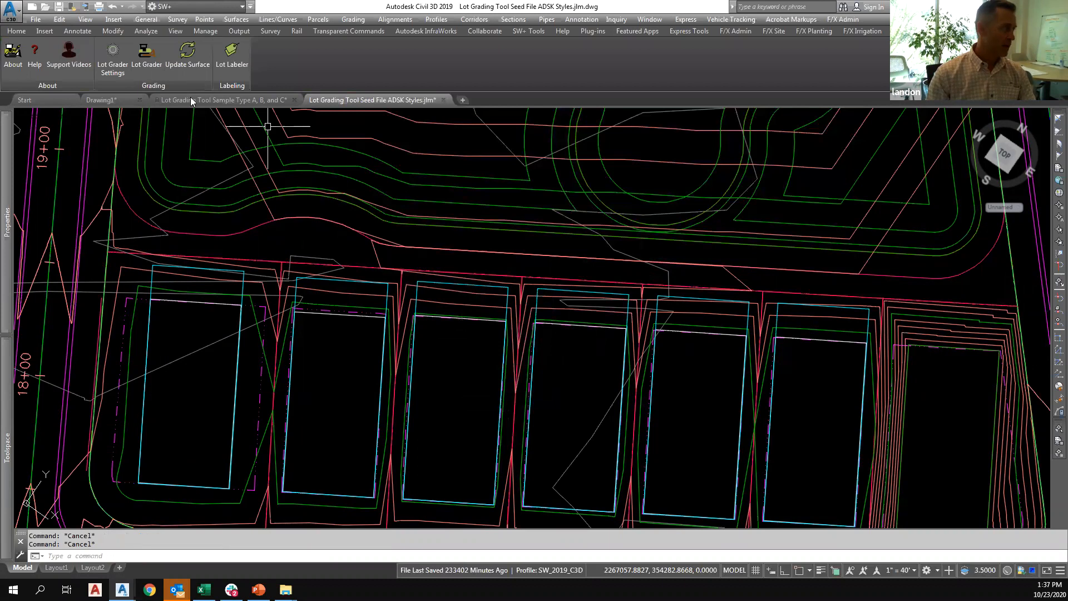
Configure the lot grading settings to hold the elevation of C, with a minimum 1% grade check from C to B.
{"action": "scroll", "coordinate": [390, 281], "scroll_direction": "down", "scroll_amount": 2}
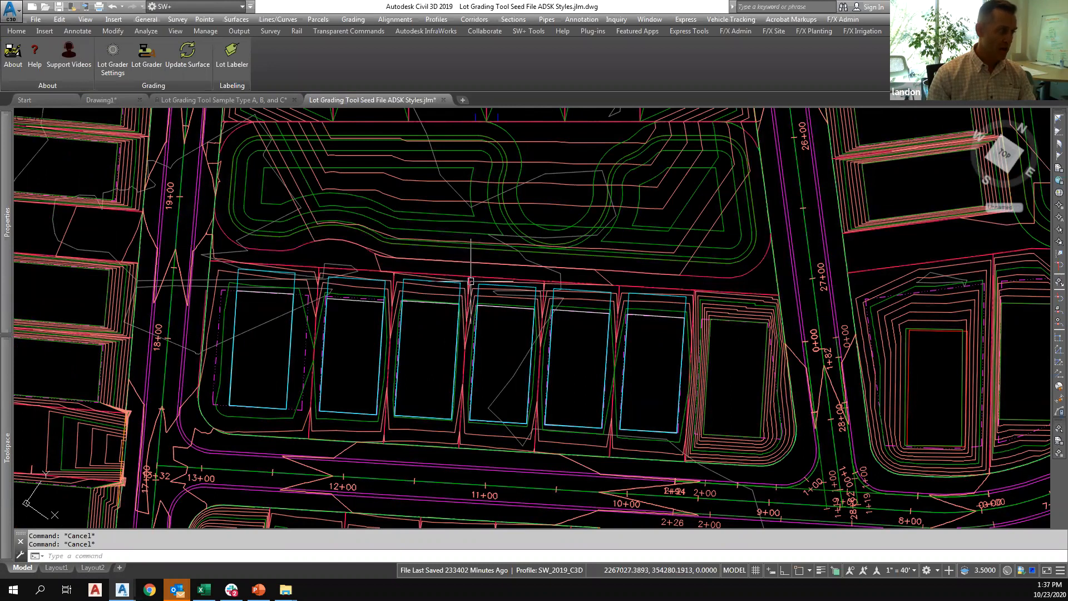
{"action": "left_click", "coordinate": [113, 61]}
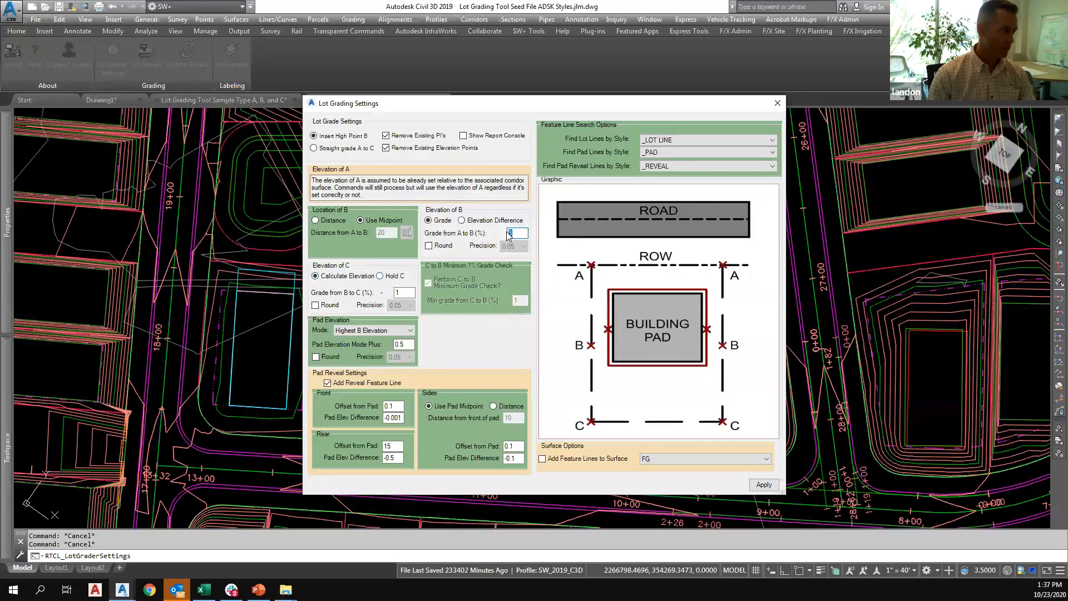
{"action": "left_click", "coordinate": [380, 276]}
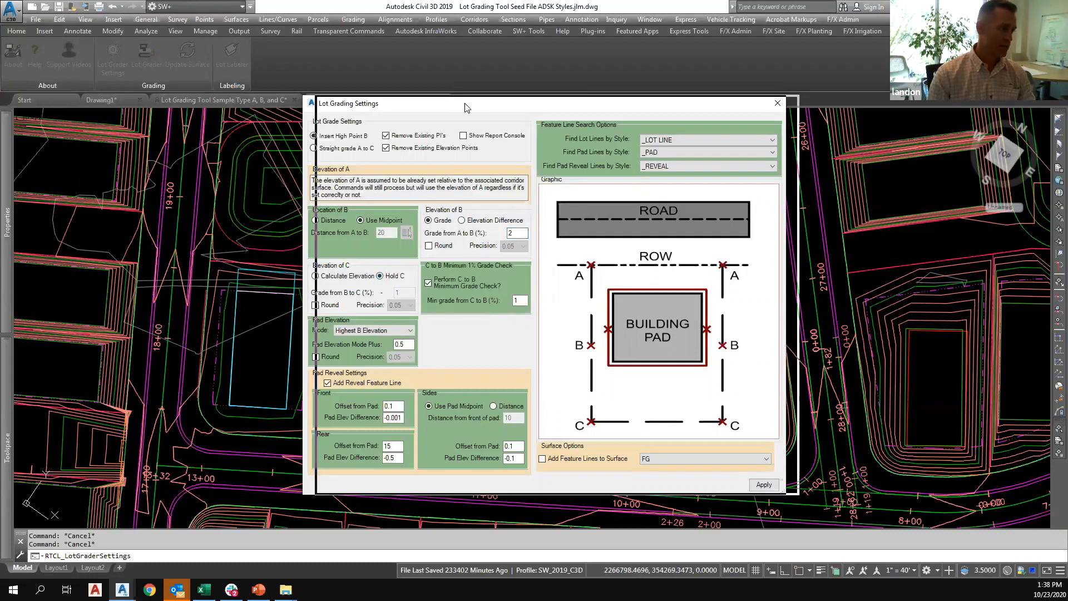
{"action": "left_click_drag", "start_coordinate": [465, 103], "coordinate": [602, 83]}
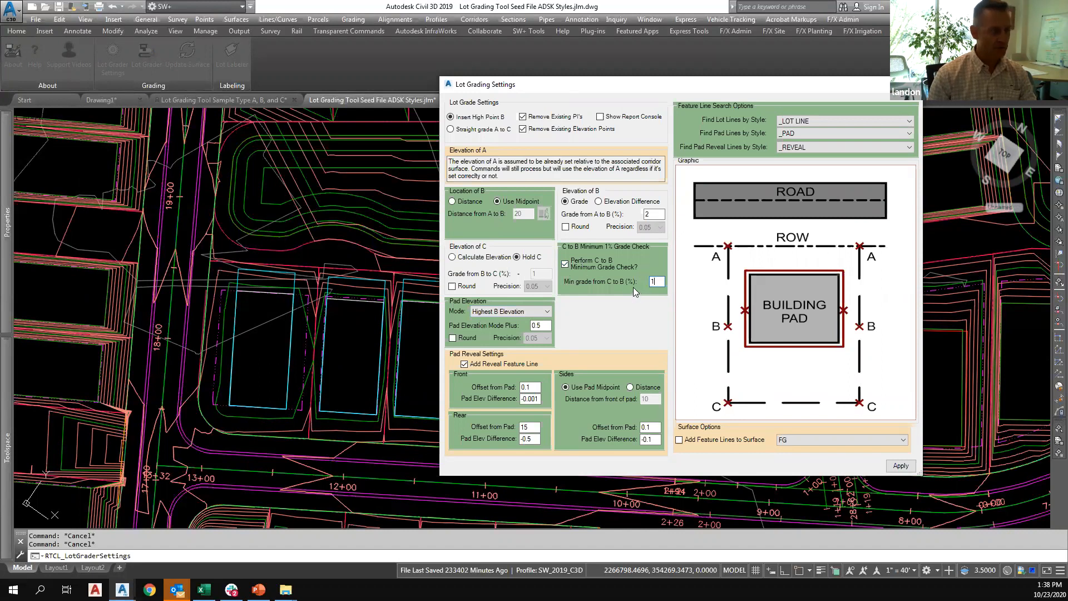
Base the pad elevation on Highest B Elevation plus 0.5 and round it to a precision of 0.10.
{"action": "left_click", "coordinate": [517, 313]}
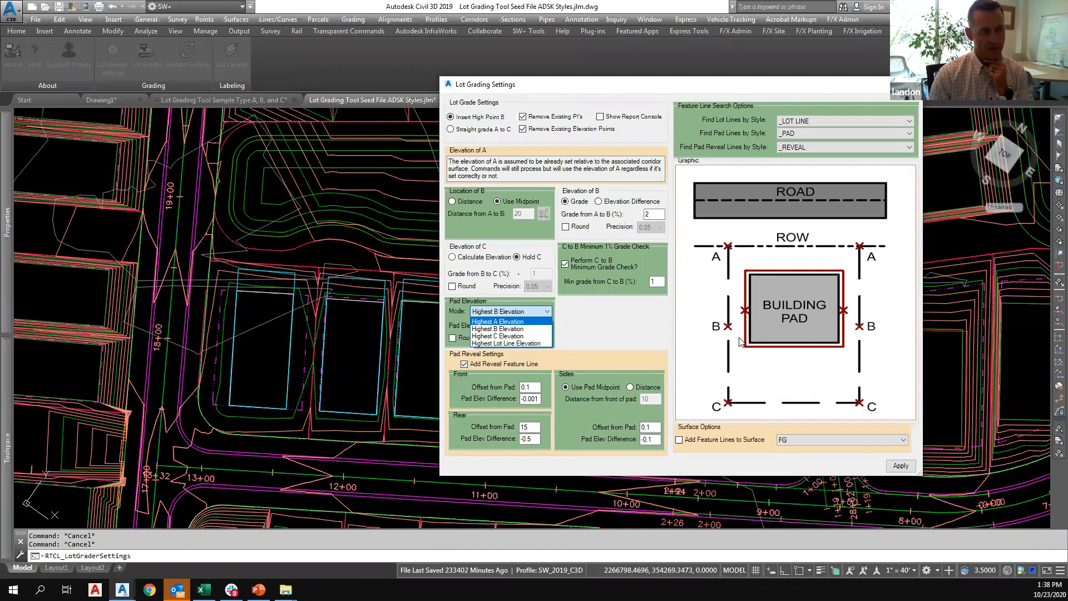
{"action": "left_click", "coordinate": [509, 328]}
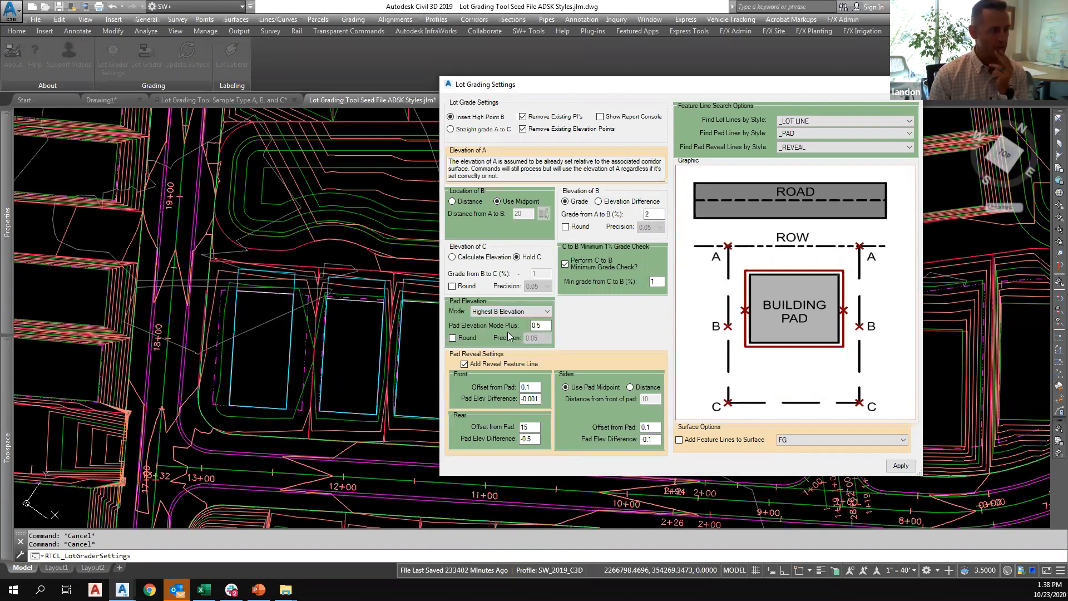
{"action": "left_click", "coordinate": [466, 338]}
{"action": "left_click", "coordinate": [539, 338]}
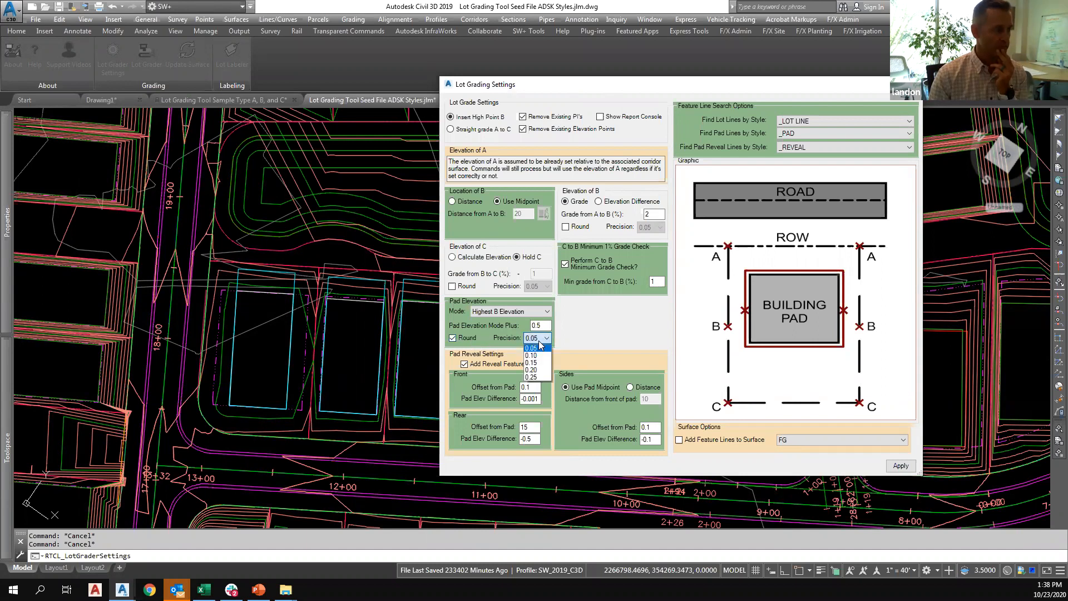
{"action": "left_click", "coordinate": [538, 350]}
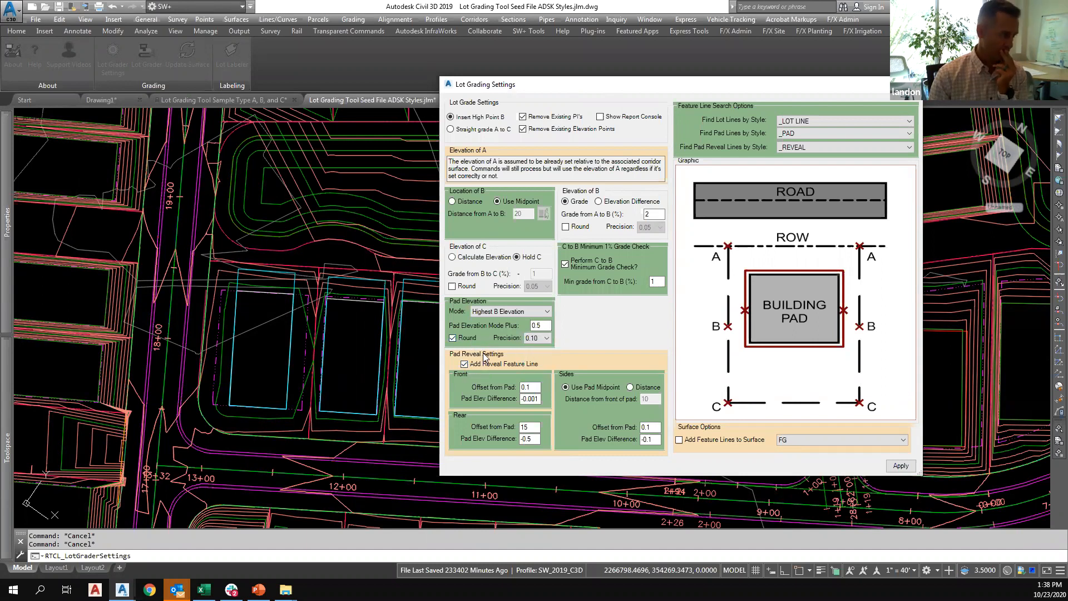
Keep the Add Reveal Feature Line option enabled and apply the lot grading settings.
{"action": "left_click", "coordinate": [465, 365]}
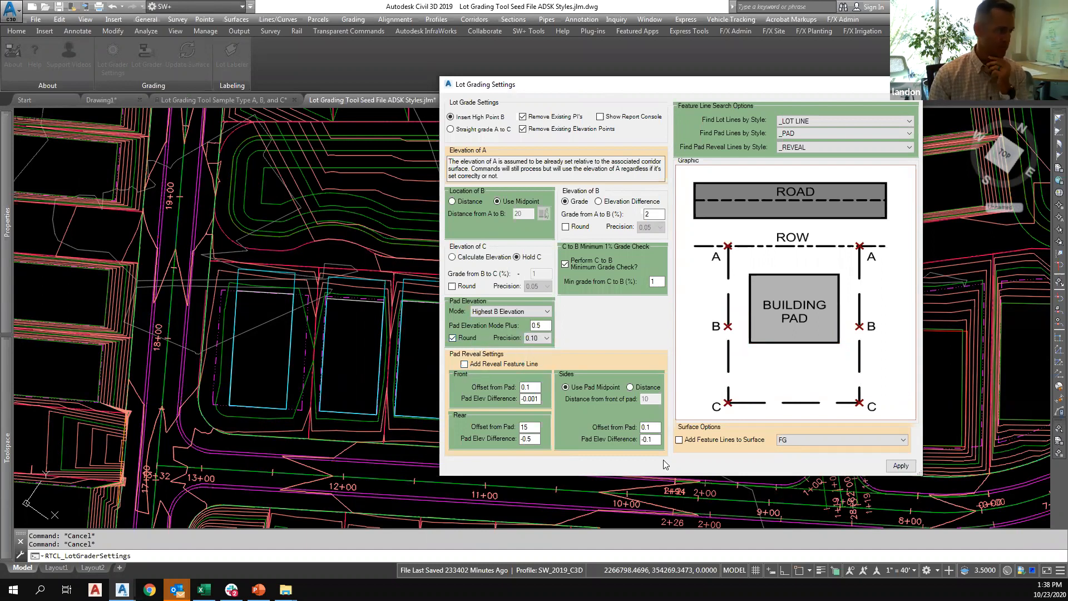
{"action": "left_click", "coordinate": [464, 365]}
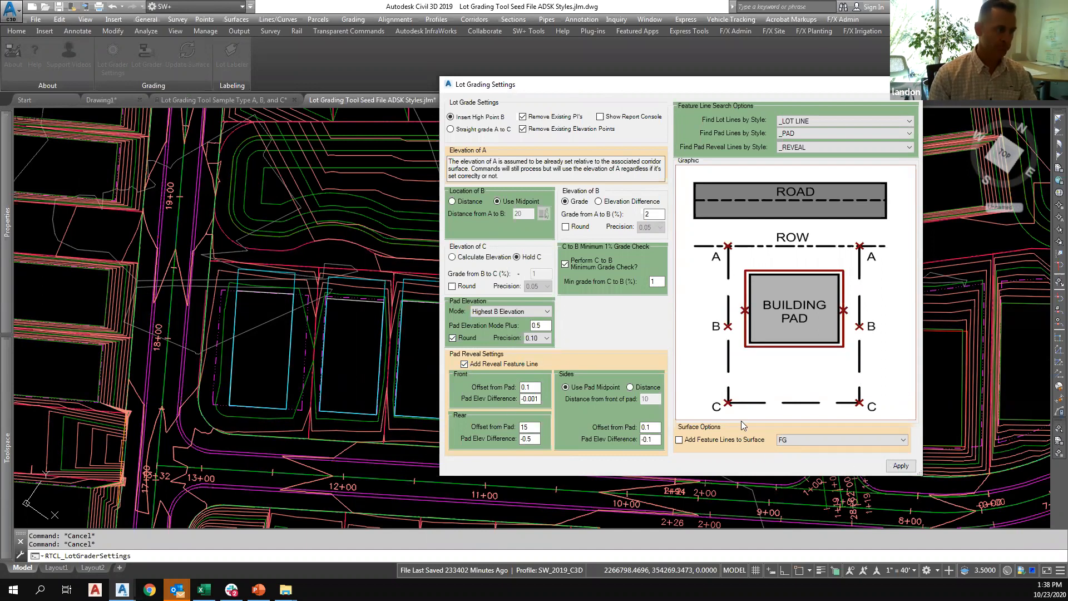
{"action": "left_click", "coordinate": [901, 465]}
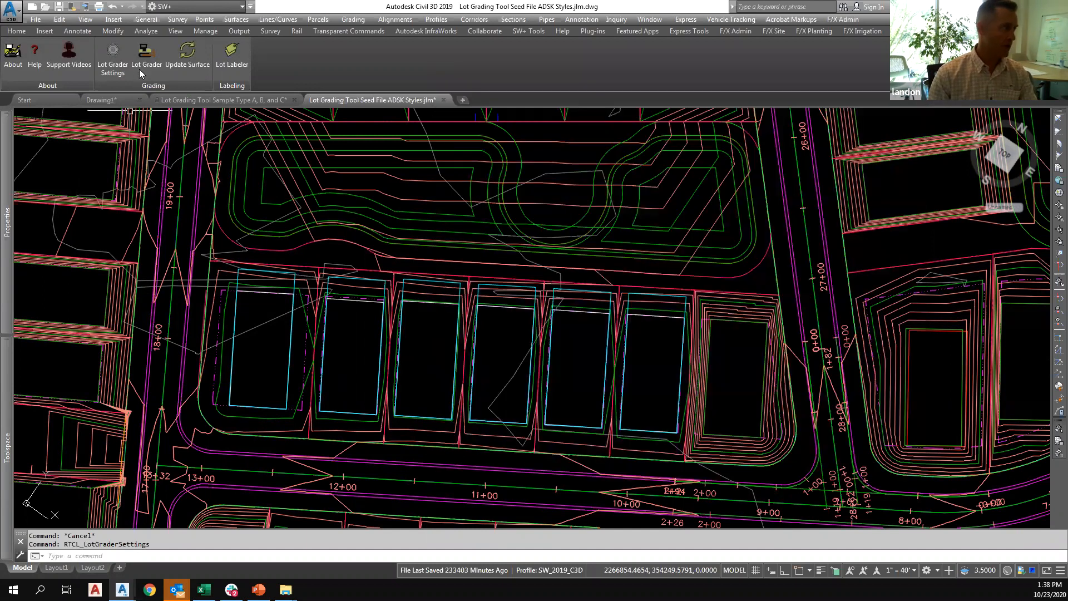
Grade the five lots between the corner lots north of the road with the Lot Grader, fencing across their lot lines.
{"action": "left_click", "coordinate": [305, 386]}
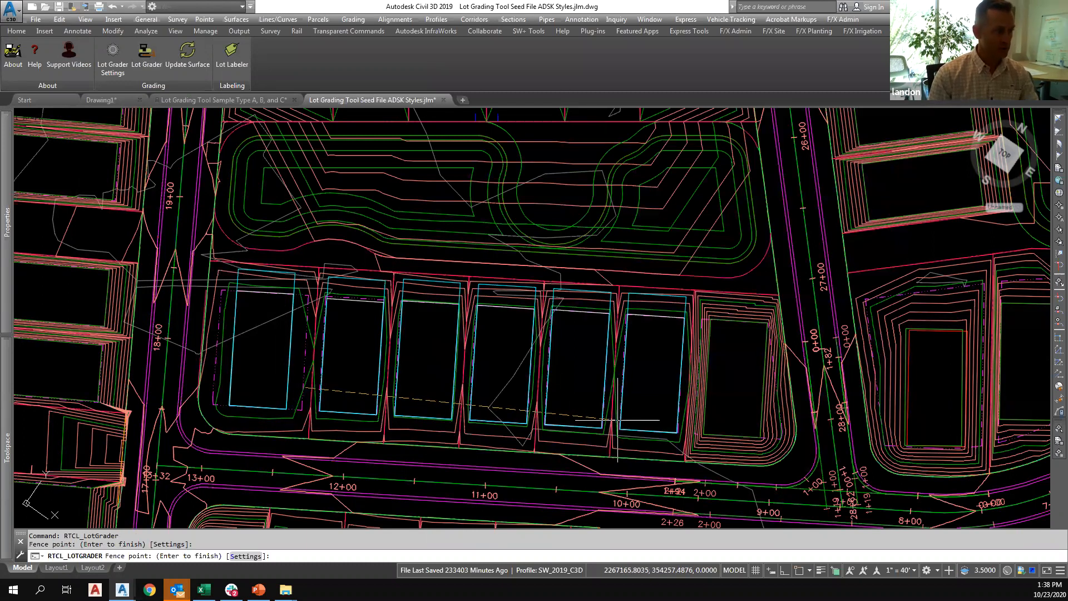
{"action": "left_click", "coordinate": [693, 424]}
{"action": "key", "text": "Return"}
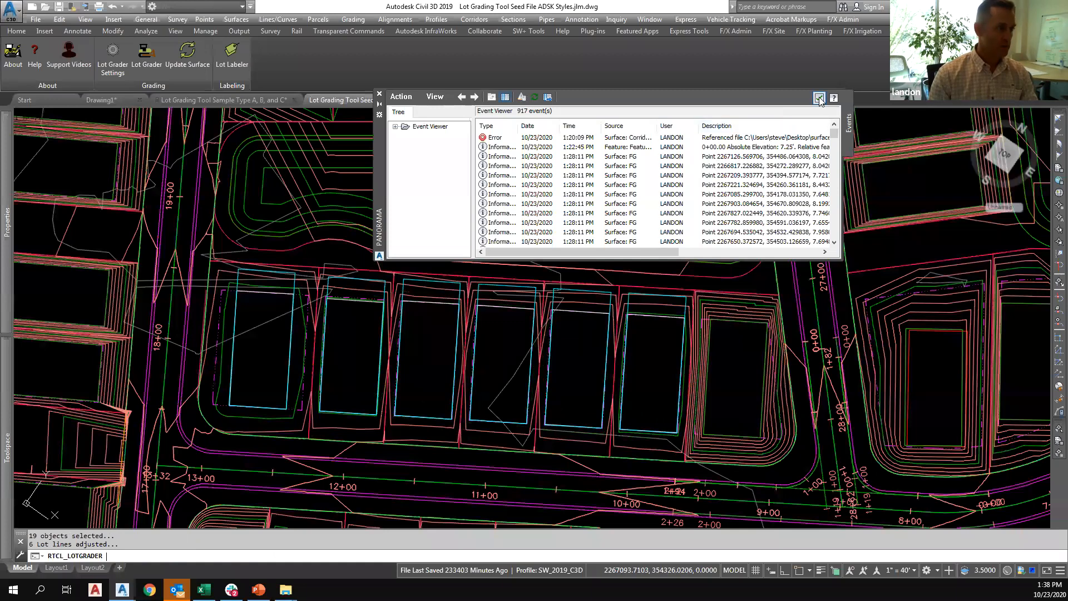
{"action": "left_click", "coordinate": [819, 99]}
Examine the graded lots across the whole subdivision and the open area south of the road's curve near station 6+00.
{"action": "scroll", "coordinate": [551, 297], "scroll_direction": "down", "scroll_amount": 9}
{"action": "middle_click_drag", "start_coordinate": [482, 287], "coordinate": [443, 240]}
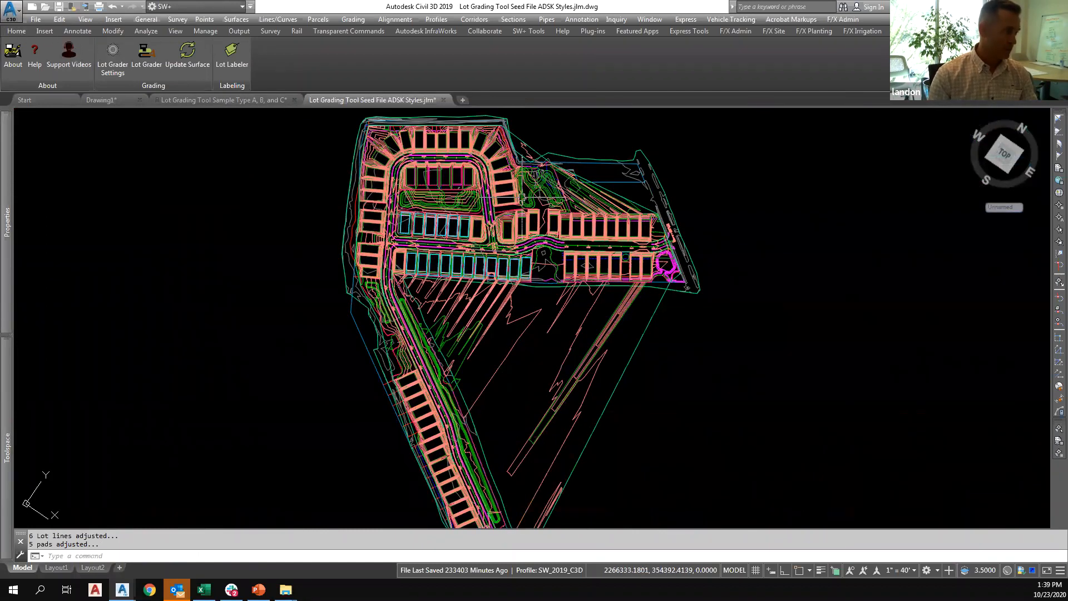
{"action": "scroll", "coordinate": [520, 198], "scroll_direction": "up", "scroll_amount": 2}
{"action": "scroll", "coordinate": [484, 322], "scroll_direction": "down", "scroll_amount": 2}
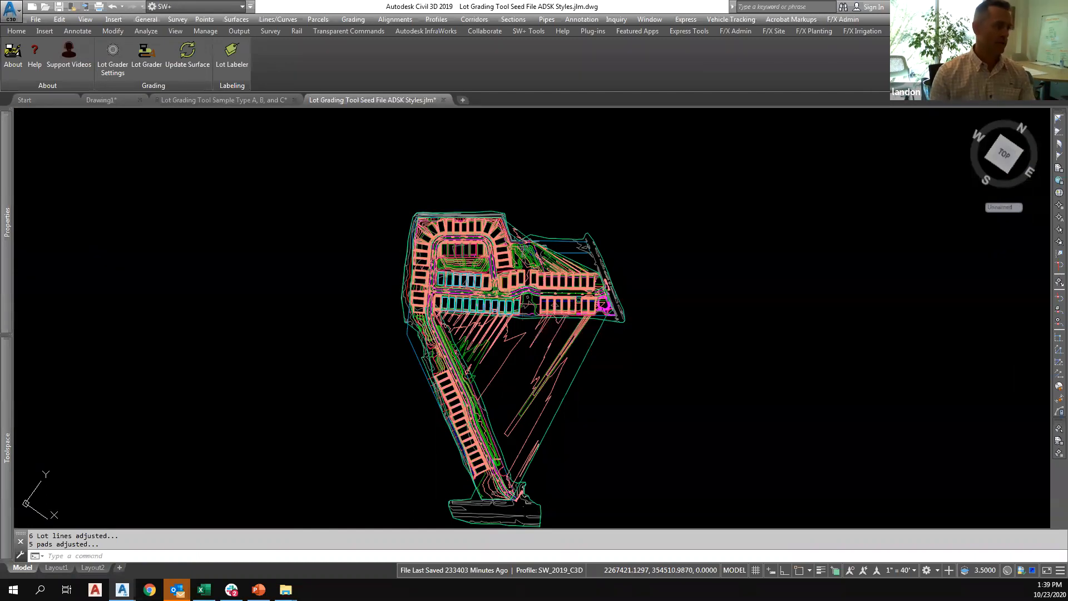
{"action": "scroll", "coordinate": [456, 285], "scroll_direction": "up", "scroll_amount": 2}
{"action": "scroll", "coordinate": [565, 303], "scroll_direction": "up", "scroll_amount": 6}
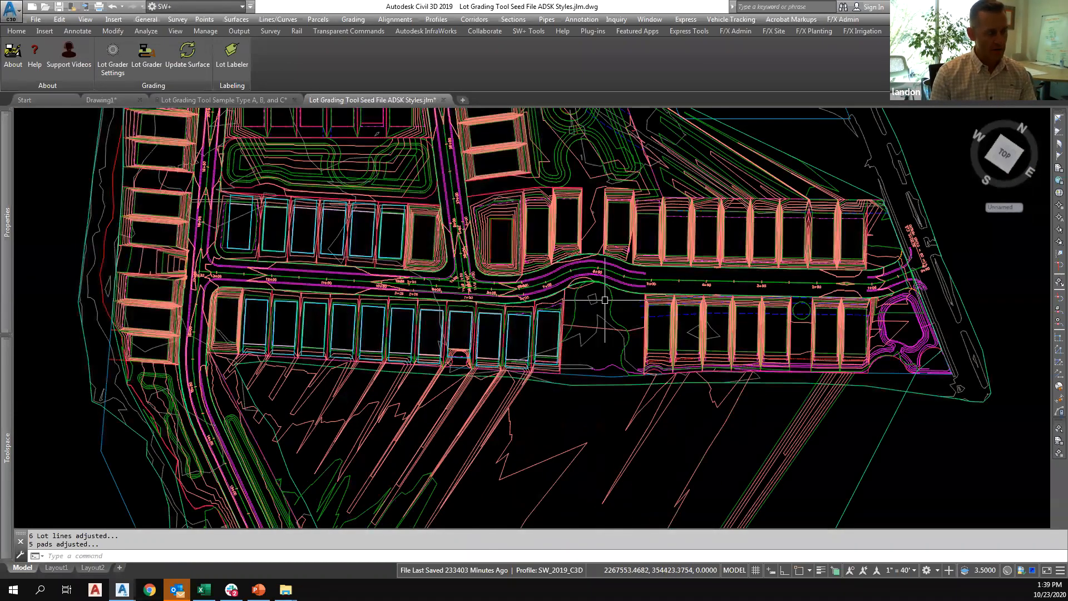
{"action": "scroll", "coordinate": [606, 284], "scroll_direction": "up", "scroll_amount": 2}
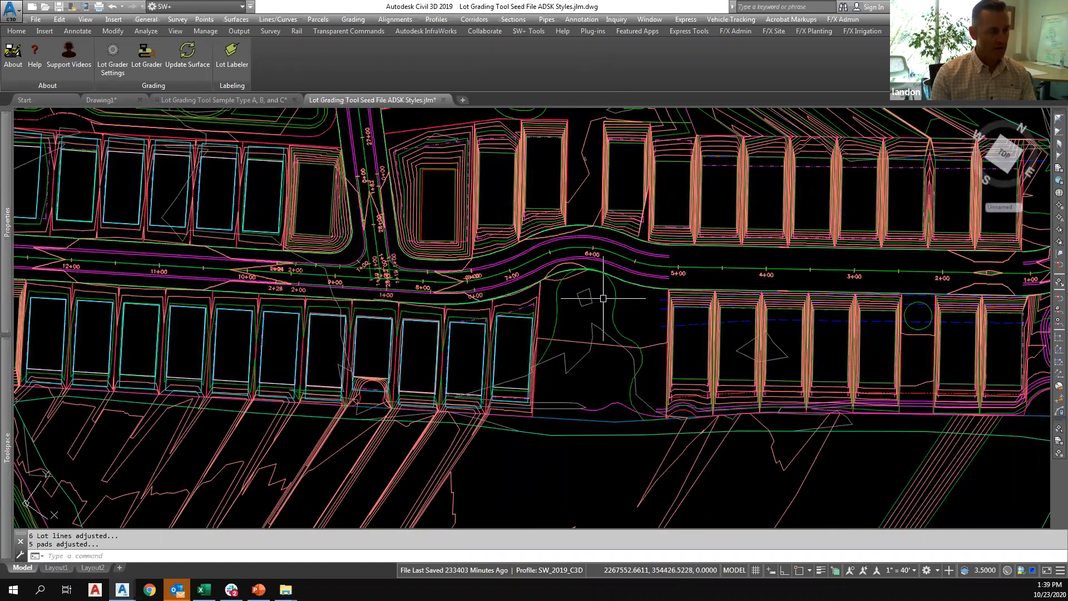
{"action": "scroll", "coordinate": [603, 299], "scroll_direction": "up", "scroll_amount": 2}
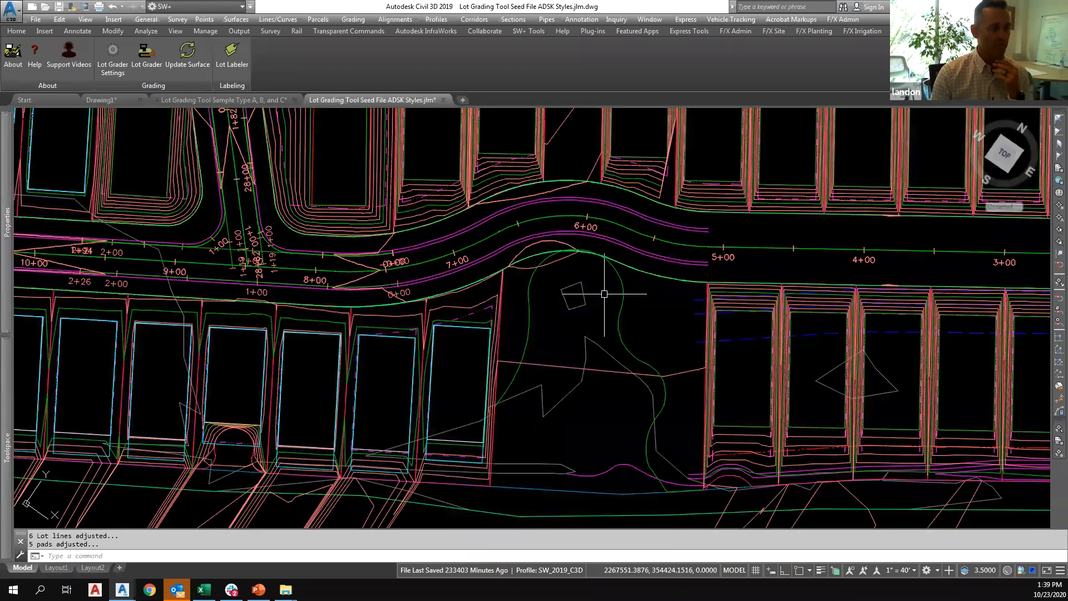
{"action": "mouse_move", "coordinate": [598, 292]}
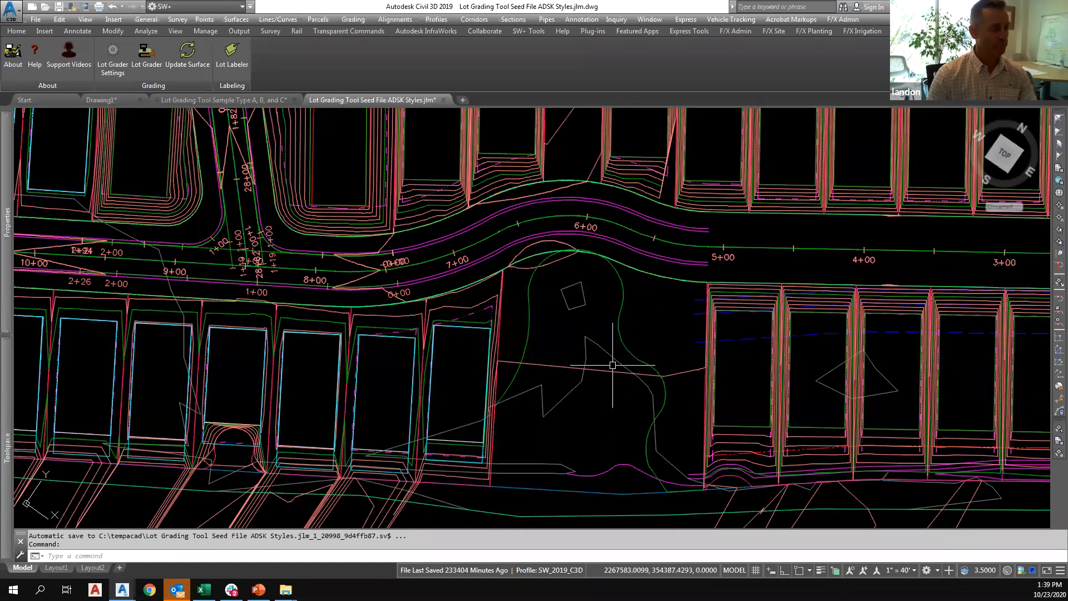
{"action": "scroll", "coordinate": [619, 369], "scroll_direction": "down", "scroll_amount": 5}
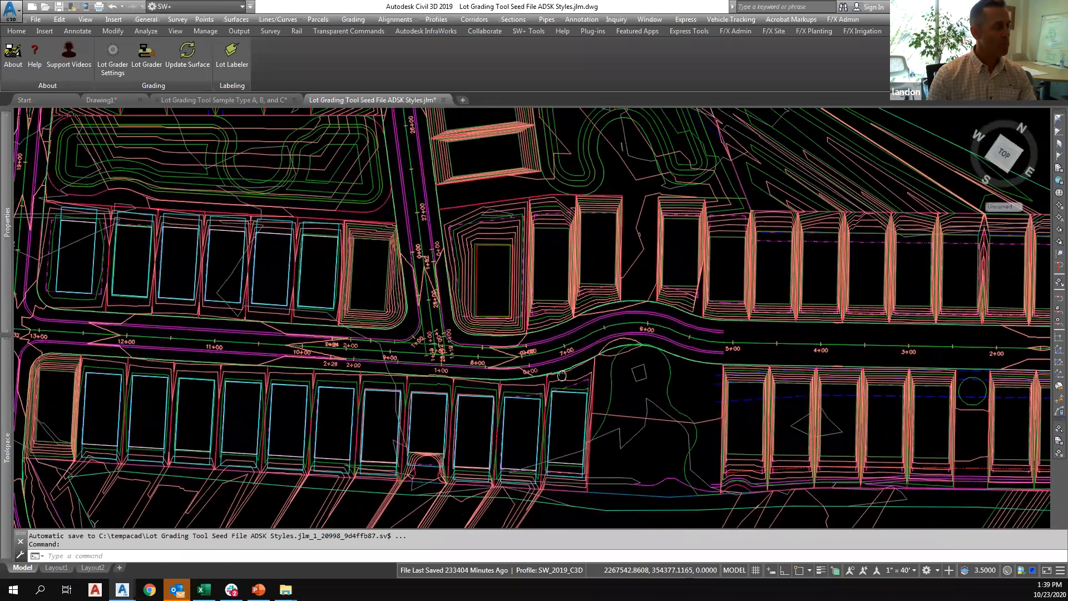
{"action": "scroll", "coordinate": [563, 375], "scroll_direction": "down", "scroll_amount": 3}
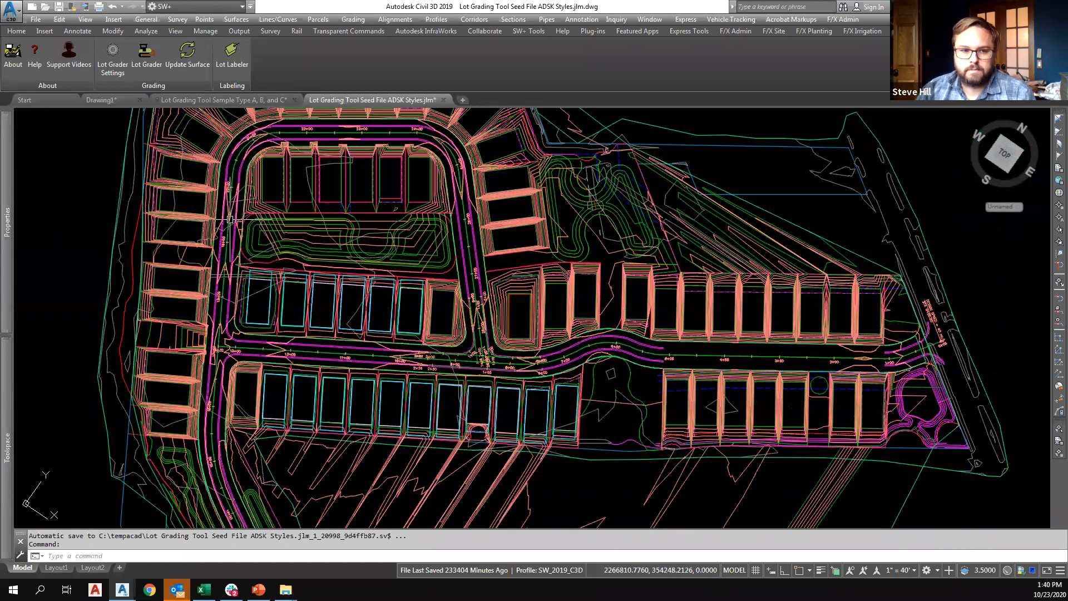
Grade the outer lots around the loop road with the Lot Grader, fencing from the west side around the north to the east side.
{"action": "middle_click_drag", "start_coordinate": [202, 225], "coordinate": [215, 297]}
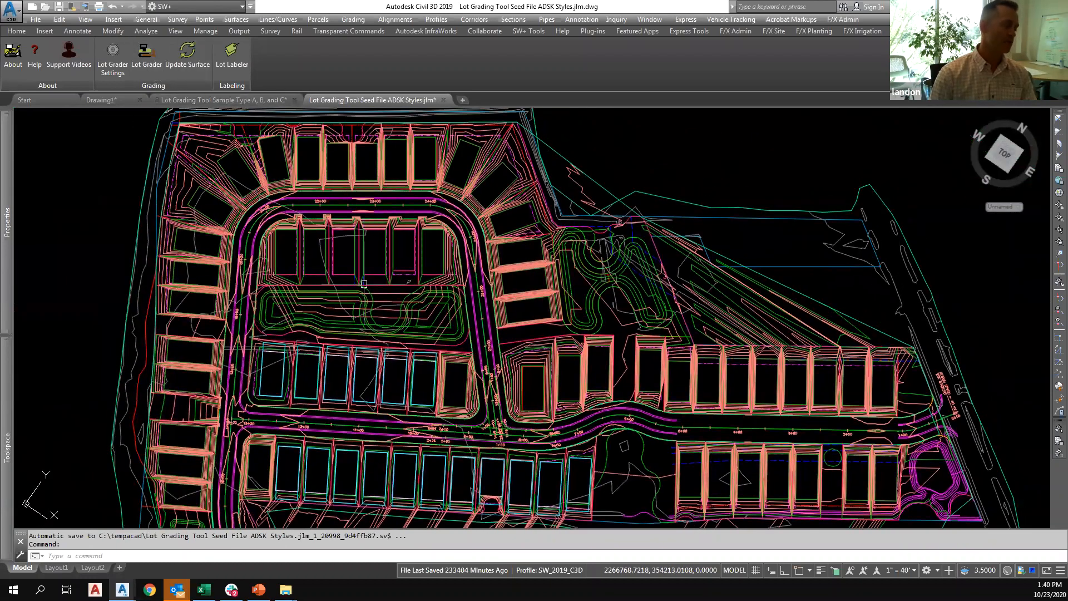
{"action": "left_click", "coordinate": [150, 71]}
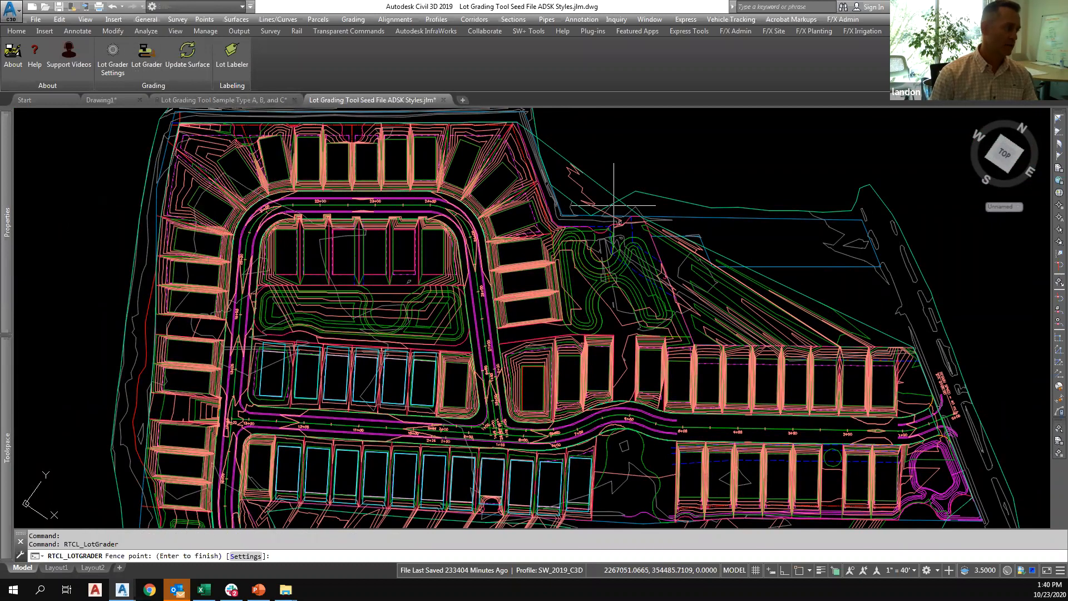
{"action": "left_click", "coordinate": [214, 320]}
{"action": "left_click", "coordinate": [215, 292]}
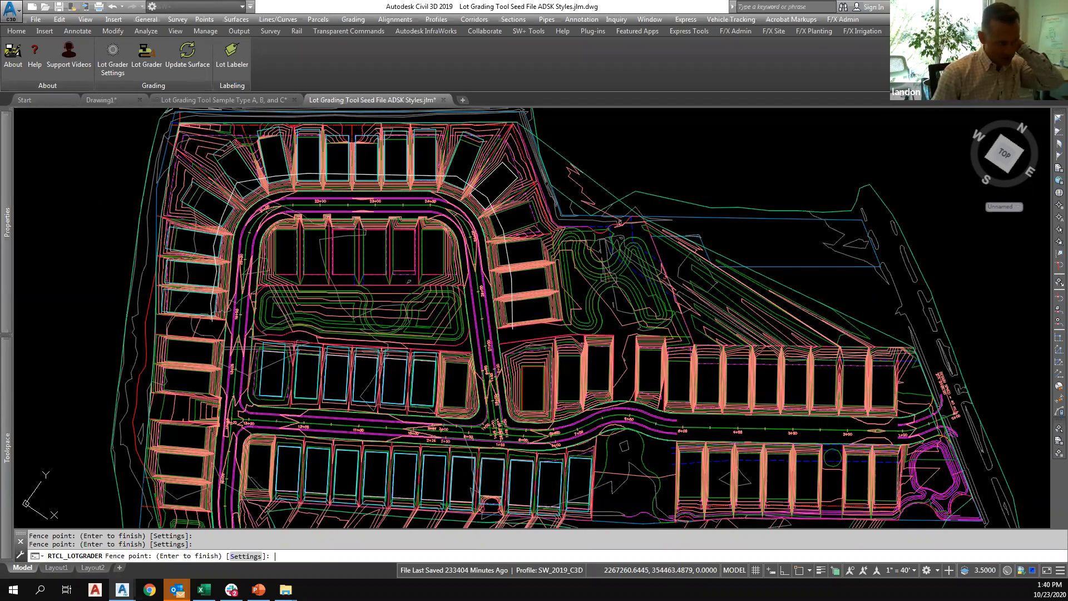
{"action": "key", "text": "Return"}
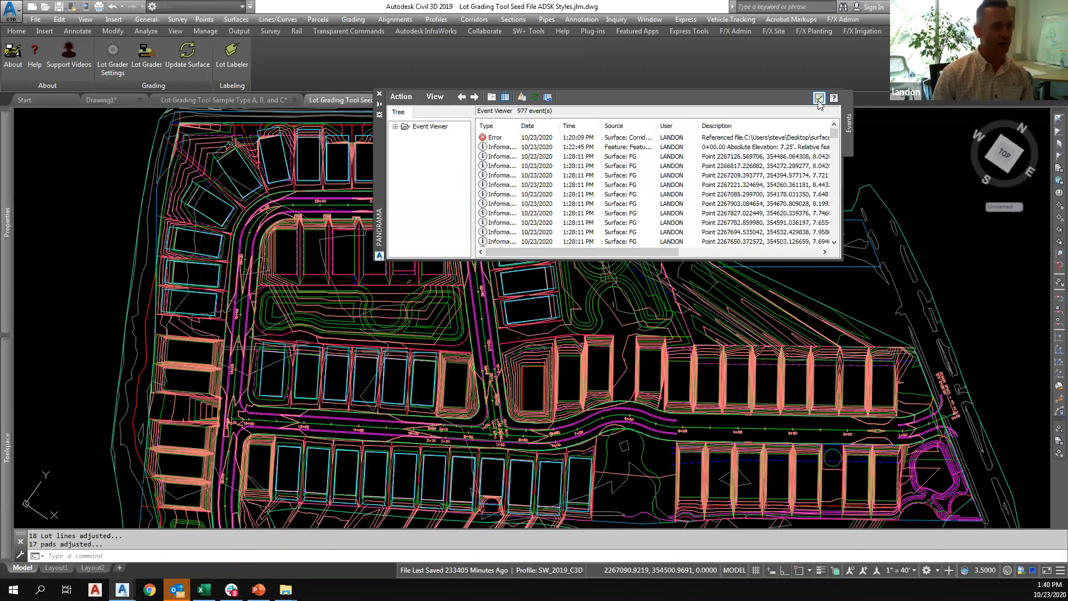
{"action": "left_click", "coordinate": [820, 97]}
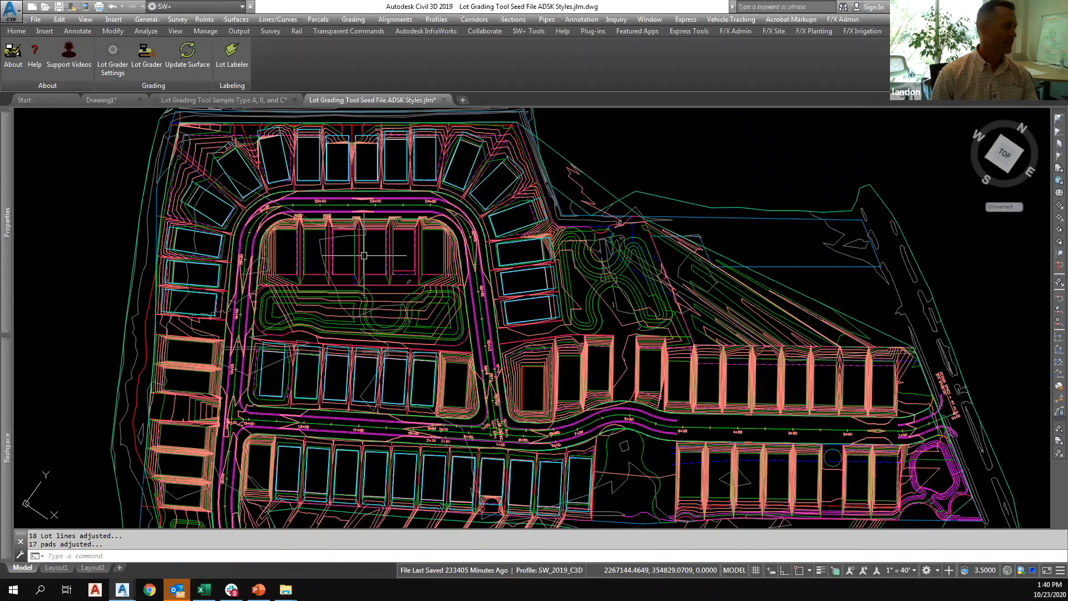
Open the Lot Labeler and set the lot line feature line style to _LOT LINE and the pad style to _PAD.
{"action": "left_click", "coordinate": [232, 54]}
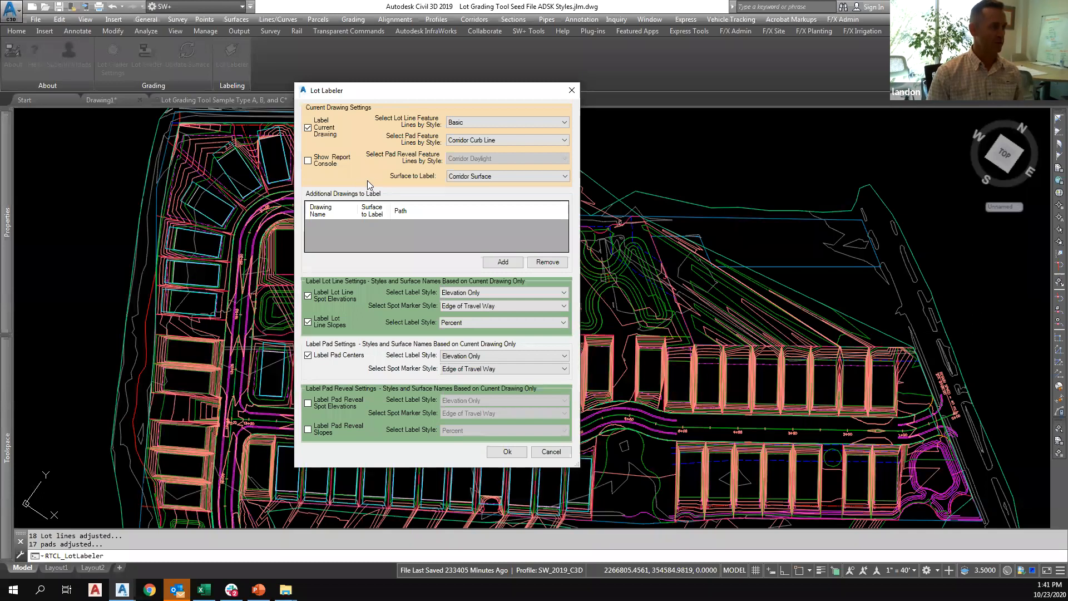
{"action": "left_click", "coordinate": [455, 122]}
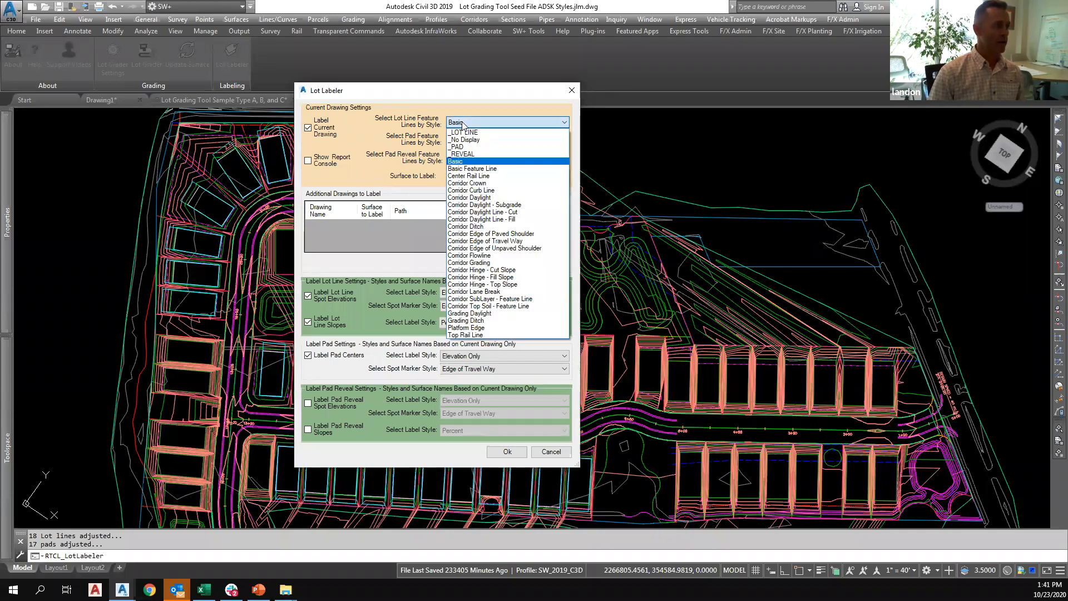
{"action": "left_click", "coordinate": [487, 120]}
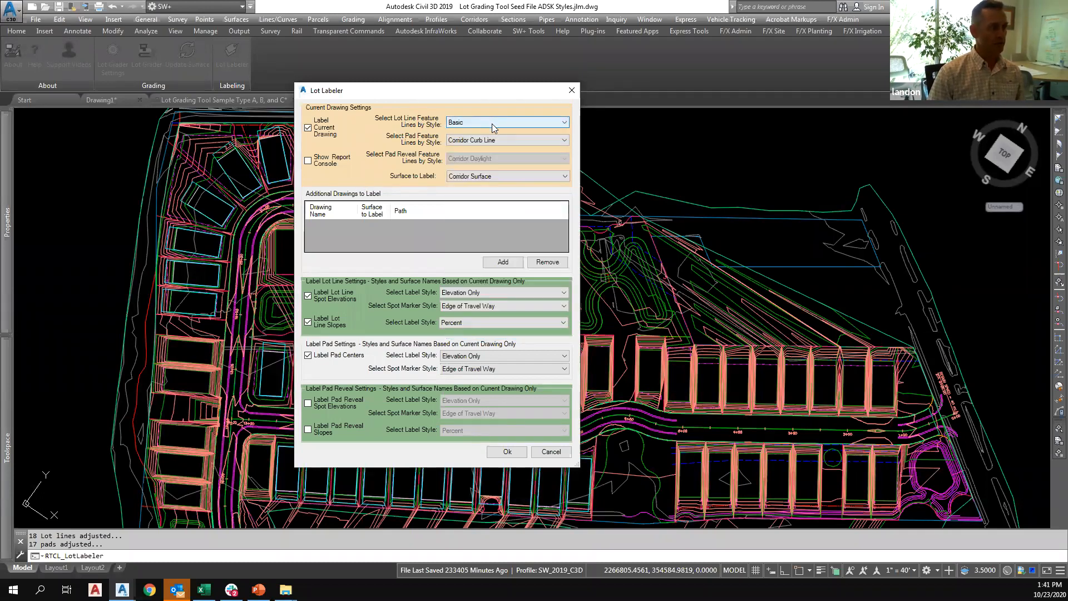
{"action": "left_click", "coordinate": [492, 124]}
{"action": "left_click", "coordinate": [471, 132]}
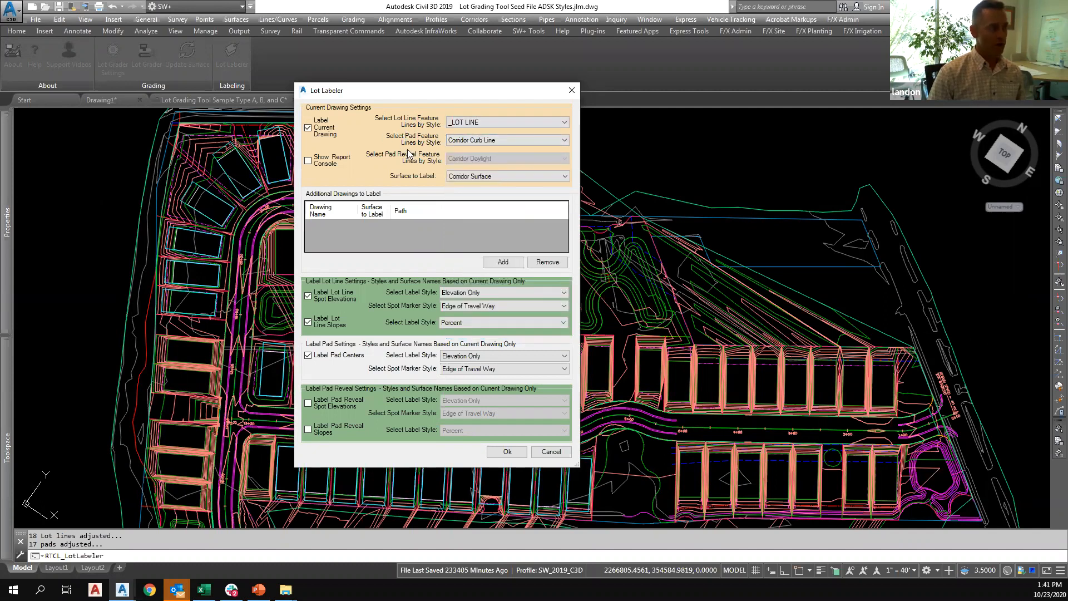
{"action": "left_click", "coordinate": [453, 143]}
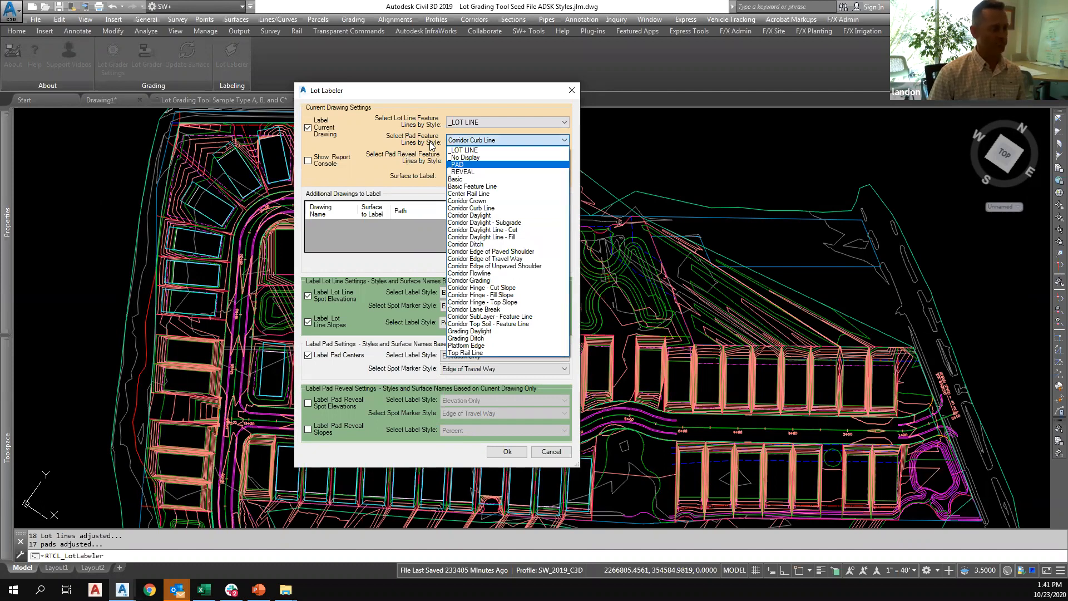
{"action": "left_click", "coordinate": [482, 425]}
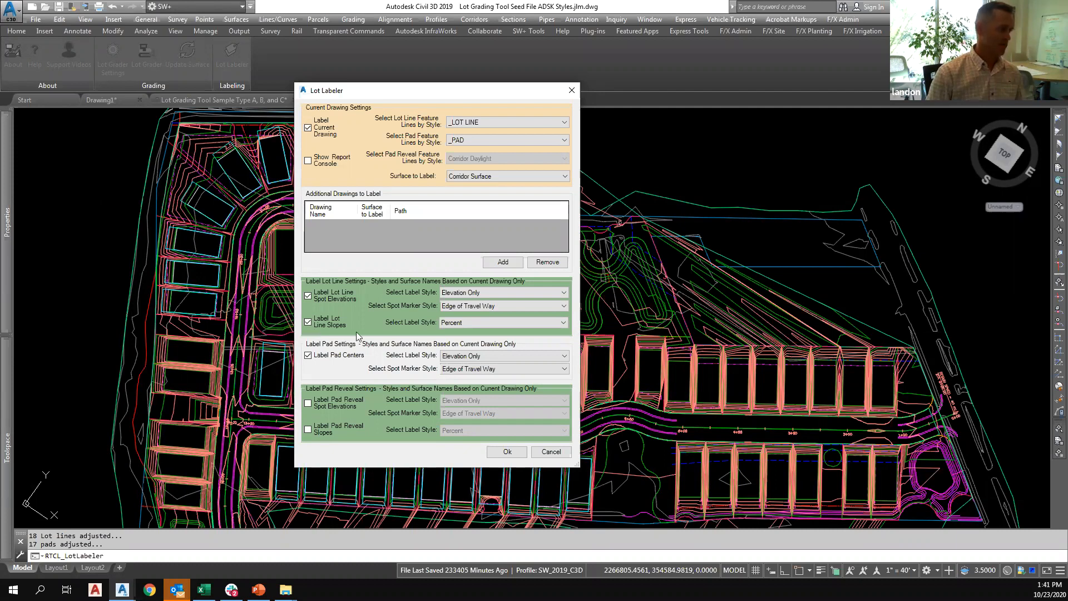
Try the EL:100.00 label style for the lot line spot elevations, and return it to Elevation Only.
{"action": "left_click", "coordinate": [465, 292]}
{"action": "left_click", "coordinate": [465, 291]}
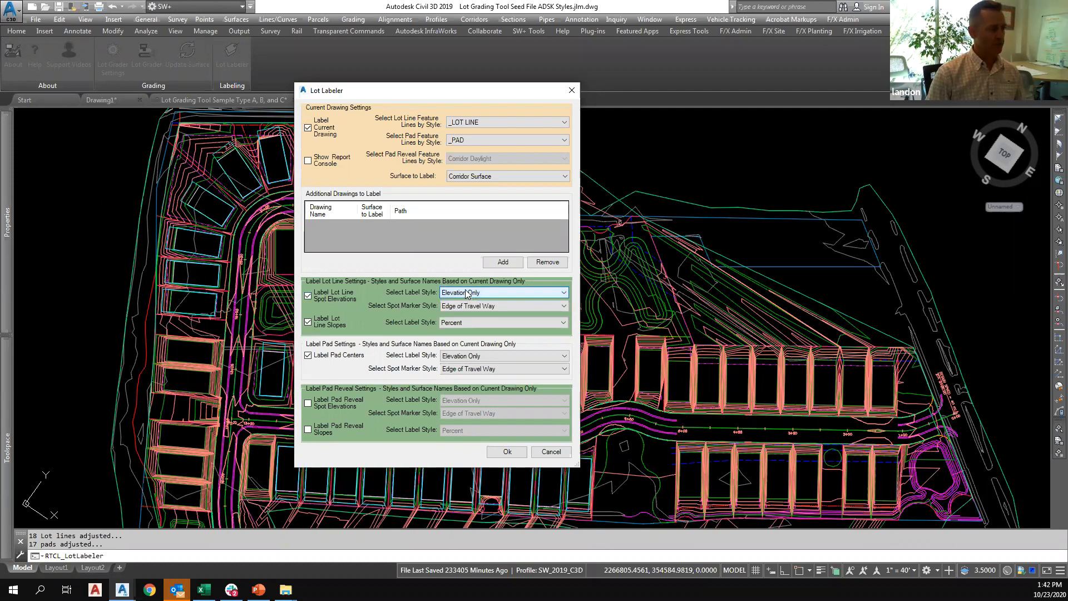
{"action": "left_click", "coordinate": [483, 292]}
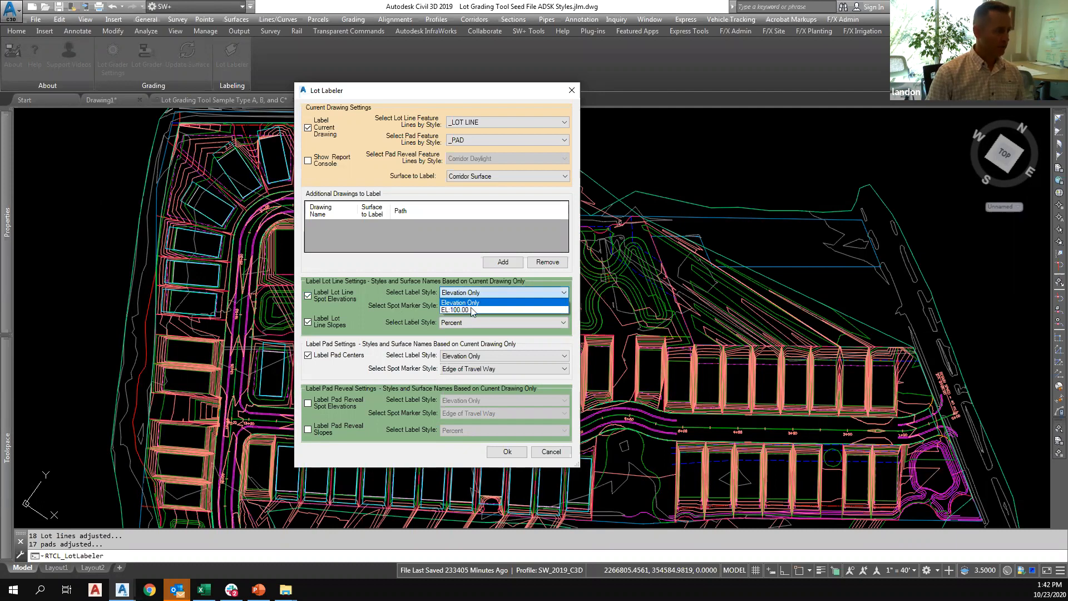
{"action": "left_click", "coordinate": [461, 309]}
{"action": "left_click", "coordinate": [472, 292]}
{"action": "left_click", "coordinate": [465, 303]}
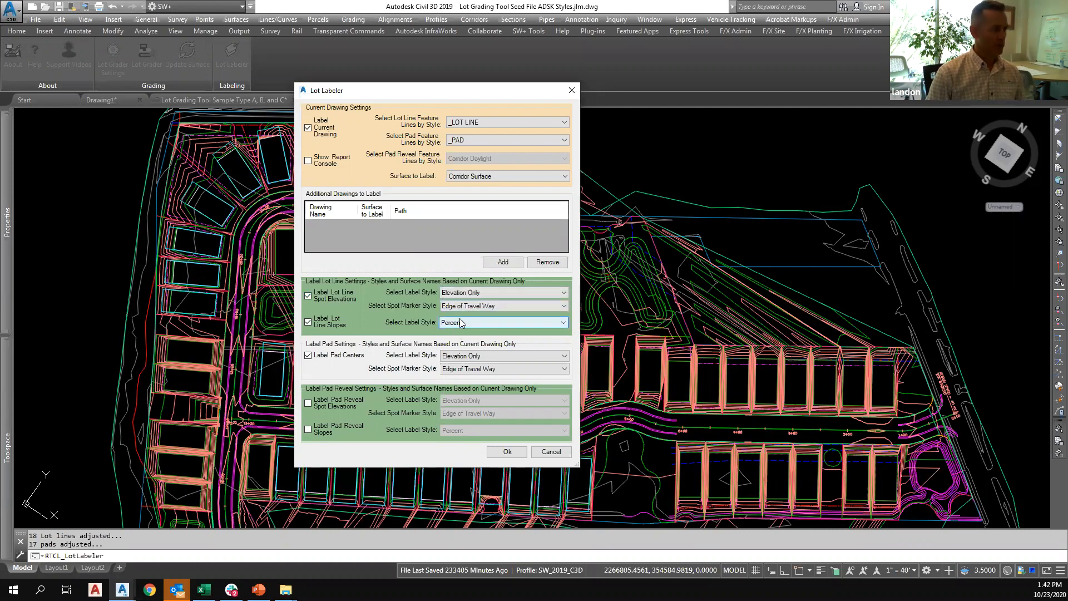
Set the lot line spot marker style to Basic X and the lot line slope label style to Percent.
{"action": "left_click", "coordinate": [475, 305]}
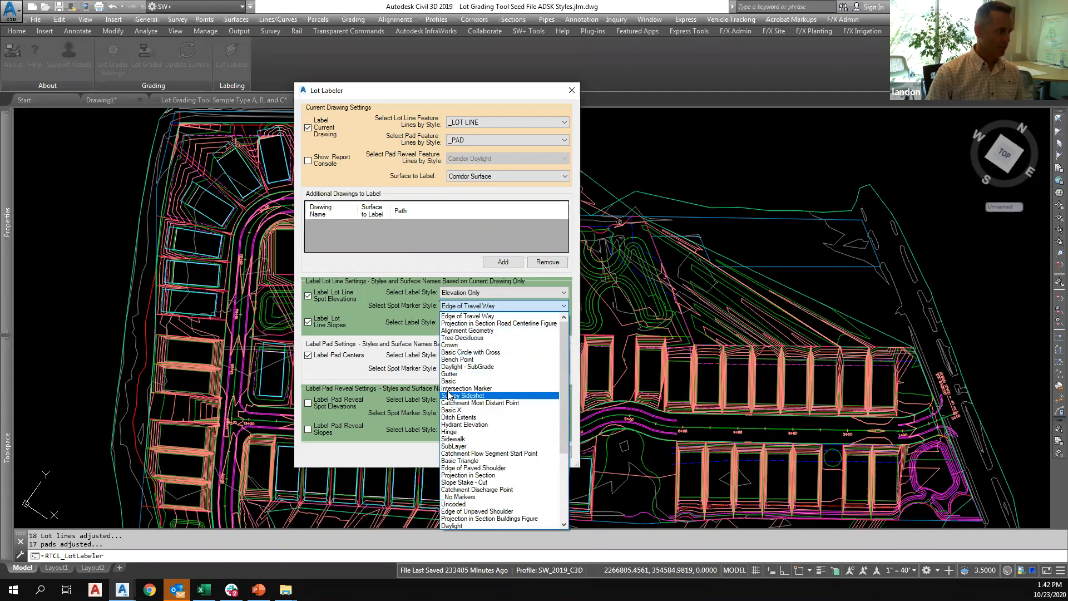
{"action": "left_click", "coordinate": [449, 414]}
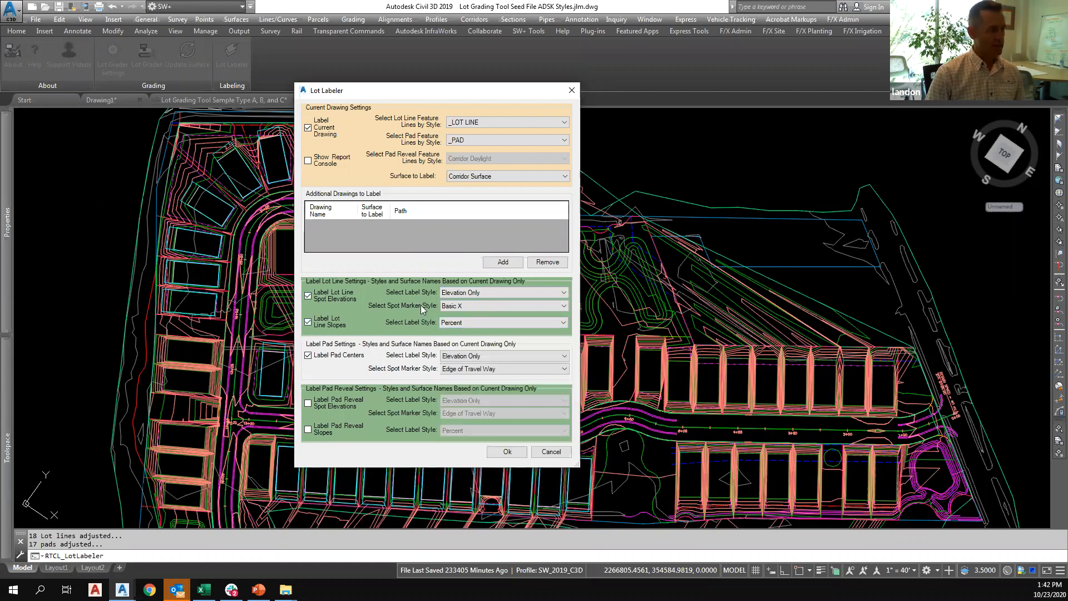
{"action": "left_click", "coordinate": [466, 326]}
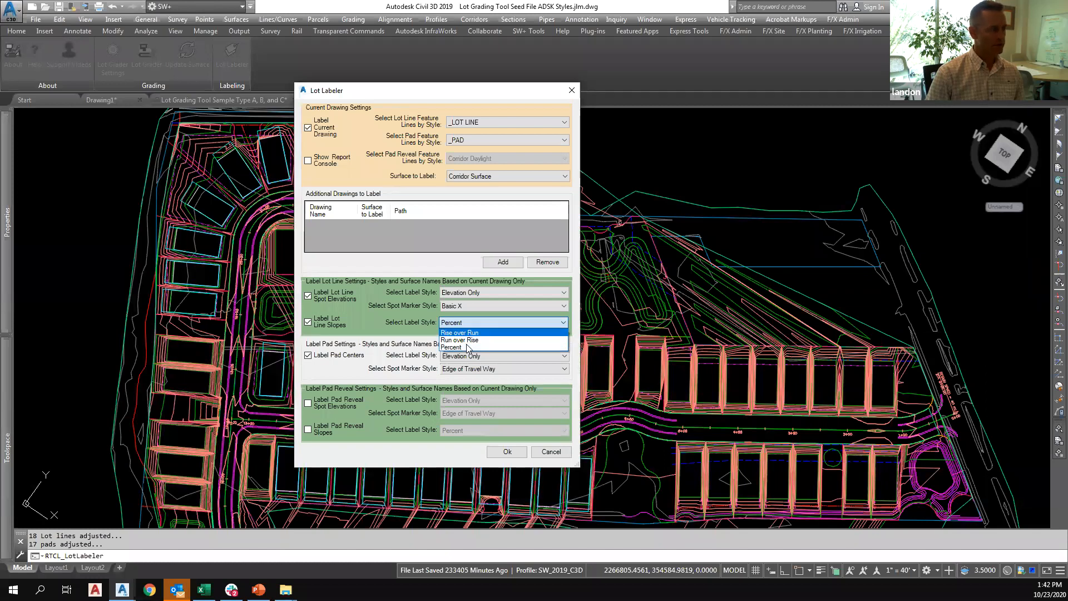
{"action": "left_click", "coordinate": [464, 347]}
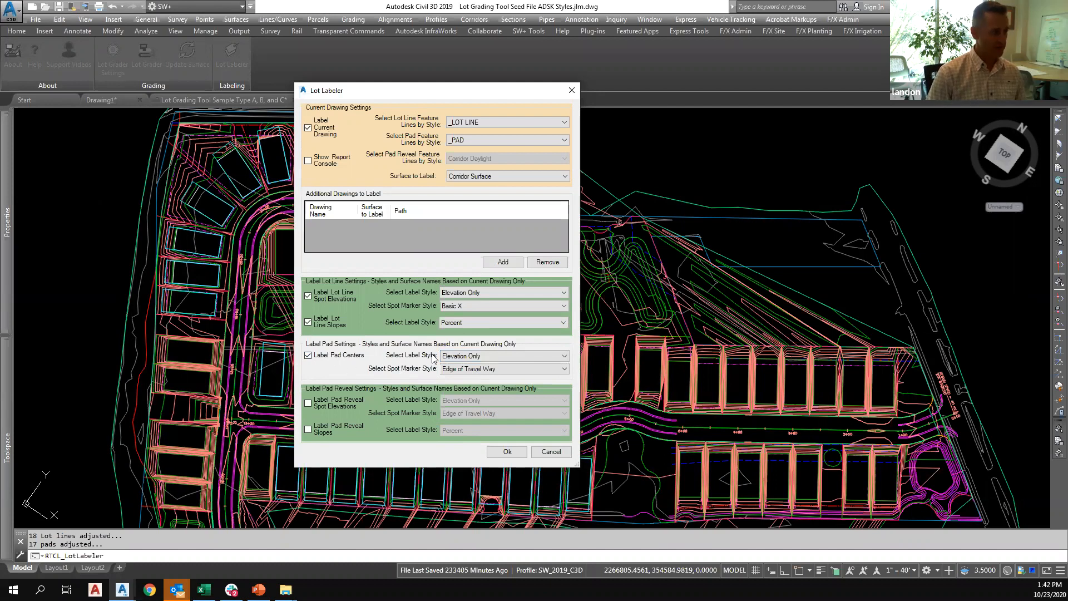
Label the pad centers with the EL:100.00 style and the _No Markers spot marker style.
{"action": "left_click", "coordinate": [454, 359]}
{"action": "left_click", "coordinate": [456, 373]}
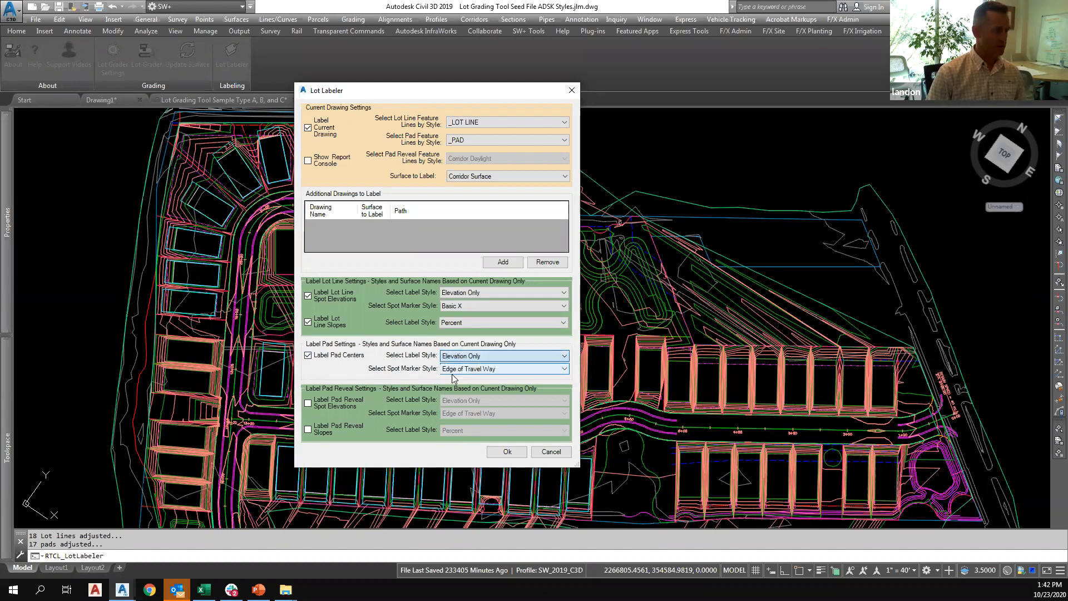
{"action": "left_click", "coordinate": [459, 370]}
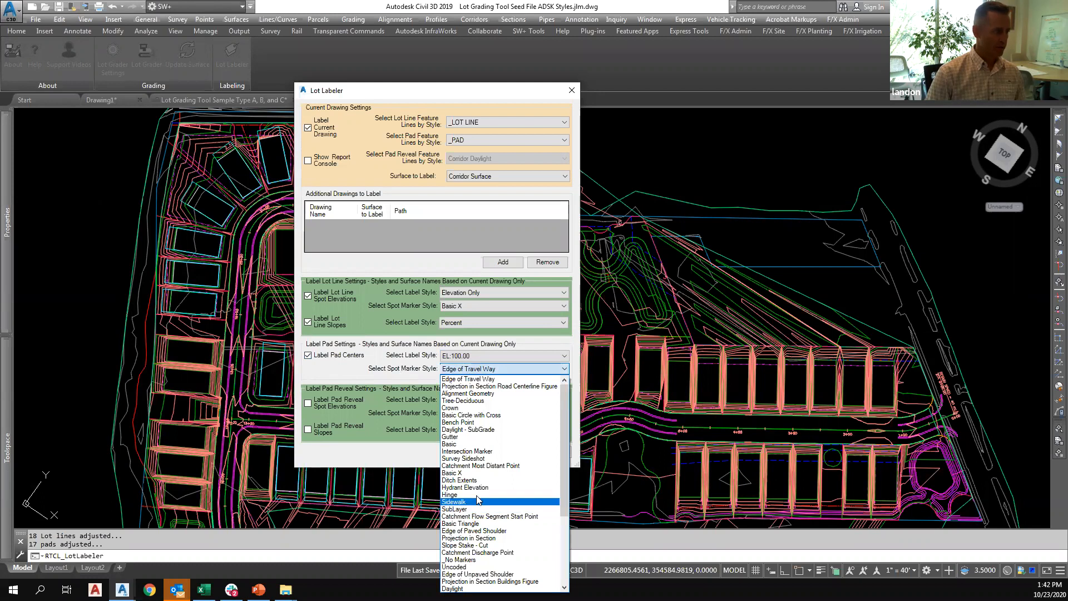
{"action": "left_click", "coordinate": [461, 559]}
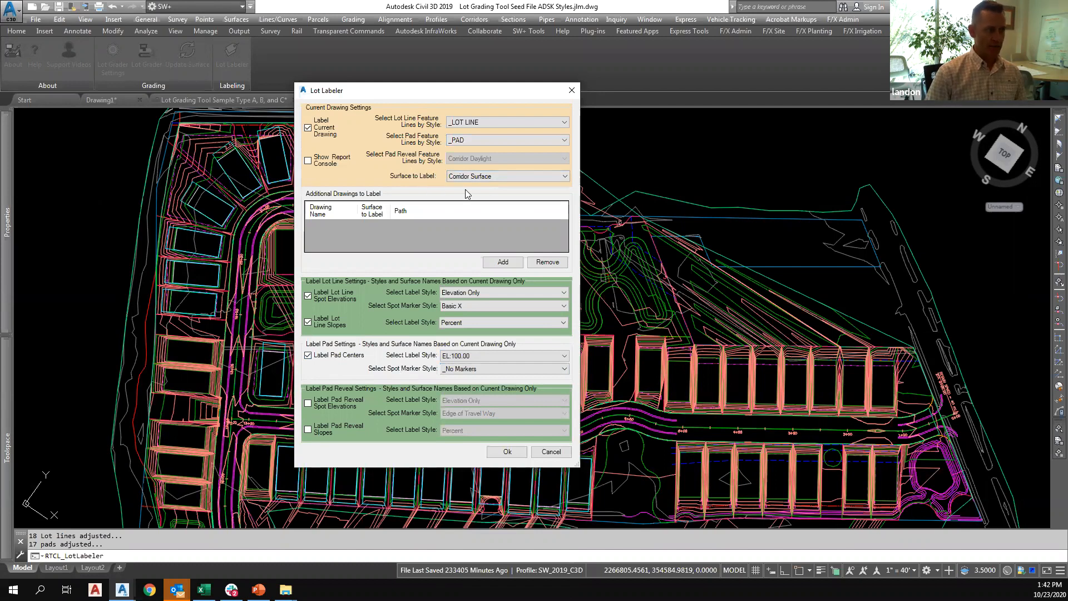
Choose FG as the surface to label and run the Lot Labeler on the current drawing.
{"action": "left_click", "coordinate": [448, 176]}
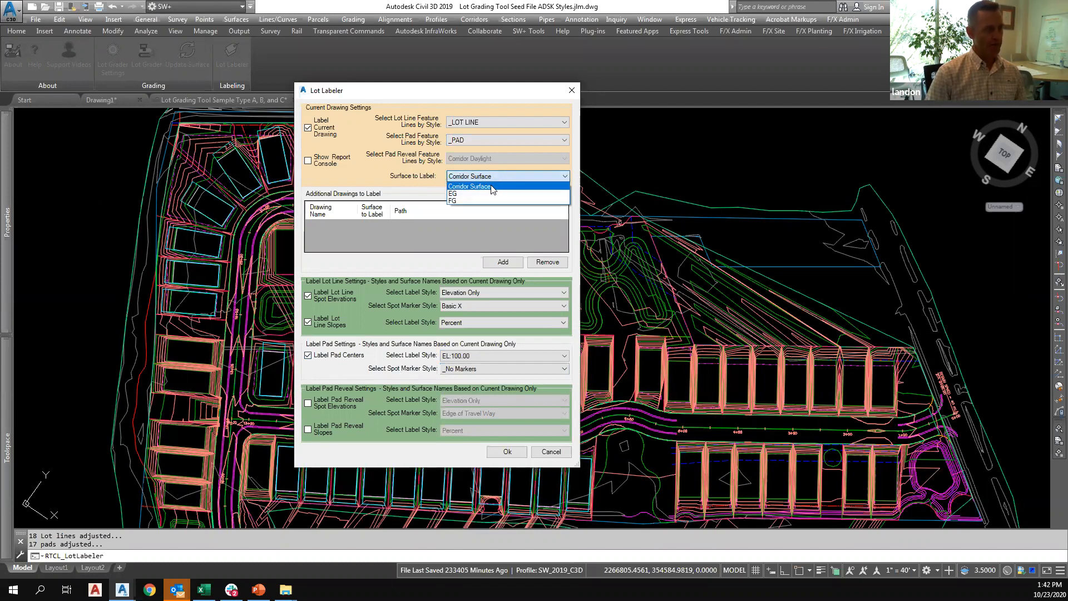
{"action": "left_click", "coordinate": [459, 200]}
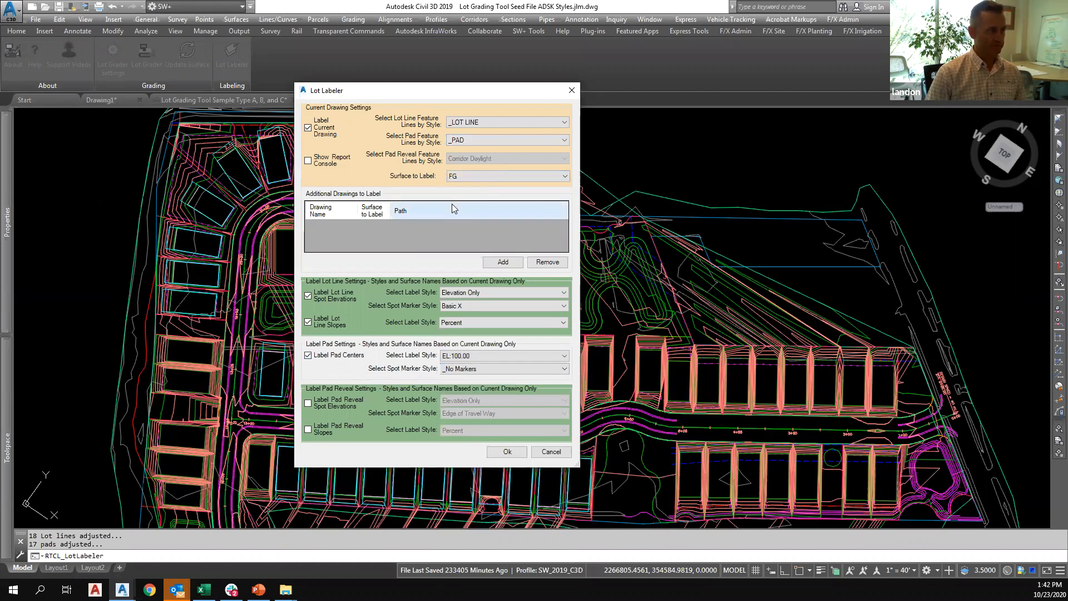
{"action": "left_click", "coordinate": [508, 452]}
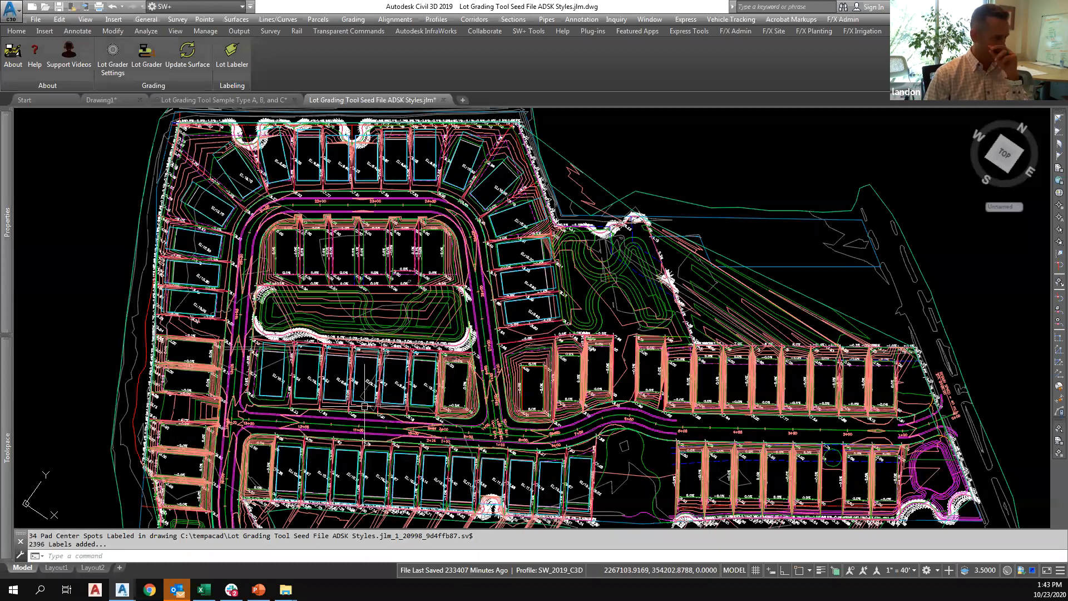
Examine the pad center elevations and the side lot line slope and front spot labels near stations 11+00 to 12+00.
{"action": "scroll", "coordinate": [364, 406], "scroll_direction": "up", "scroll_amount": 5}
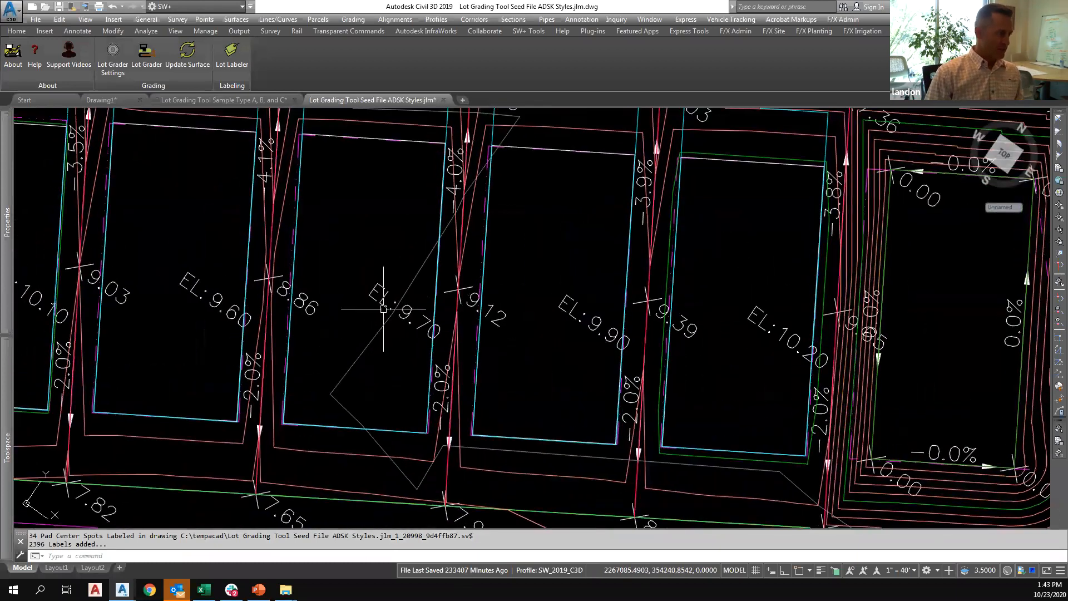
{"action": "left_click", "coordinate": [384, 303]}
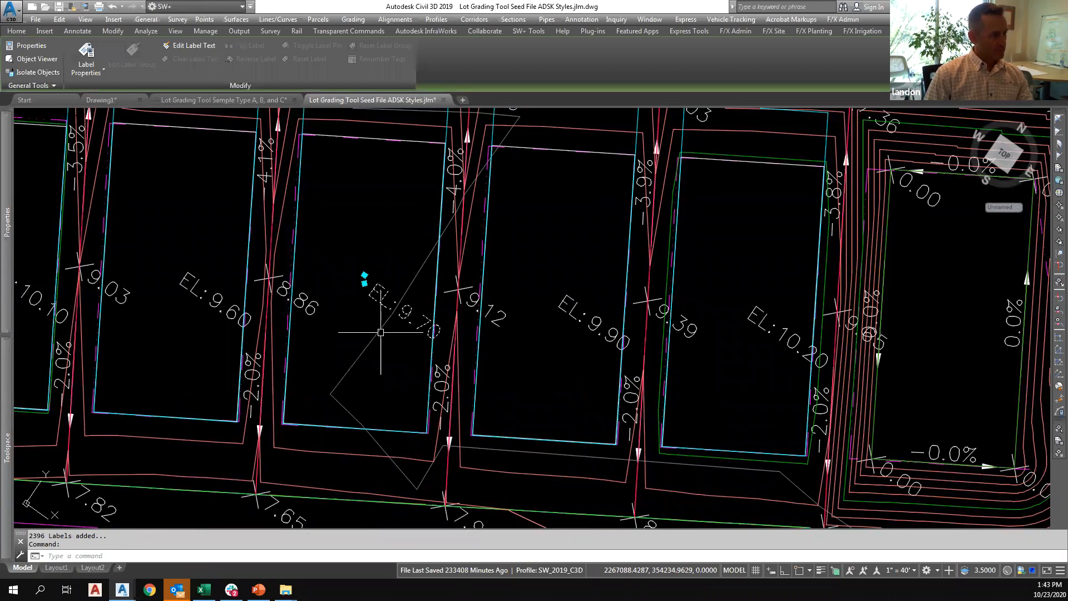
{"action": "key", "text": "Escape"}
{"action": "key", "text": "Escape"}
{"action": "middle_click_drag", "start_coordinate": [386, 387], "coordinate": [385, 339]}
{"action": "scroll", "coordinate": [469, 431], "scroll_direction": "down", "scroll_amount": 2}
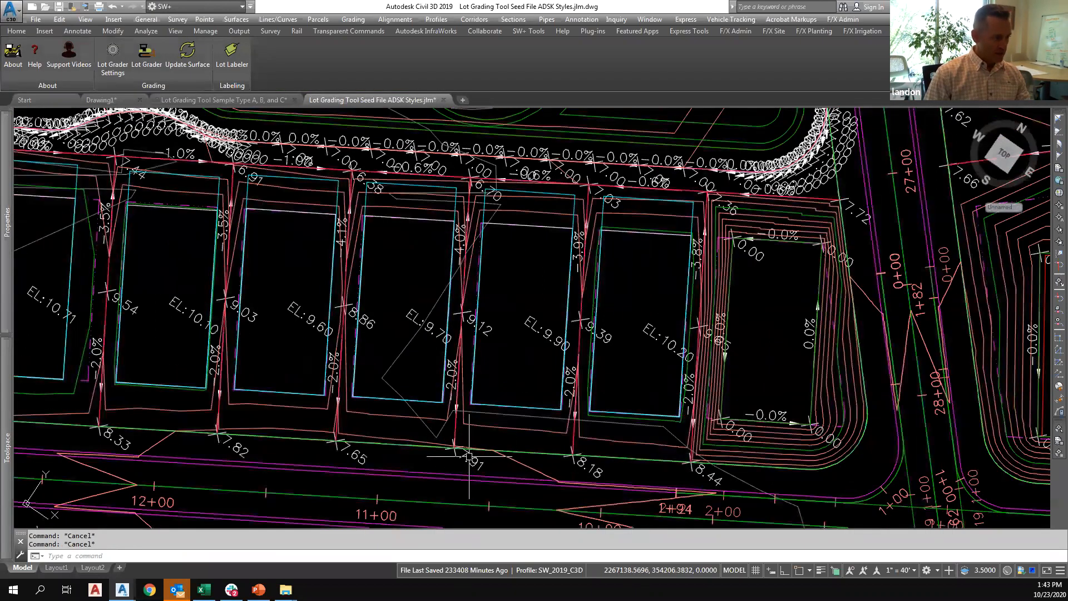
{"action": "left_click", "coordinate": [469, 457]}
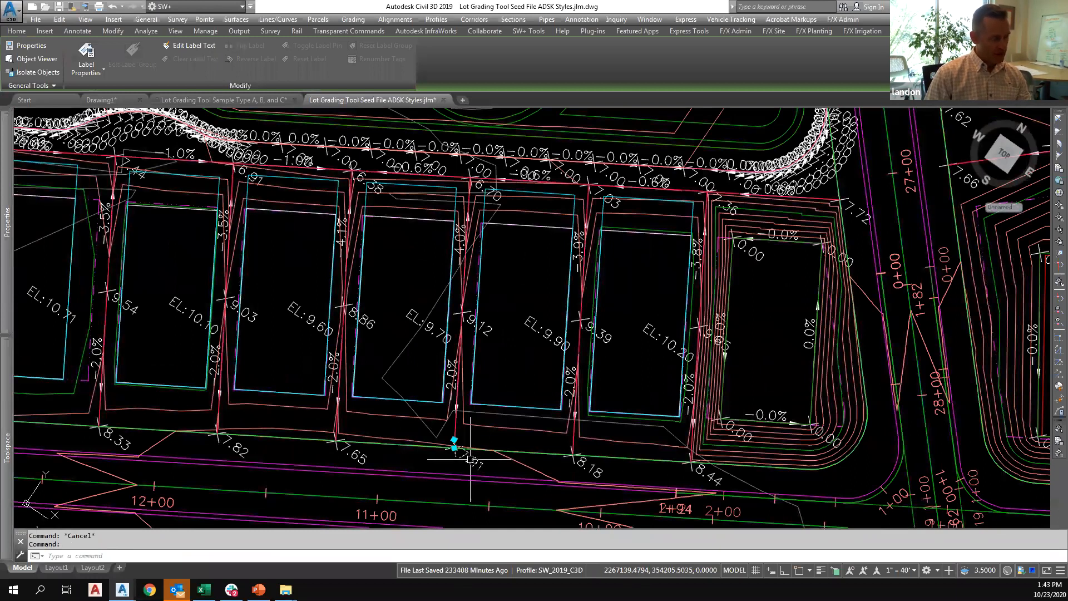
{"action": "scroll", "coordinate": [471, 462], "scroll_direction": "up", "scroll_amount": 2}
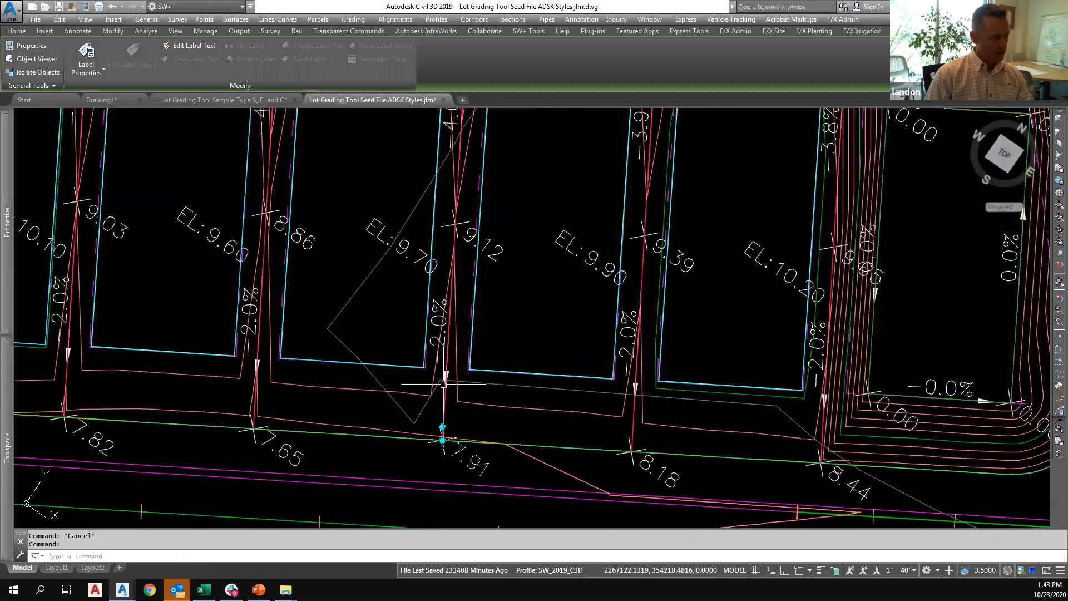
{"action": "left_click", "coordinate": [439, 333]}
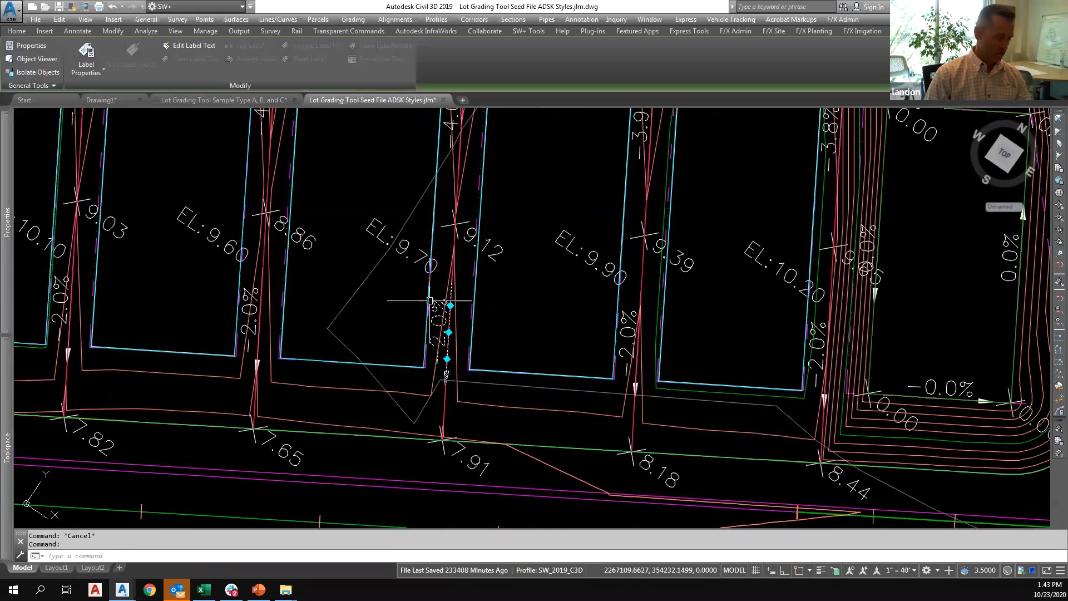
{"action": "middle_click_drag", "start_coordinate": [403, 233], "coordinate": [420, 310]}
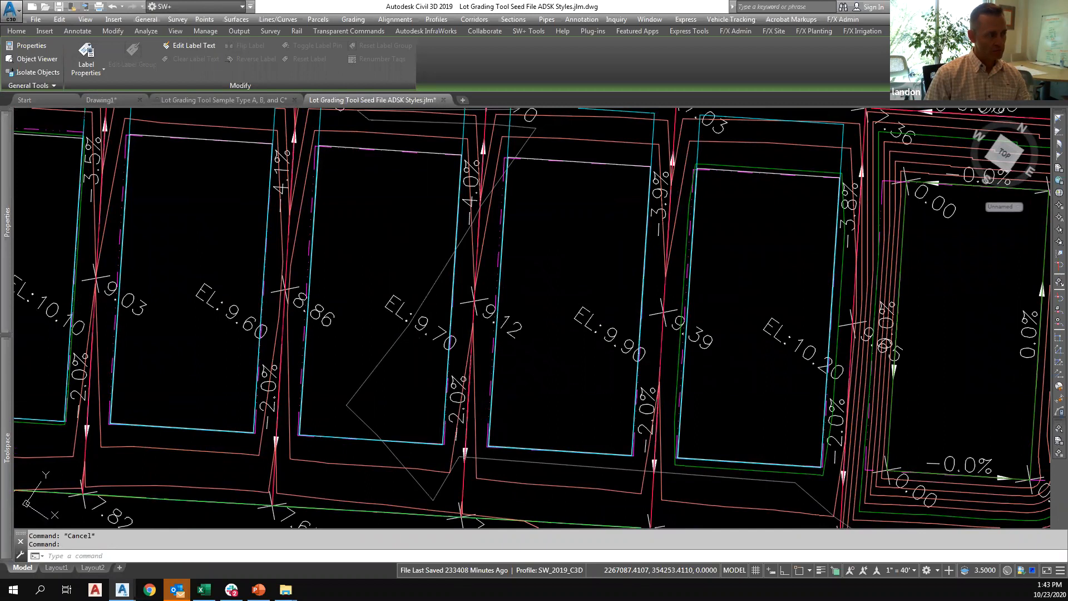
{"action": "key", "text": "Escape"}
{"action": "key", "text": "Escape"}
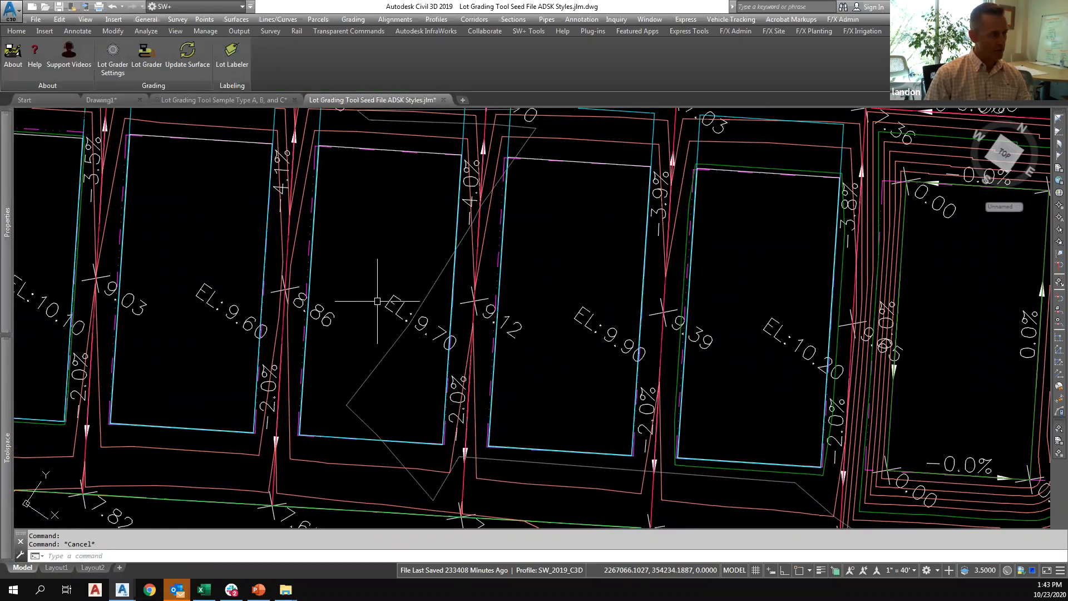
Examine the rear lot line labels behind these lots and select the feature line inside the pond area.
{"action": "middle_click_drag", "start_coordinate": [406, 241], "coordinate": [410, 334]}
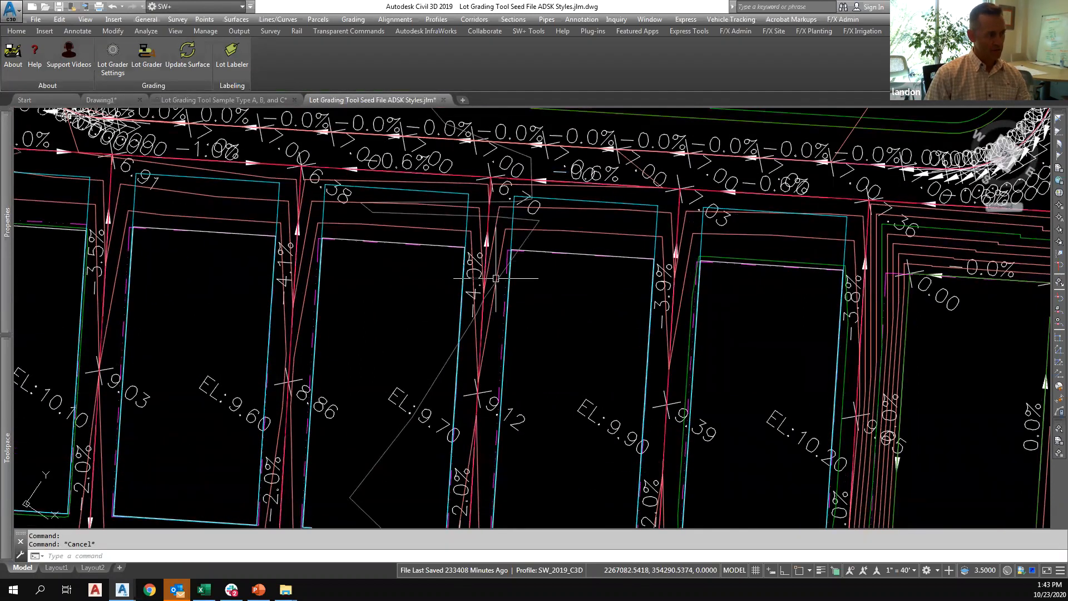
{"action": "key", "text": "Escape"}
{"action": "left_click", "coordinate": [487, 168]}
{"action": "middle_click_drag", "start_coordinate": [429, 243], "coordinate": [495, 353]}
{"action": "scroll", "coordinate": [495, 353], "scroll_direction": "down", "scroll_amount": 2}
{"action": "key", "text": "Escape"}
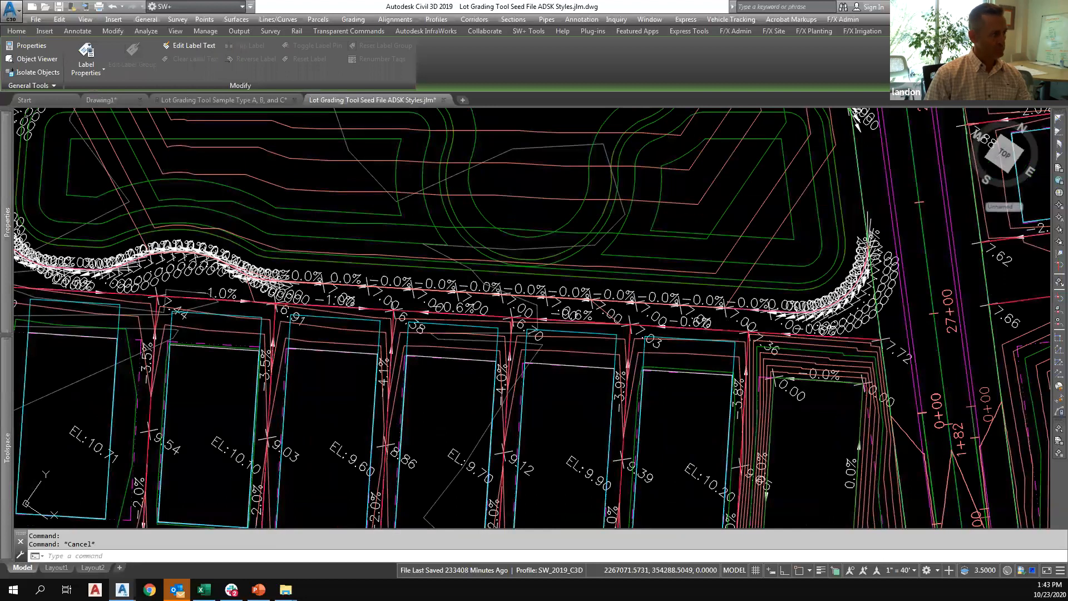
{"action": "key", "text": "Escape"}
{"action": "mouse_move", "coordinate": [304, 211]}
{"action": "middle_mouse_down"}
{"action": "mouse_move", "coordinate": [418, 255]}
{"action": "mouse_move", "coordinate": [452, 251]}
{"action": "middle_mouse_up"}
{"action": "left_click", "coordinate": [452, 251]}
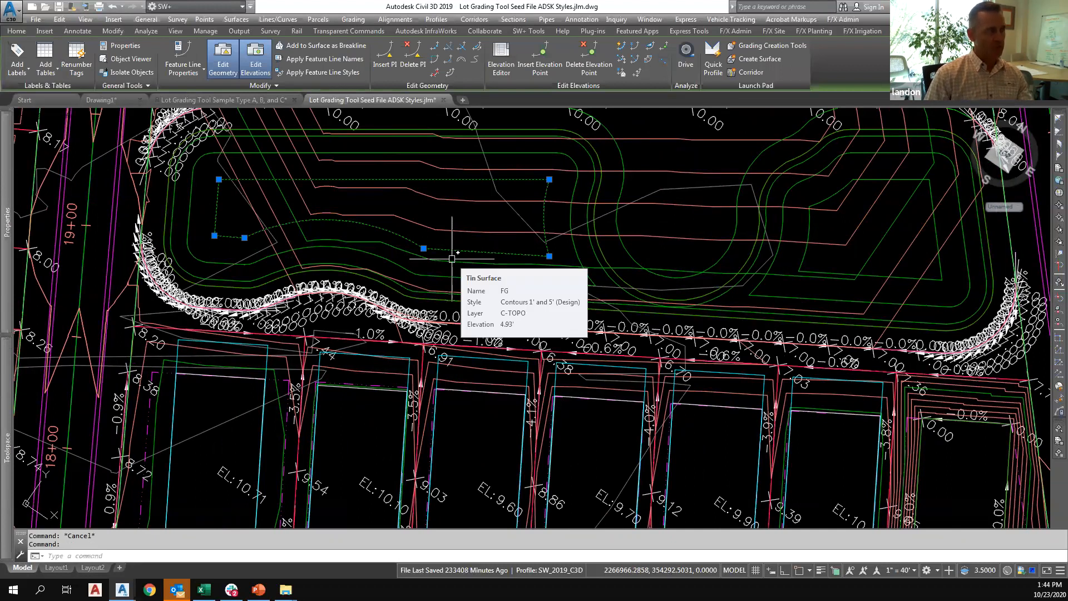
Check the Lot Labeler's feature line style settings, close it, and inspect the crowded labels along the pond edge and the surrounding lots.
{"action": "key", "text": "Escape"}
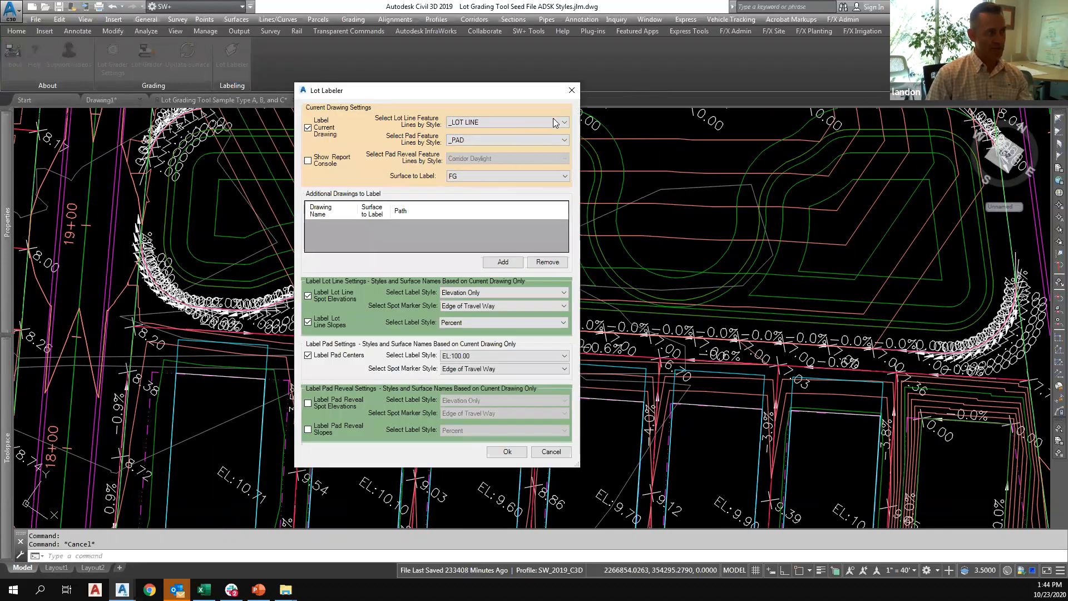
{"action": "left_click", "coordinate": [571, 90]}
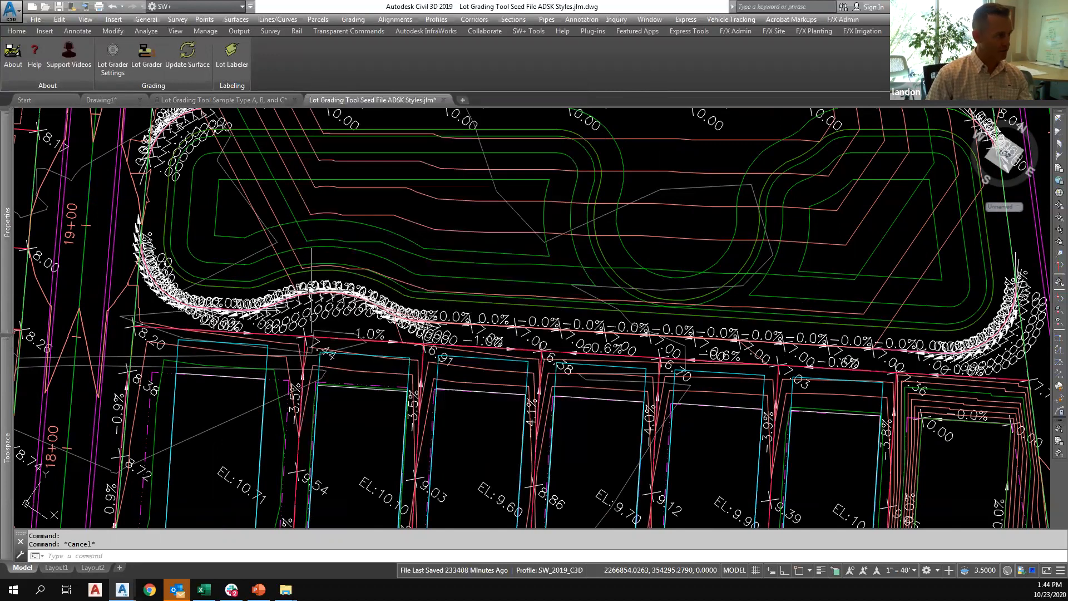
{"action": "key", "text": "Escape"}
{"action": "left_click", "coordinate": [444, 324]}
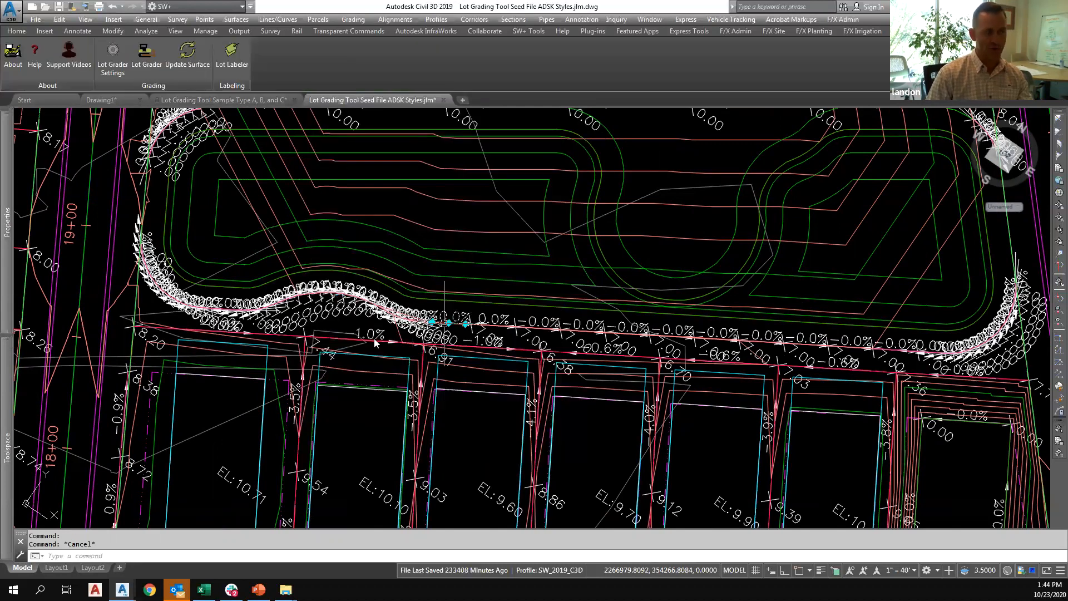
{"action": "key", "text": "Escape"}
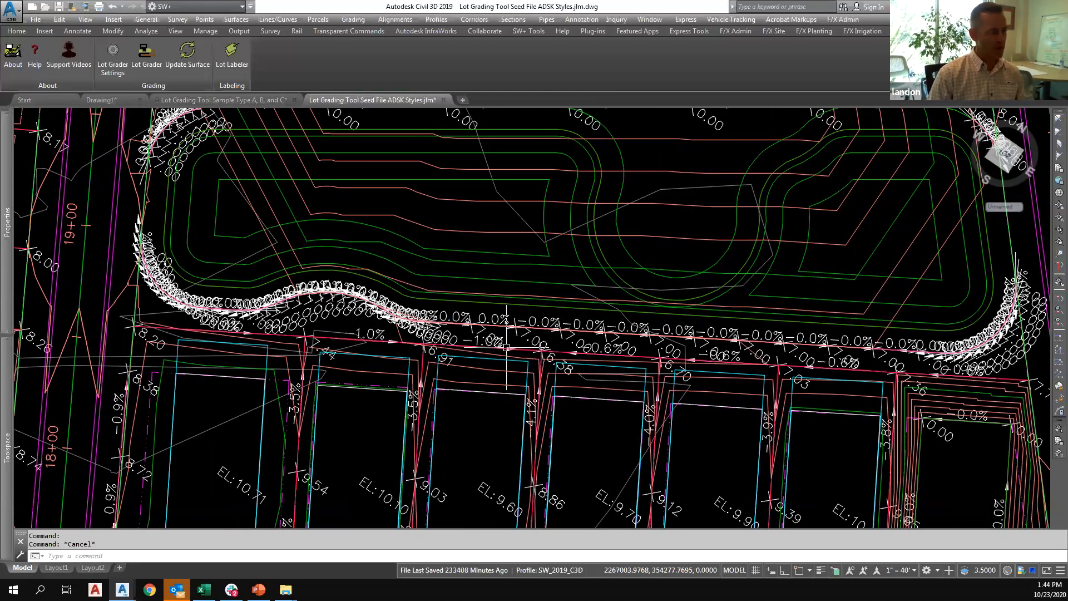
{"action": "scroll", "coordinate": [506, 347], "scroll_direction": "down", "scroll_amount": 6}
{"action": "middle_click_drag", "start_coordinate": [507, 382], "coordinate": [470, 344]}
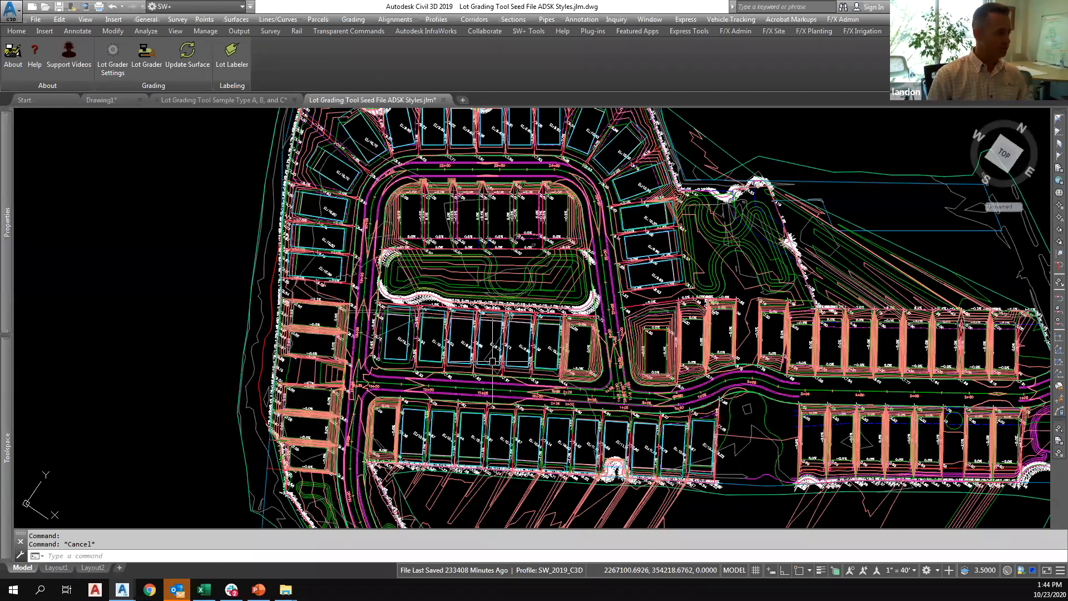
{"action": "scroll", "coordinate": [490, 344], "scroll_direction": "up", "scroll_amount": 10}
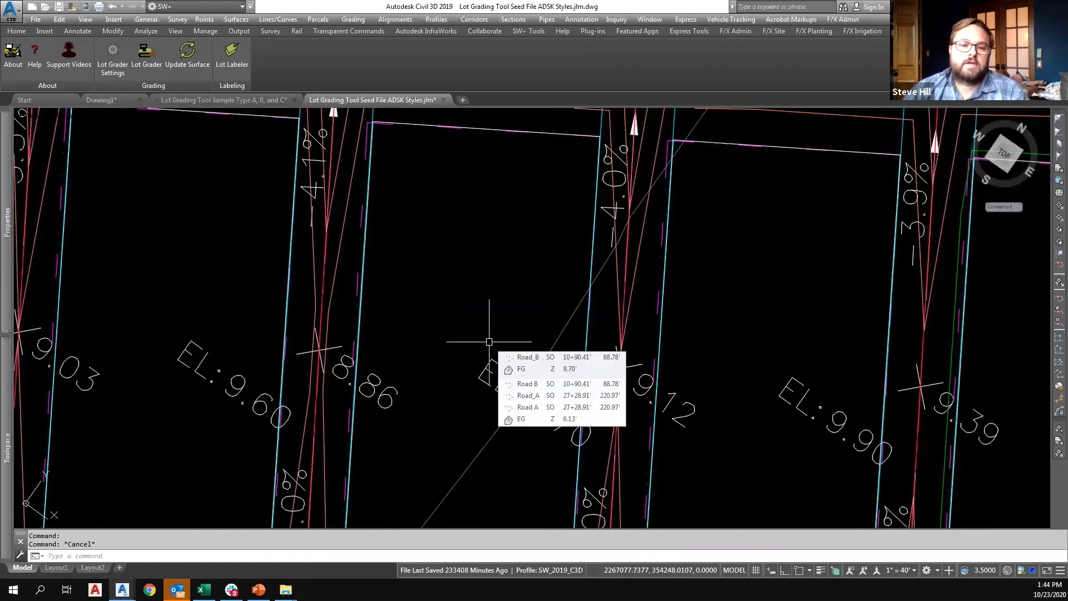
{"action": "scroll", "coordinate": [485, 332], "scroll_direction": "down", "scroll_amount": 2}
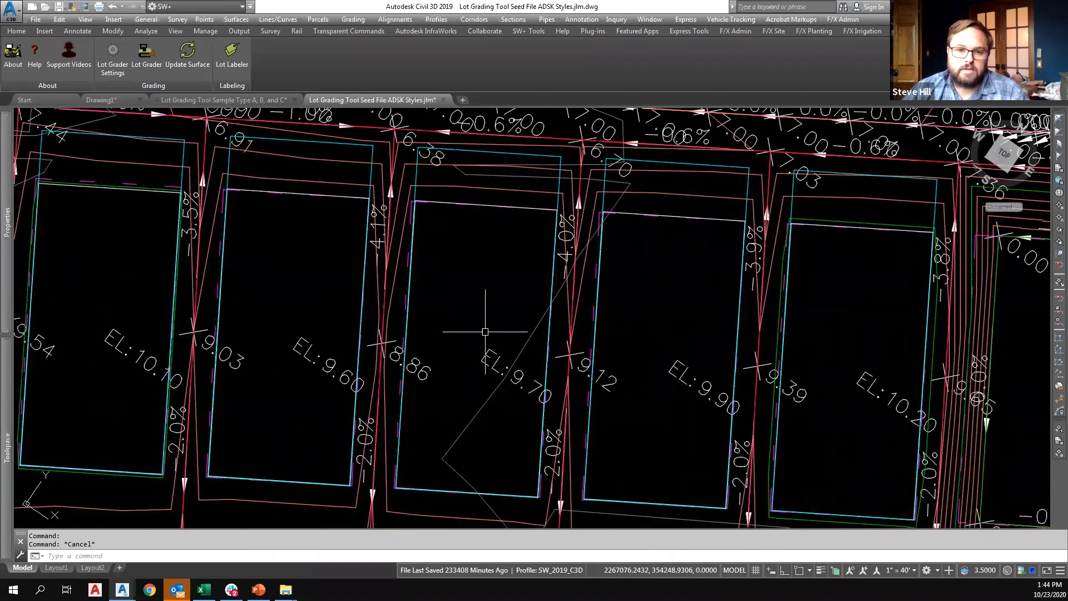
{"action": "scroll", "coordinate": [528, 308], "scroll_direction": "down", "scroll_amount": 2}
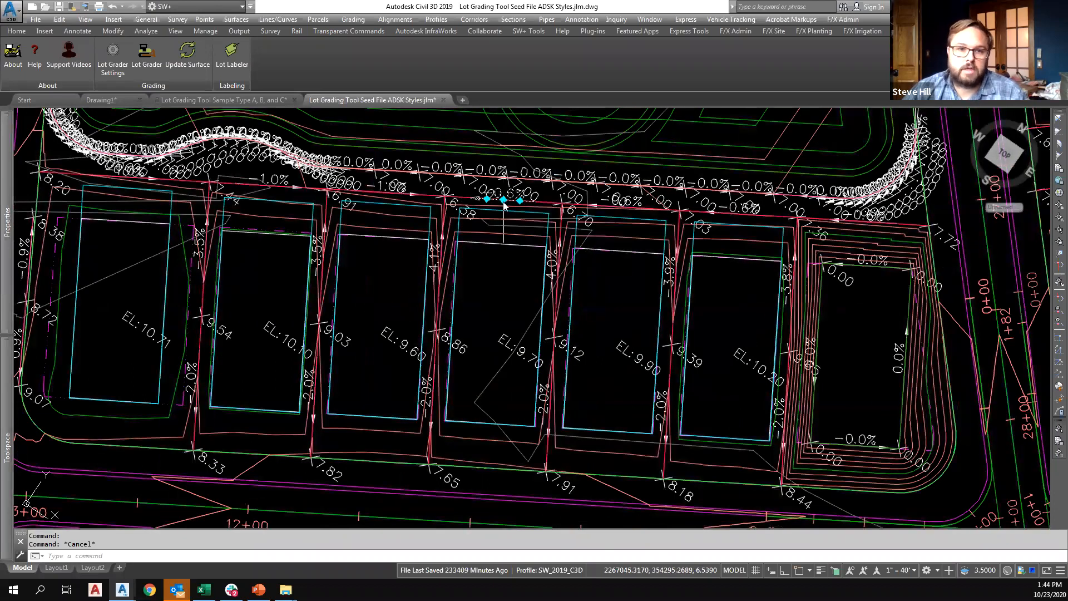
Select all feature lines similar to the rear lot line beside the pond and set their style to Basic Feature Line.
{"action": "left_click", "coordinate": [503, 200]}
{"action": "key", "text": "Escape"}
{"action": "left_click", "coordinate": [539, 202]}
{"action": "right_click", "coordinate": [535, 238]}
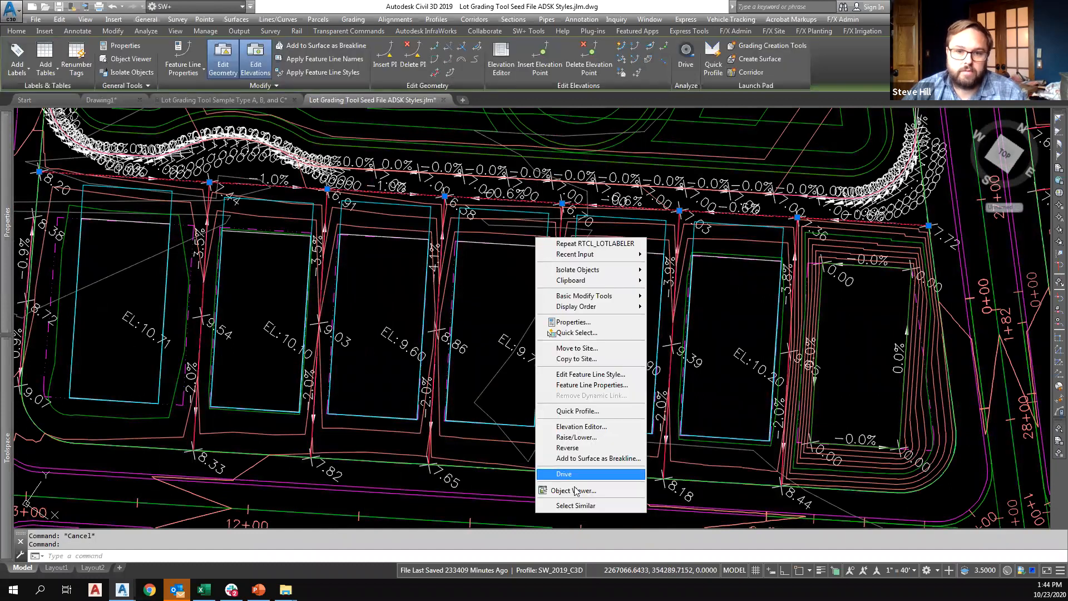
{"action": "left_click", "coordinate": [576, 505]}
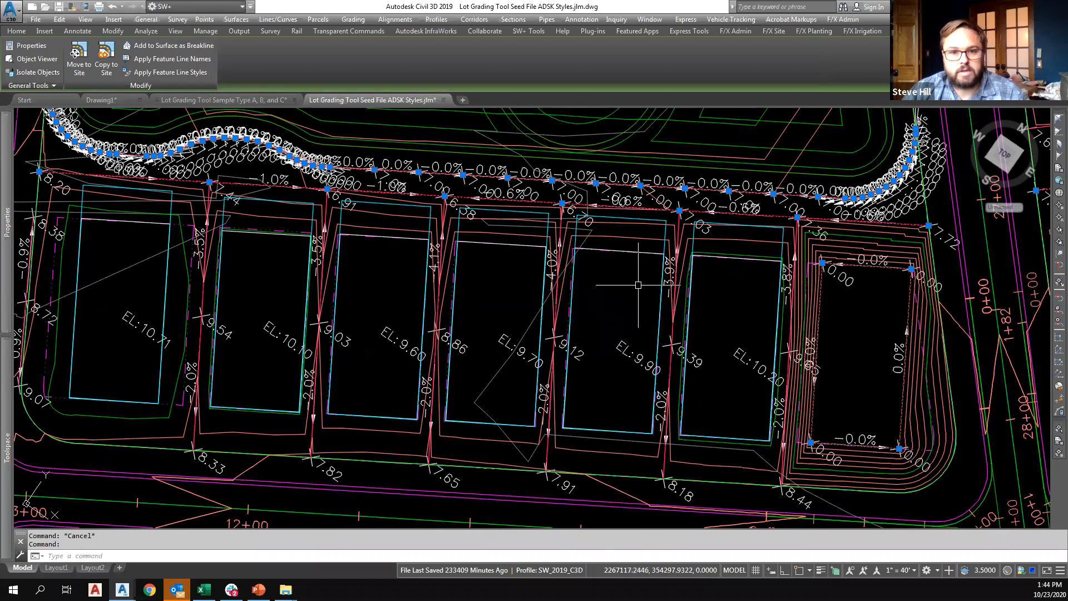
{"action": "middle_click_drag", "start_coordinate": [382, 258], "coordinate": [474, 347]}
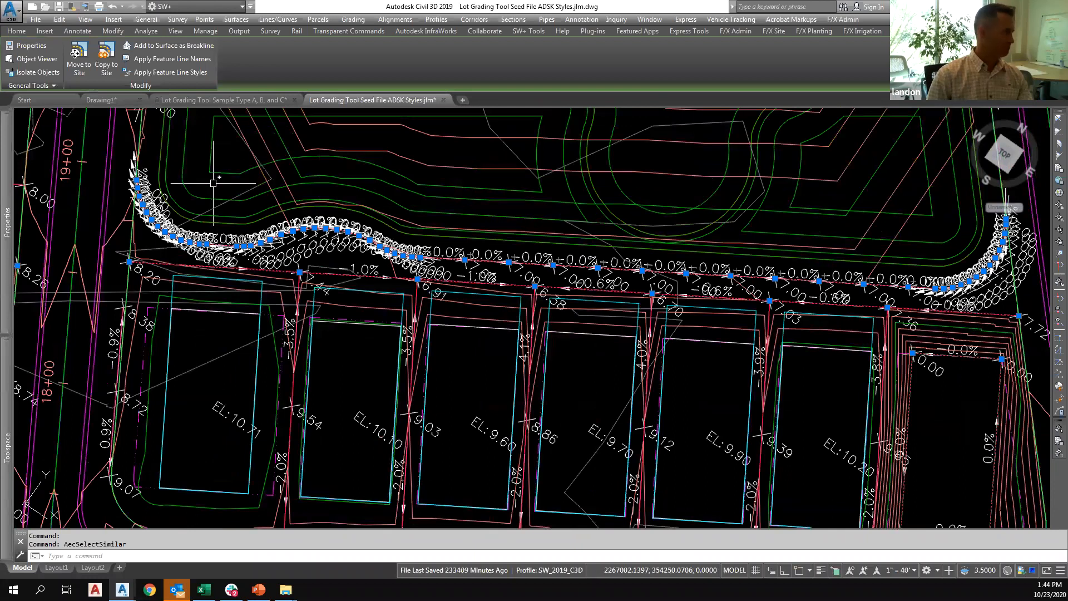
{"action": "key", "text": "ctrl+1"}
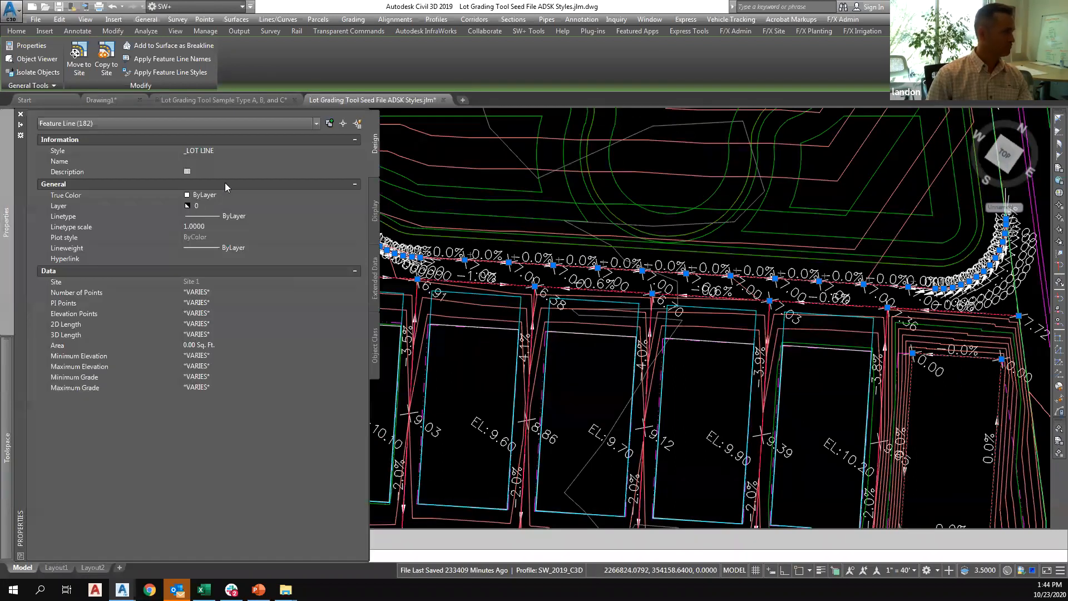
{"action": "left_click", "coordinate": [223, 154]}
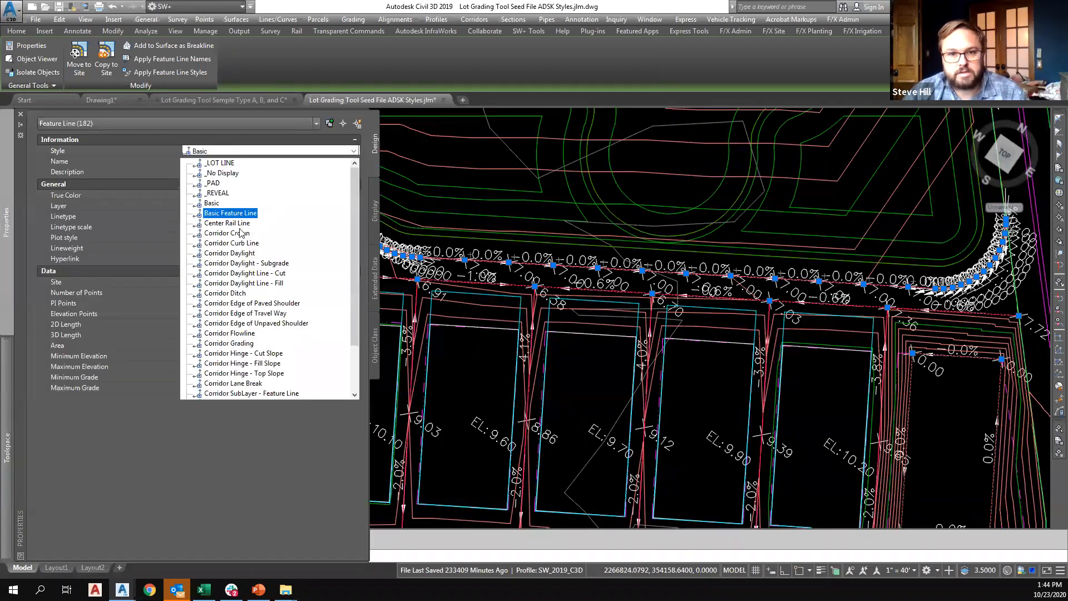
{"action": "left_click", "coordinate": [230, 212]}
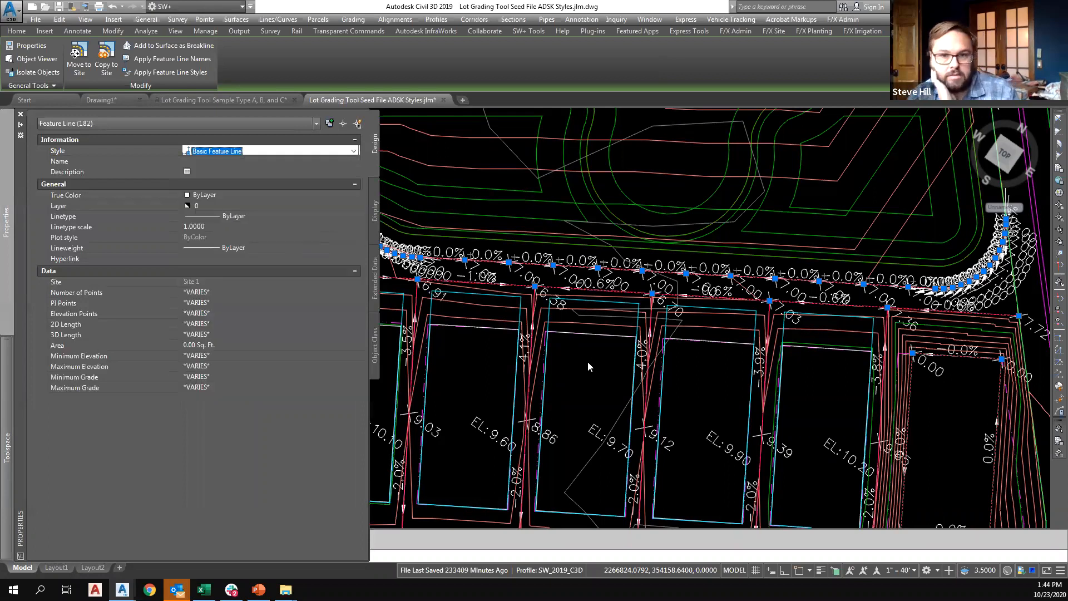
Rerun the Lot Labeler with Basic X markers for lot line spots and _No Markers for pad centers, dismissing the event report.
{"action": "key", "text": "ctrl+1"}
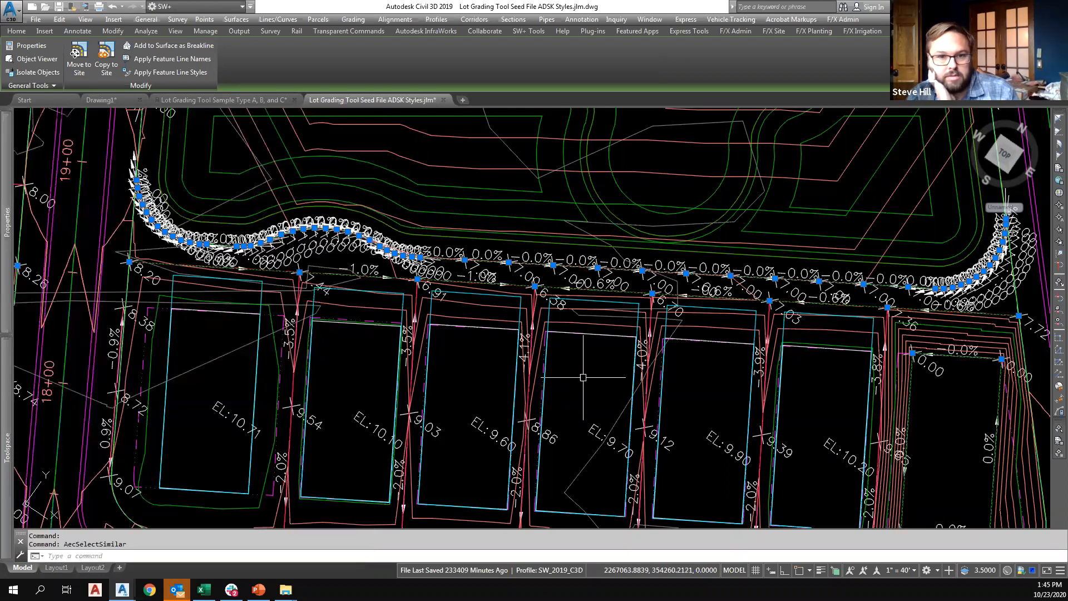
{"action": "key", "text": "Escape"}
{"action": "key", "text": "Escape"}
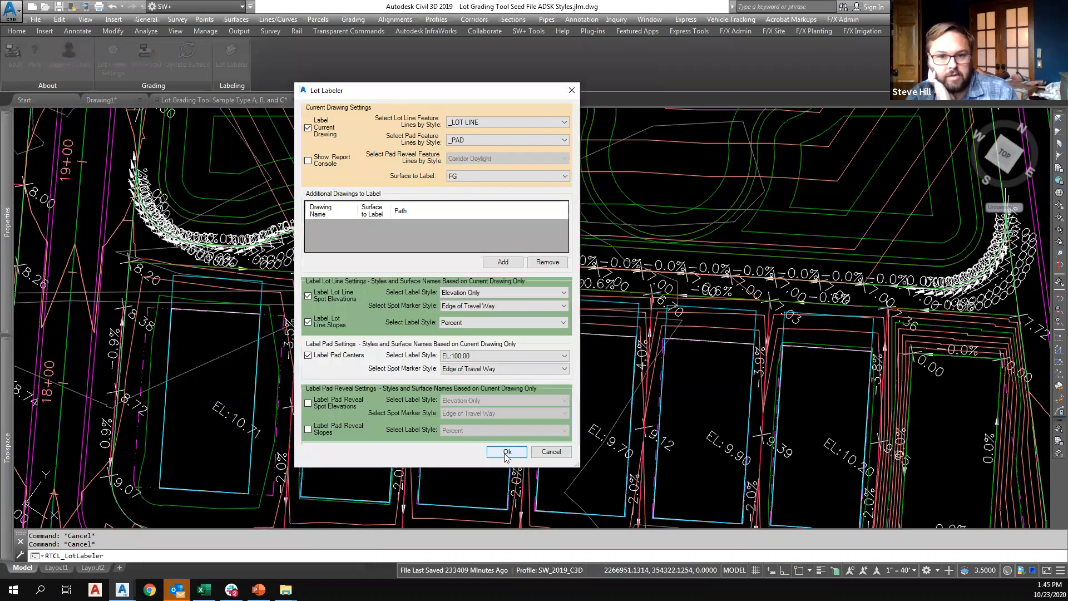
{"action": "left_click", "coordinate": [485, 304]}
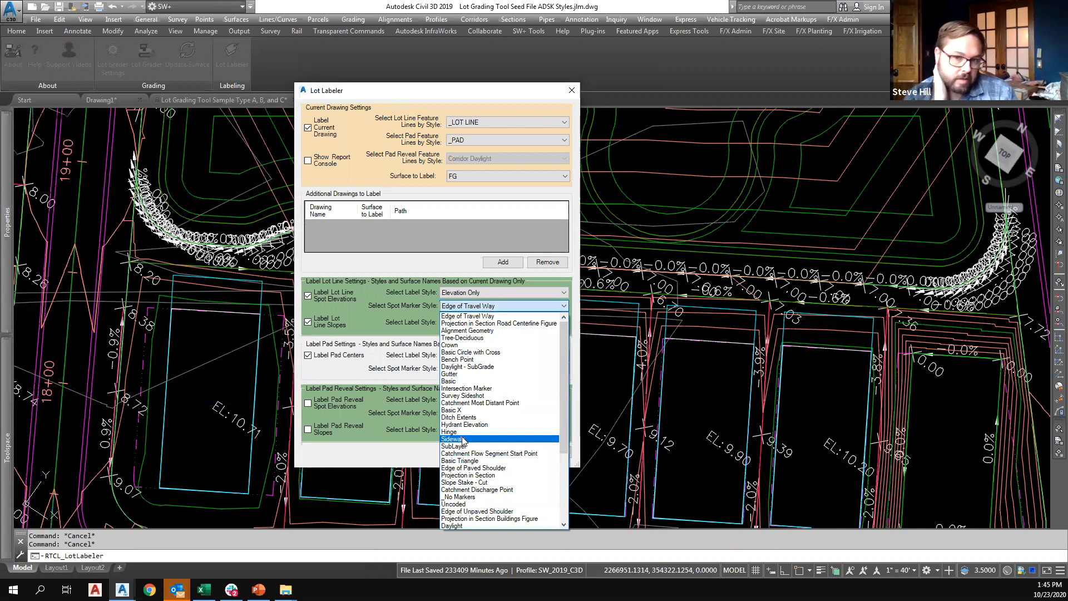
{"action": "left_click", "coordinate": [454, 411]}
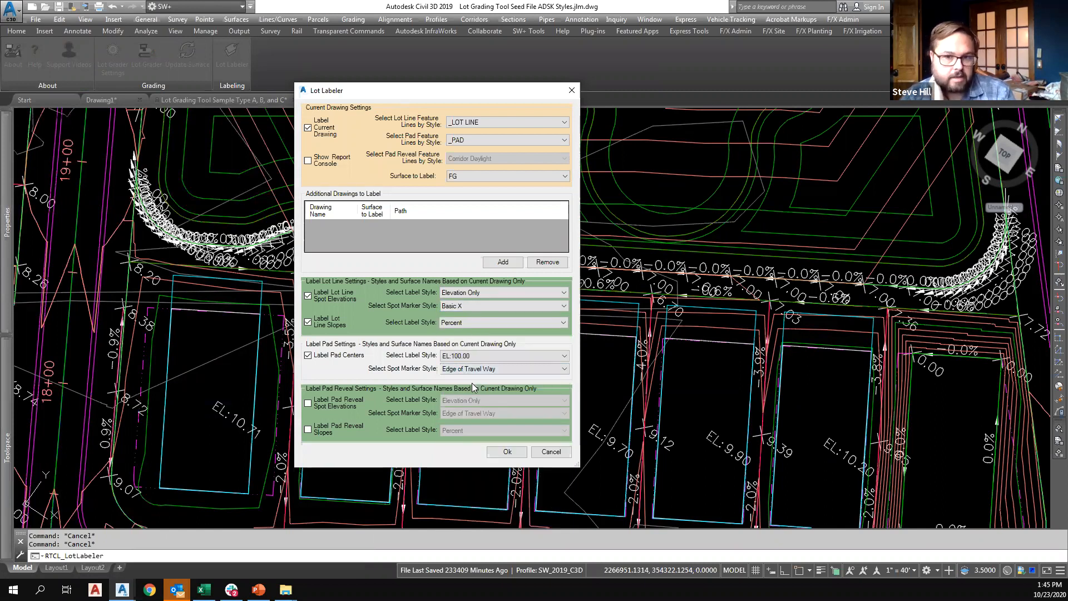
{"action": "left_click", "coordinate": [501, 368]}
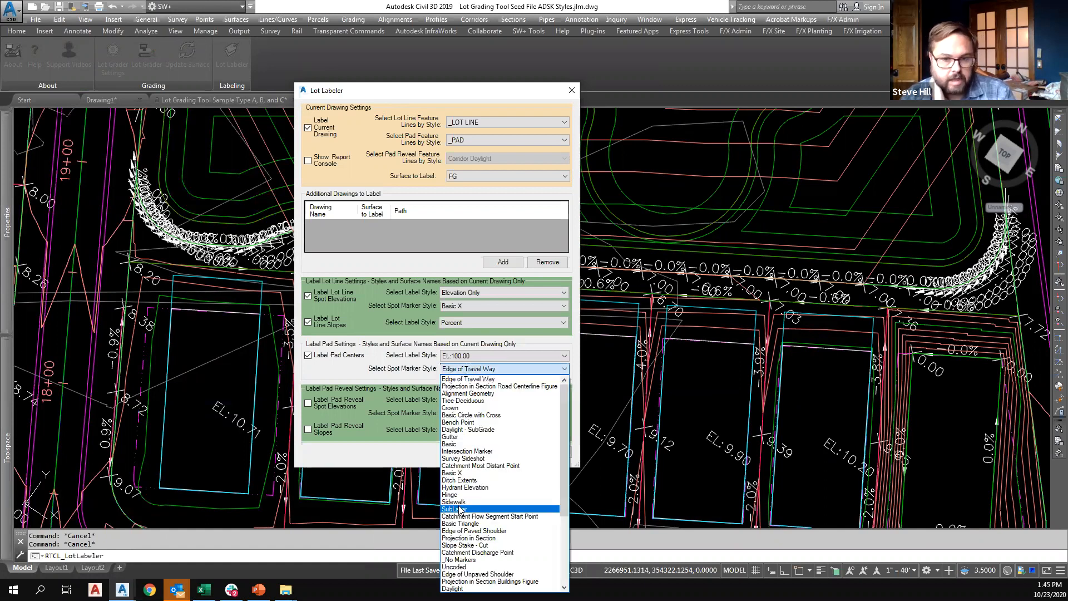
{"action": "left_click", "coordinate": [461, 561]}
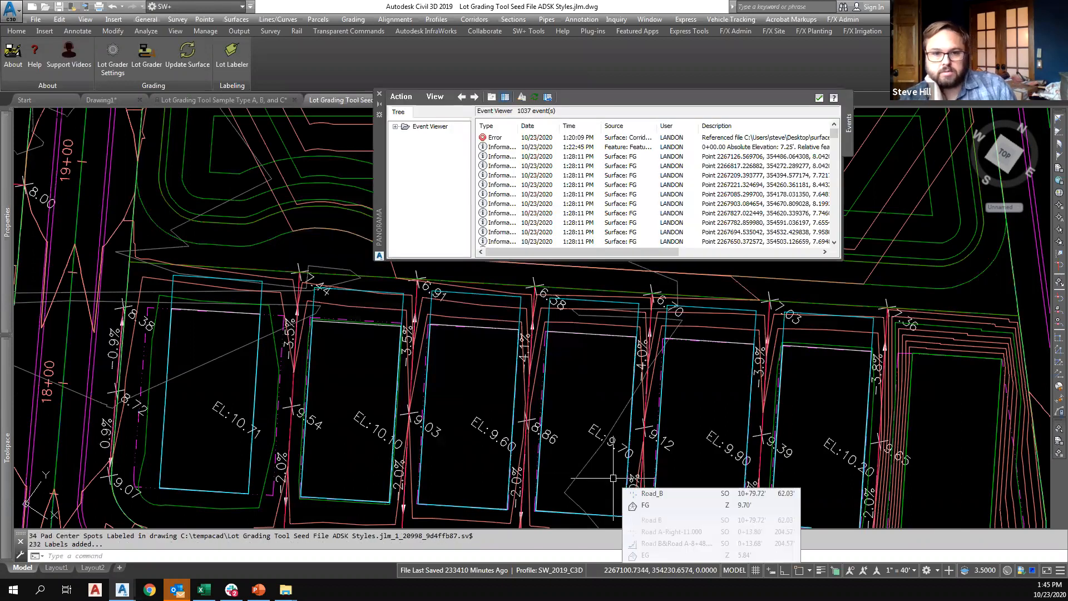
{"action": "left_click", "coordinate": [819, 98]}
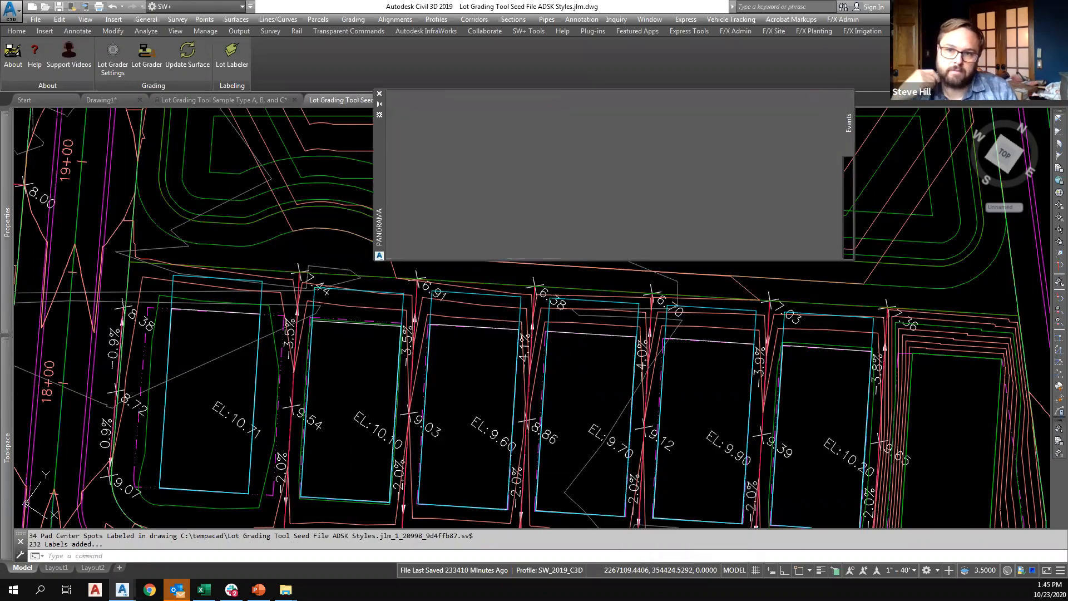
Inspect the regenerated lot labels and check the properties of a pad center elevation label above station 11+00.
{"action": "scroll", "coordinate": [671, 358], "scroll_direction": "down", "scroll_amount": 2}
{"action": "scroll", "coordinate": [671, 359], "scroll_direction": "down", "scroll_amount": 6}
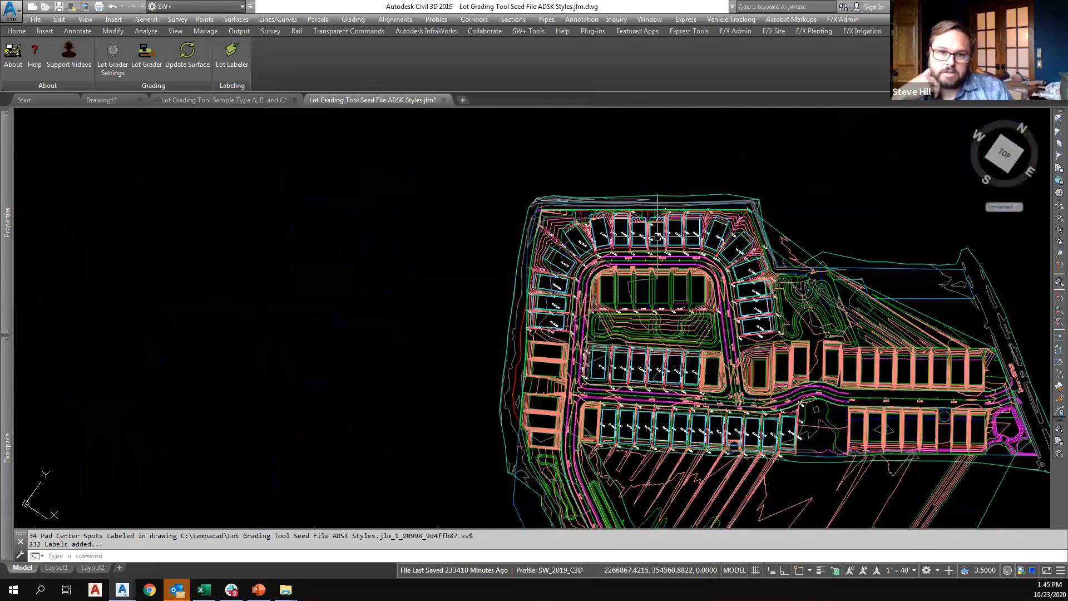
{"action": "scroll", "coordinate": [630, 371], "scroll_direction": "up", "scroll_amount": 2}
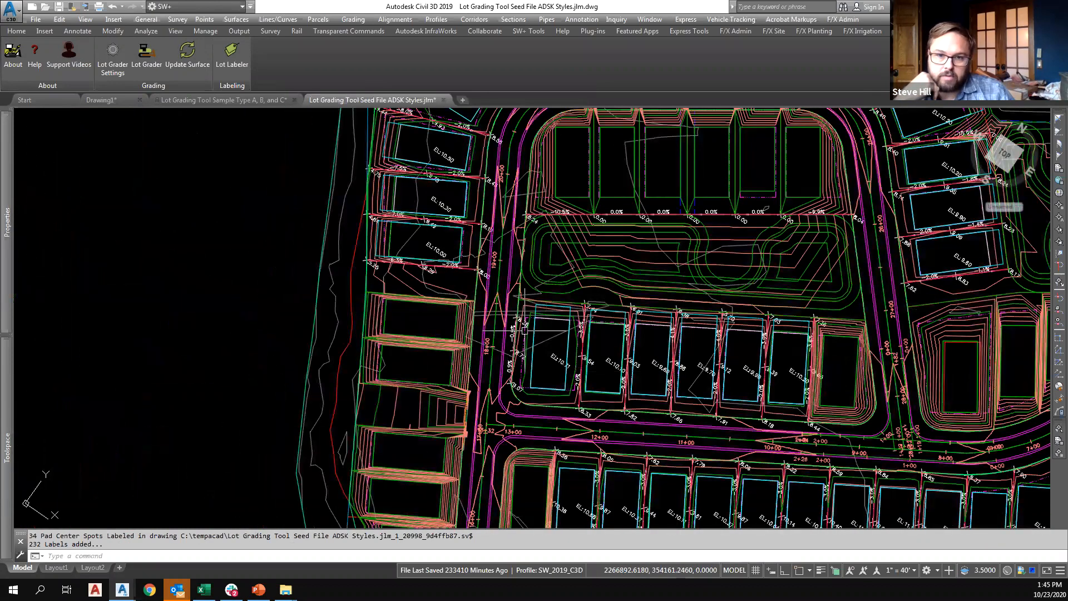
{"action": "scroll", "coordinate": [688, 374], "scroll_direction": "up", "scroll_amount": 5}
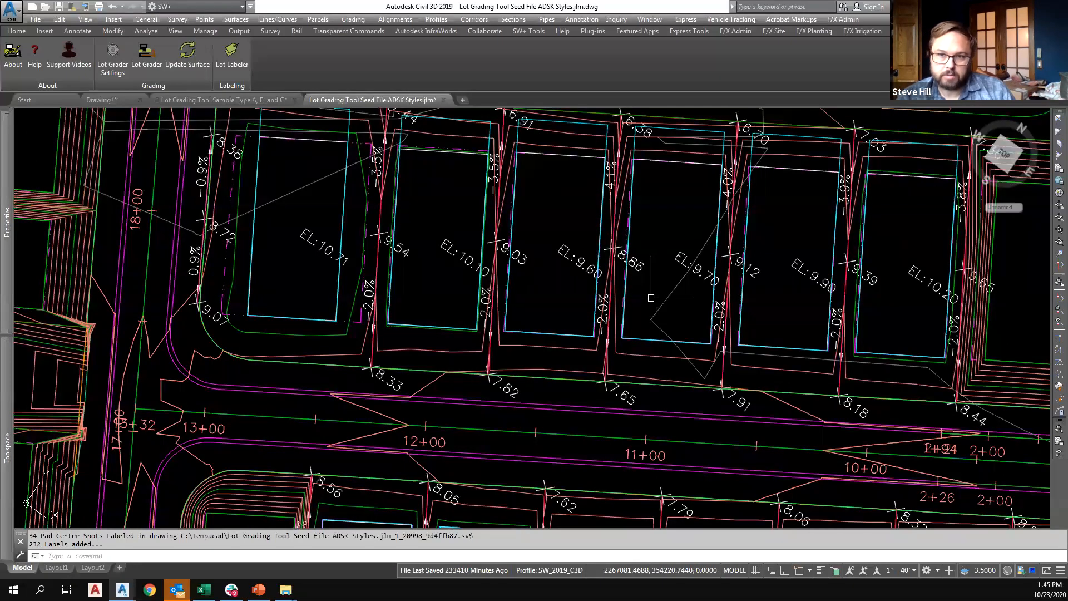
{"action": "left_click", "coordinate": [576, 265]}
{"action": "mouse_move", "coordinate": [3, 228]}
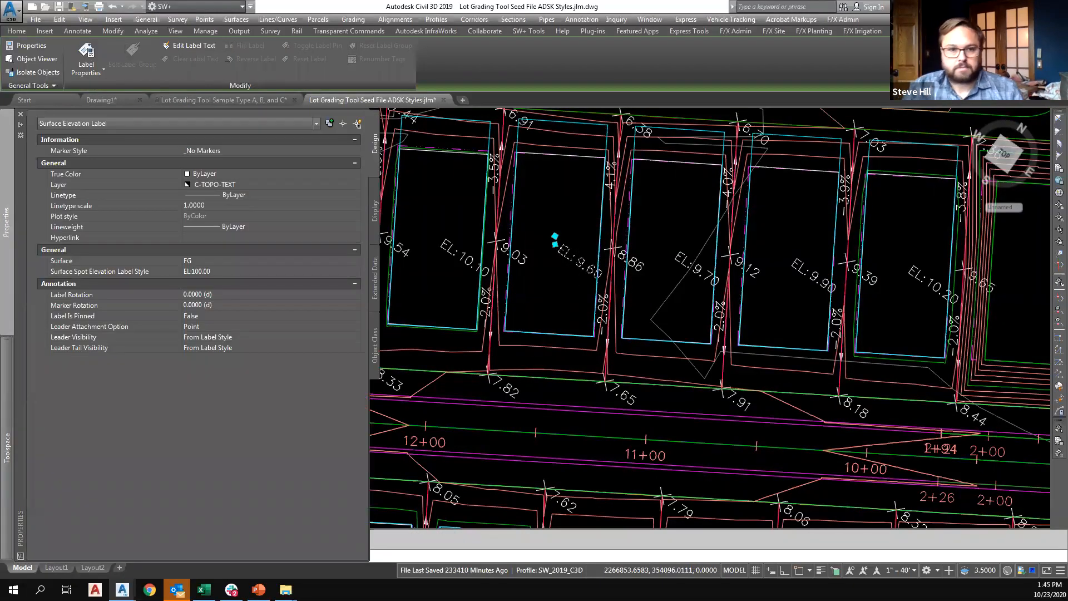
{"action": "key", "text": "Escape"}
{"action": "key", "text": "Escape"}
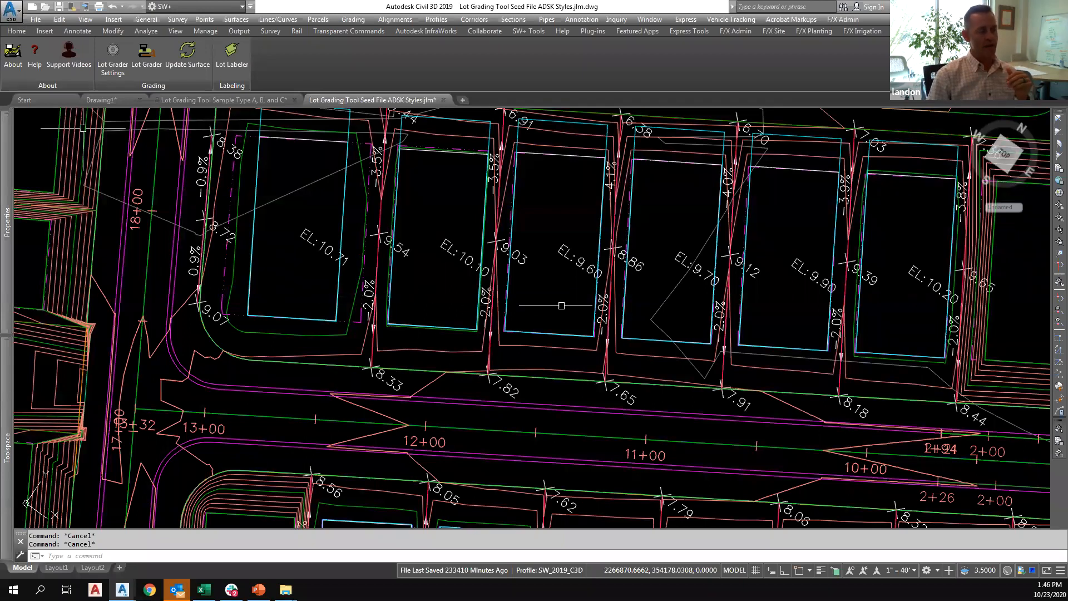
Select all labels similar to the pad center elevation label to see what is included, and clear the selection.
{"action": "left_click", "coordinate": [564, 260]}
{"action": "right_click", "coordinate": [564, 266]}
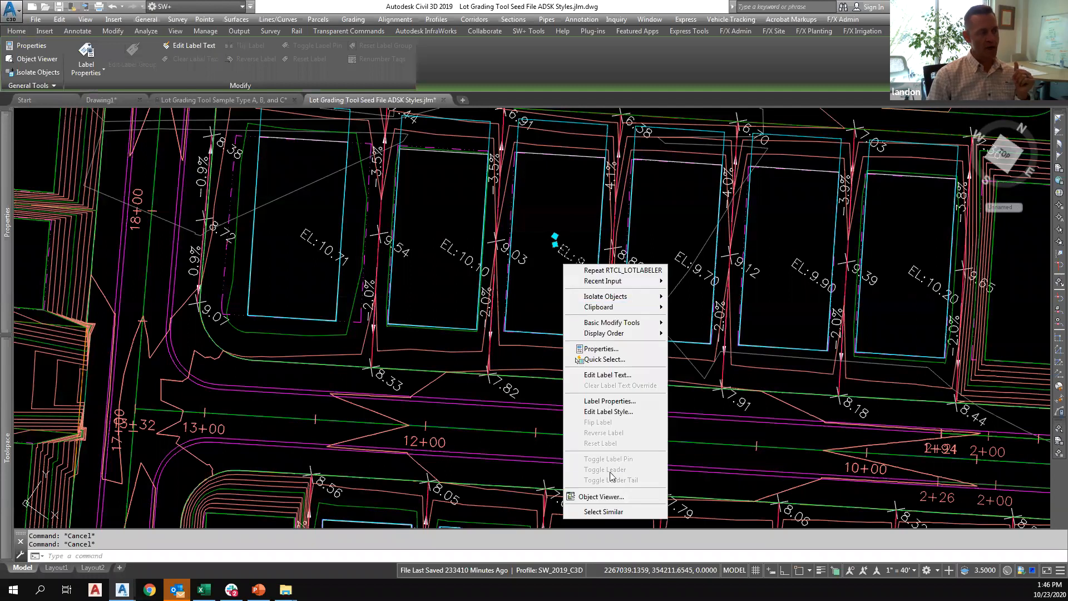
{"action": "left_click", "coordinate": [612, 512]}
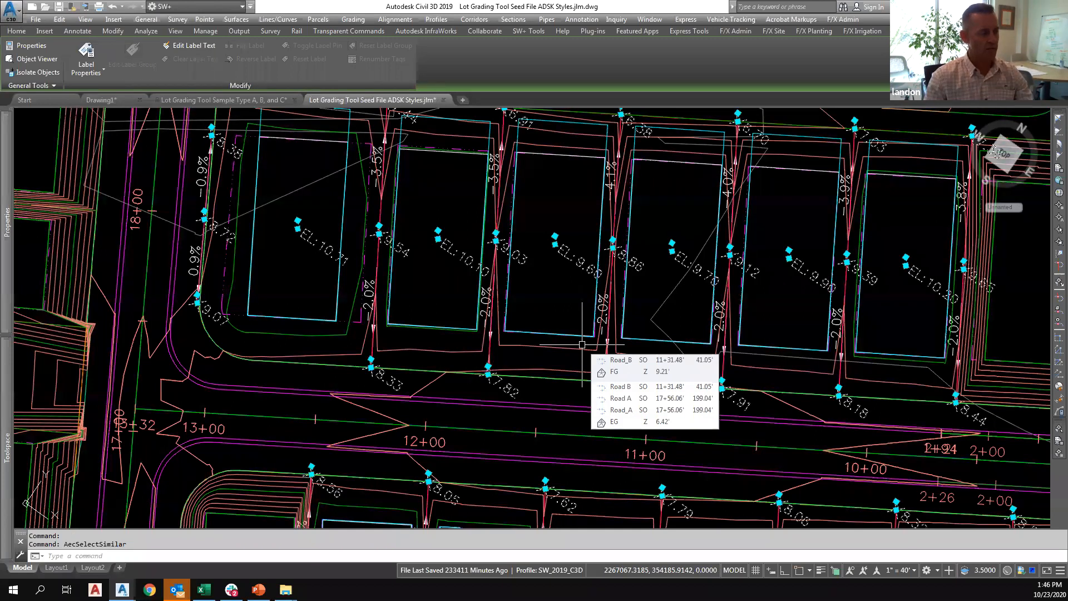
{"action": "key", "text": "Escape"}
{"action": "key", "text": "Escape"}
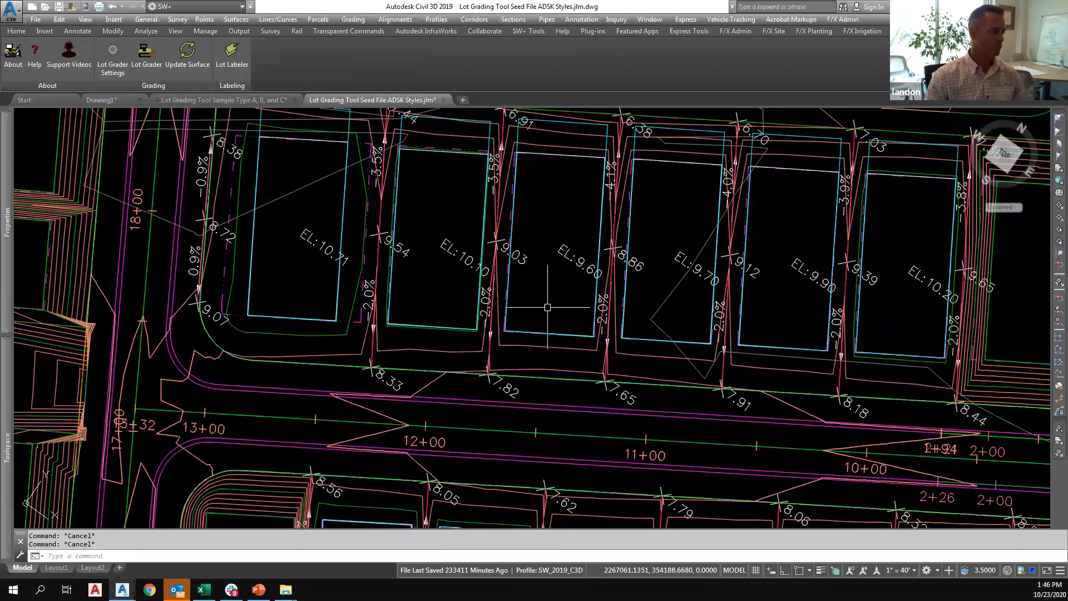
Examine the label coverage of the lots across the whole subdivision, including the lots along the southern road.
{"action": "scroll", "coordinate": [547, 307], "scroll_direction": "down", "scroll_amount": 8}
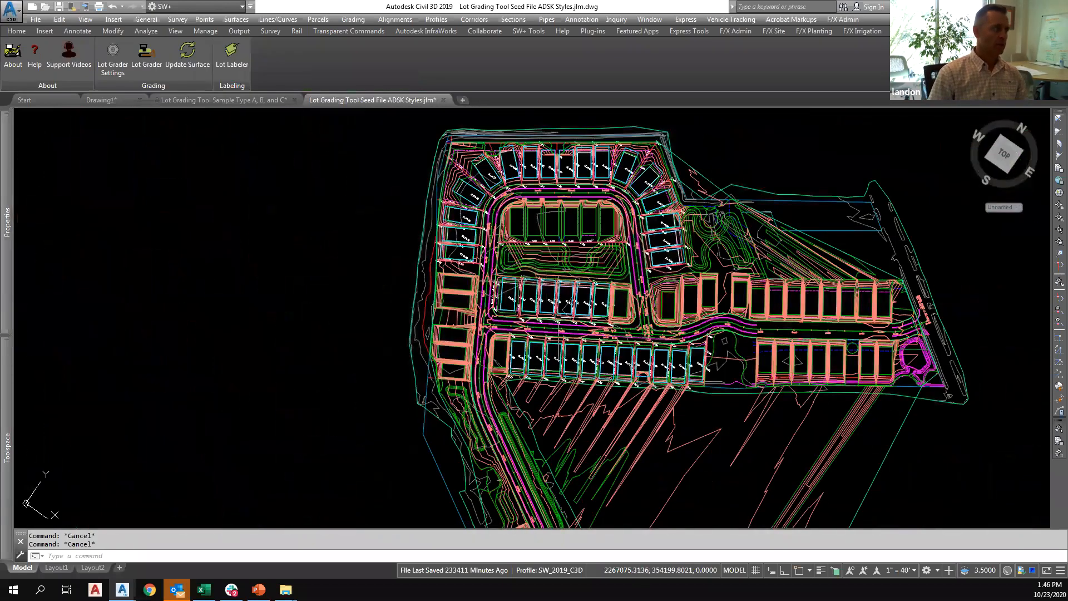
{"action": "scroll", "coordinate": [558, 320], "scroll_direction": "up", "scroll_amount": 2}
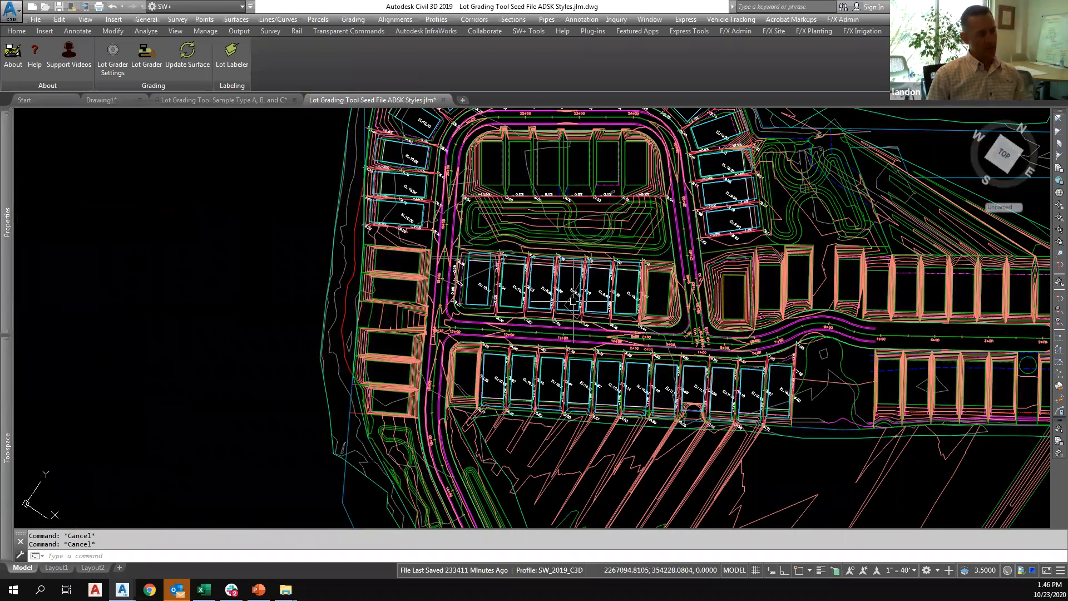
{"action": "scroll", "coordinate": [573, 301], "scroll_direction": "down", "scroll_amount": 6}
{"action": "mouse_move", "coordinate": [531, 359]}
{"action": "middle_mouse_down"}
{"action": "mouse_move", "coordinate": [501, 346]}
{"action": "mouse_move", "coordinate": [485, 290]}
{"action": "middle_mouse_up"}
{"action": "scroll", "coordinate": [487, 249], "scroll_direction": "up", "scroll_amount": 2}
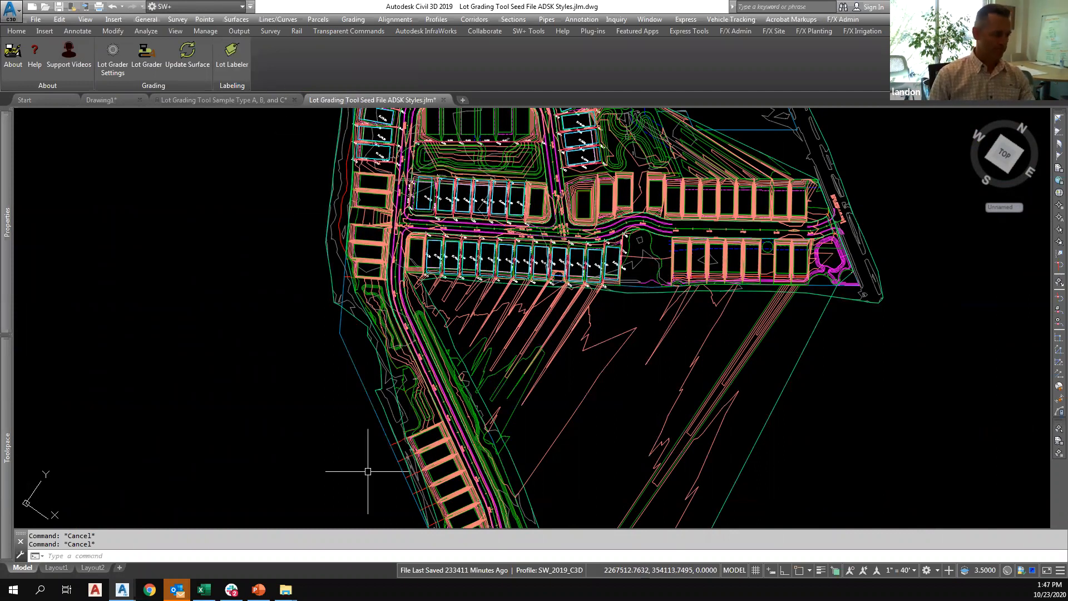
{"action": "middle_click_drag", "start_coordinate": [417, 139], "coordinate": [386, 229]}
{"action": "scroll", "coordinate": [386, 229], "scroll_direction": "up", "scroll_amount": 5}
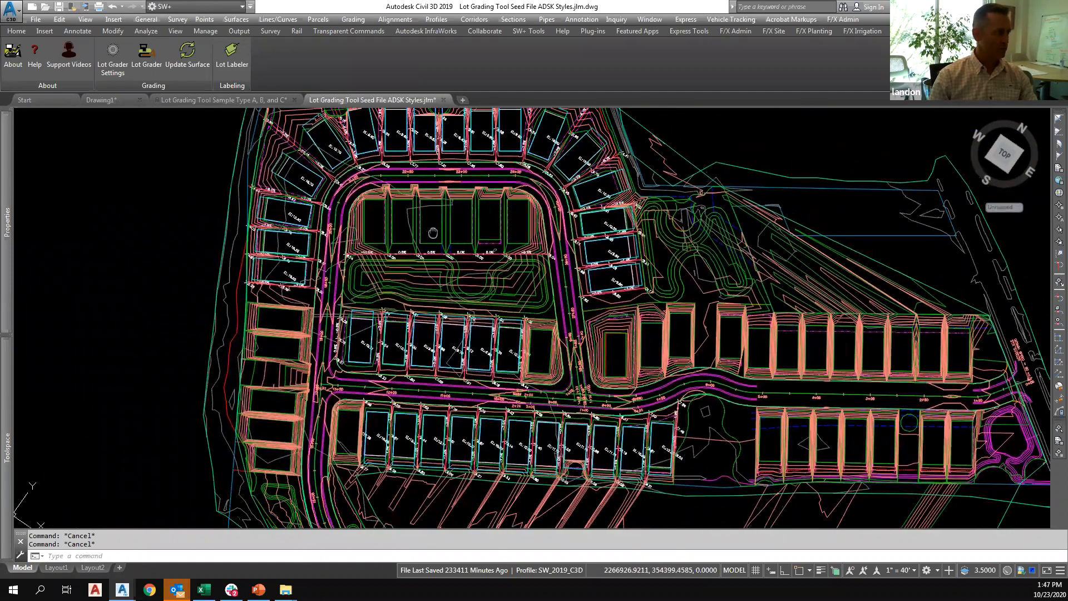
{"action": "middle_click_drag", "start_coordinate": [426, 284], "coordinate": [426, 255]}
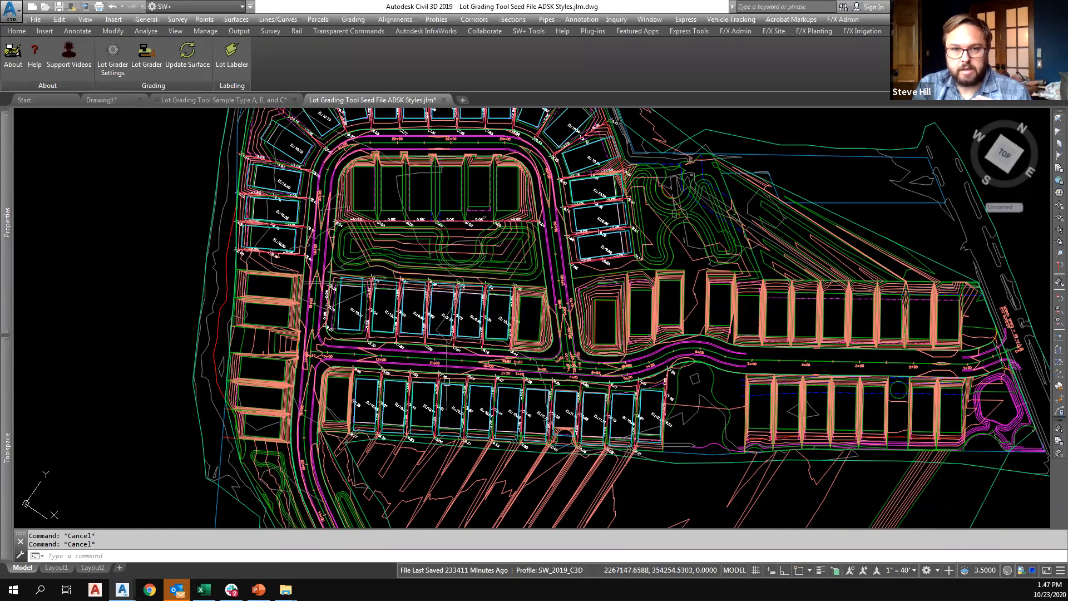
Start the Lot Labeler again and add Lot Grading Tool Seed File.dwg as an additional drawing to label.
{"action": "left_click", "coordinate": [231, 58]}
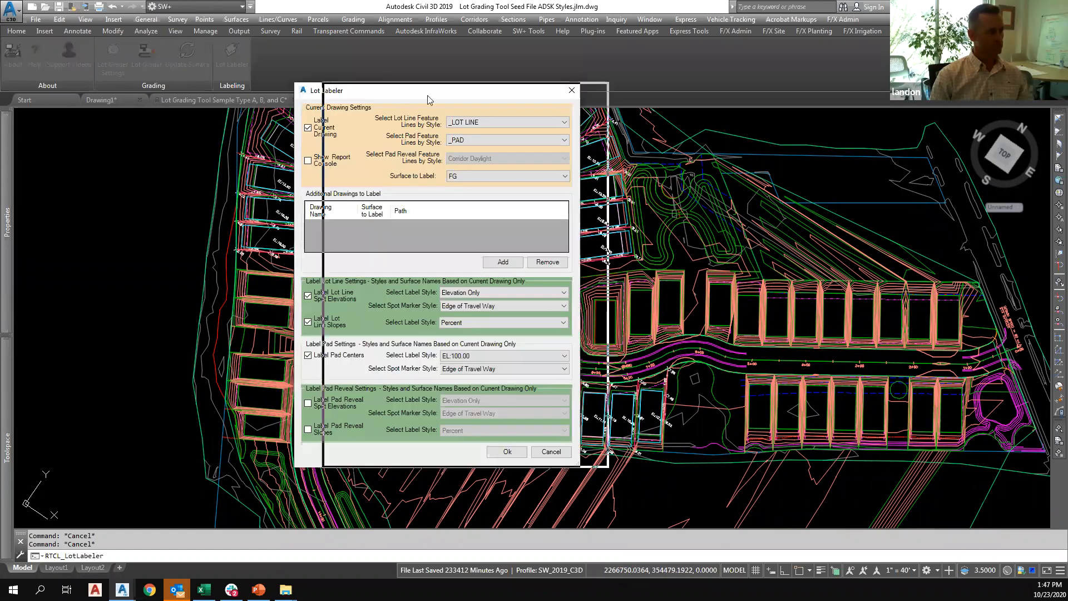
{"action": "left_click_drag", "start_coordinate": [427, 96], "coordinate": [526, 105]}
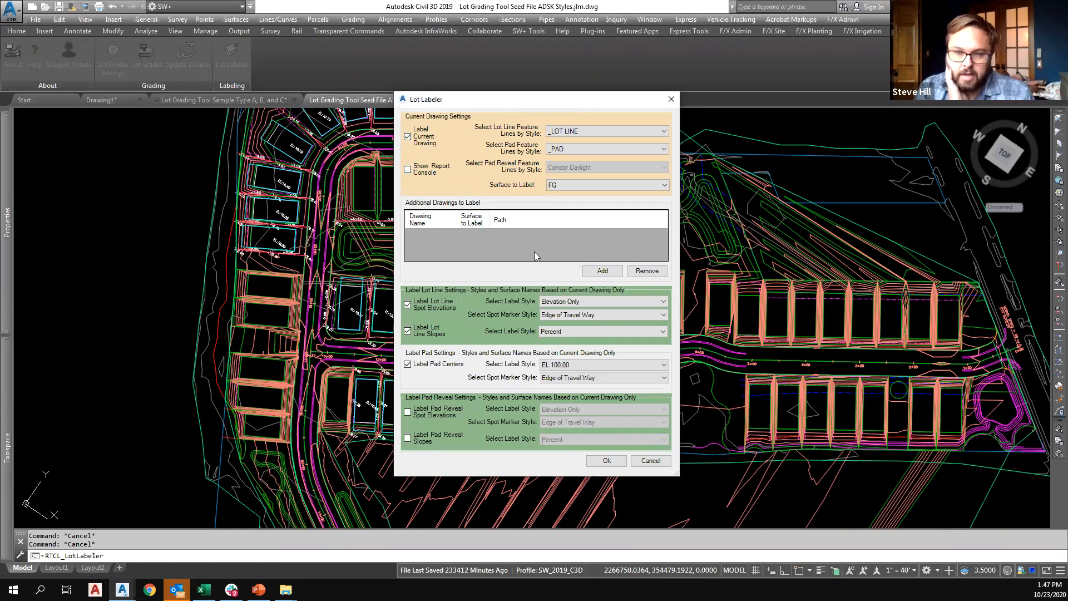
{"action": "left_click", "coordinate": [603, 270]}
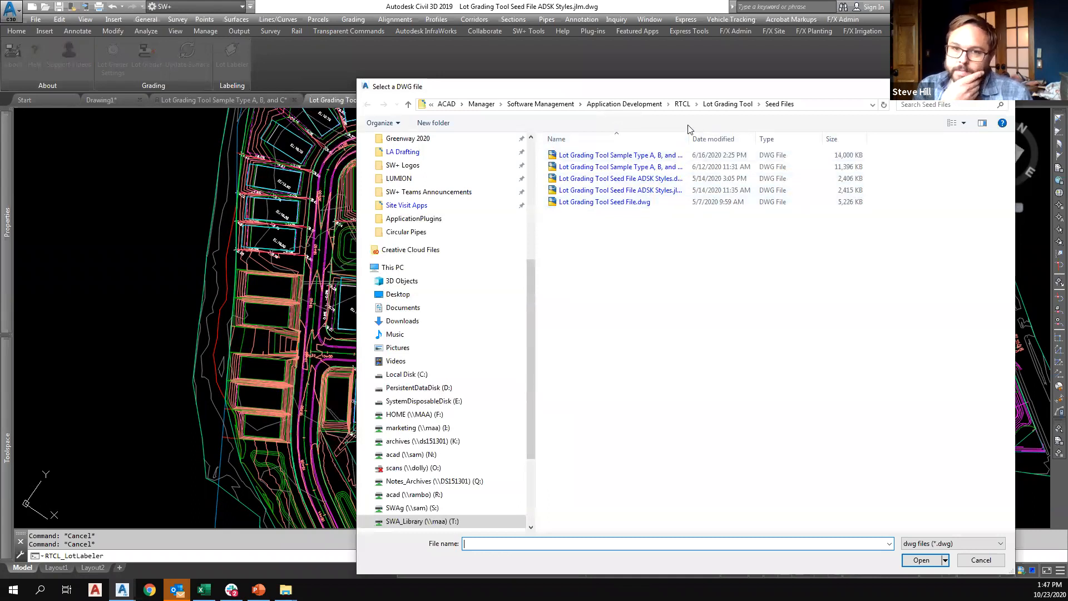
{"action": "left_click_drag", "start_coordinate": [654, 88], "coordinate": [673, 83]}
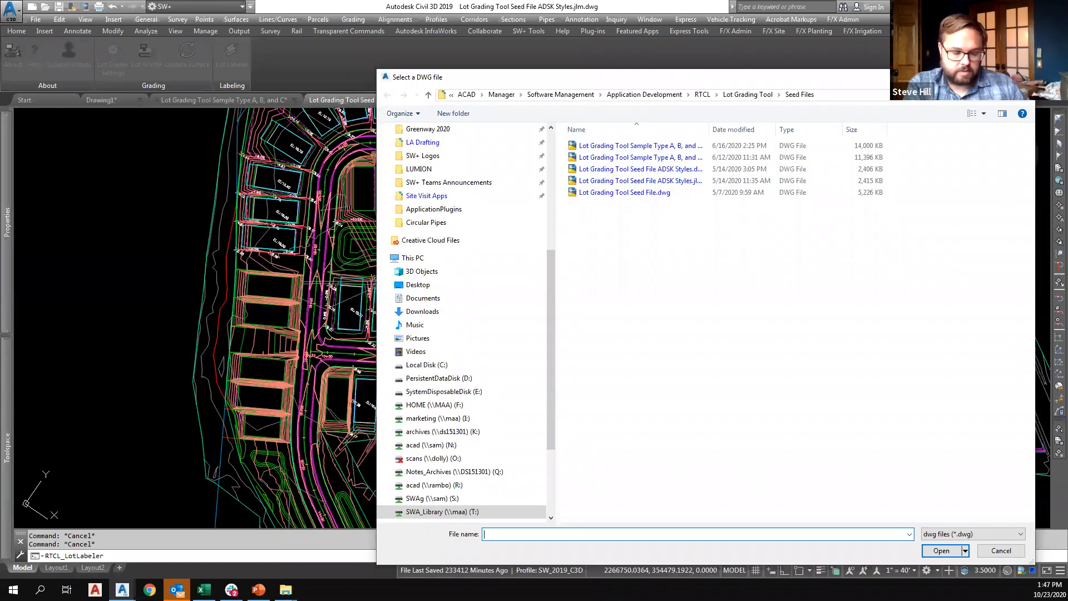
{"action": "left_click", "coordinate": [624, 192]}
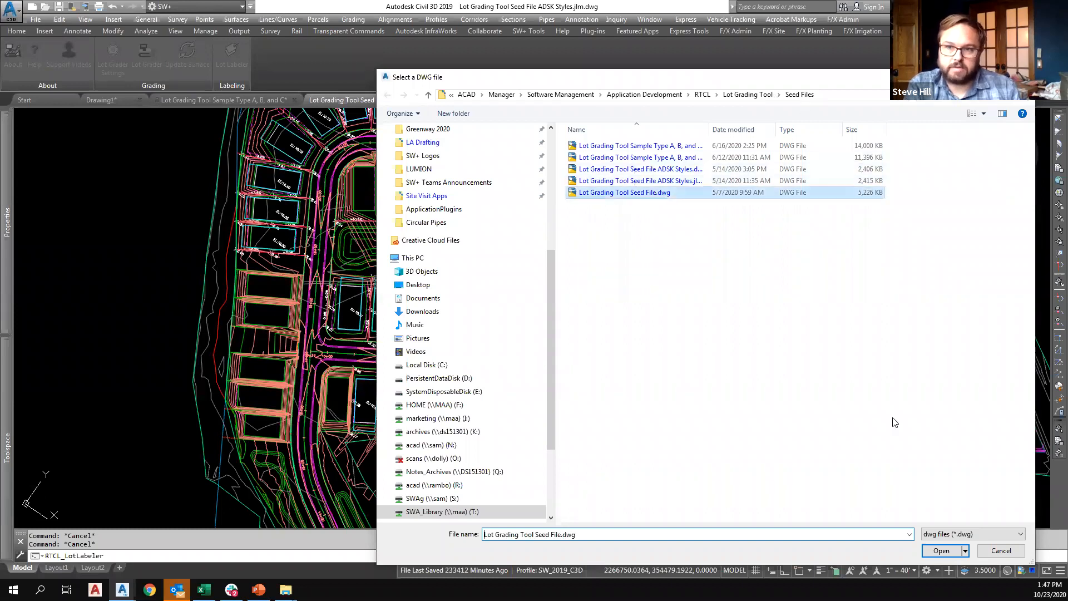
{"action": "left_click", "coordinate": [941, 550]}
Choose FG as the surface to label for the added seed drawing and review the available surface choices.
{"action": "left_click", "coordinate": [506, 235]}
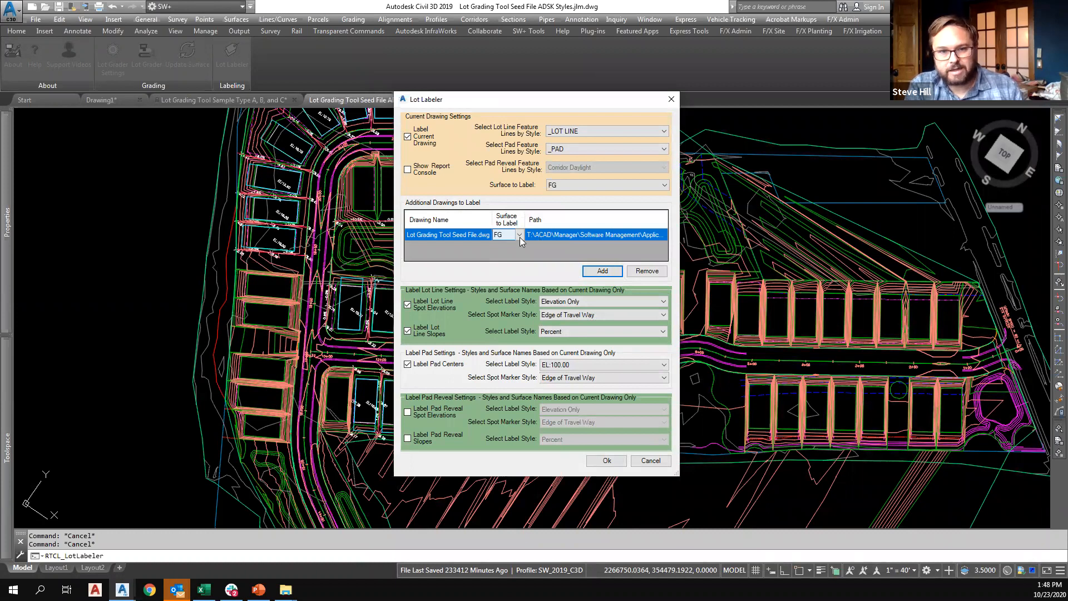
{"action": "left_click", "coordinate": [520, 236]}
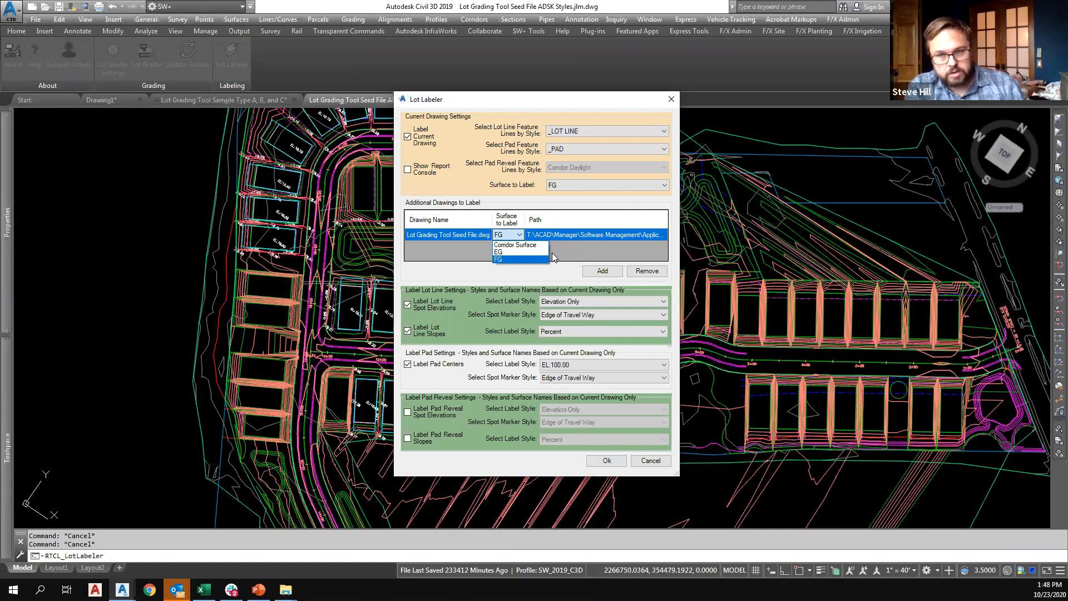
{"action": "left_click", "coordinate": [535, 259]}
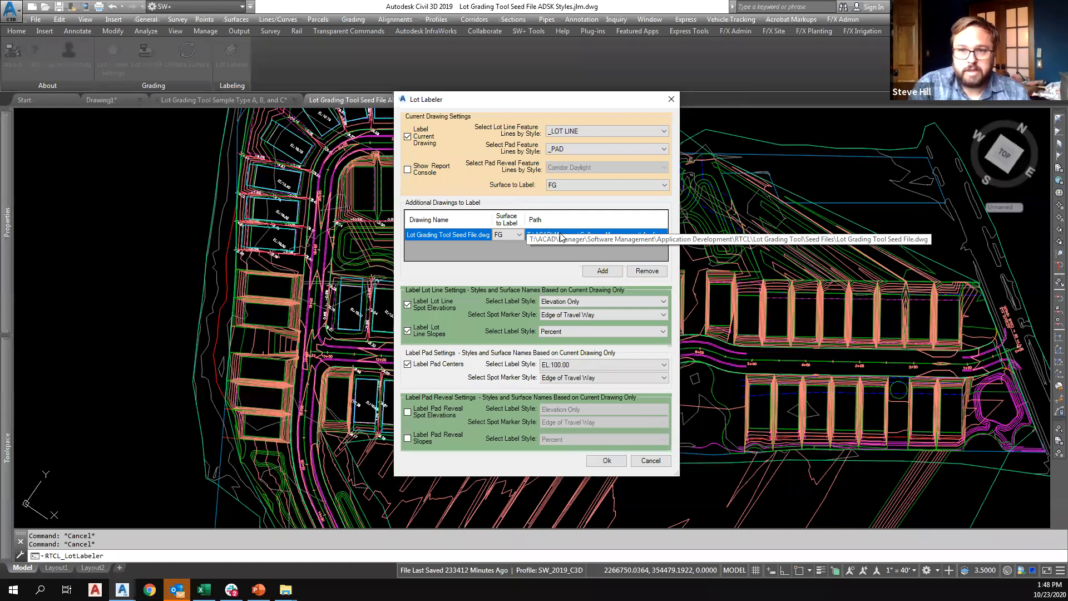
{"action": "left_click", "coordinate": [519, 234]}
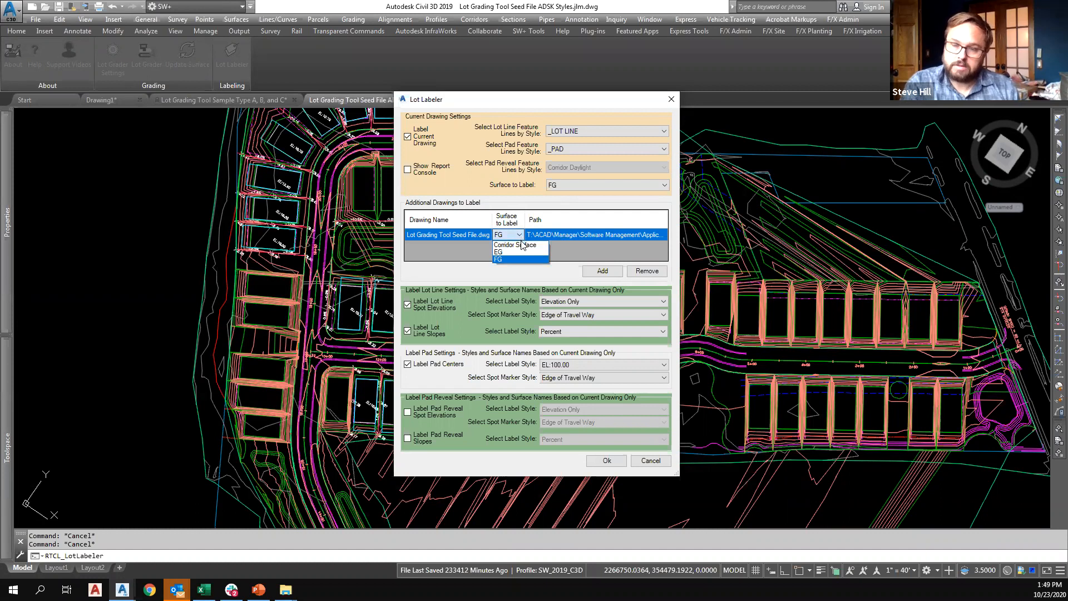
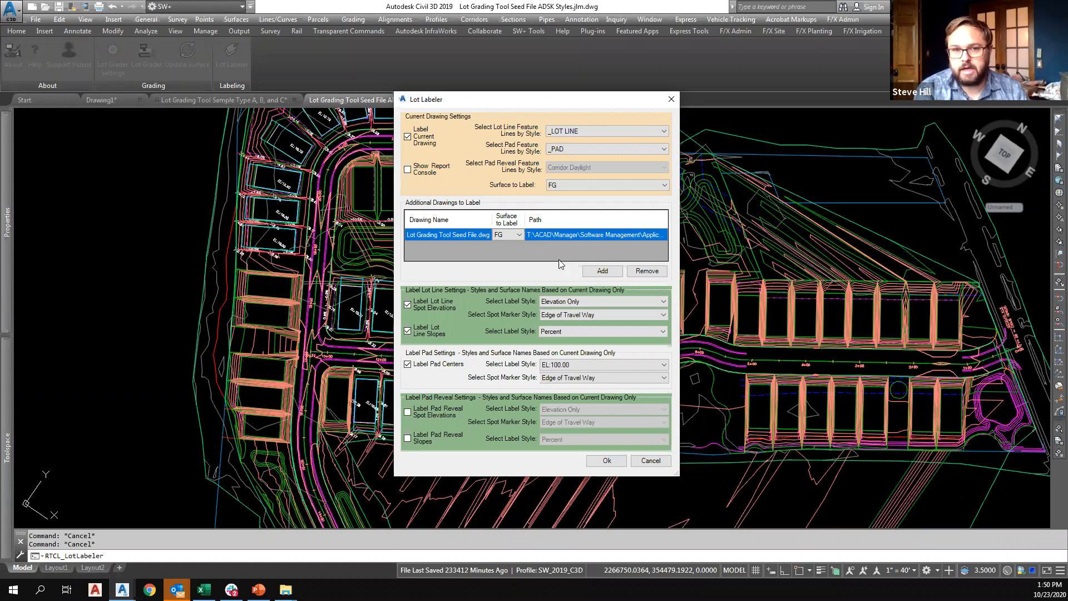
Add Lot Grading Tool Sample Type A, B, and C.dwg as another additional drawing to label.
{"action": "left_click", "coordinate": [594, 269]}
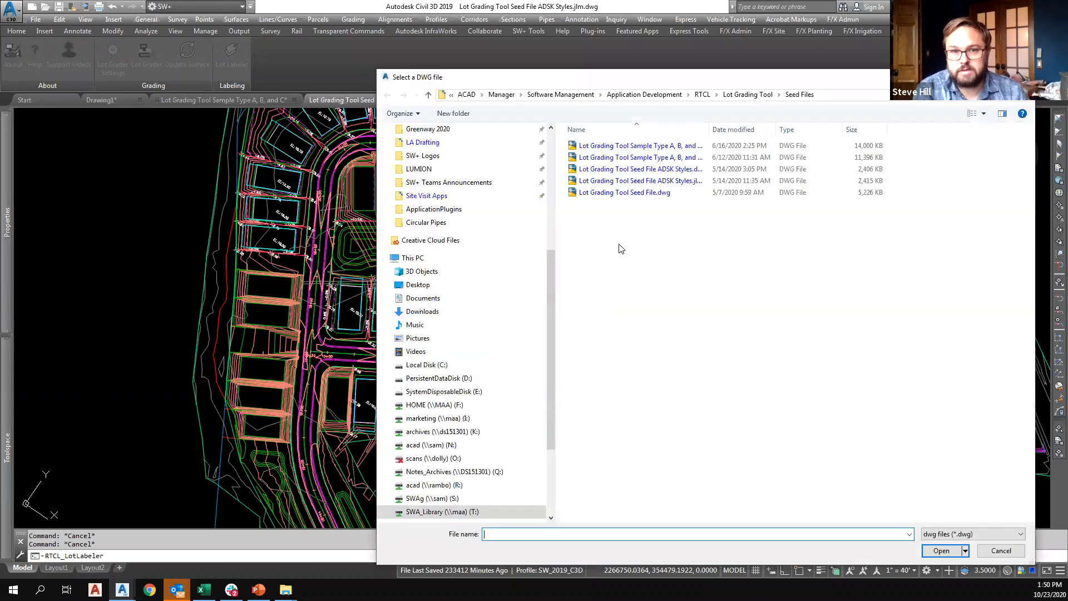
{"action": "left_click", "coordinate": [942, 550]}
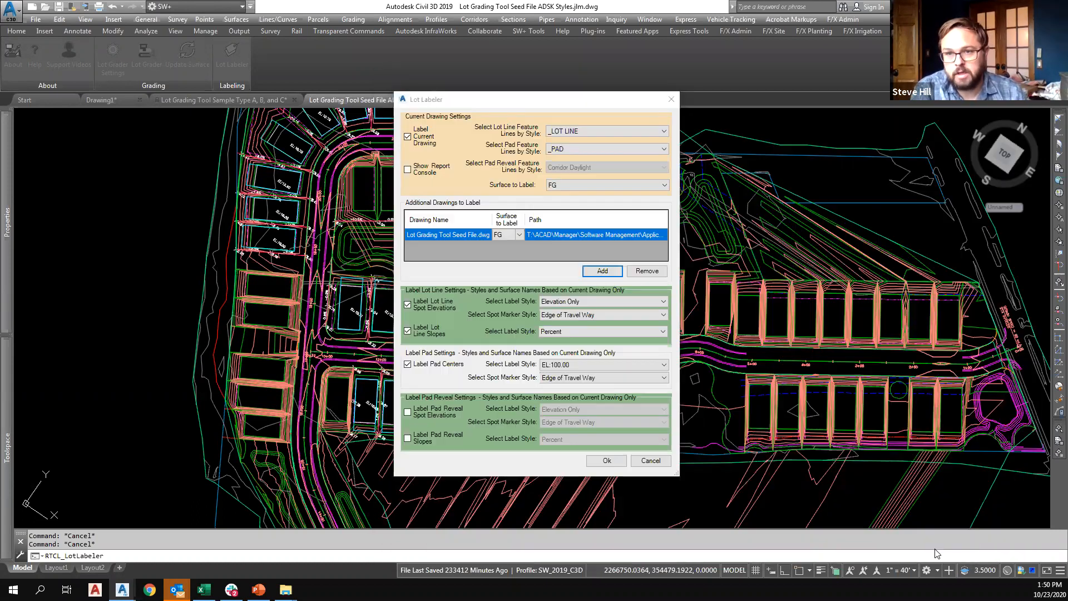
{"action": "left_click", "coordinate": [620, 319]}
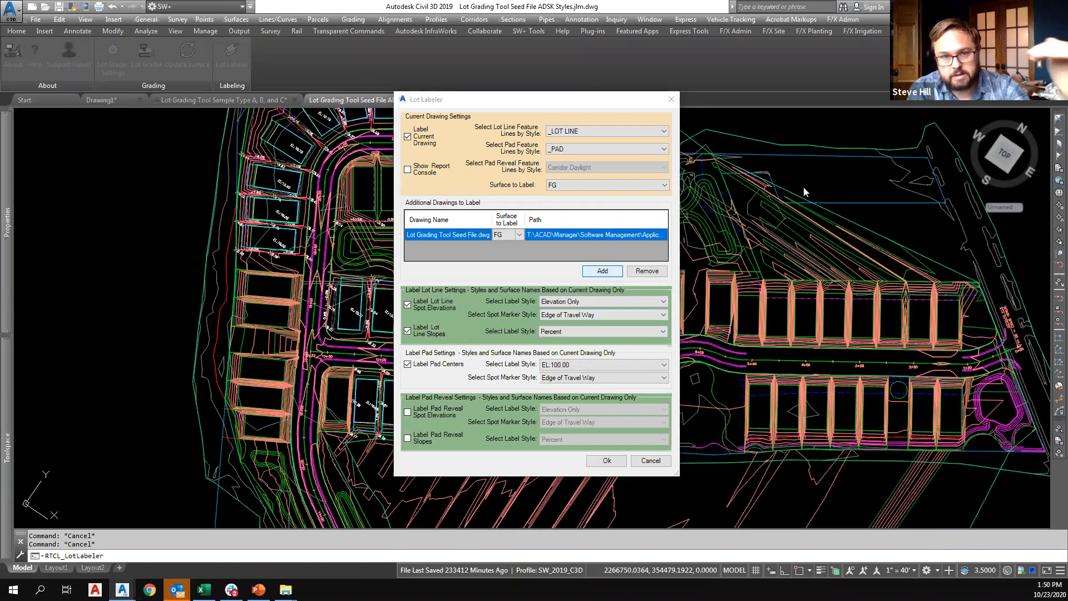
{"action": "left_click", "coordinate": [595, 270]}
{"action": "left_click", "coordinate": [688, 157]}
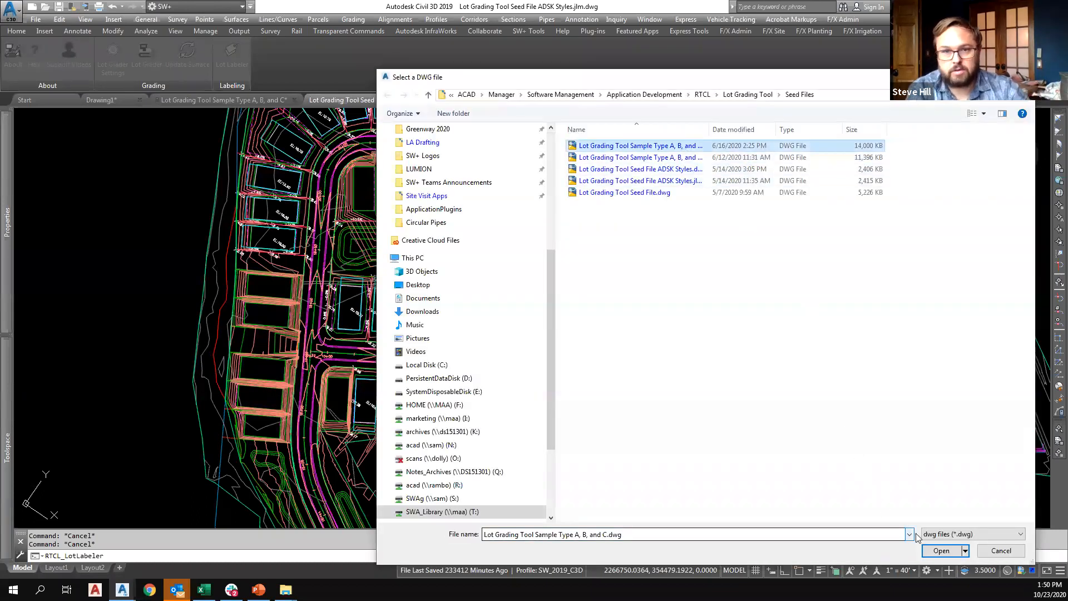
{"action": "left_click", "coordinate": [941, 551]}
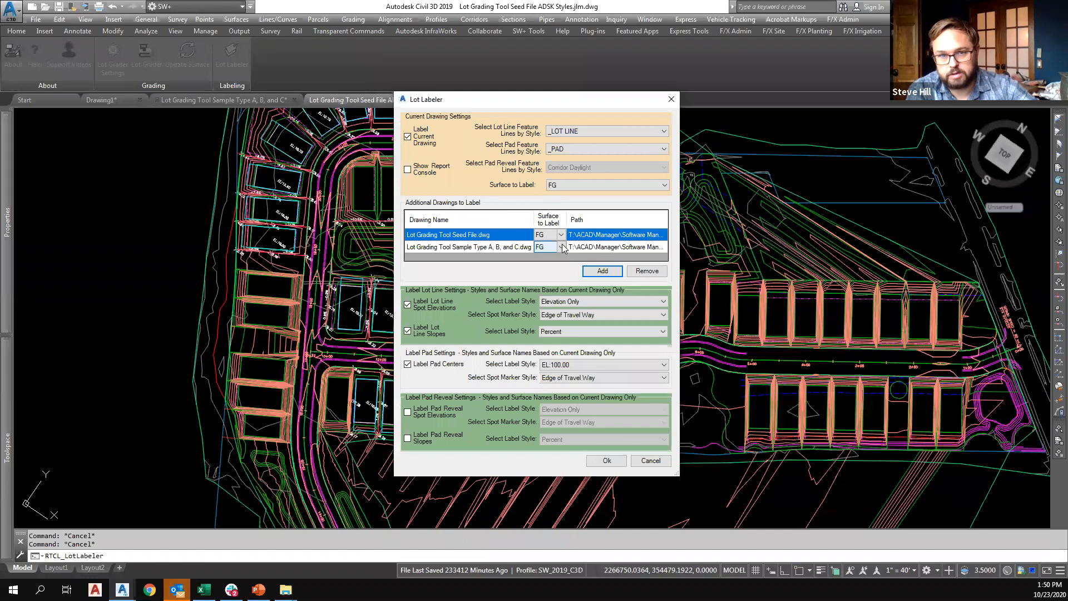
Try EG and a corridor surface as the surface to label for the sample drawing, and cancel the Lot Labeler.
{"action": "left_click", "coordinate": [562, 247]}
{"action": "left_click", "coordinate": [561, 248]}
{"action": "left_click", "coordinate": [548, 264]}
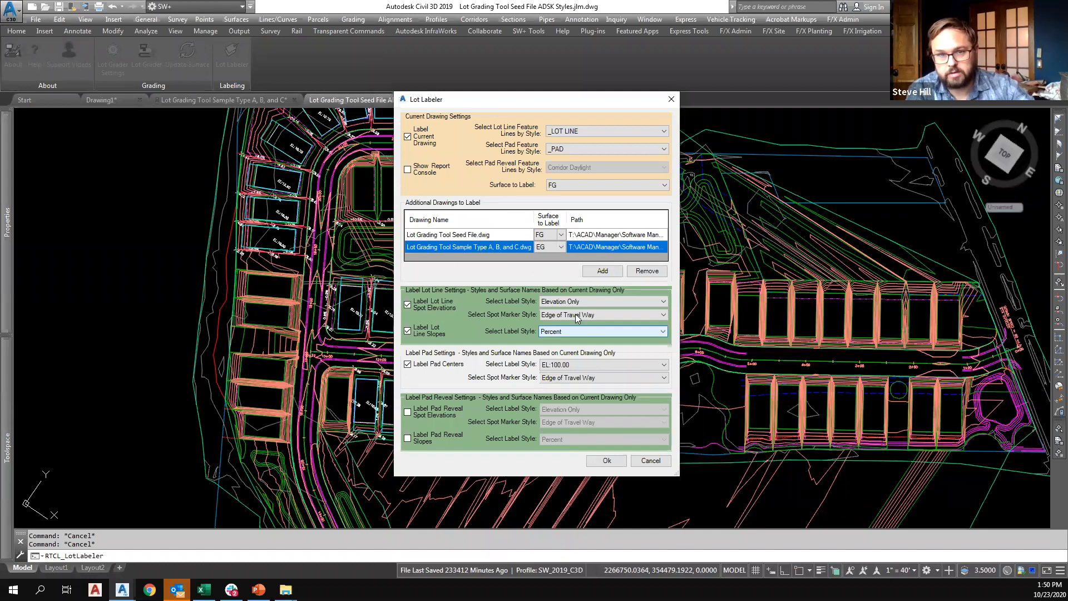
{"action": "left_click", "coordinate": [561, 248]}
{"action": "left_click", "coordinate": [557, 257]}
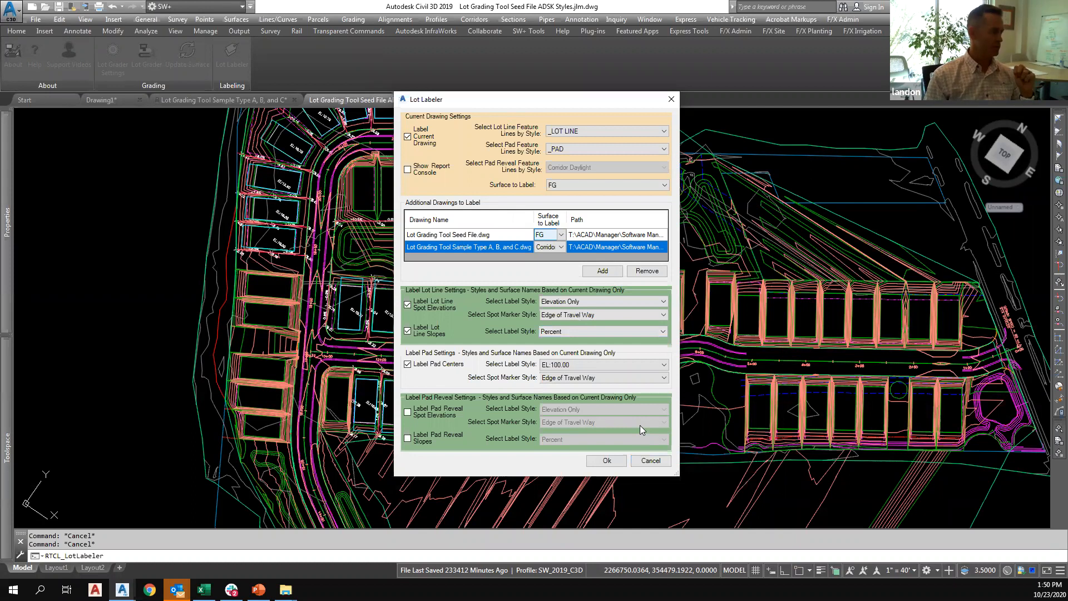
{"action": "left_click", "coordinate": [654, 463]}
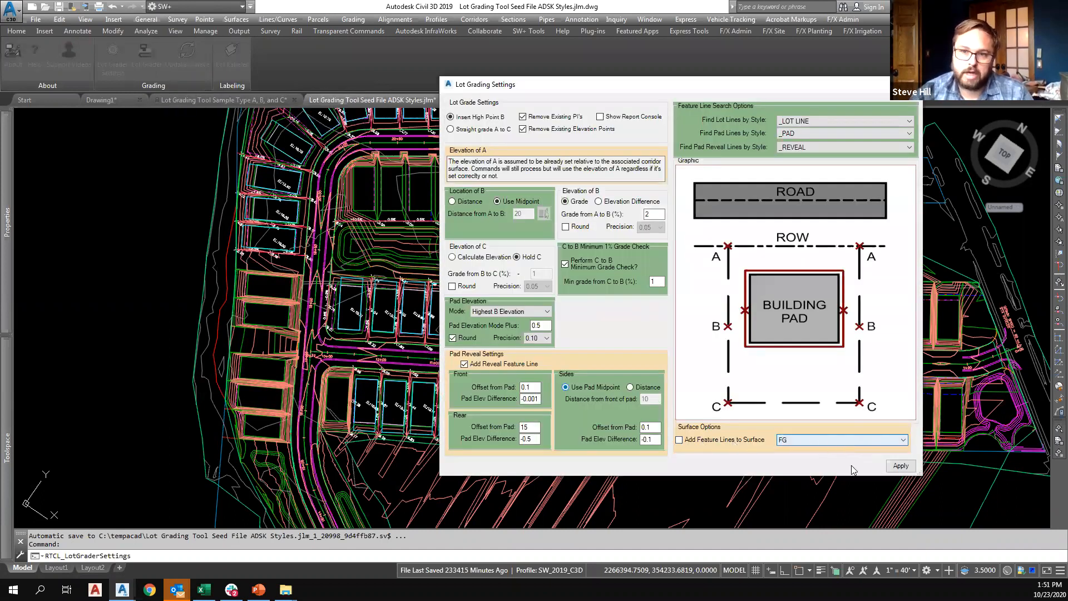
Apply the lot grading settings and run the Lot Grader across the upper row of lots along the eastern road.
{"action": "left_click", "coordinate": [901, 465]}
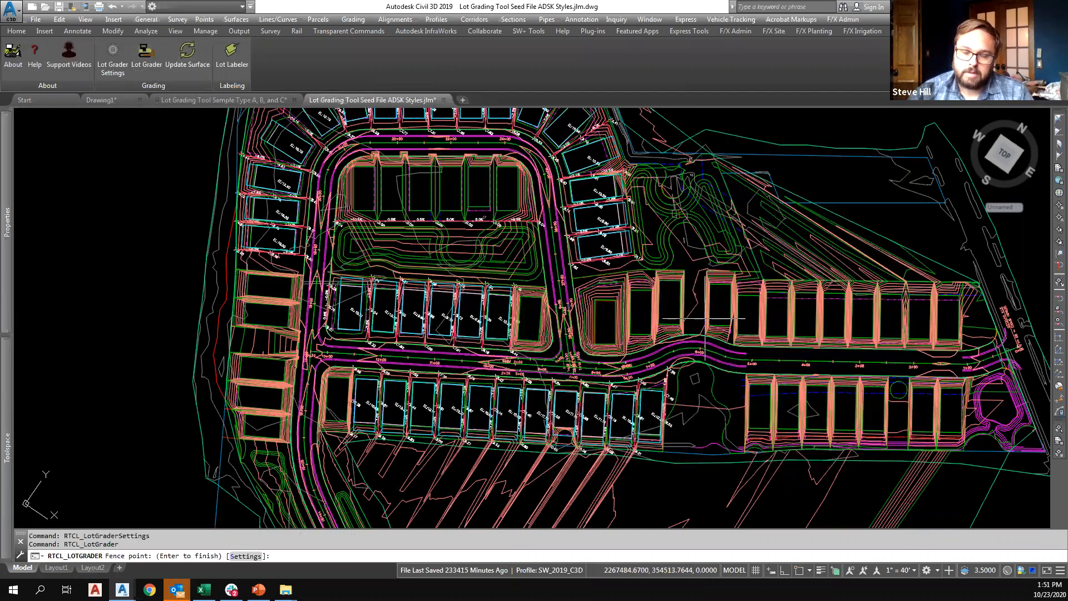
{"action": "left_click", "coordinate": [748, 333]}
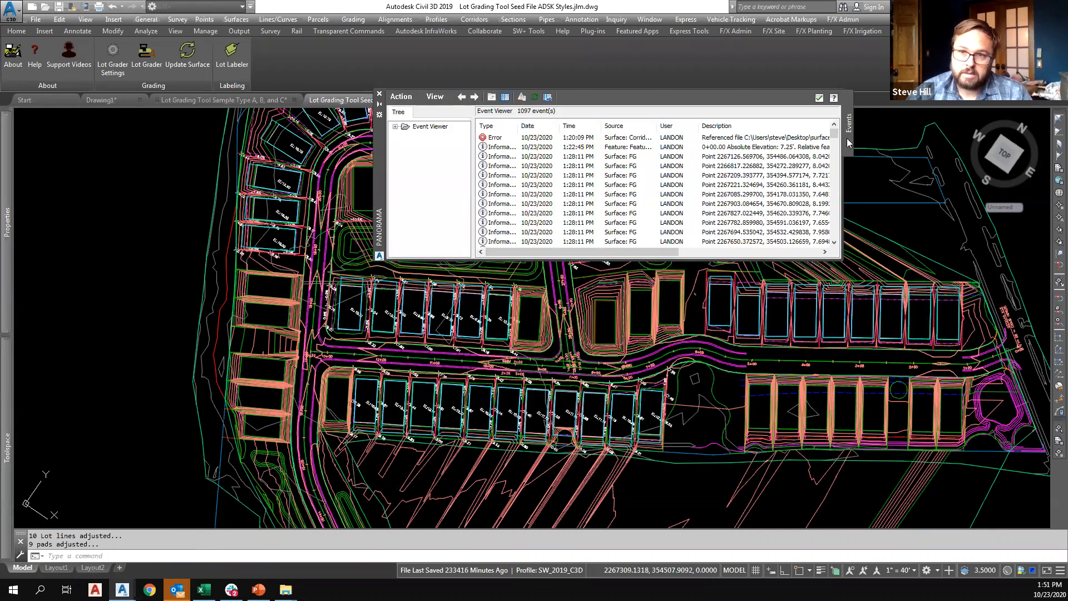
Apply the lot grading settings with Add Reveal Feature Line off, and grade the two ungraded lots below the labeled lots along the western road.
{"action": "left_click", "coordinate": [112, 56]}
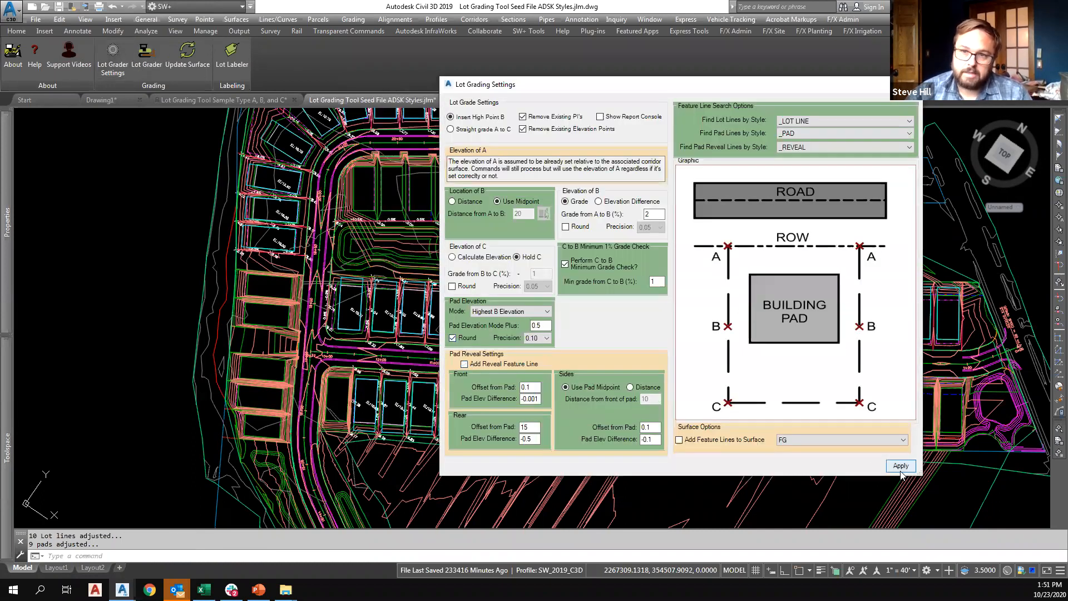
{"action": "left_click", "coordinate": [901, 468]}
{"action": "left_click", "coordinate": [145, 54]}
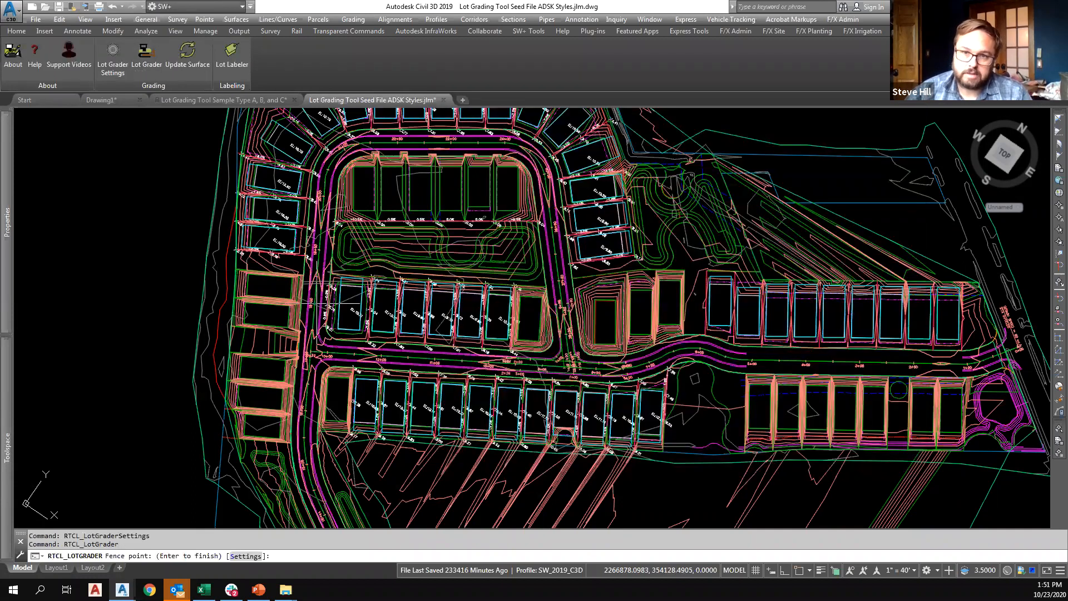
{"action": "left_click", "coordinate": [288, 269]}
{"action": "left_click", "coordinate": [285, 333]}
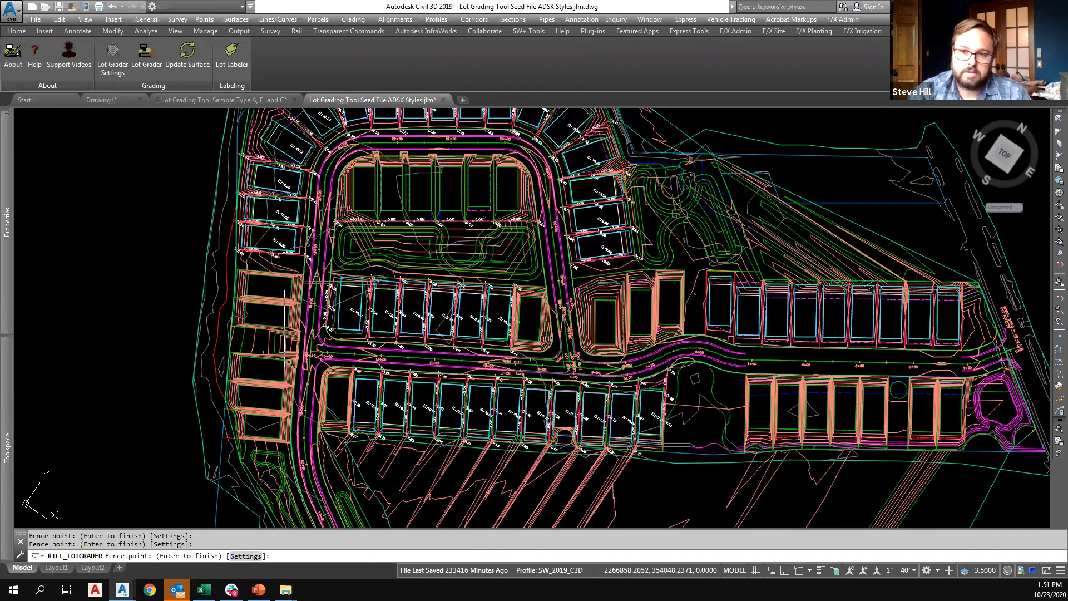
{"action": "key", "text": "Return"}
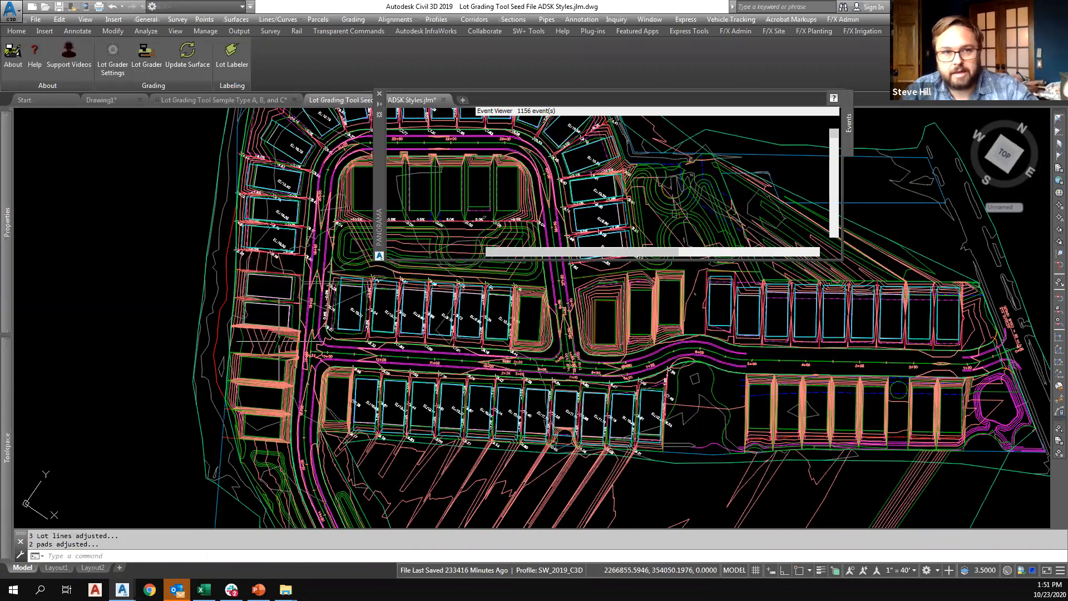
Grade the next three lots farther south along the western road with a Lot Grader fence.
{"action": "left_click", "coordinate": [284, 350]}
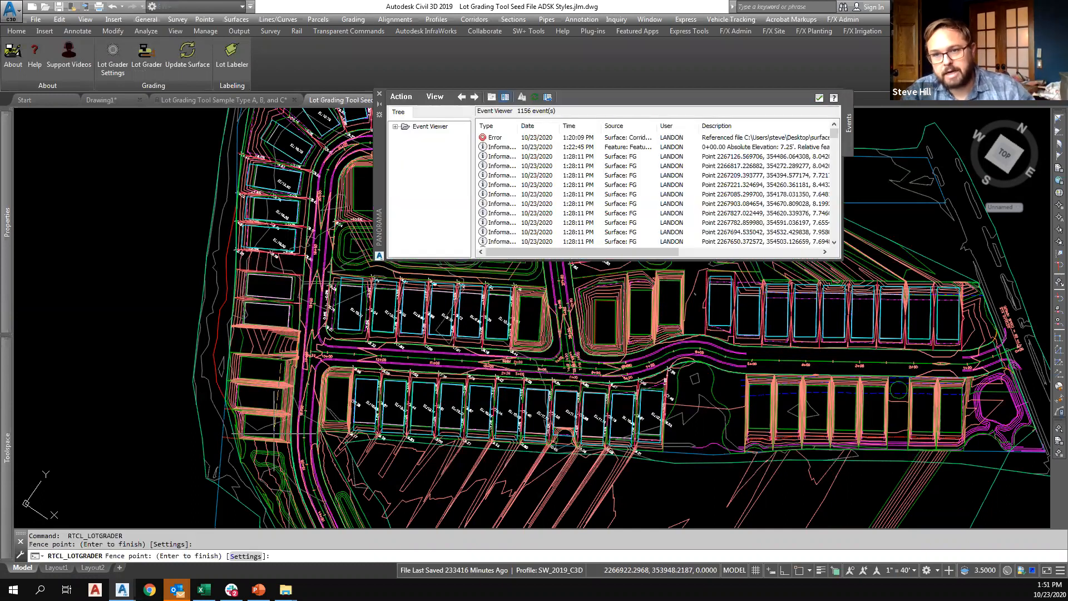
{"action": "left_click", "coordinate": [276, 441]}
{"action": "key", "text": "Return"}
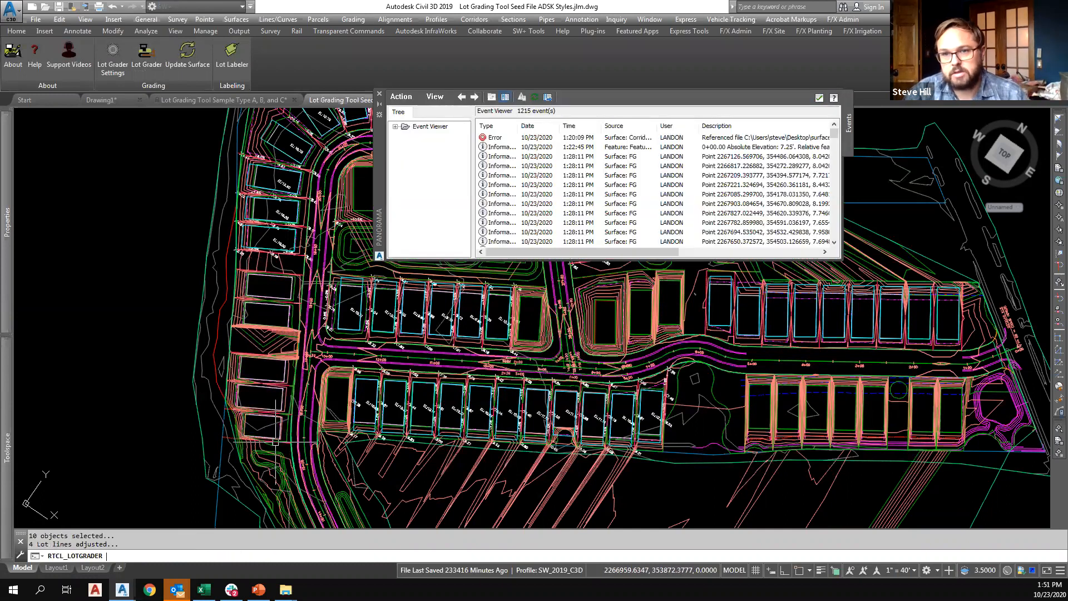
Grade the lower row of lots along the eastern road, first the group of five and separately the last two lots.
{"action": "key", "text": "Return"}
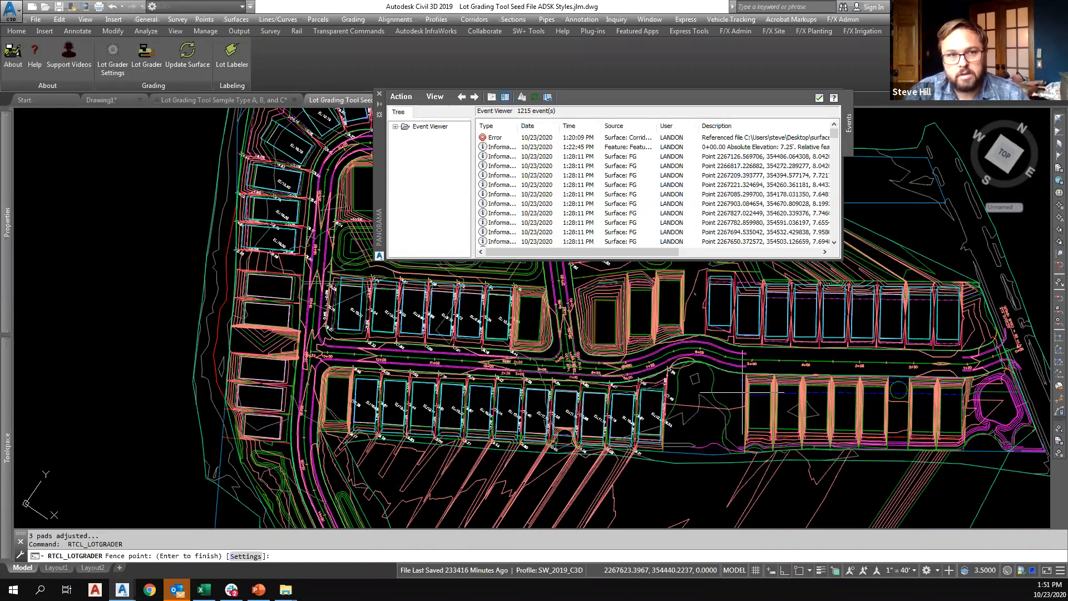
{"action": "left_click", "coordinate": [891, 400]}
{"action": "key", "text": "Return"}
{"action": "key", "text": "Return"}
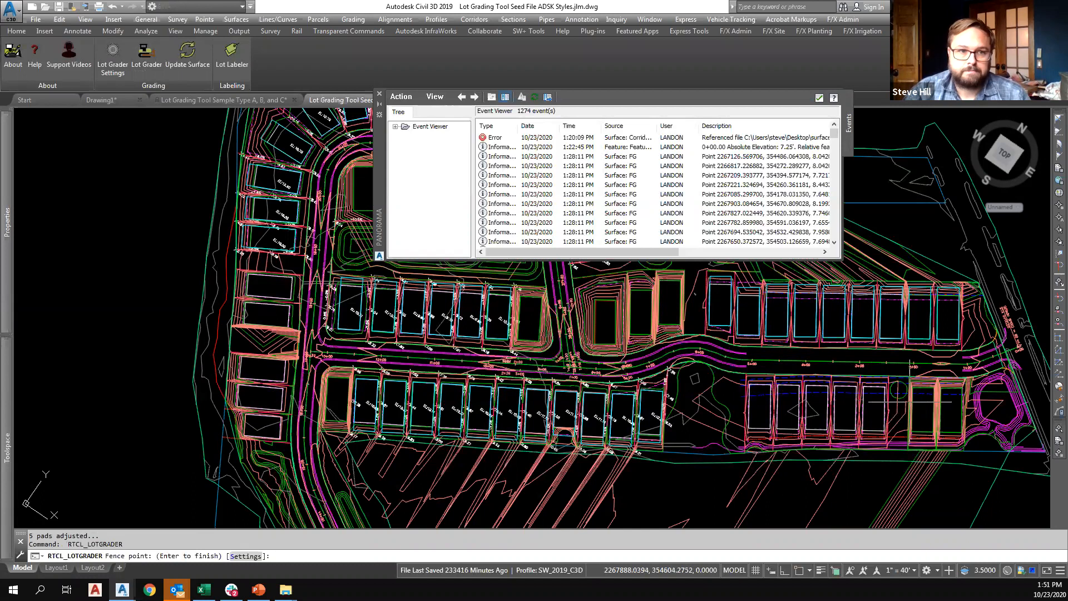
{"action": "left_click", "coordinate": [969, 399]}
{"action": "key", "text": "Return"}
Grade the long row of lots along the diagonal southern road with a Lot Grader fence through its full length.
{"action": "scroll", "coordinate": [410, 333], "scroll_direction": "down", "scroll_amount": 6}
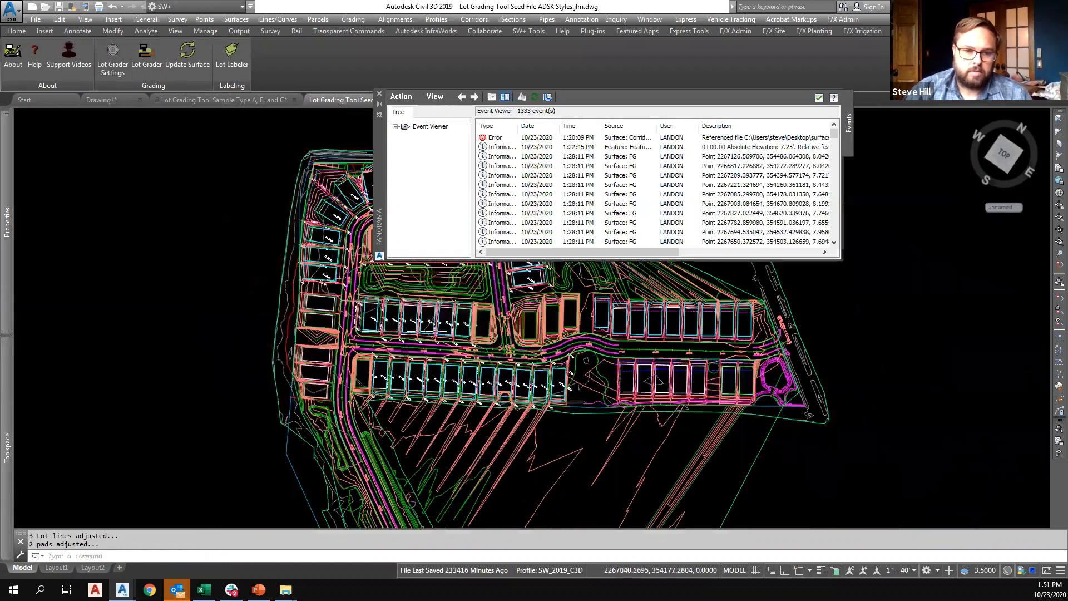
{"action": "middle_click_drag", "start_coordinate": [411, 415], "coordinate": [392, 368]}
{"action": "scroll", "coordinate": [398, 390], "scroll_direction": "up", "scroll_amount": 6}
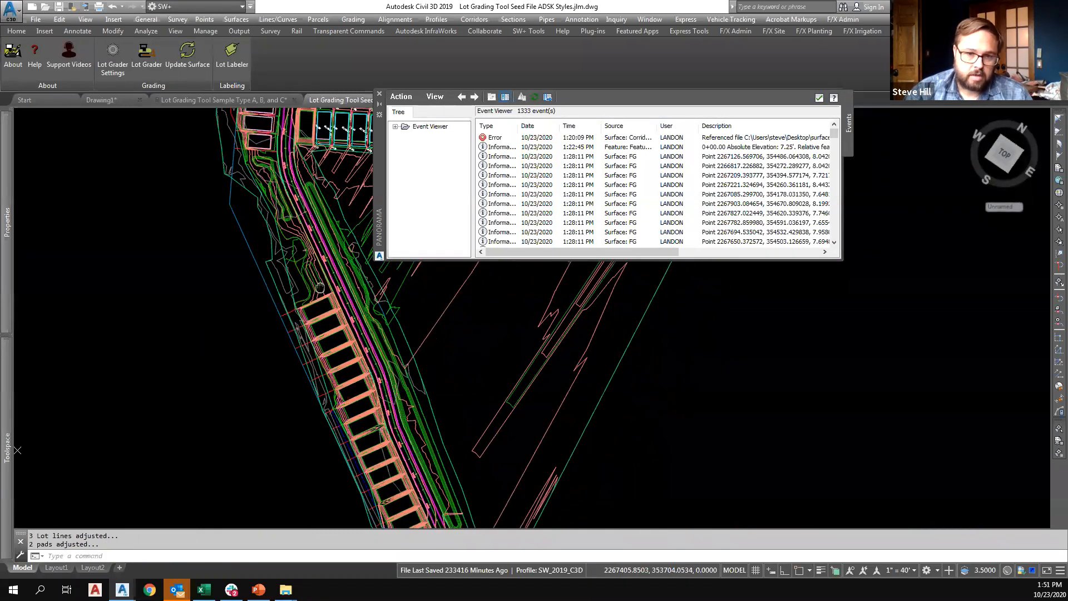
{"action": "key", "text": "Return"}
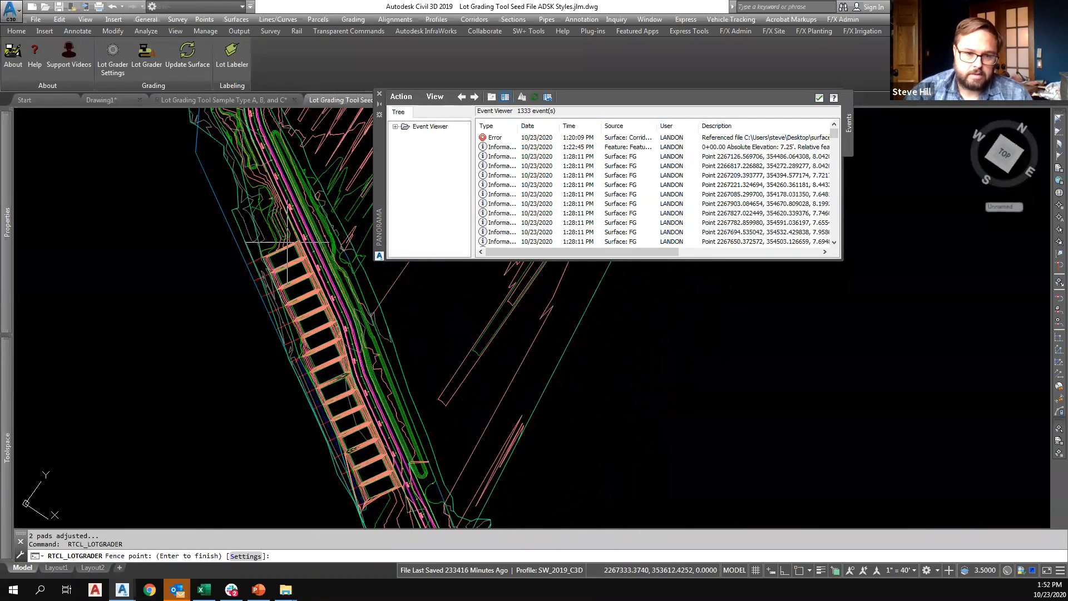
{"action": "left_click", "coordinate": [394, 490]}
{"action": "left_click", "coordinate": [394, 491]}
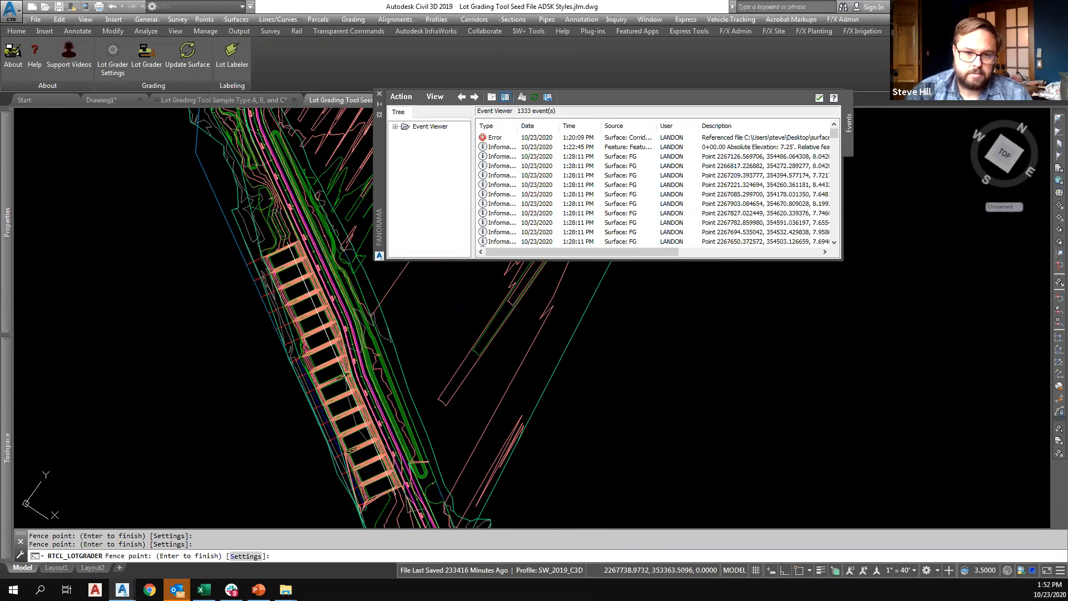
{"action": "key", "text": "Return"}
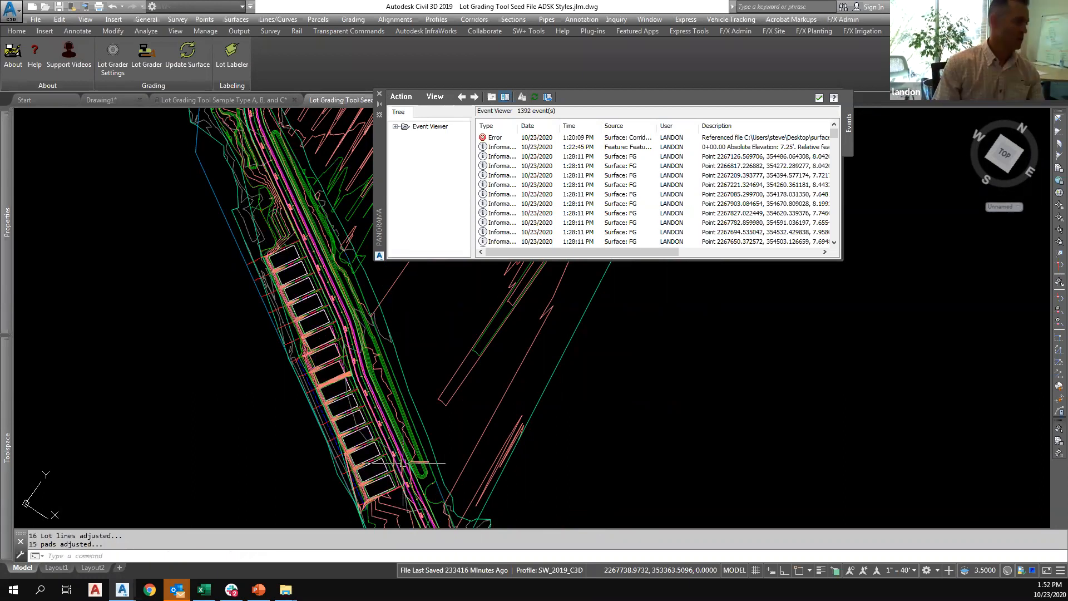
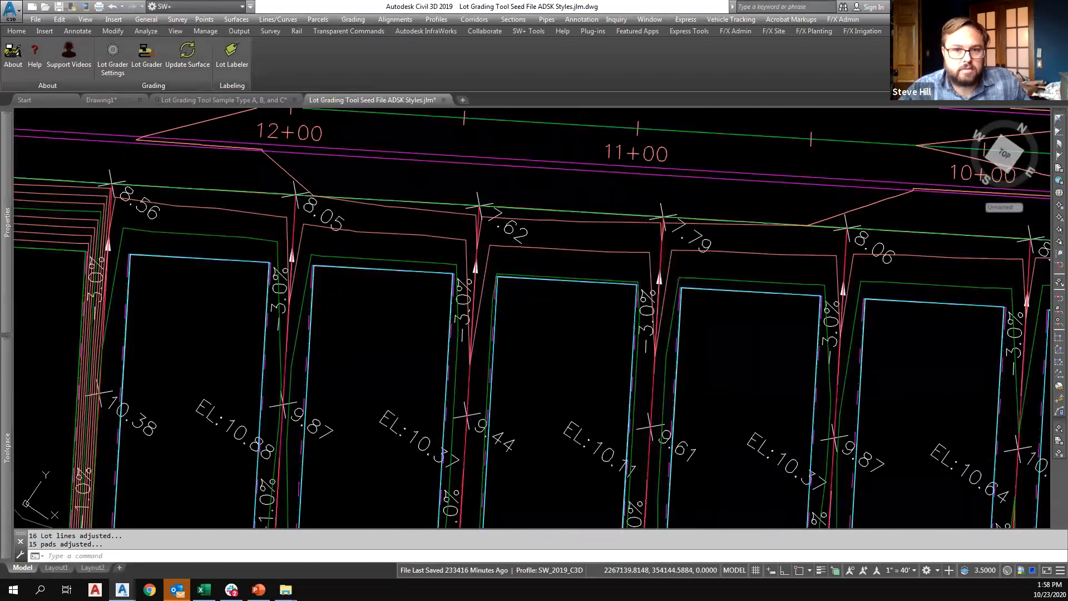
Set the grade from A to B to 5% in the lot grading settings and apply them.
{"action": "mouse_move", "coordinate": [663, 235]}
{"action": "middle_mouse_down"}
{"action": "mouse_move", "coordinate": [605, 271]}
{"action": "mouse_move", "coordinate": [624, 282]}
{"action": "mouse_move", "coordinate": [552, 266]}
{"action": "middle_mouse_up"}
{"action": "scroll", "coordinate": [605, 272], "scroll_direction": "down", "scroll_amount": 2}
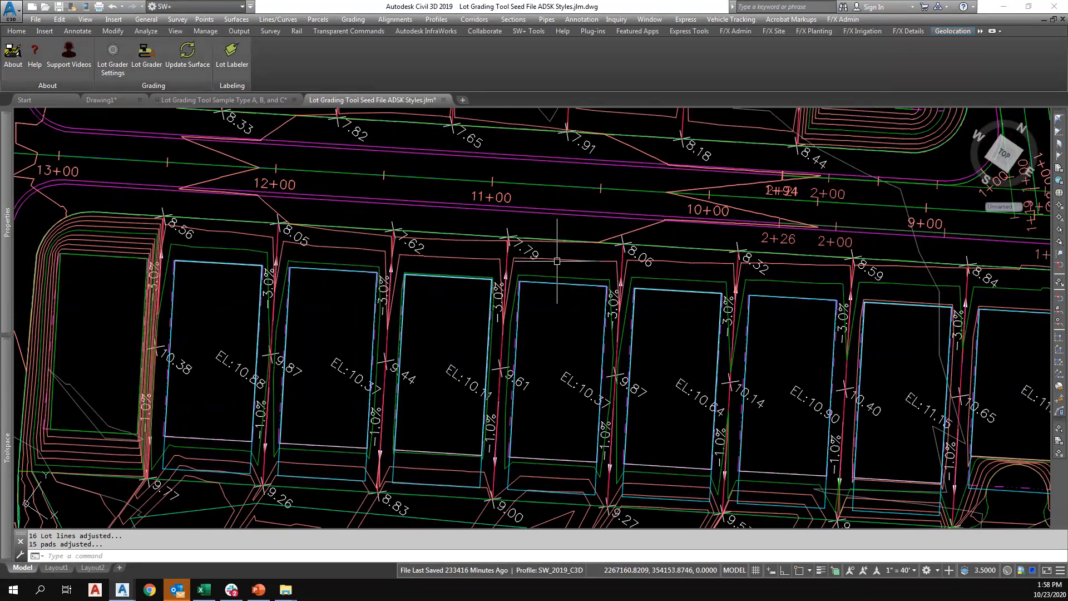
{"action": "left_click", "coordinate": [110, 78]}
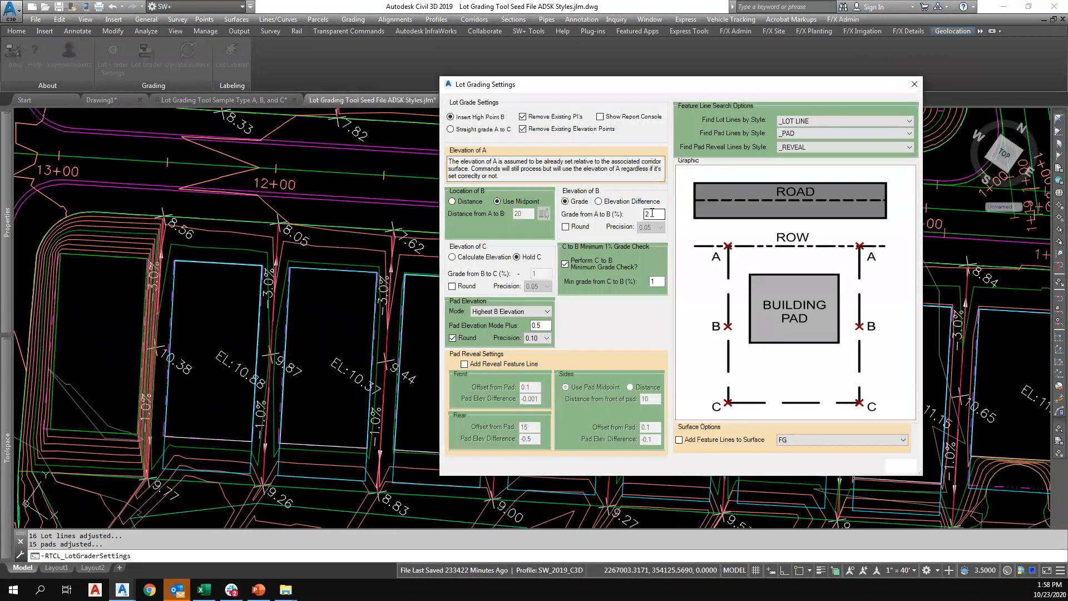
{"action": "double_click", "coordinate": [652, 214]}
{"action": "type", "text": "5"}
{"action": "left_click", "coordinate": [900, 466]}
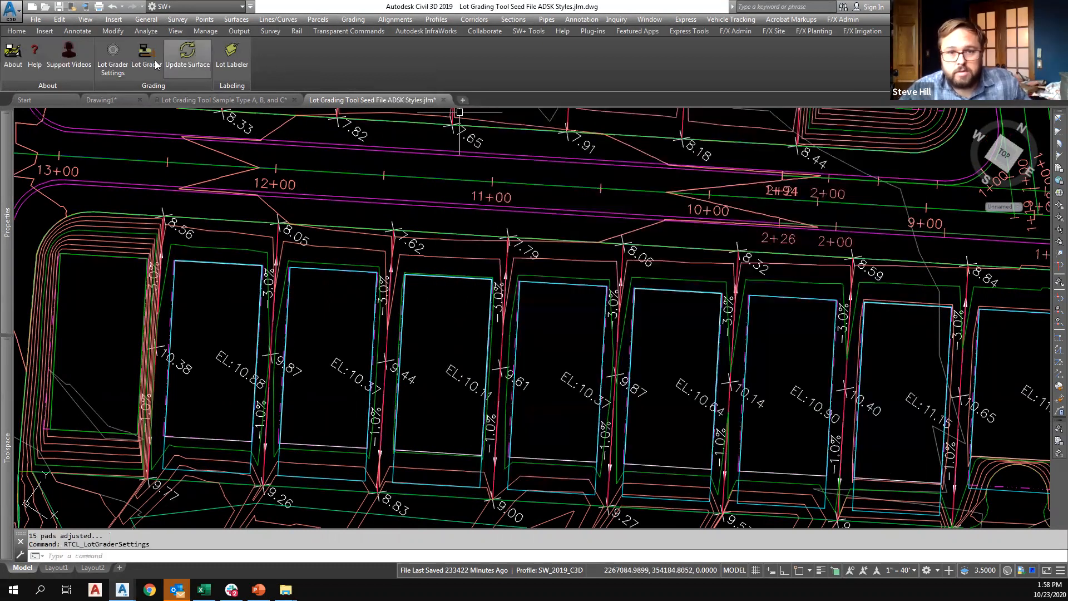
Regrade the seven labeled lots south of the road between stations 13+00 and 9+00 with a Lot Grader fence.
{"action": "left_click", "coordinate": [152, 273]}
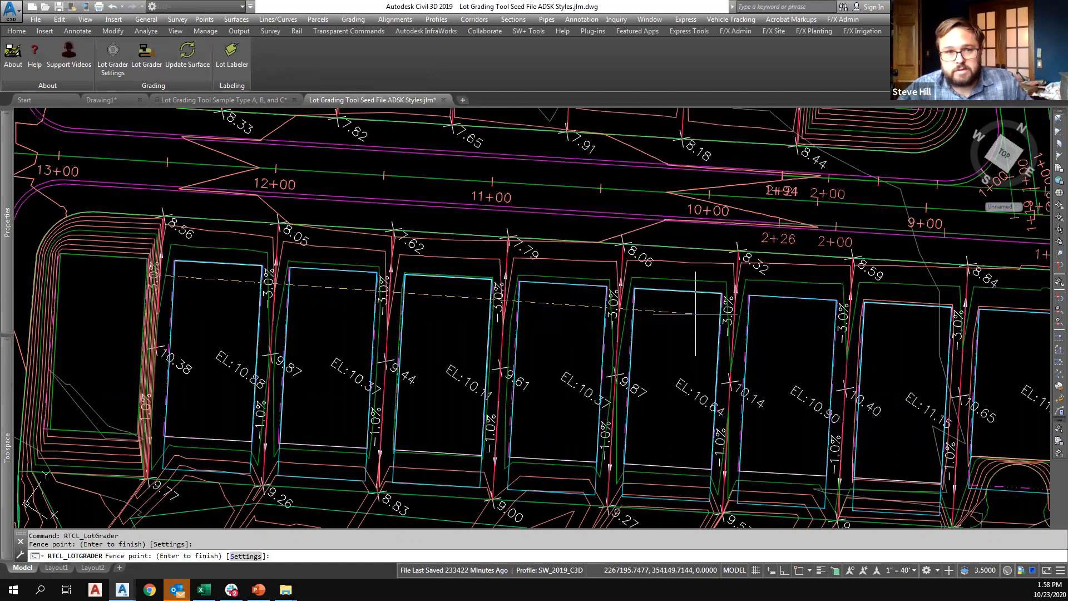
{"action": "left_click", "coordinate": [982, 322]}
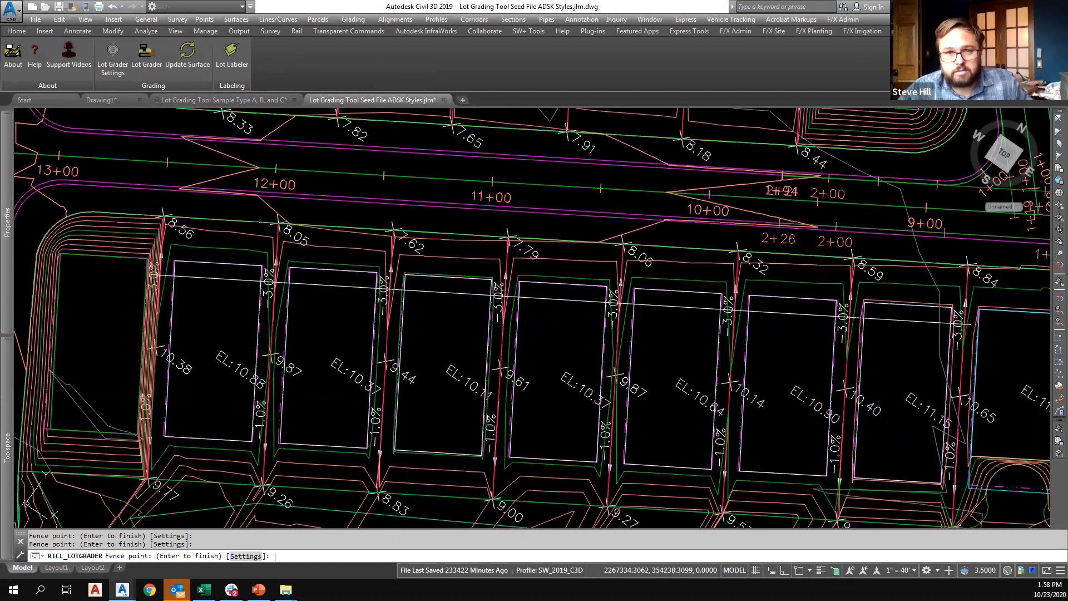
{"action": "key", "text": "Return"}
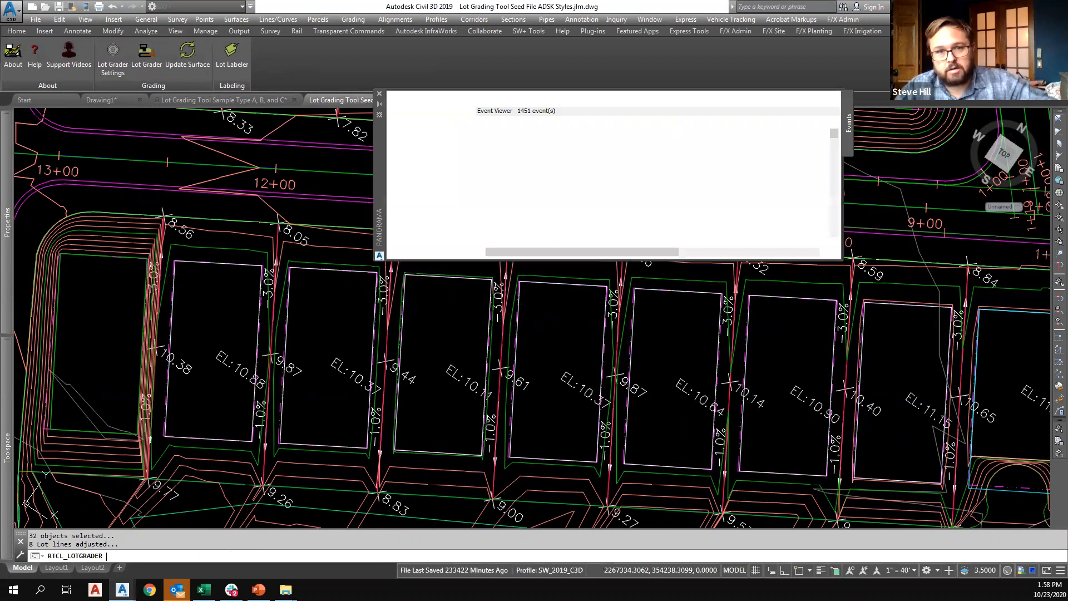
{"action": "left_click", "coordinate": [819, 98]}
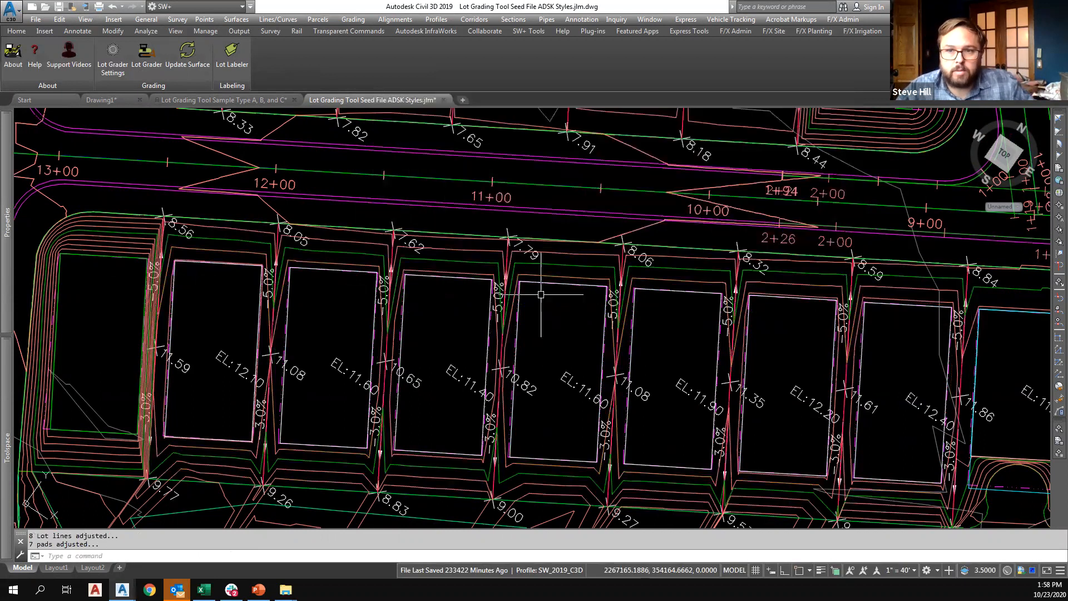
{"action": "scroll", "coordinate": [544, 306], "scroll_direction": "up", "scroll_amount": 5}
{"action": "mouse_move", "coordinate": [548, 305]}
{"action": "middle_mouse_down"}
{"action": "mouse_move", "coordinate": [523, 263]}
{"action": "mouse_move", "coordinate": [529, 217]}
{"action": "mouse_move", "coordinate": [555, 215]}
{"action": "middle_mouse_up"}
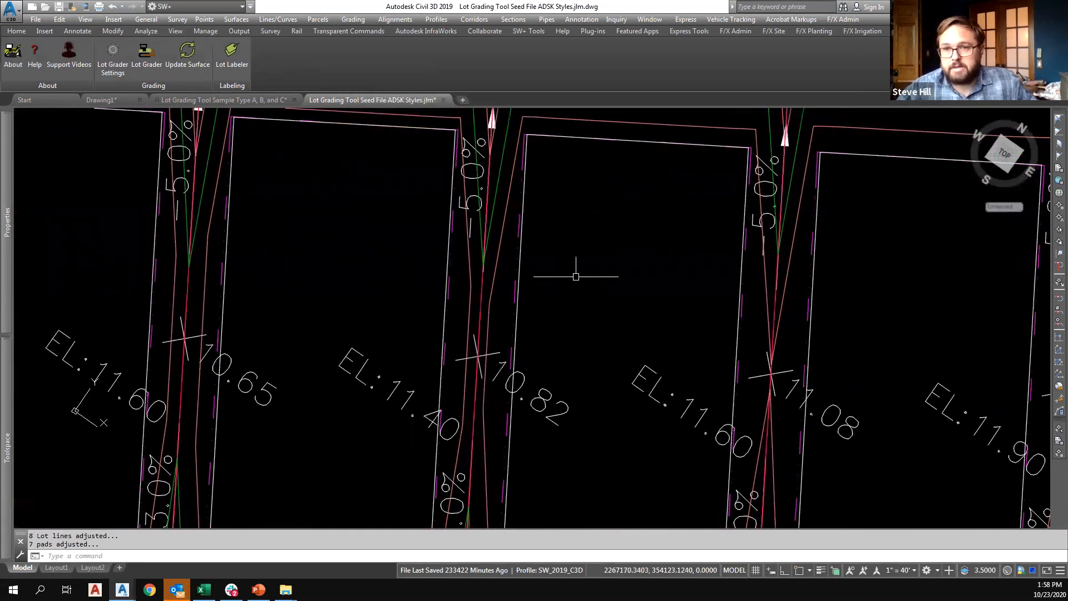
Open the label style of the elevation labels on the third and fifth regraded pads for inspection.
{"action": "scroll", "coordinate": [576, 275], "scroll_direction": "down", "scroll_amount": 5}
{"action": "key", "text": "Escape"}
{"action": "left_click", "coordinate": [506, 330]}
{"action": "right_click", "coordinate": [505, 316]}
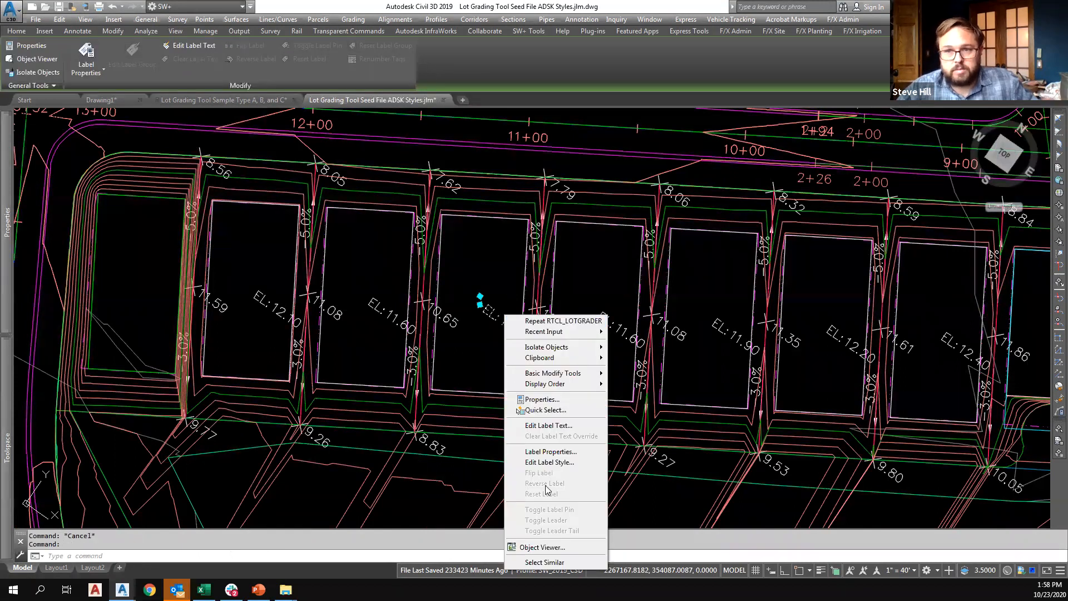
{"action": "left_click", "coordinate": [549, 462]}
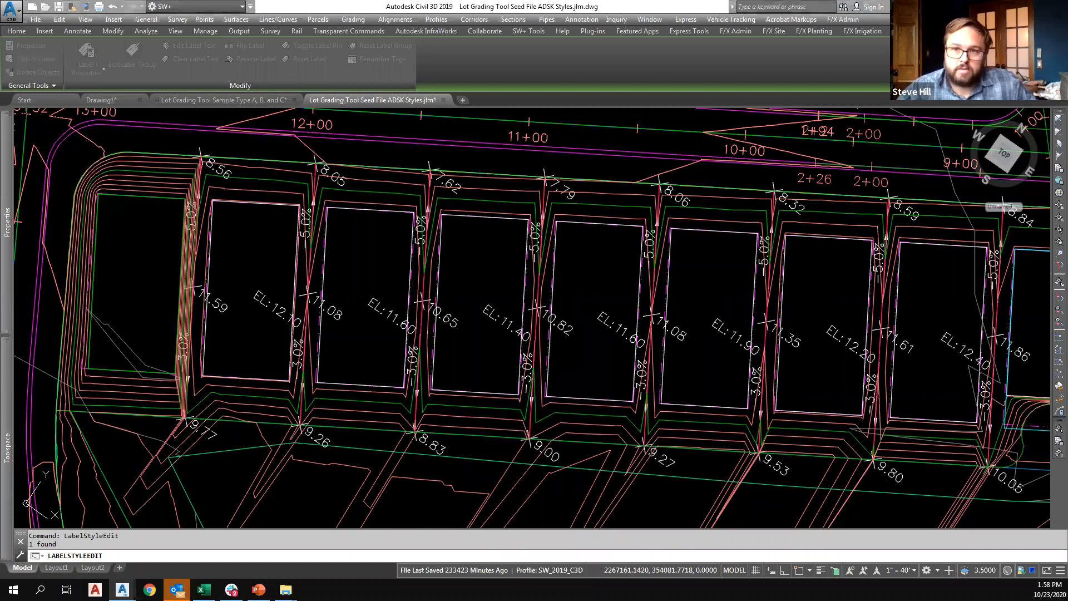
{"action": "left_click", "coordinate": [715, 365]}
{"action": "left_click", "coordinate": [730, 332]}
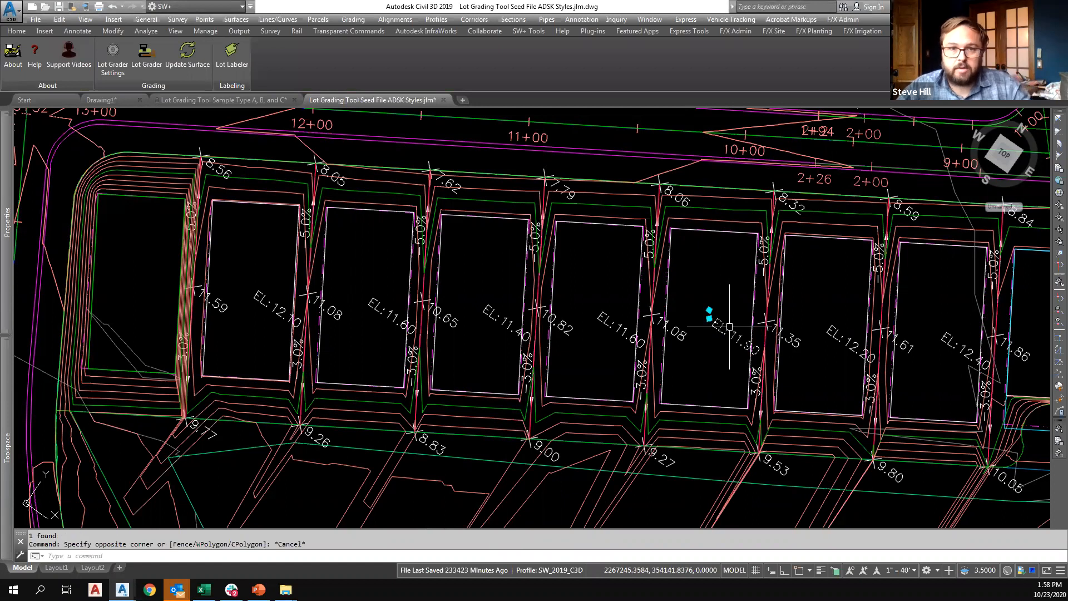
{"action": "right_click", "coordinate": [732, 332]}
{"action": "left_click", "coordinate": [768, 219]}
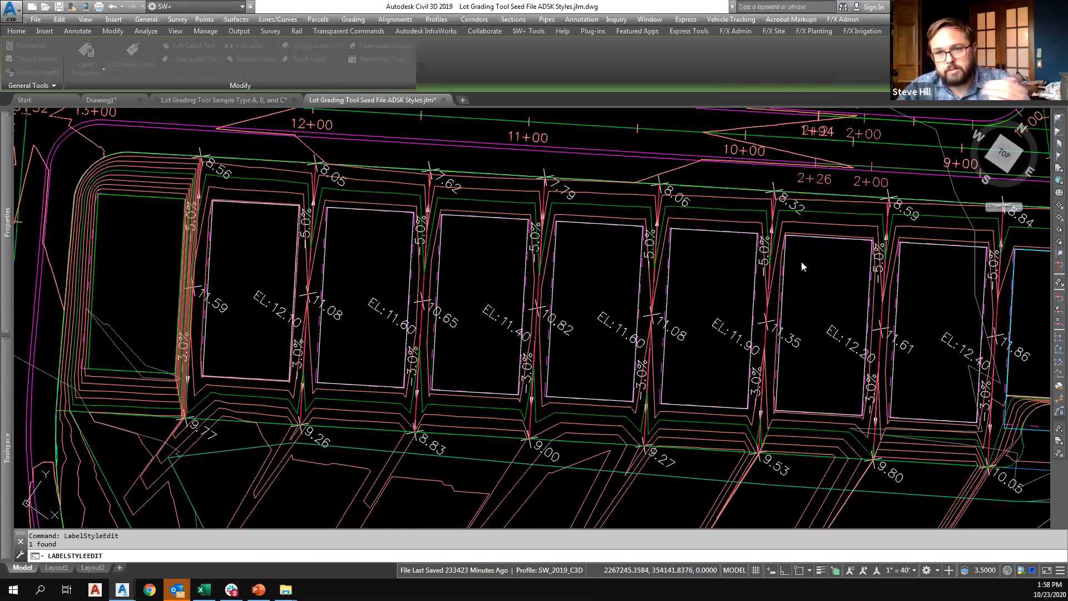
{"action": "key", "text": "Escape"}
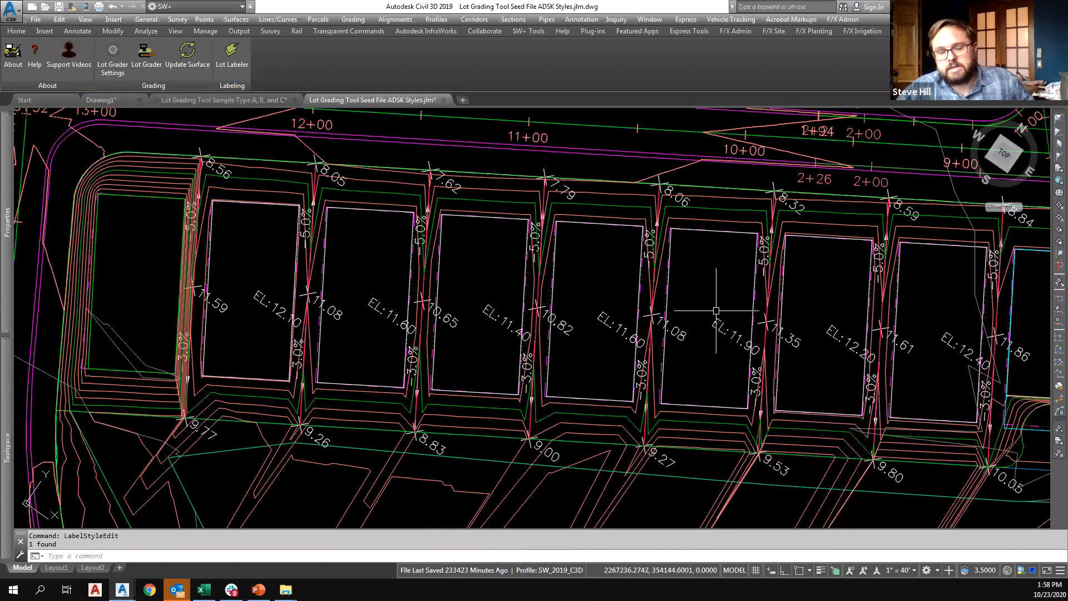
Move the elevation label of the fifth regraded pad closer to the road, keeping it within the pad.
{"action": "middle_click_drag", "start_coordinate": [716, 311], "coordinate": [674, 312]}
{"action": "left_click", "coordinate": [683, 336]}
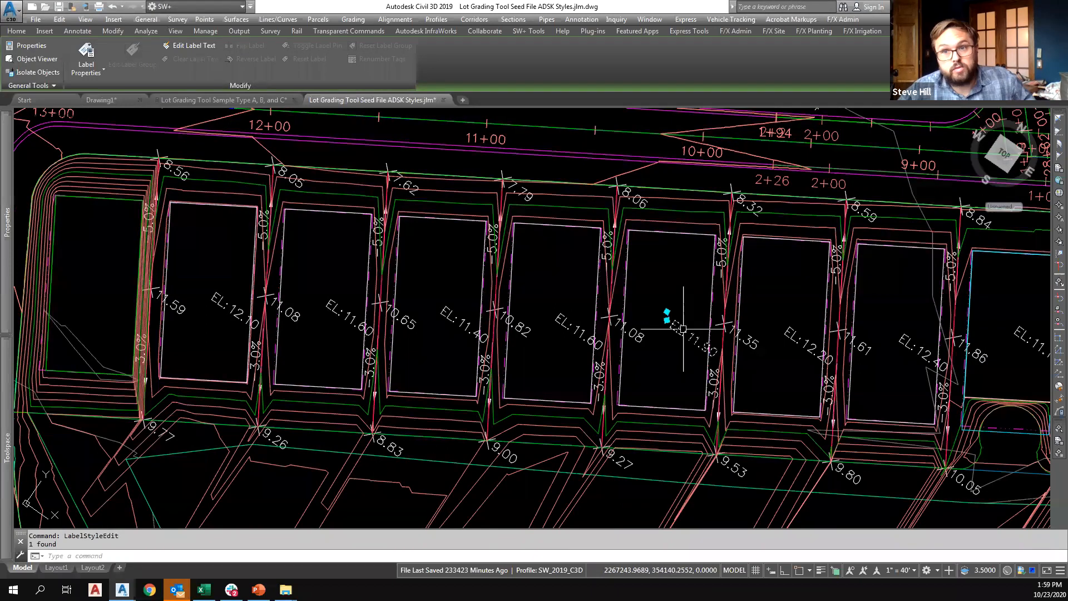
{"action": "left_click", "coordinate": [667, 315]}
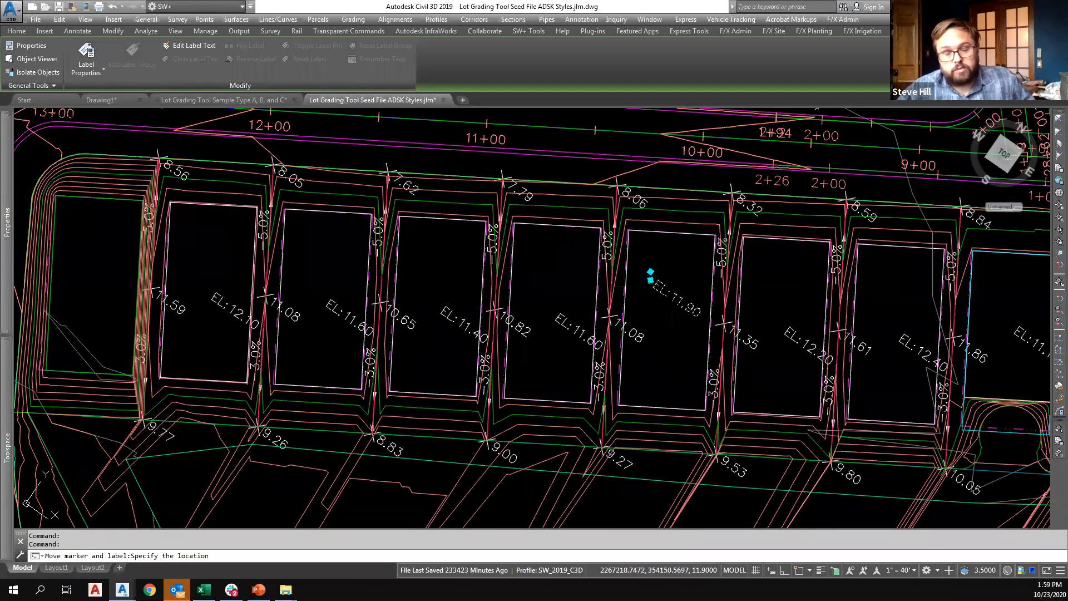
{"action": "key", "text": "Escape"}
{"action": "key", "text": "Escape"}
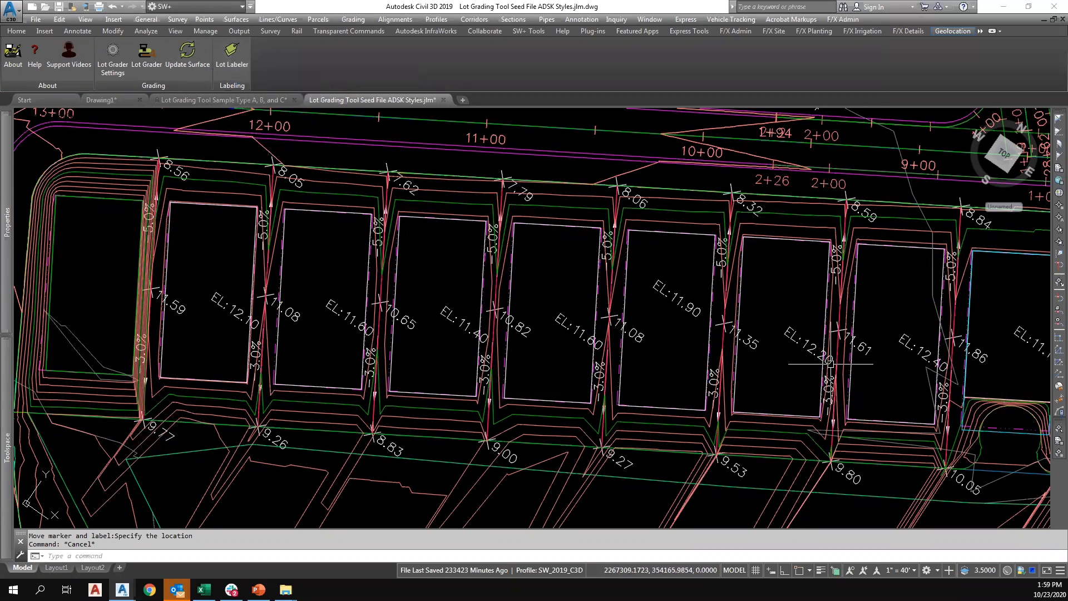
Bring up the file selection for opening another drawing.
{"action": "scroll", "coordinate": [518, 328], "scroll_direction": "down", "scroll_amount": 4}
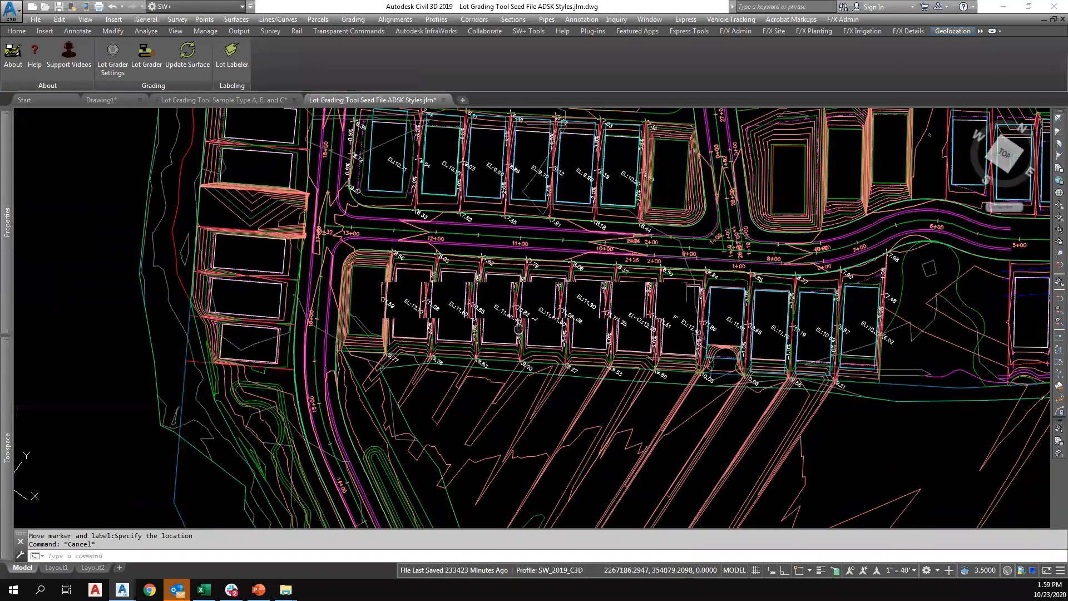
{"action": "middle_click_drag", "start_coordinate": [518, 329], "coordinate": [496, 320]}
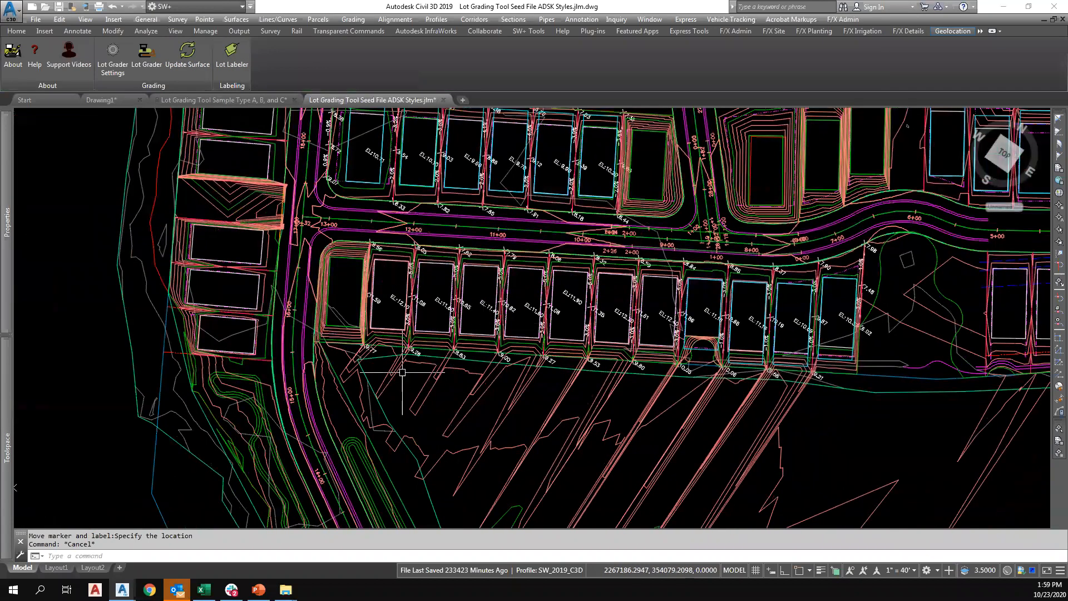
{"action": "middle_click_drag", "start_coordinate": [869, 352], "coordinate": [731, 400]}
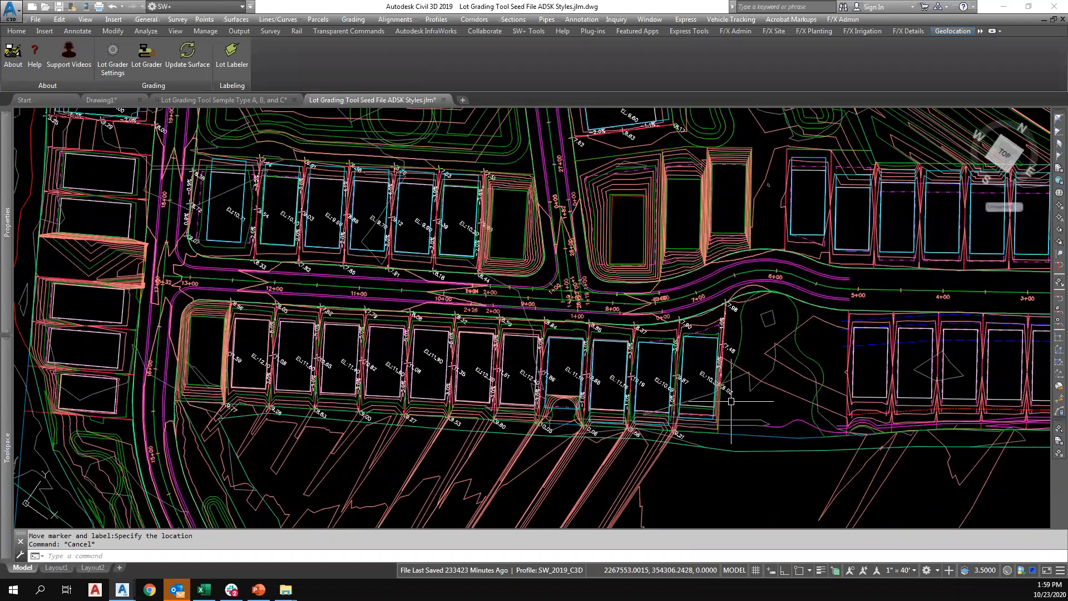
{"action": "scroll", "coordinate": [731, 400], "scroll_direction": "down", "scroll_amount": 2}
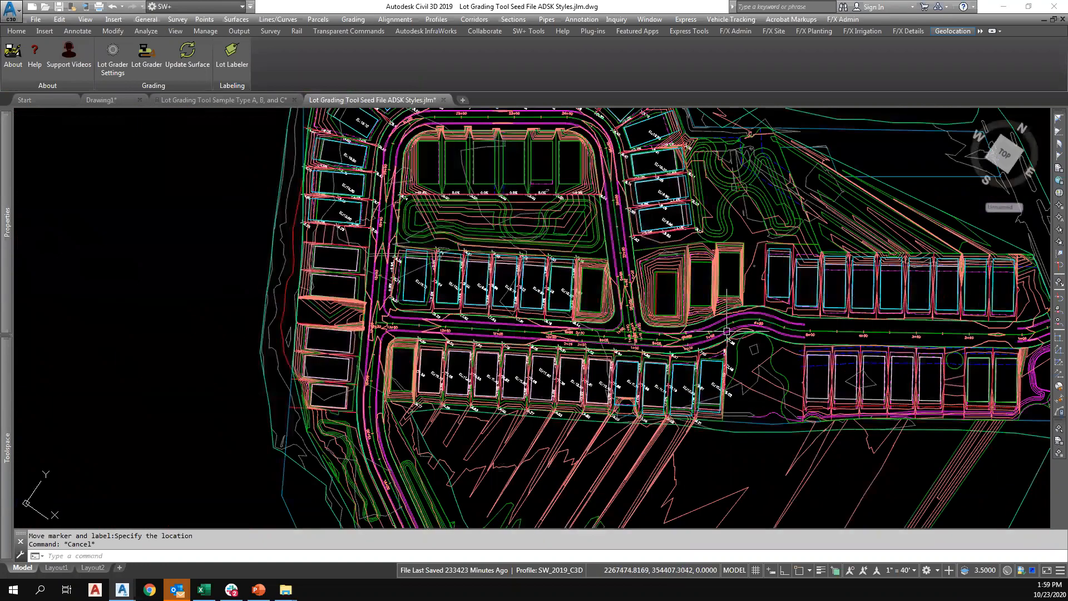
{"action": "key", "text": "Escape"}
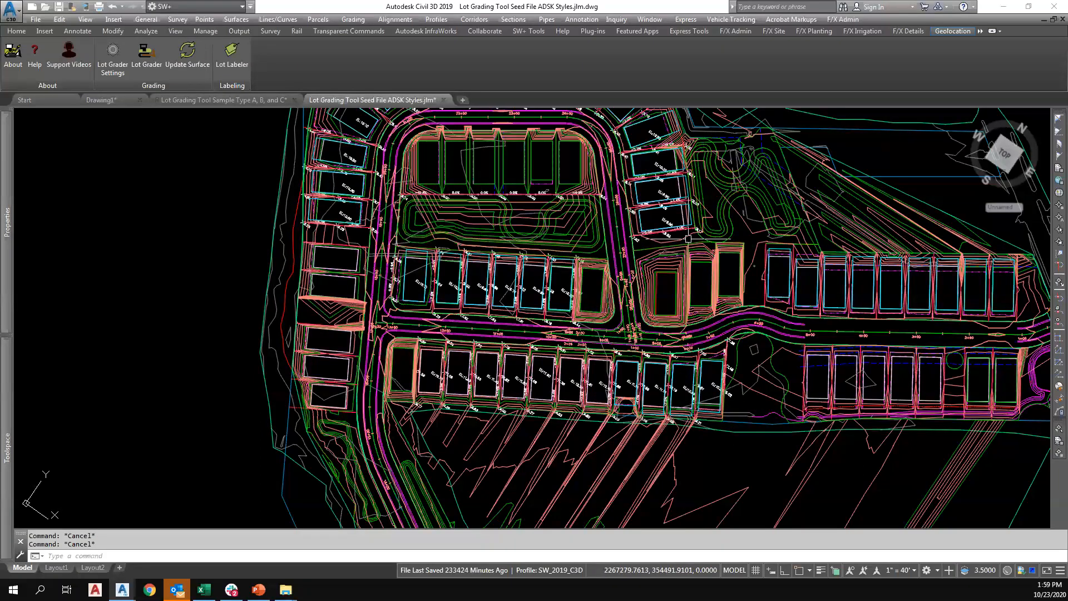
{"action": "left_click", "coordinate": [46, 8]}
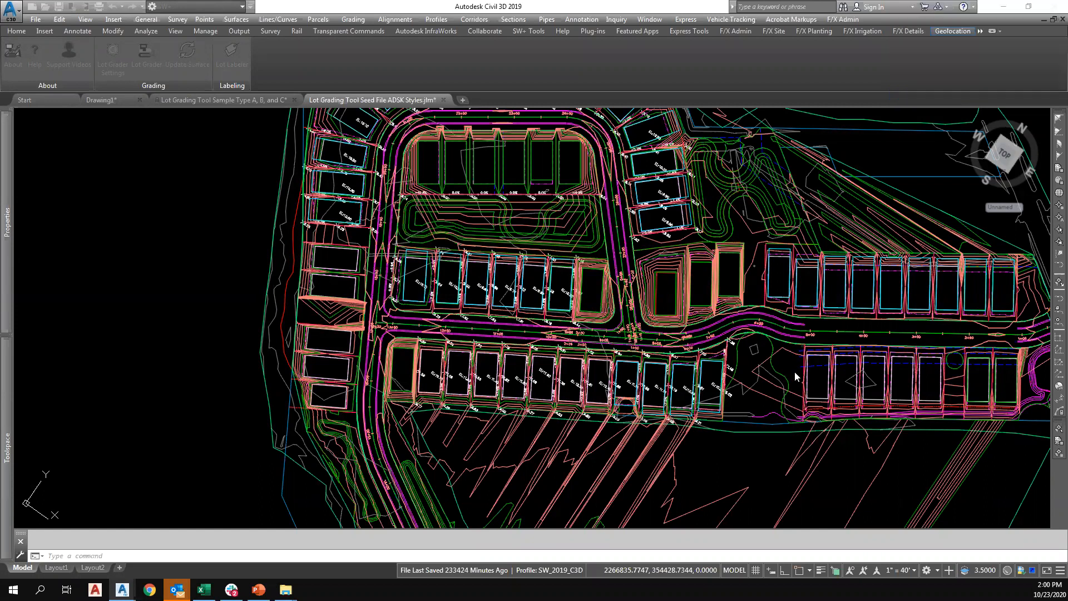
Examine the graded lots across the subdivision, including the diagonal southern row and the three pads just east of the road intersection.
{"action": "middle_click_drag", "start_coordinate": [791, 378], "coordinate": [649, 324]}
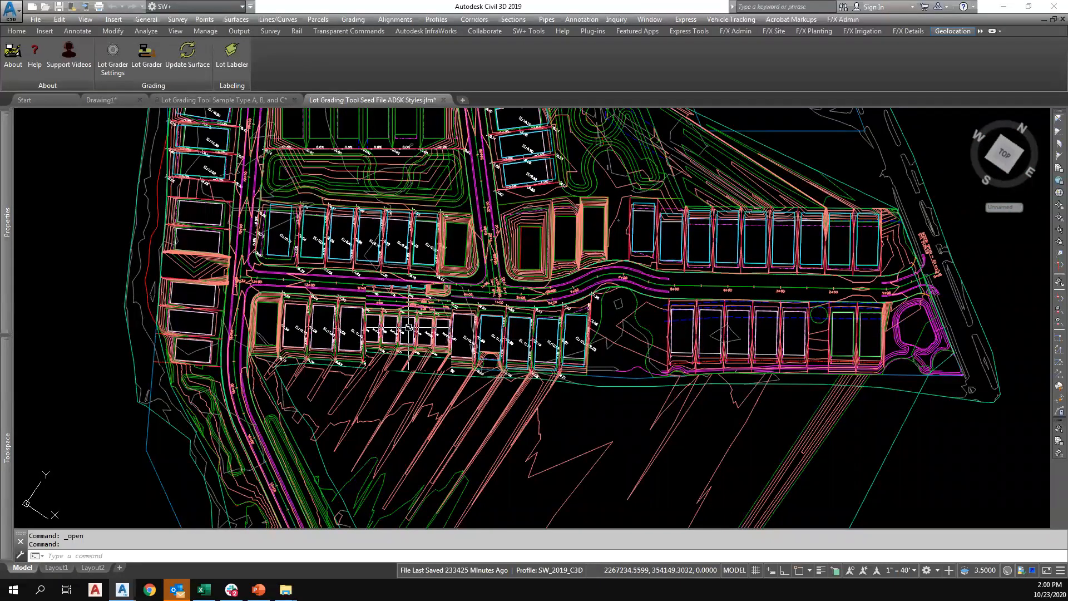
{"action": "scroll", "coordinate": [412, 394], "scroll_direction": "down", "scroll_amount": 5}
{"action": "scroll", "coordinate": [409, 412], "scroll_direction": "up", "scroll_amount": 5}
{"action": "scroll", "coordinate": [406, 434], "scroll_direction": "down", "scroll_amount": 5}
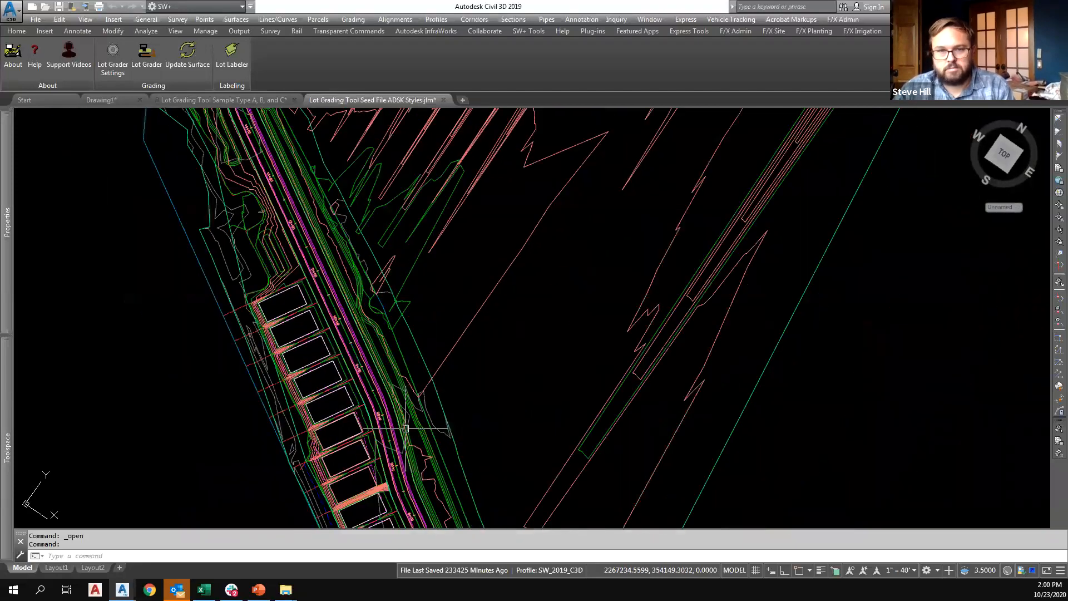
{"action": "scroll", "coordinate": [350, 319], "scroll_direction": "up", "scroll_amount": 5}
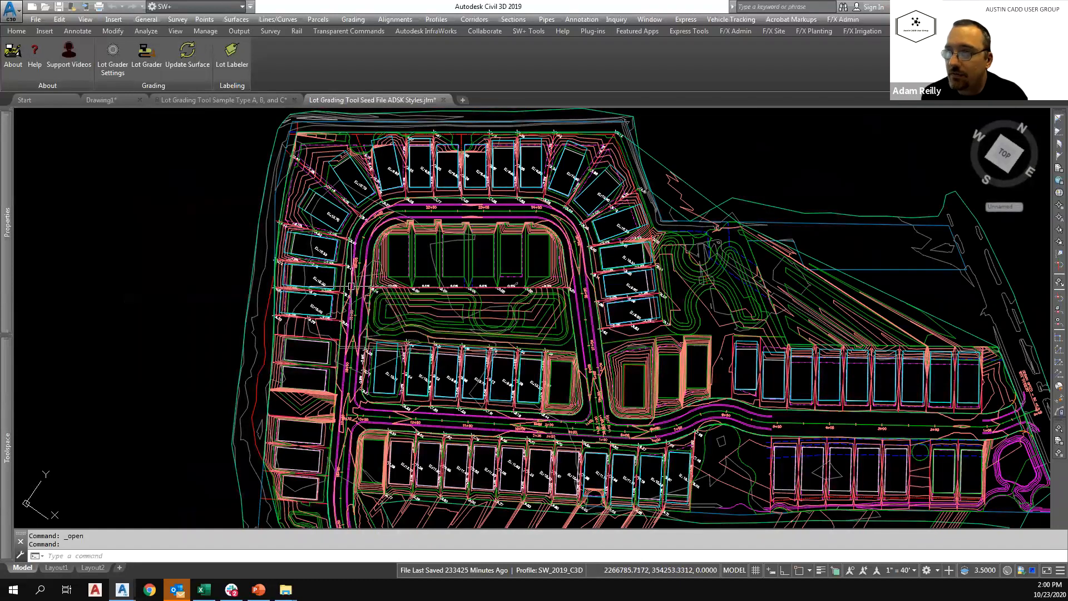
{"action": "mouse_move", "coordinate": [351, 286]}
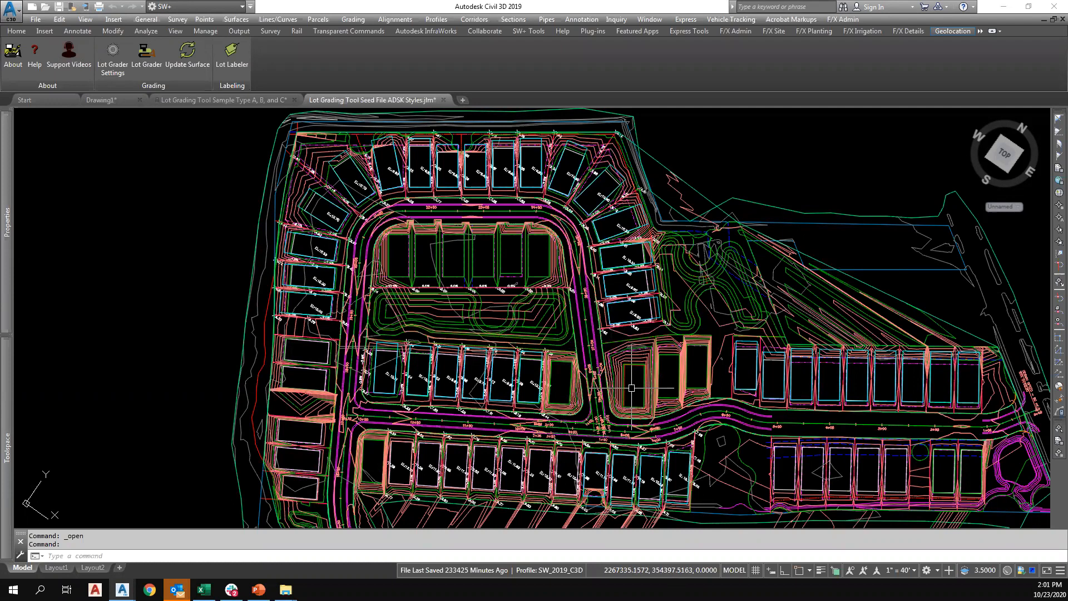
{"action": "scroll", "coordinate": [631, 384], "scroll_direction": "up", "scroll_amount": 3}
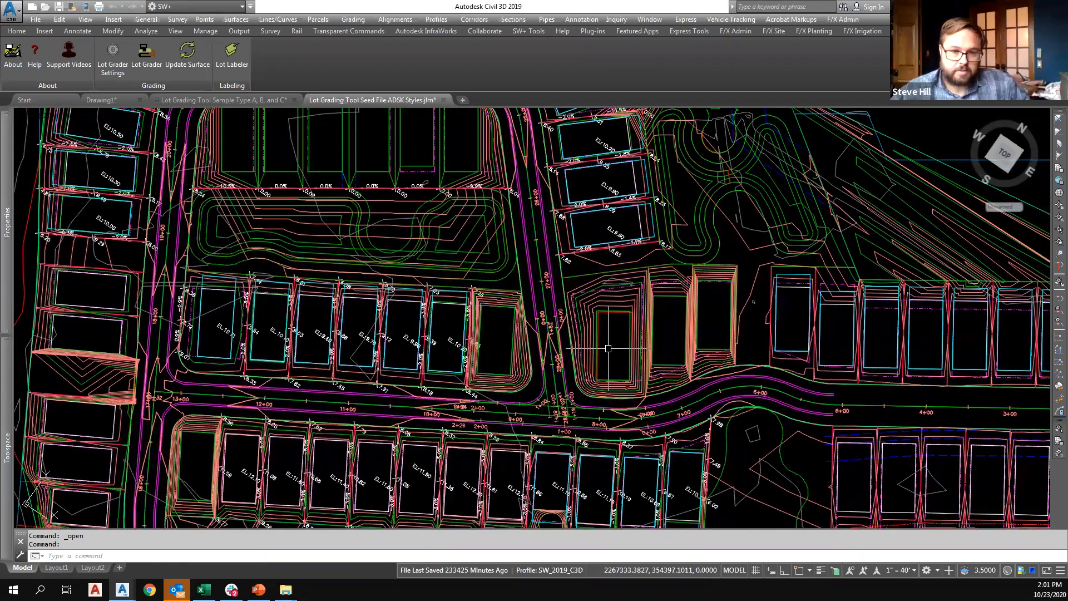
{"action": "mouse_move", "coordinate": [608, 348]}
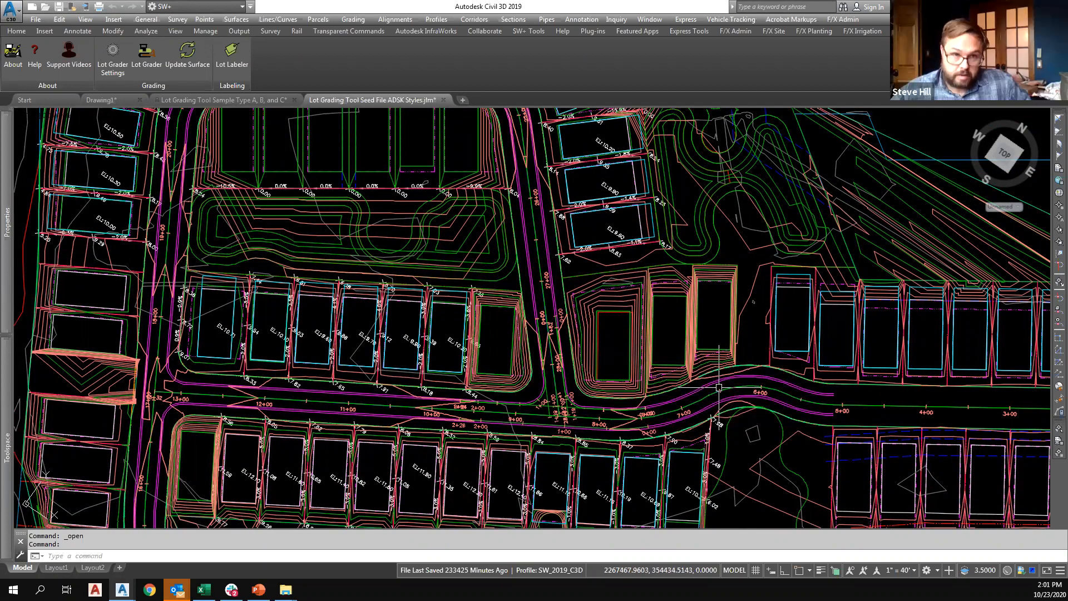
{"action": "mouse_move", "coordinate": [697, 382]}
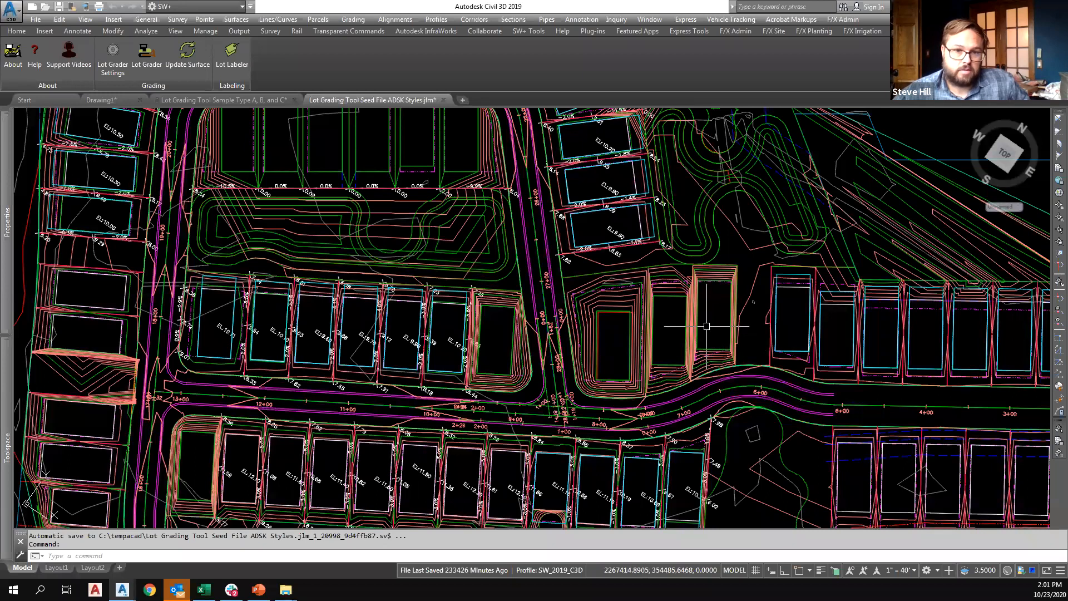
{"action": "mouse_move", "coordinate": [707, 326]}
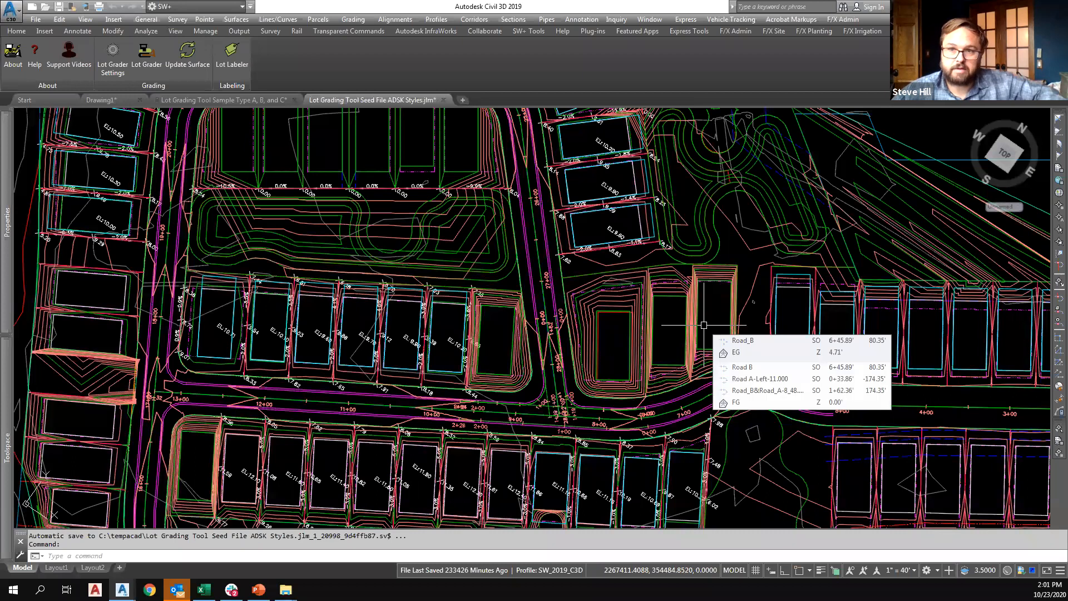
{"action": "scroll", "coordinate": [549, 314], "scroll_direction": "down", "scroll_amount": 5}
{"action": "middle_click_drag", "start_coordinate": [549, 314], "coordinate": [518, 269]}
{"action": "scroll", "coordinate": [517, 286], "scroll_direction": "down", "scroll_amount": 2}
{"action": "middle_click_drag", "start_coordinate": [513, 309], "coordinate": [495, 283]}
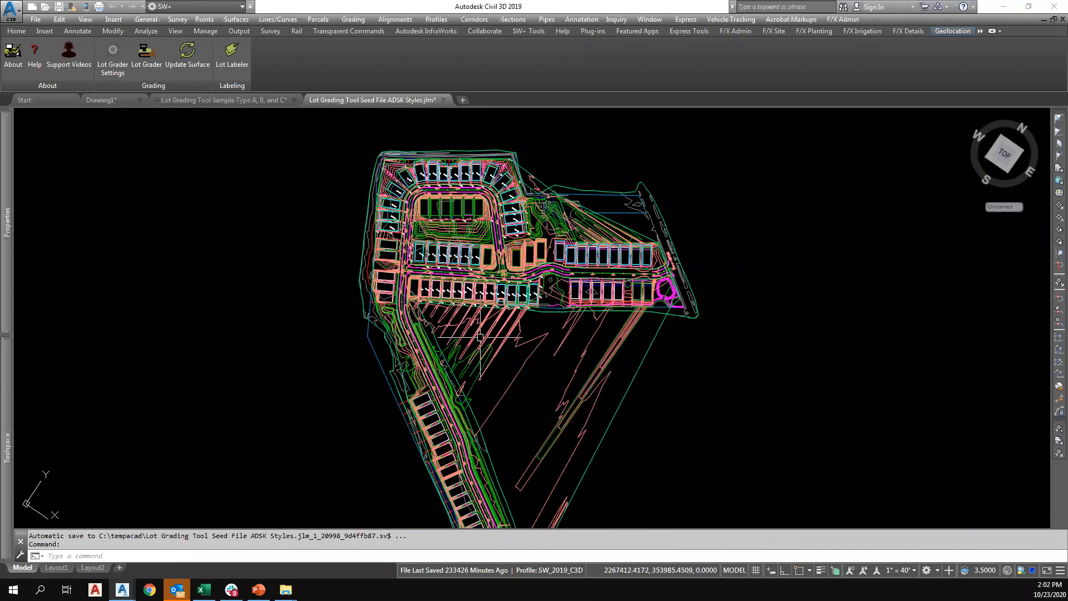
{"action": "mouse_move", "coordinate": [480, 337]}
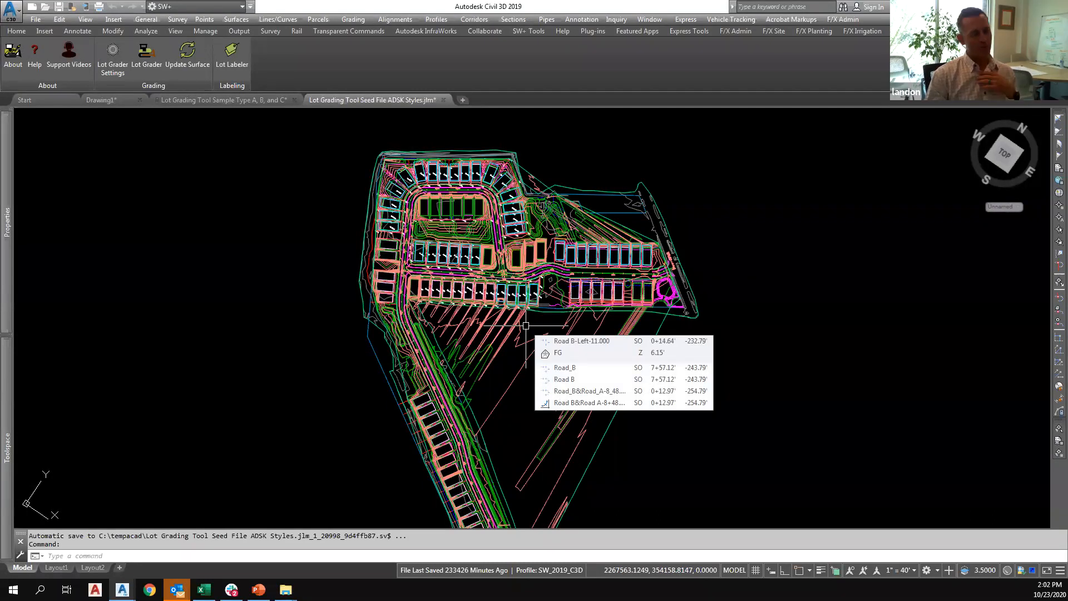
{"action": "scroll", "coordinate": [520, 322], "scroll_direction": "down", "scroll_amount": 2}
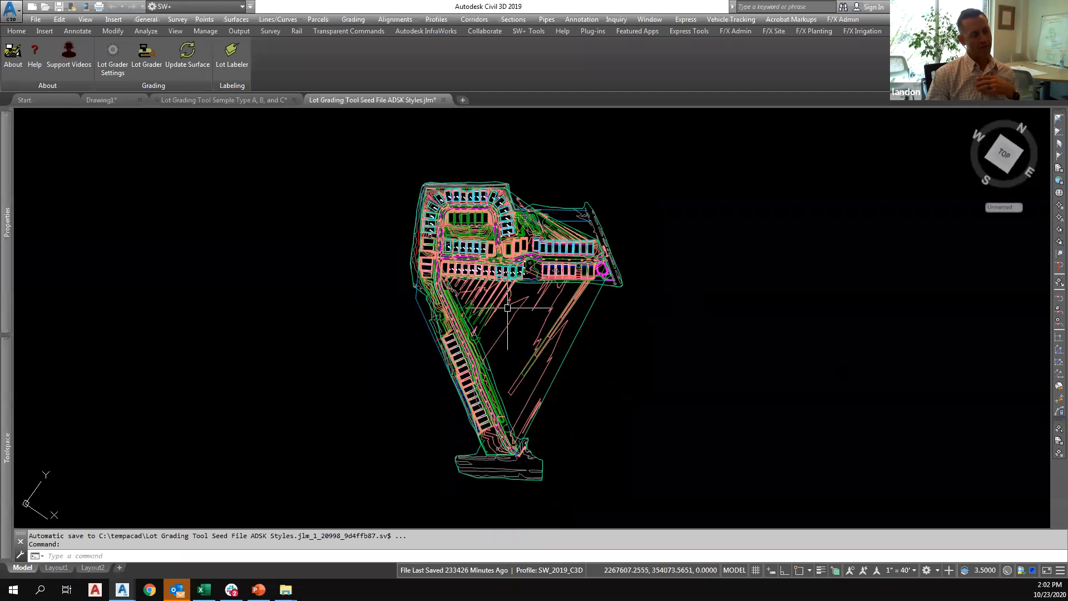
{"action": "scroll", "coordinate": [501, 310], "scroll_direction": "up", "scroll_amount": 2}
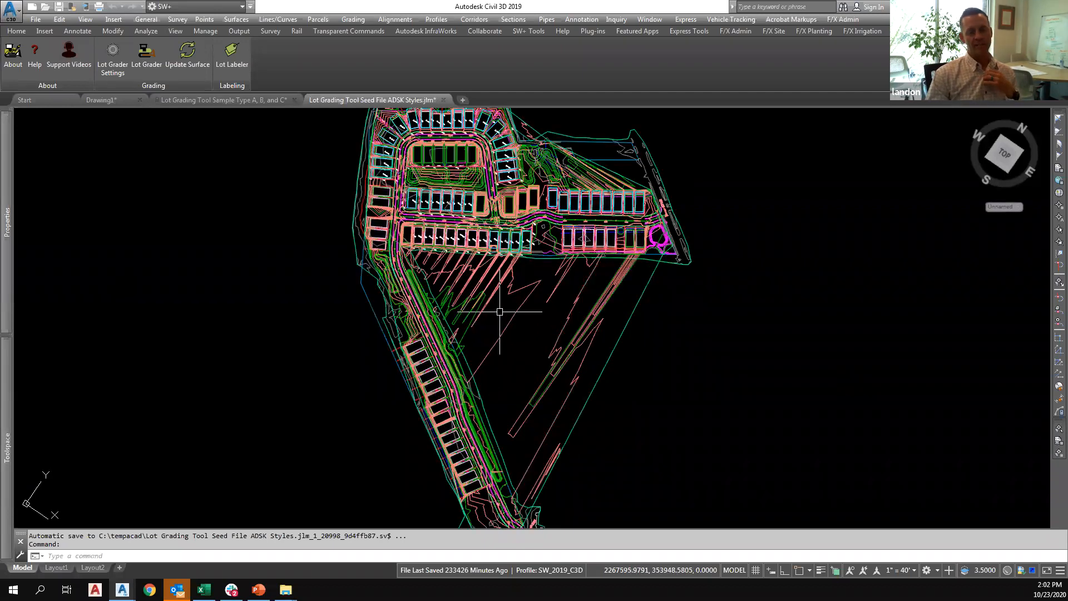
{"action": "middle_click_drag", "start_coordinate": [529, 302], "coordinate": [581, 309]}
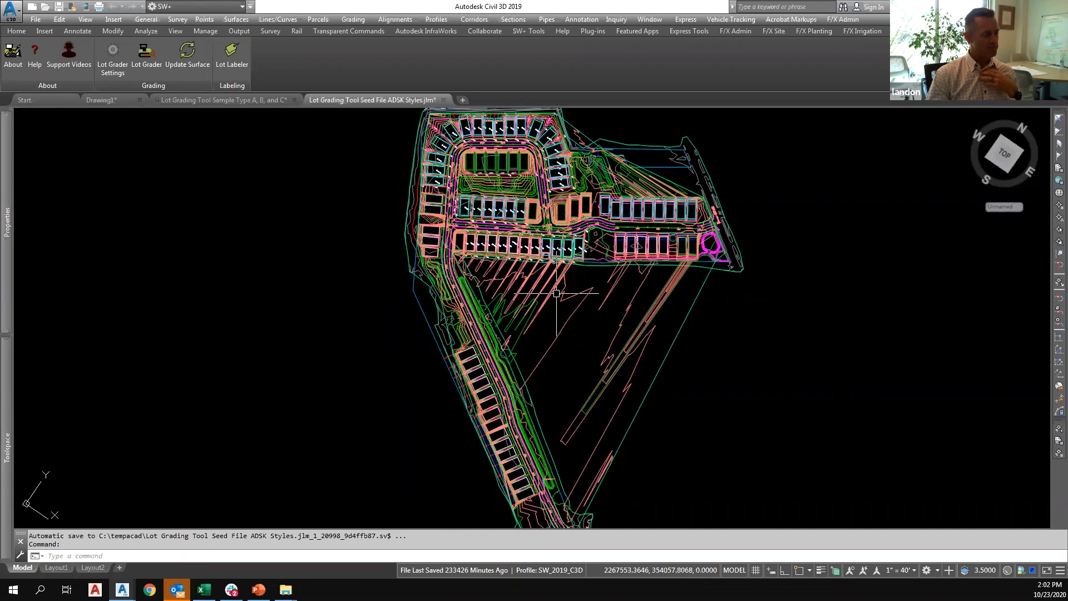
{"action": "scroll", "coordinate": [553, 284], "scroll_direction": "down", "scroll_amount": 2}
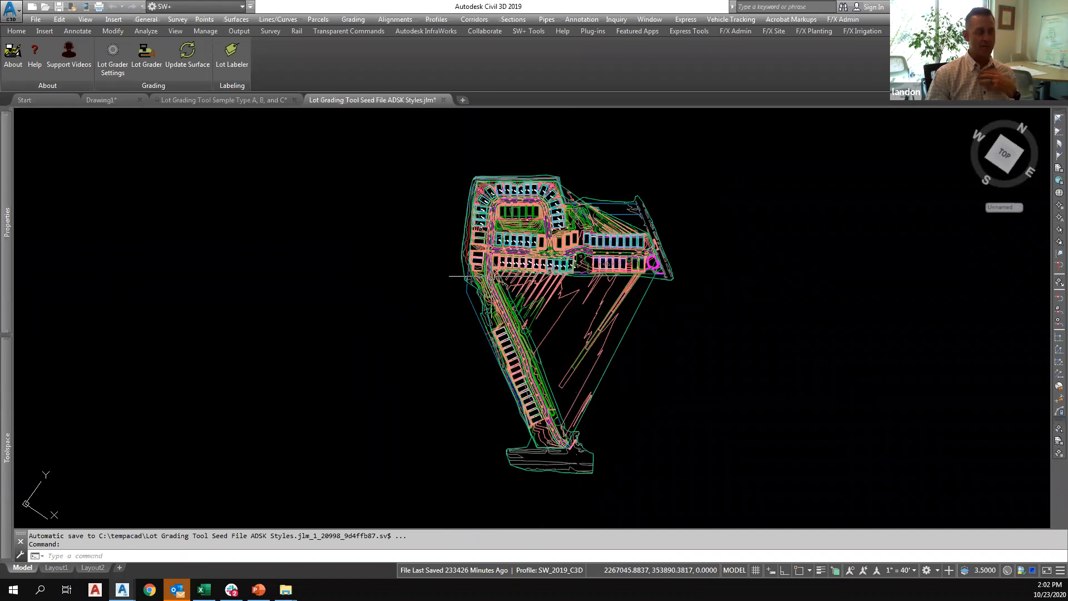
{"action": "mouse_move", "coordinate": [489, 276]}
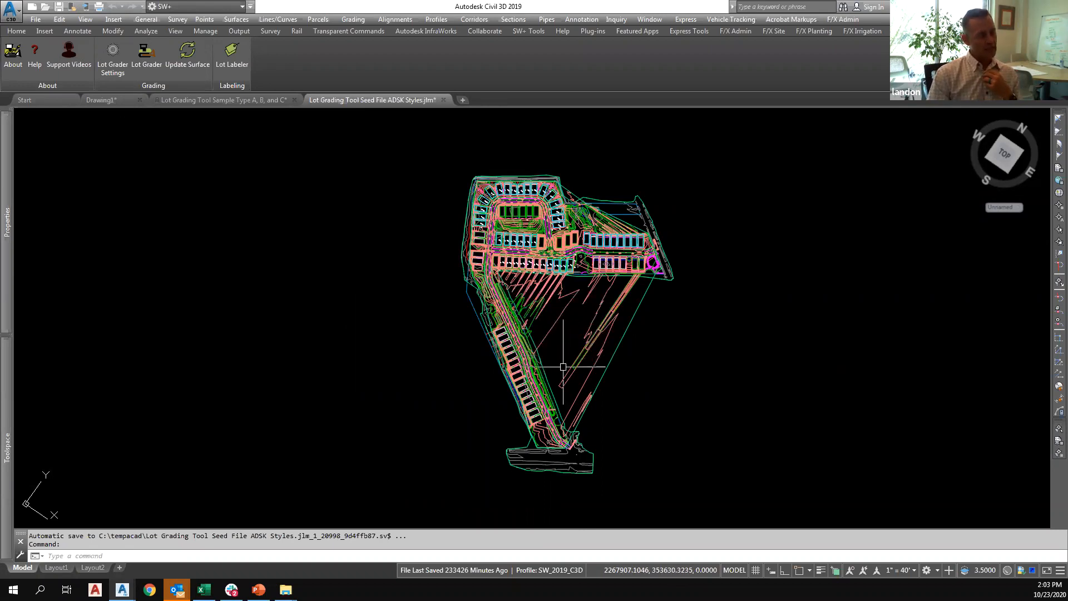
{"action": "middle_click_drag", "start_coordinate": [560, 367], "coordinate": [543, 358]}
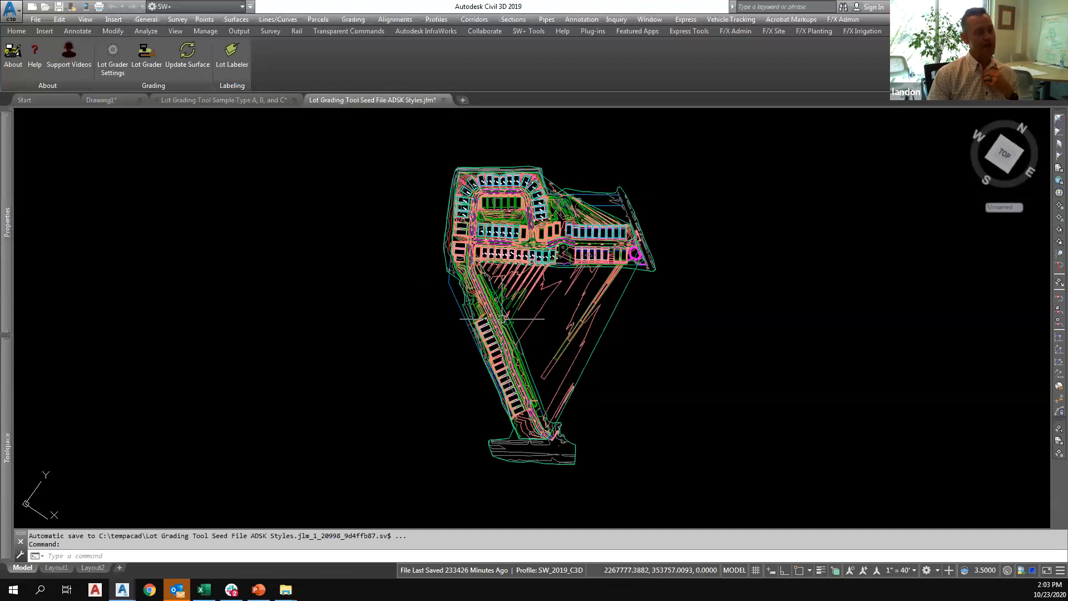
{"action": "middle_click_drag", "start_coordinate": [521, 303], "coordinate": [500, 305]}
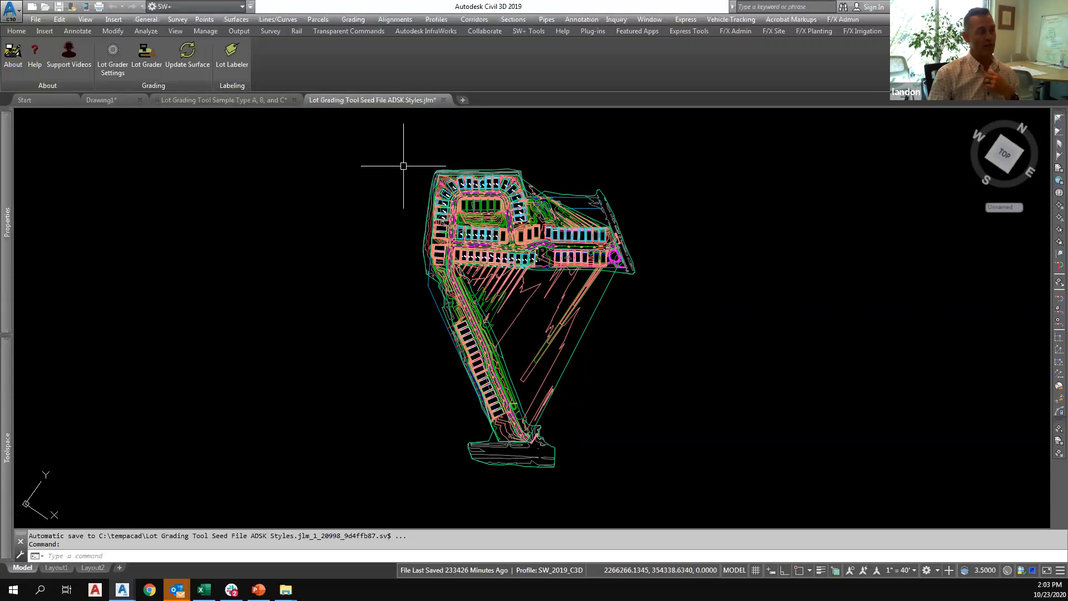
{"action": "scroll", "coordinate": [406, 231], "scroll_direction": "up", "scroll_amount": 3}
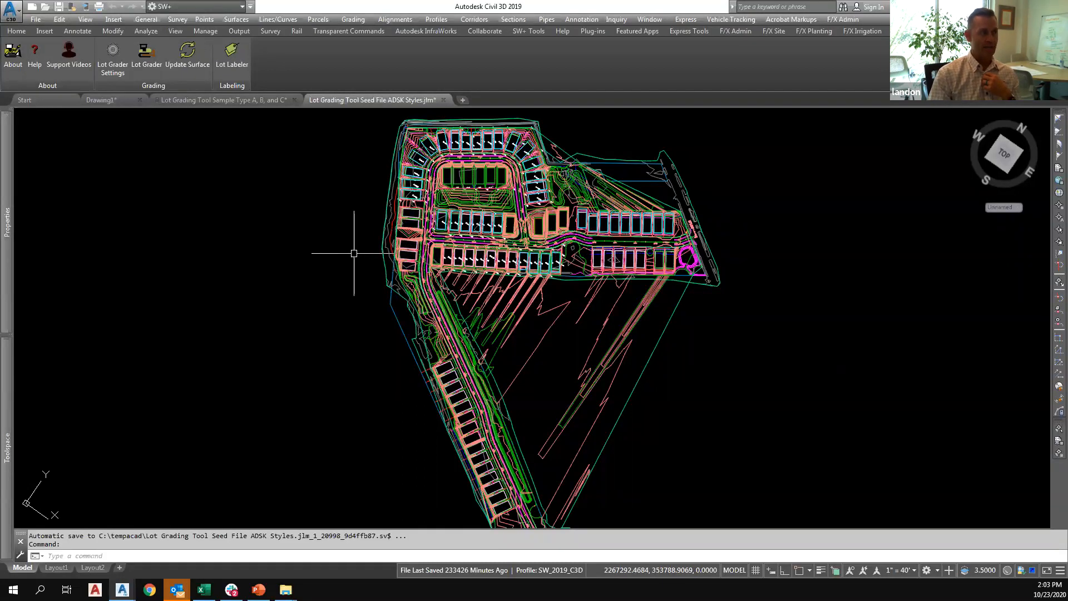
{"action": "mouse_move", "coordinate": [351, 254]}
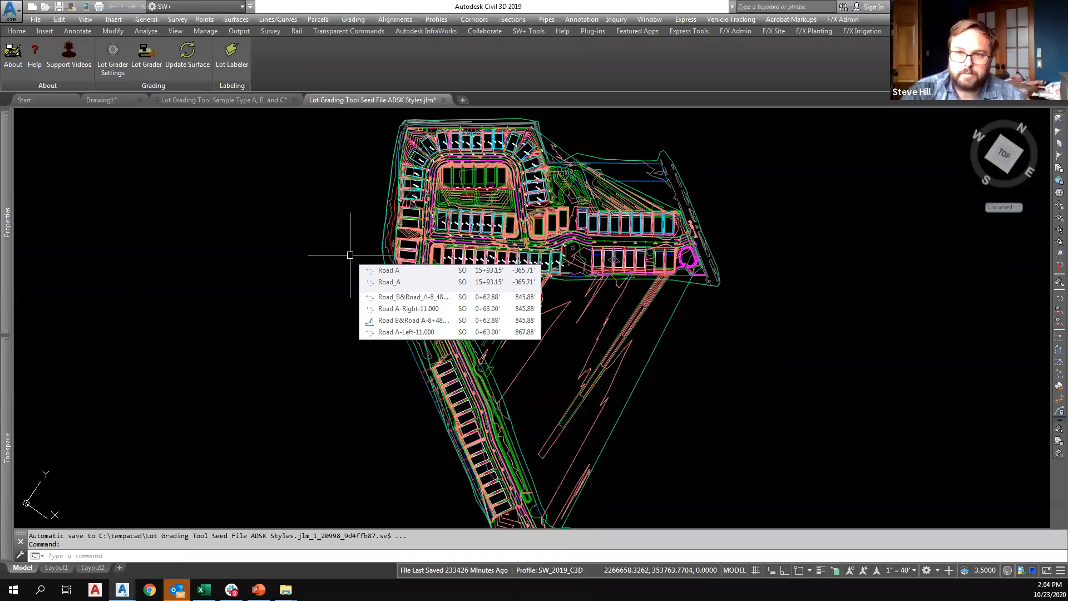
Examine the pad and lot line elevations north of the road intersection and around the subdivision's northeast corner.
{"action": "scroll", "coordinate": [448, 217], "scroll_direction": "up", "scroll_amount": 5}
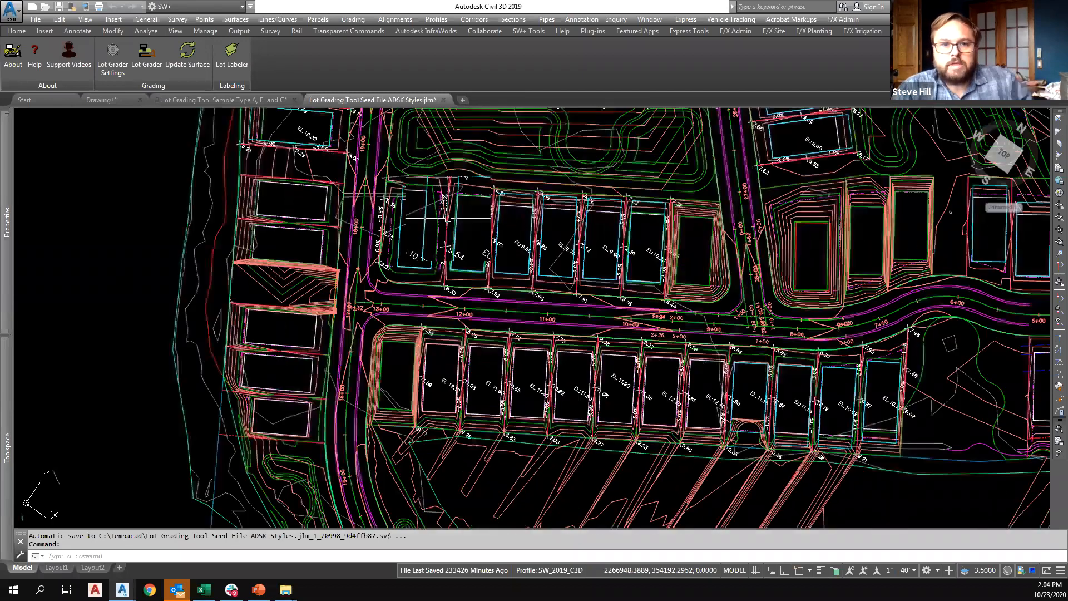
{"action": "mouse_move", "coordinate": [471, 269]}
{"action": "middle_mouse_down"}
{"action": "mouse_move", "coordinate": [365, 201]}
{"action": "mouse_move", "coordinate": [393, 333]}
{"action": "middle_mouse_up"}
{"action": "scroll", "coordinate": [392, 334], "scroll_direction": "up", "scroll_amount": 5}
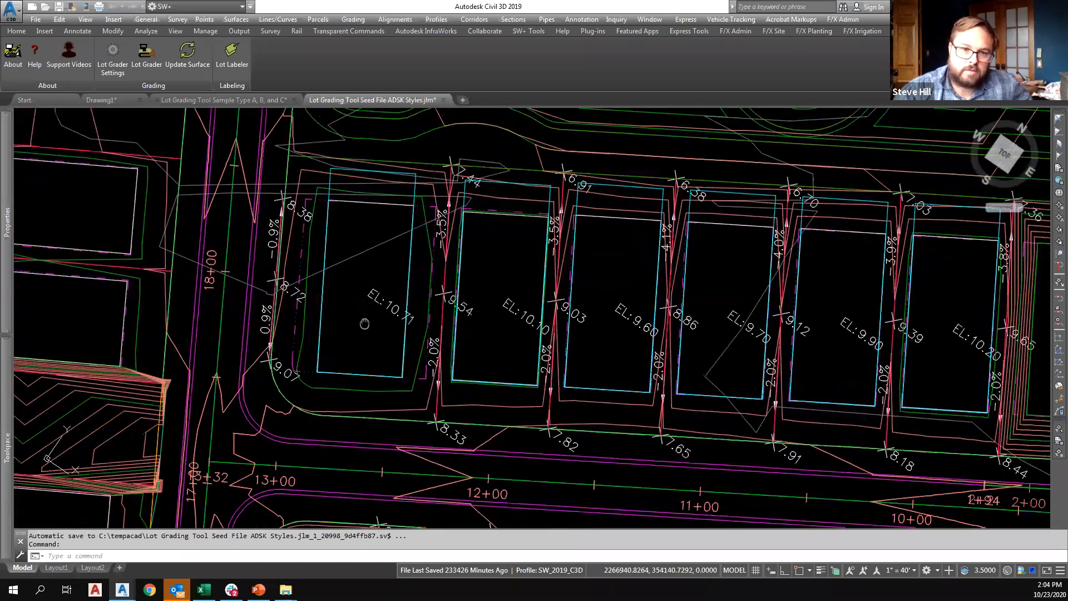
{"action": "scroll", "coordinate": [392, 334], "scroll_direction": "down", "scroll_amount": 10}
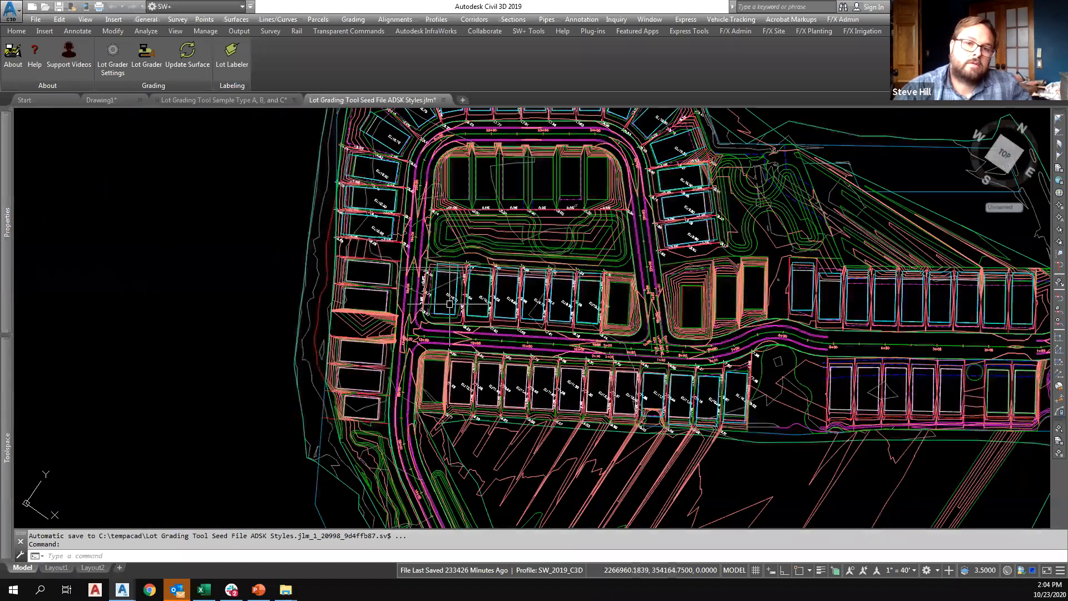
{"action": "scroll", "coordinate": [612, 200], "scroll_direction": "up", "scroll_amount": 5}
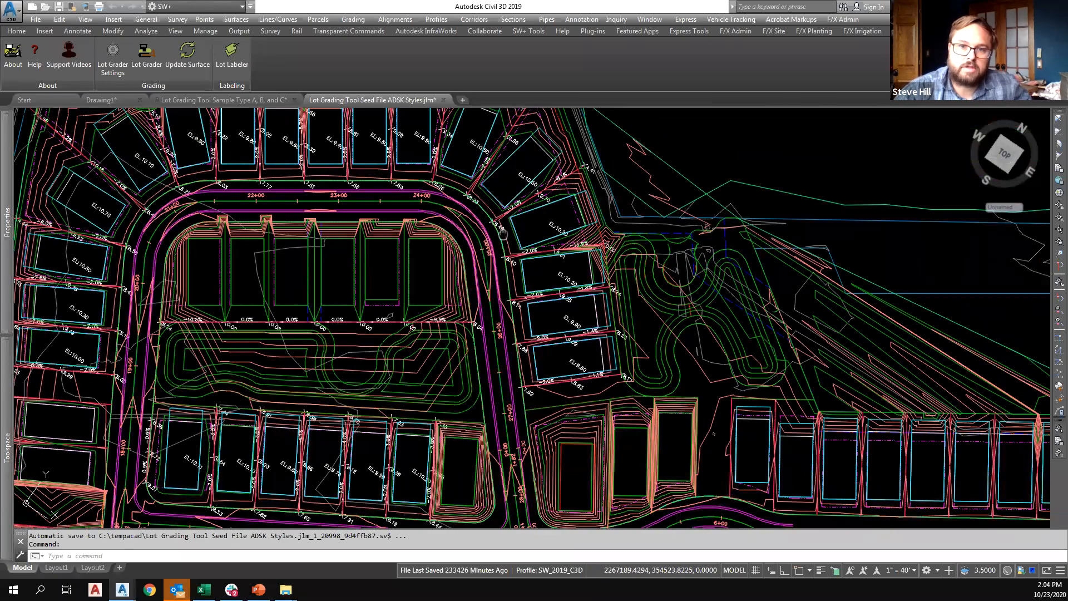
{"action": "scroll", "coordinate": [539, 286], "scroll_direction": "up", "scroll_amount": 5}
{"action": "scroll", "coordinate": [540, 286], "scroll_direction": "down", "scroll_amount": 3}
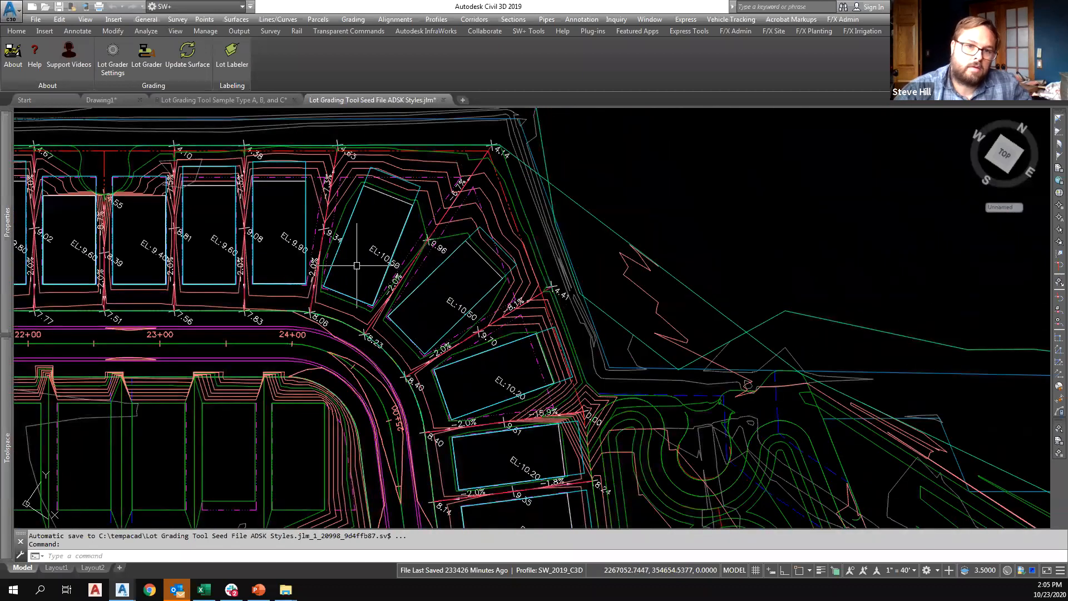
{"action": "middle_click_drag", "start_coordinate": [399, 252], "coordinate": [355, 323]}
{"action": "scroll", "coordinate": [415, 284], "scroll_direction": "up", "scroll_amount": 3}
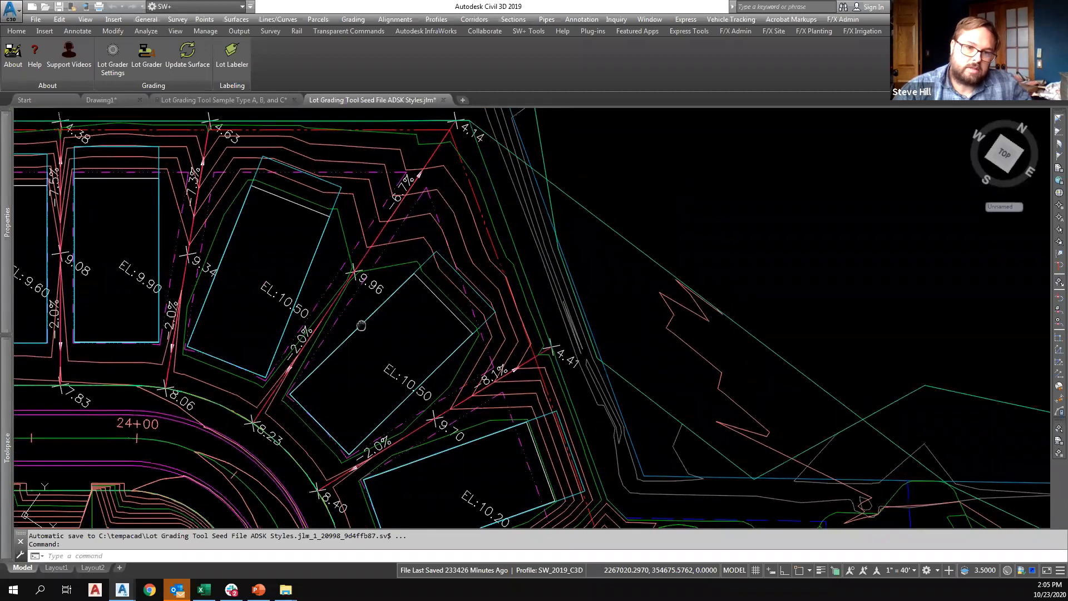
Isolate the layer of the two side lot feature lines flanking the northeast corner pad, and restore the previous layer state.
{"action": "left_click", "coordinate": [401, 435]}
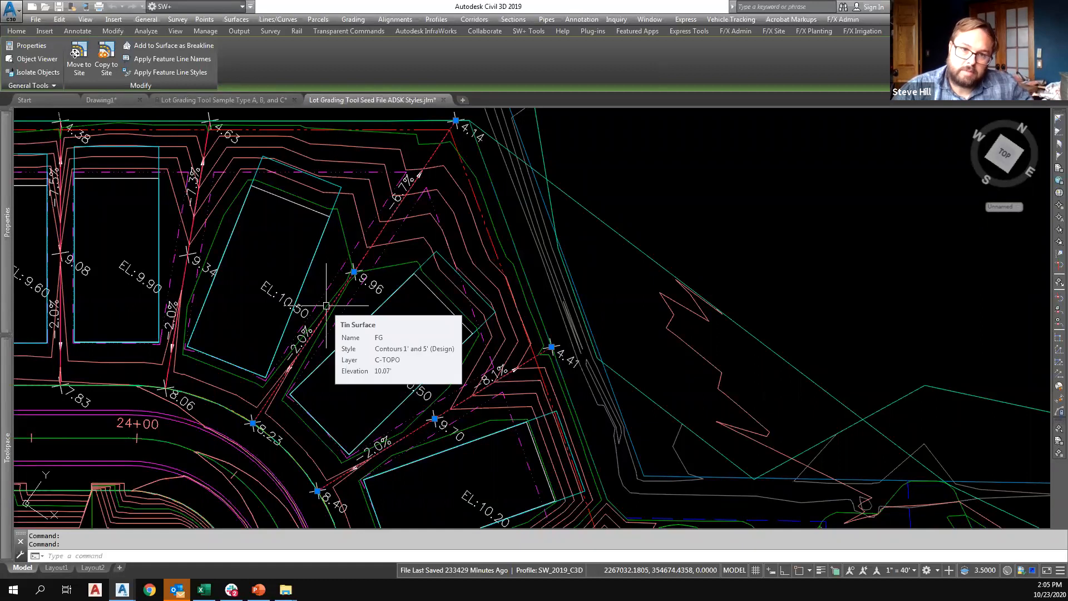
{"action": "mouse_move", "coordinate": [326, 302]}
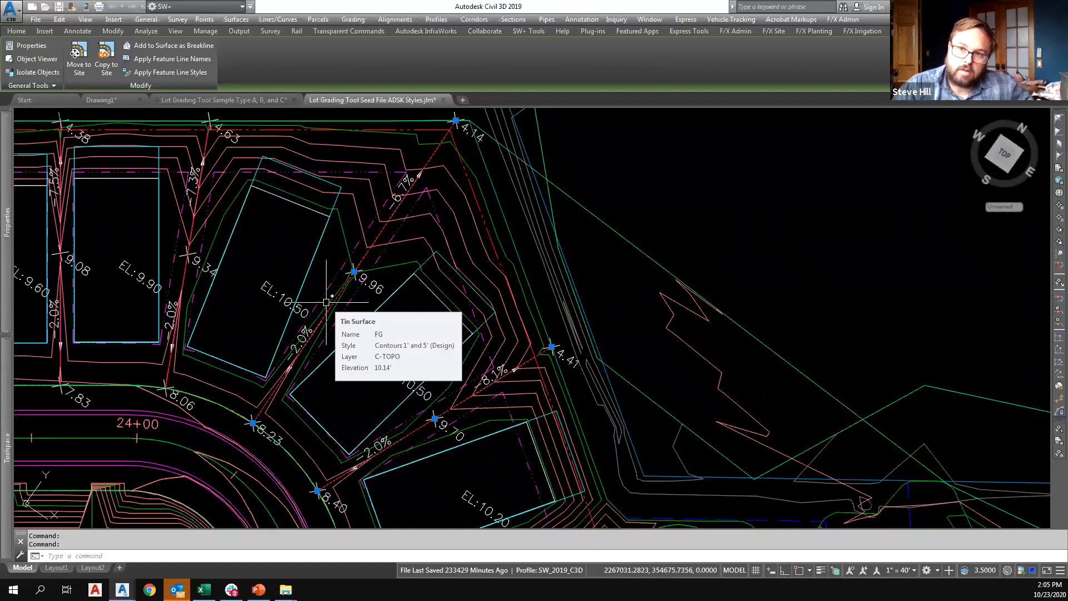
{"action": "mouse_move", "coordinate": [183, 201]}
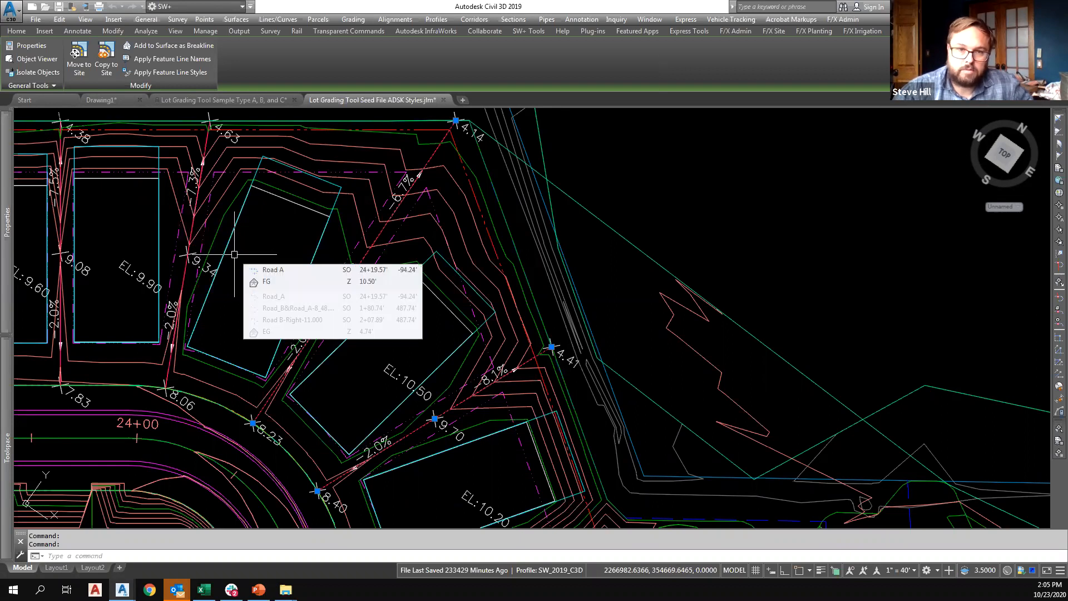
{"action": "mouse_move", "coordinate": [235, 254]}
{"action": "middle_click_drag", "start_coordinate": [235, 254], "coordinate": [357, 247]}
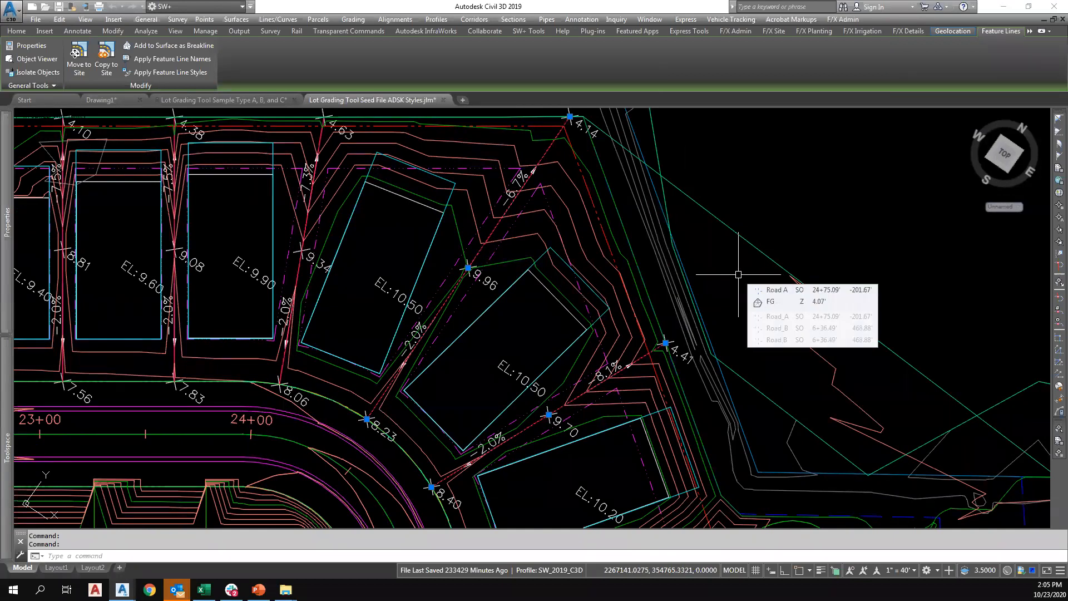
{"action": "mouse_move", "coordinate": [738, 273]}
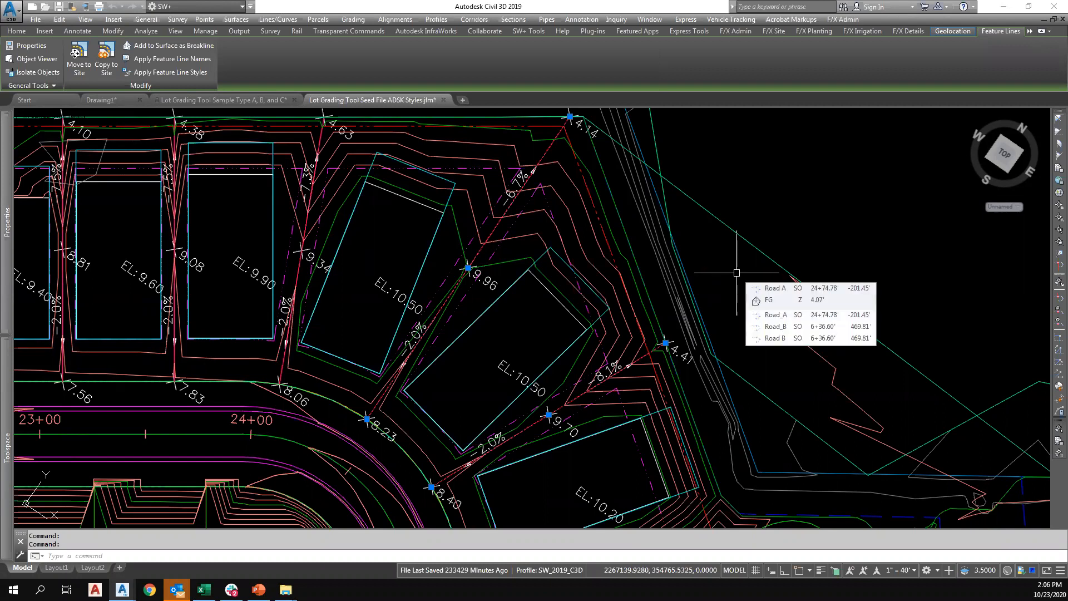
{"action": "scroll", "coordinate": [739, 278], "scroll_direction": "down", "scroll_amount": 4}
{"action": "mouse_move", "coordinate": [768, 282]}
{"action": "middle_mouse_down"}
{"action": "mouse_move", "coordinate": [746, 236]}
{"action": "mouse_move", "coordinate": [746, 177]}
{"action": "middle_mouse_up"}
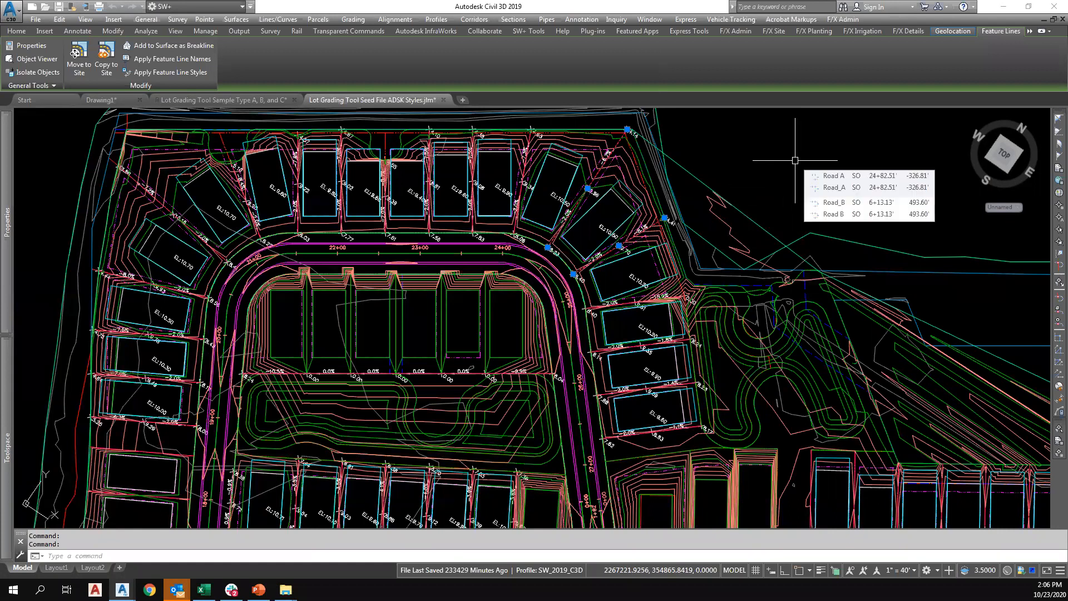
{"action": "middle_click_drag", "start_coordinate": [623, 207], "coordinate": [611, 224]}
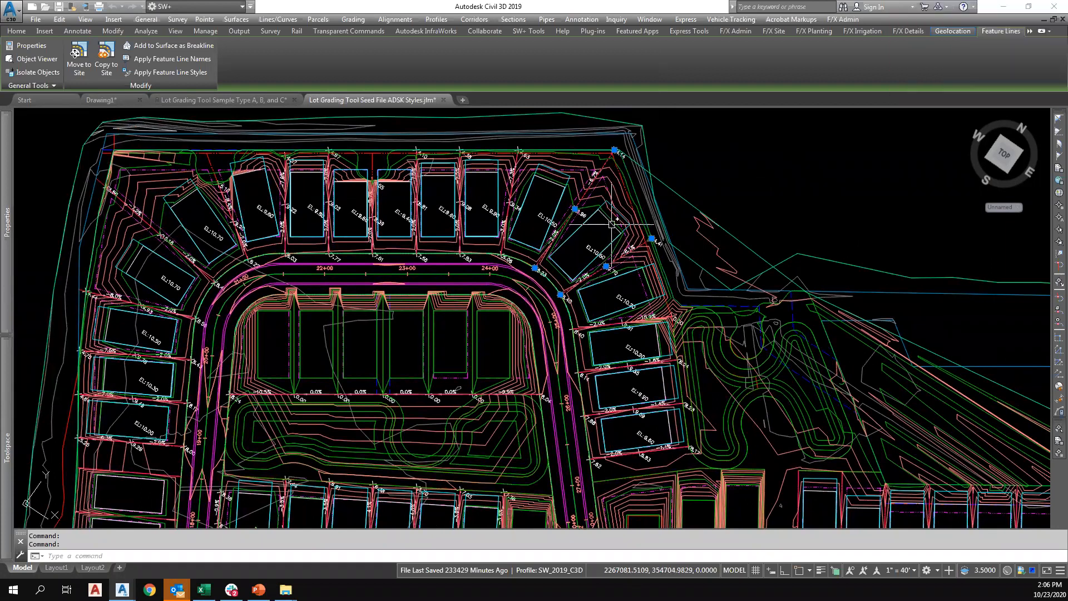
{"action": "type", "text": "li"}
{"action": "key", "text": "Return"}
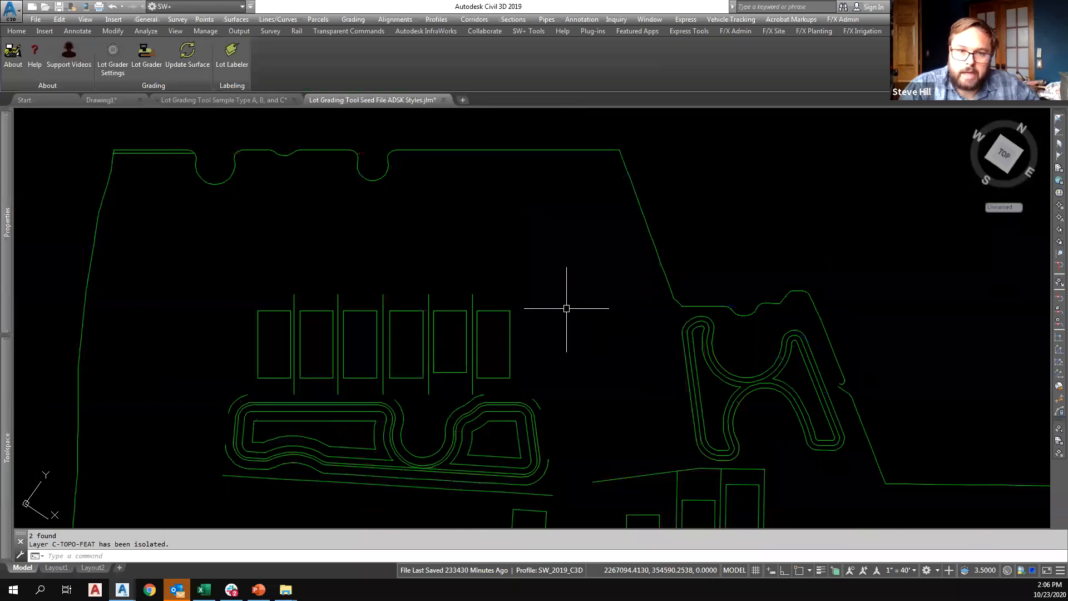
{"action": "type", "text": "layerp"}
{"action": "key", "text": "Return"}
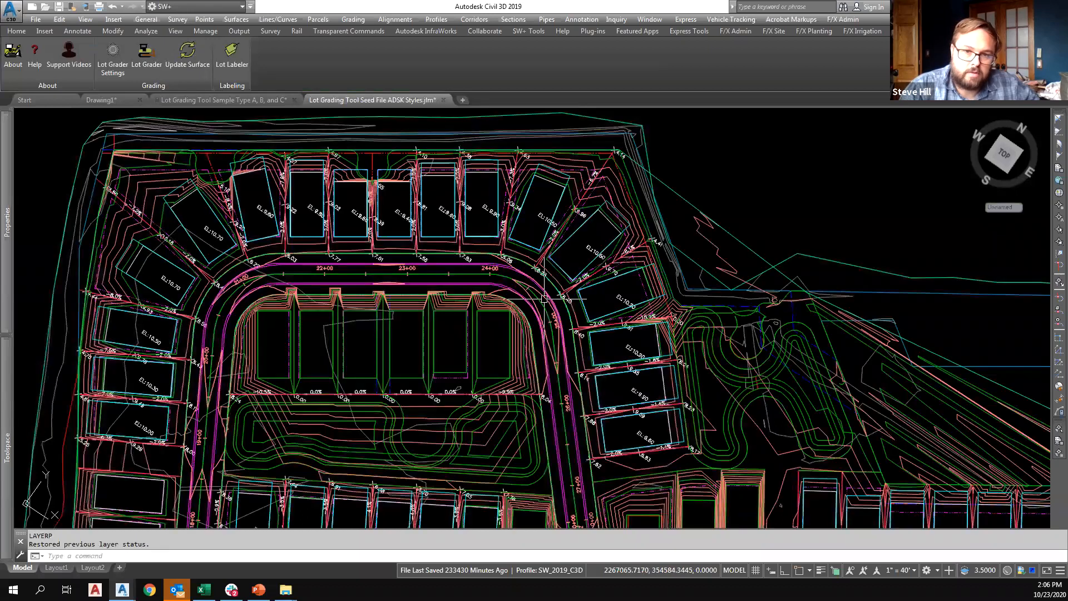
{"action": "mouse_move", "coordinate": [514, 305]}
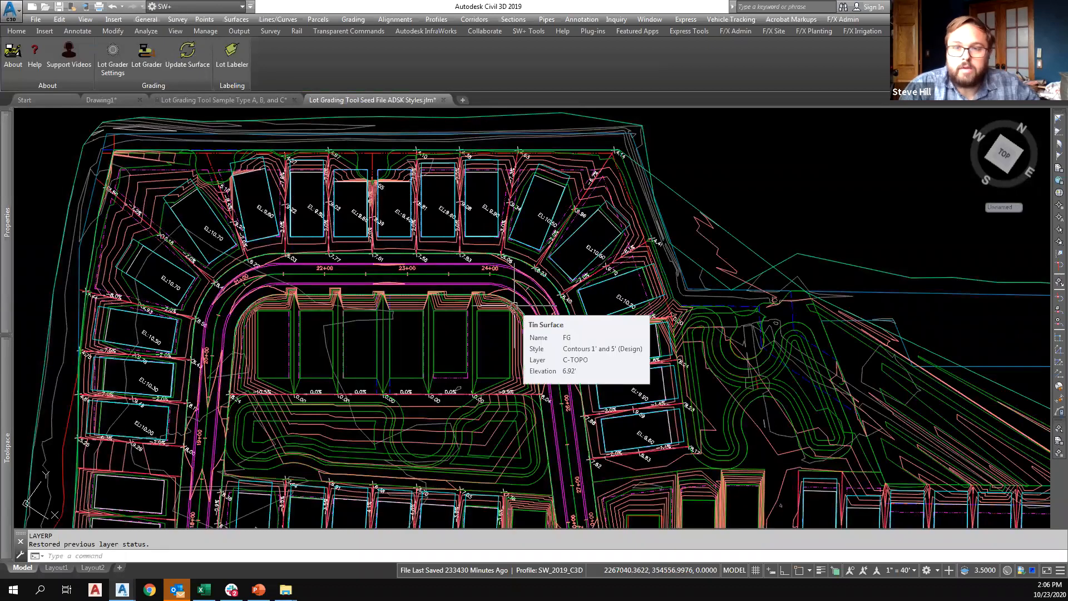
{"action": "left_click", "coordinate": [473, 330]}
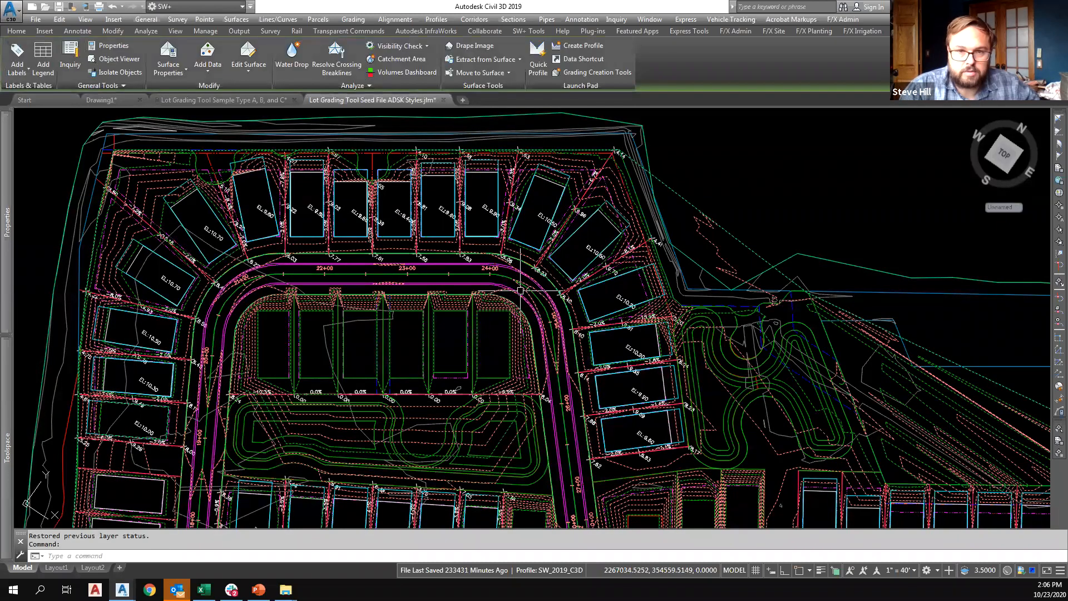
{"action": "key", "text": "Escape"}
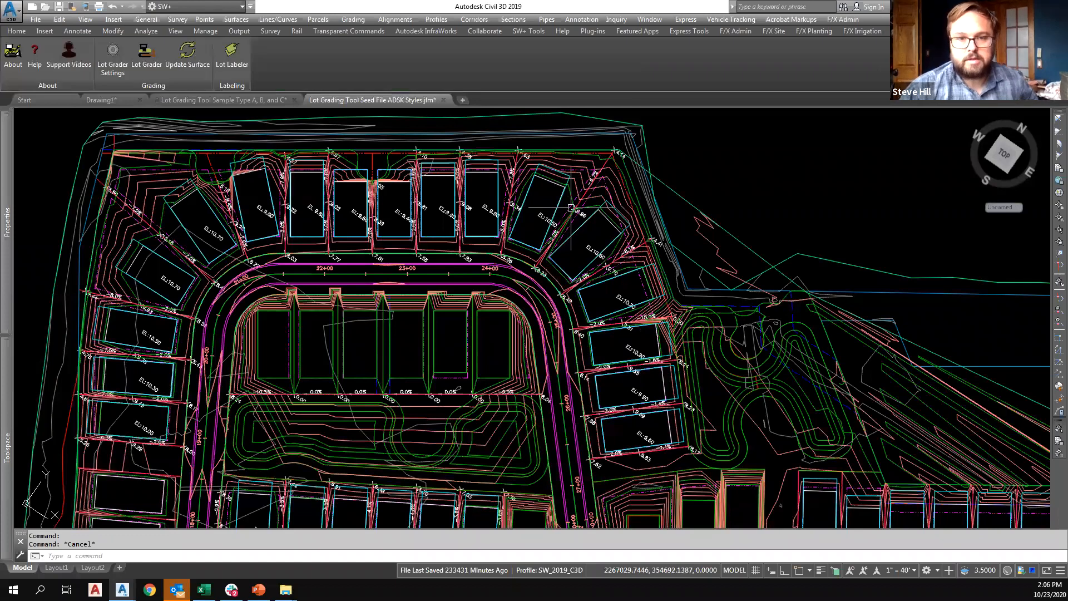
Select the side lot feature line between the two northeast corner pads and examine its grade from the high point to the road.
{"action": "scroll", "coordinate": [575, 201], "scroll_direction": "up", "scroll_amount": 2}
{"action": "left_click", "coordinate": [580, 221]}
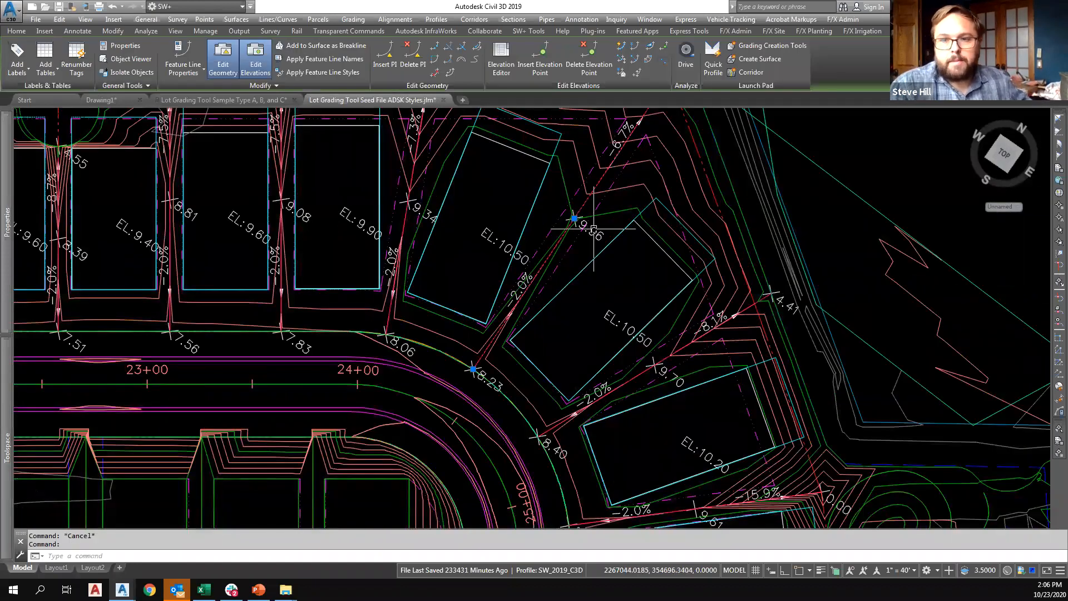
{"action": "scroll", "coordinate": [593, 231], "scroll_direction": "down", "scroll_amount": 5}
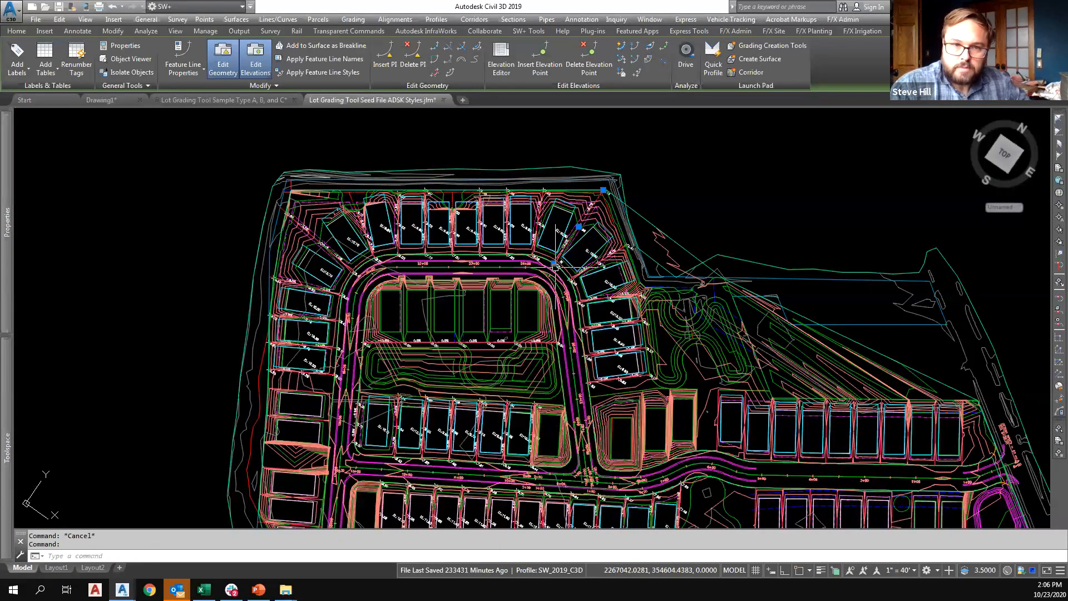
{"action": "scroll", "coordinate": [563, 257], "scroll_direction": "up", "scroll_amount": 6}
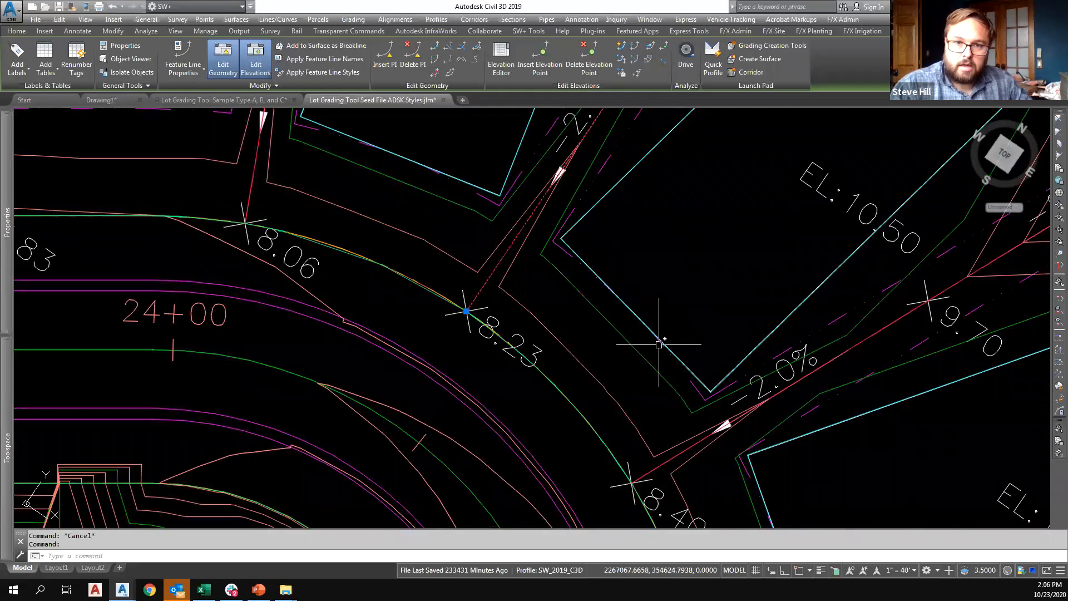
{"action": "scroll", "coordinate": [617, 305], "scroll_direction": "down", "scroll_amount": 2}
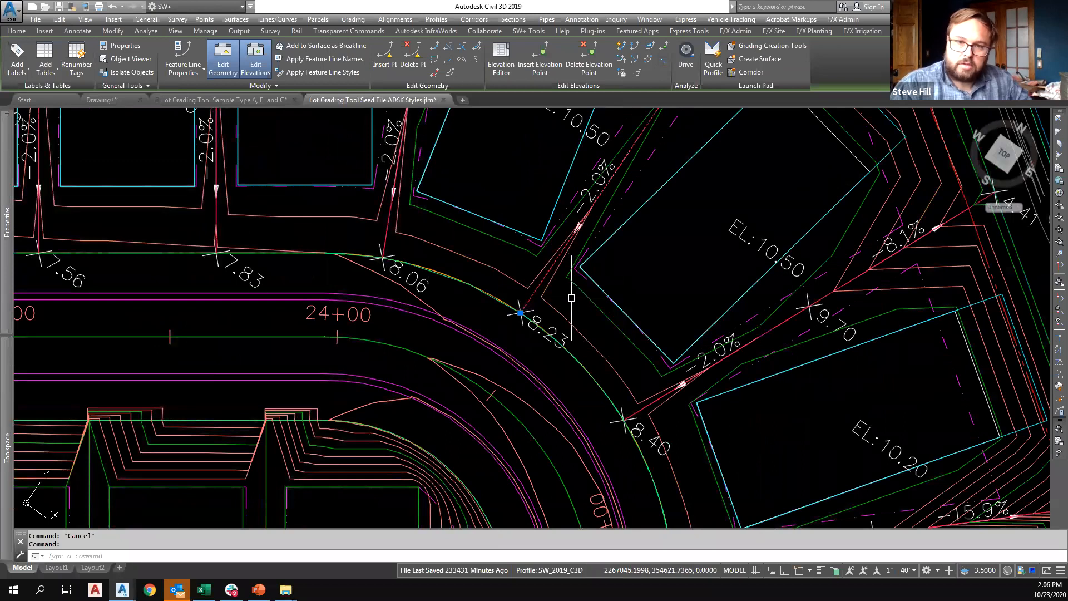
{"action": "mouse_move", "coordinate": [571, 297]}
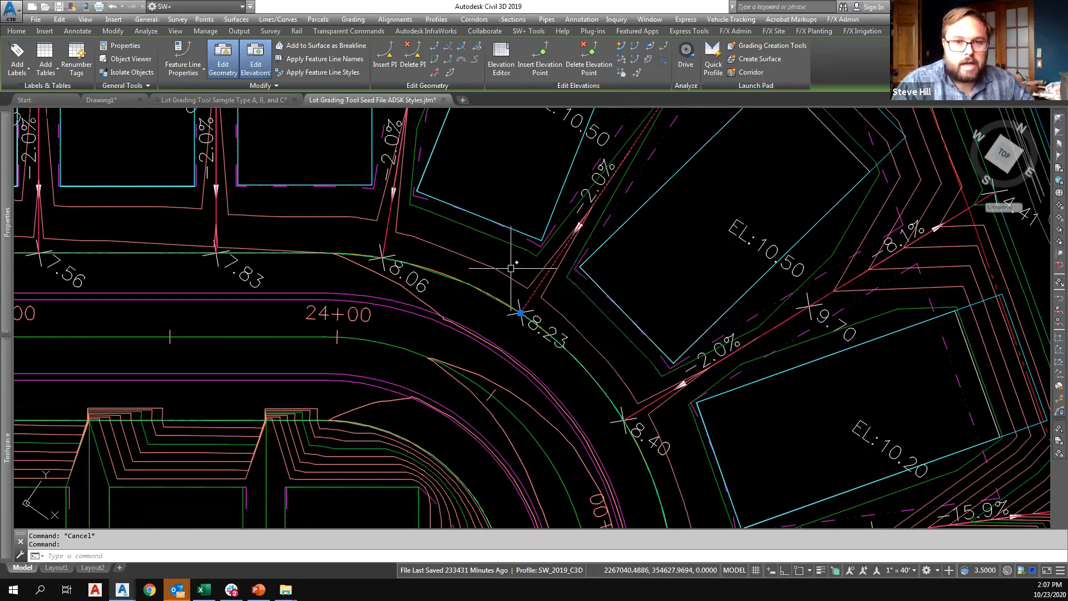
{"action": "mouse_move", "coordinate": [509, 269]}
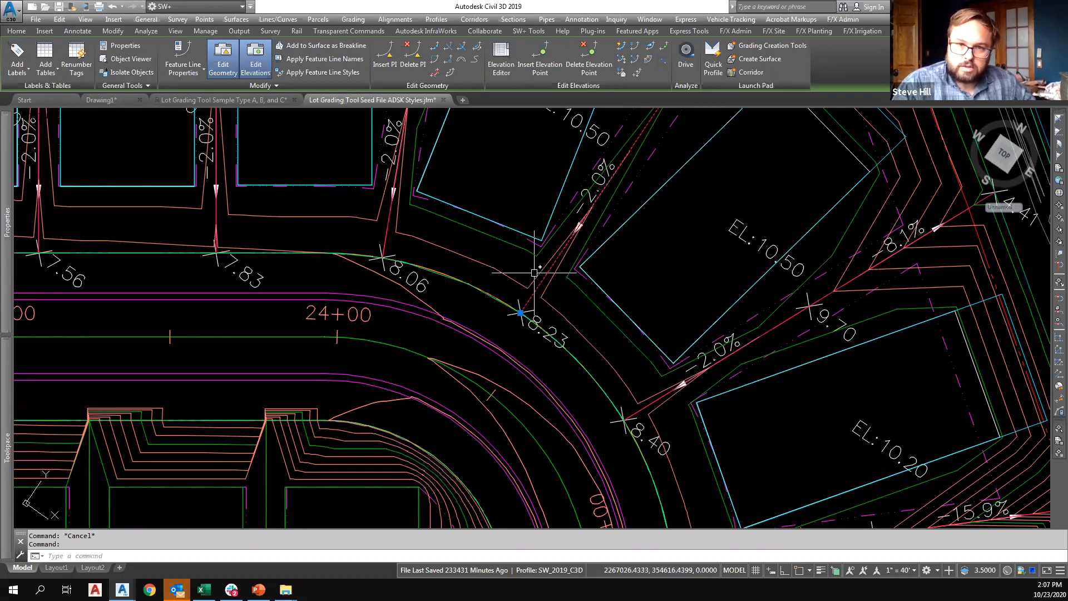
{"action": "middle_click_drag", "start_coordinate": [612, 275], "coordinate": [531, 314]}
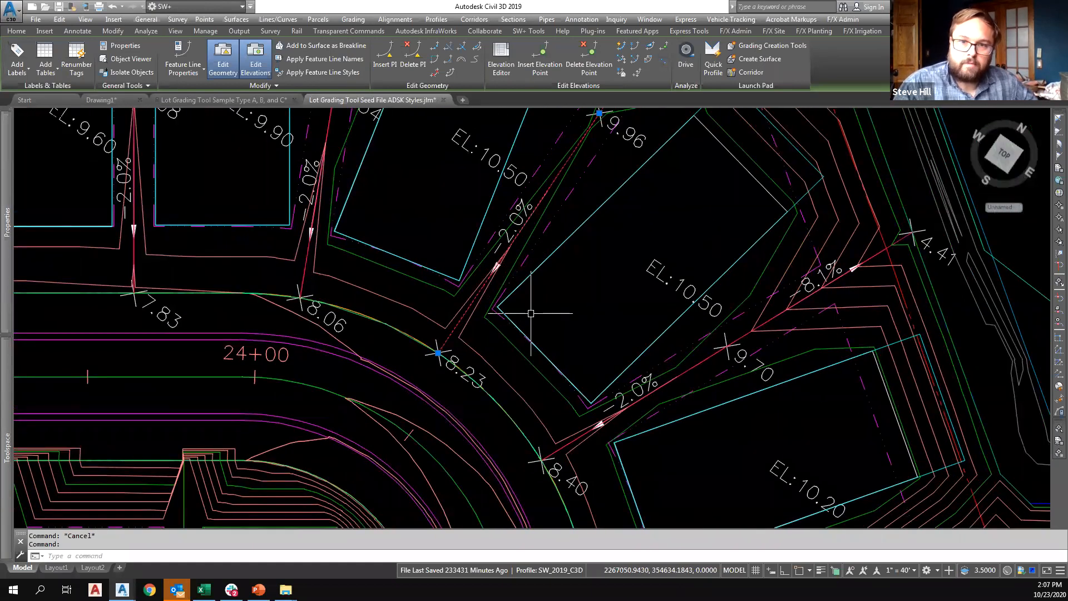
{"action": "mouse_move", "coordinate": [531, 313]}
{"action": "scroll", "coordinate": [531, 314], "scroll_direction": "down", "scroll_amount": 2}
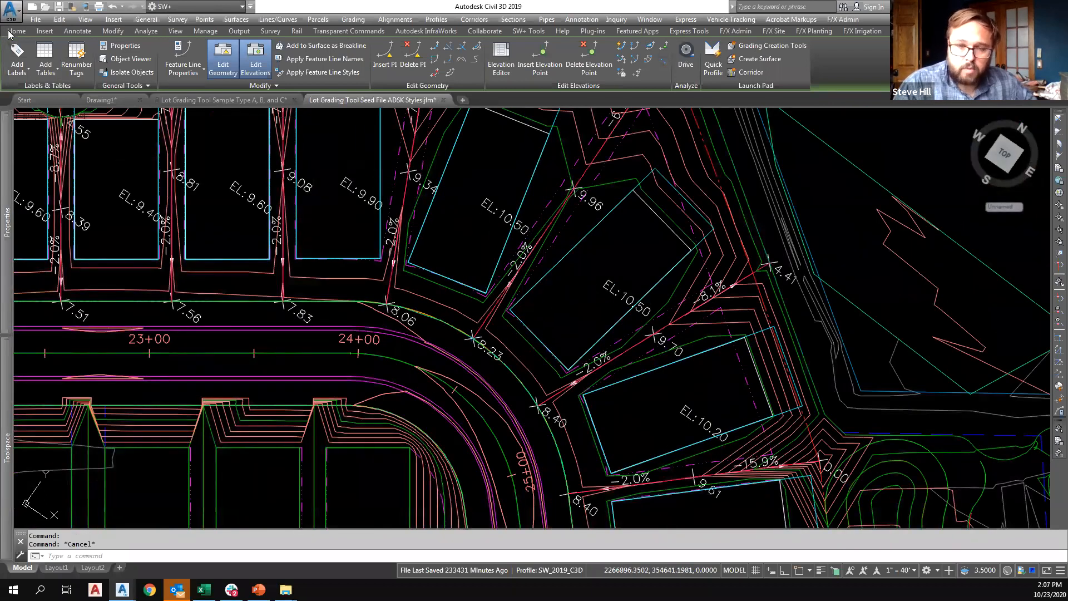
{"action": "key", "text": "Escape"}
Freeze the layers holding the surface contours and the elevation and slope labels around the northeast corner pads.
{"action": "left_click", "coordinate": [69, 59]}
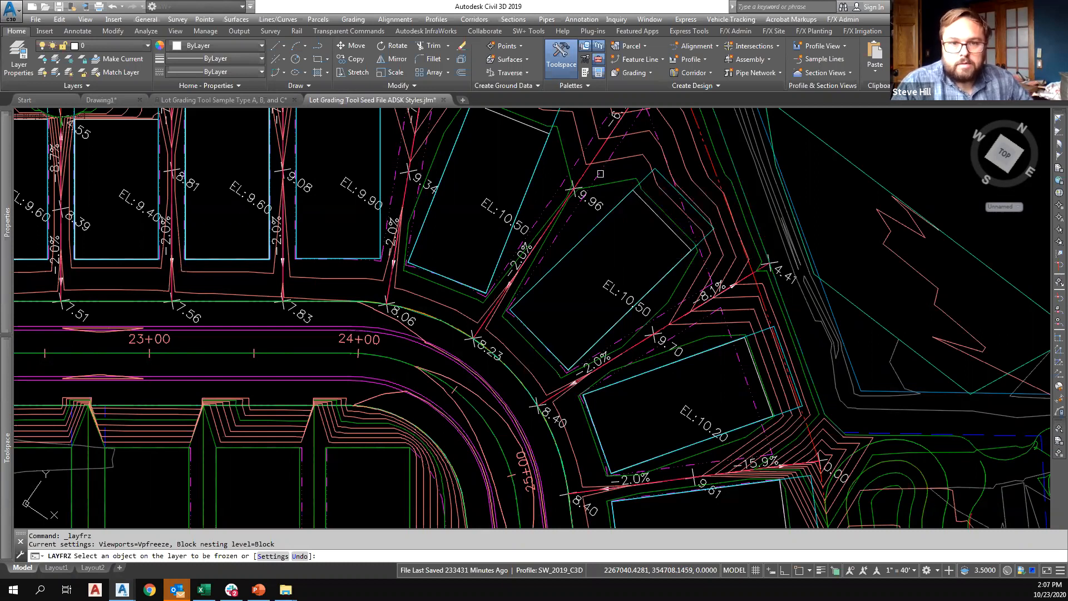
{"action": "mouse_move", "coordinate": [600, 174]}
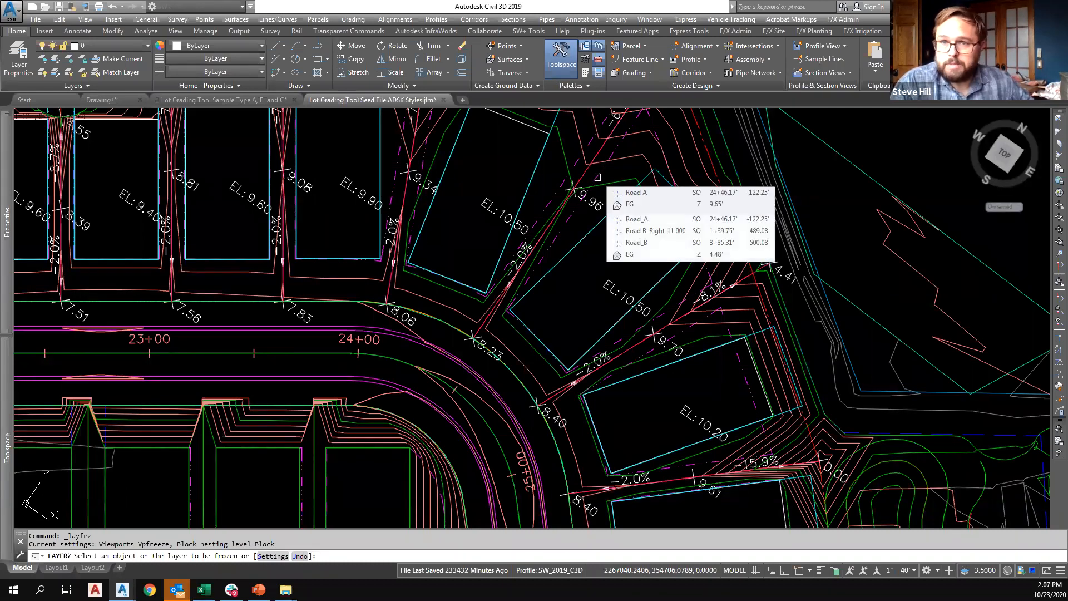
{"action": "left_click", "coordinate": [597, 177]}
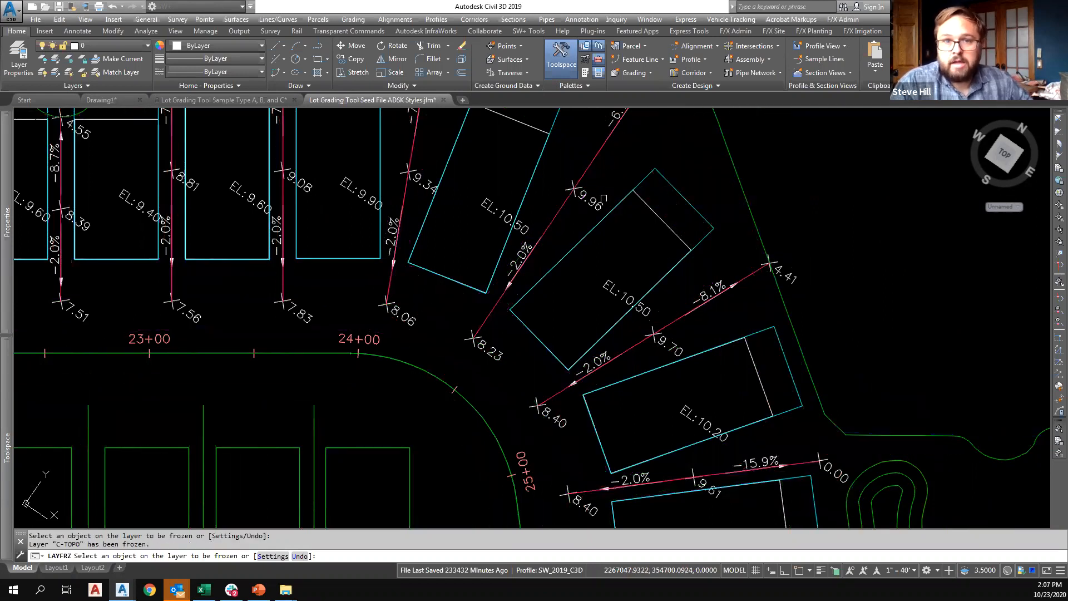
{"action": "scroll", "coordinate": [638, 218], "scroll_direction": "down", "scroll_amount": 4}
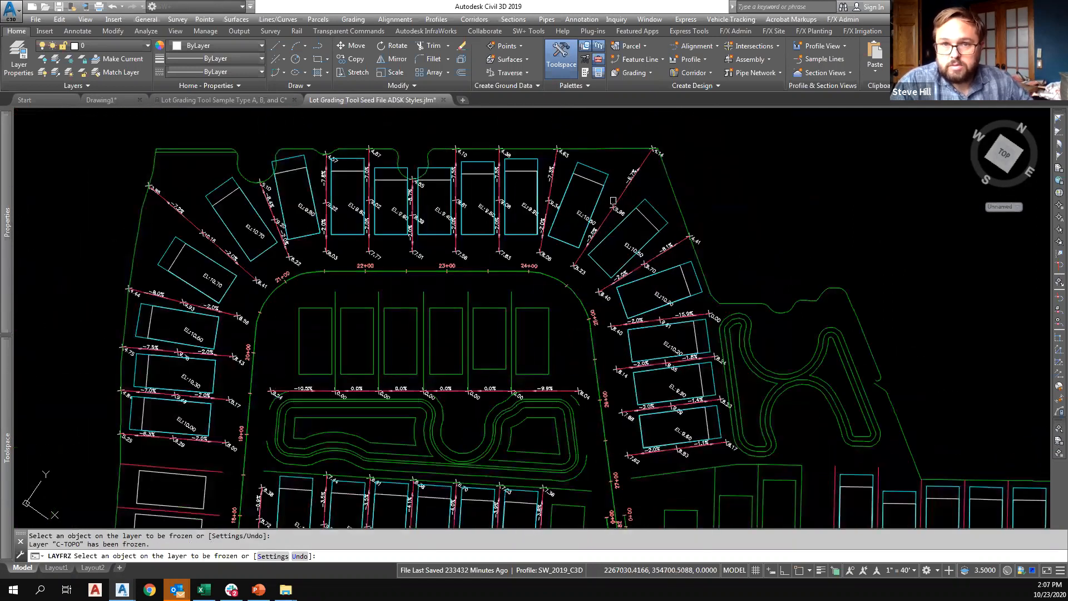
{"action": "left_click", "coordinate": [618, 210]}
{"action": "middle_click_drag", "start_coordinate": [620, 236], "coordinate": [621, 217]}
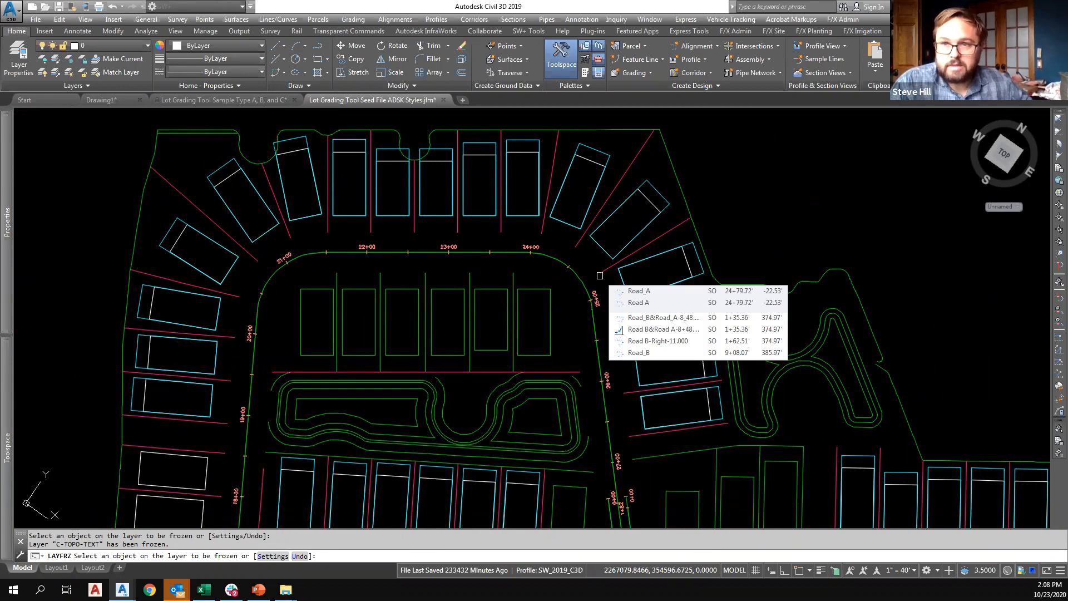
{"action": "key", "text": "Escape"}
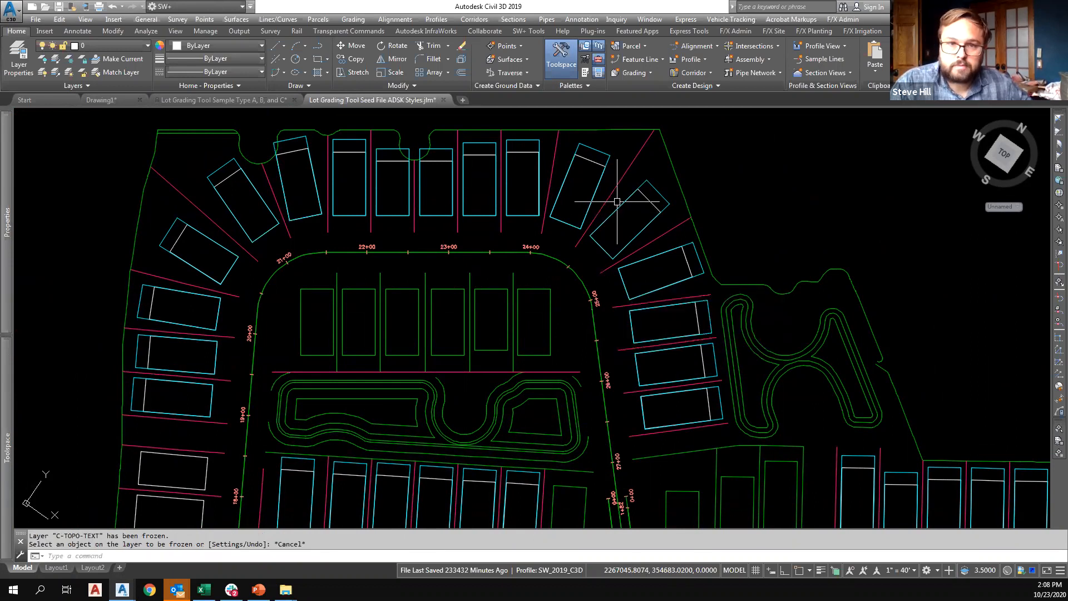
{"action": "key", "text": "Escape"}
{"action": "mouse_move", "coordinate": [616, 201]}
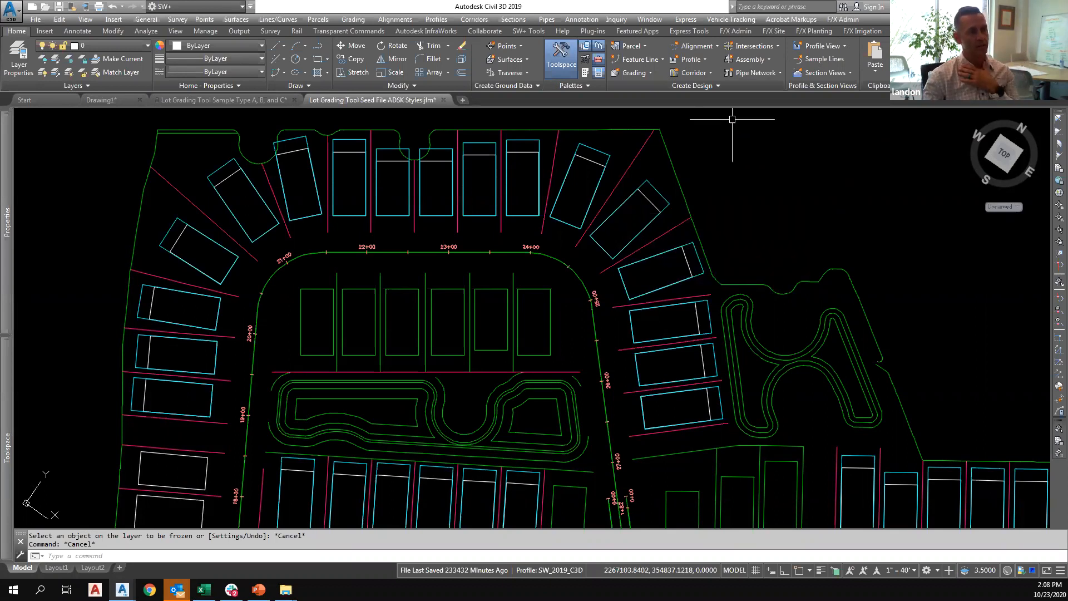
Turn off removal of existing PIs and existing elevation points in the Lot Grader settings, and discard the change.
{"action": "left_click", "coordinate": [528, 31]}
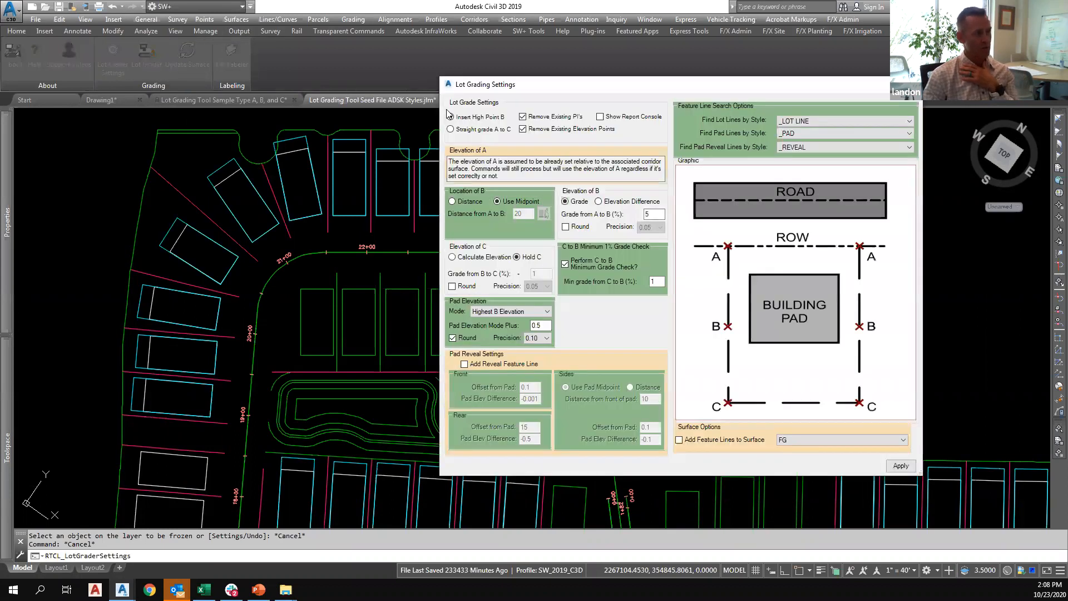
{"action": "left_click", "coordinate": [523, 117]}
{"action": "left_click", "coordinate": [523, 129]}
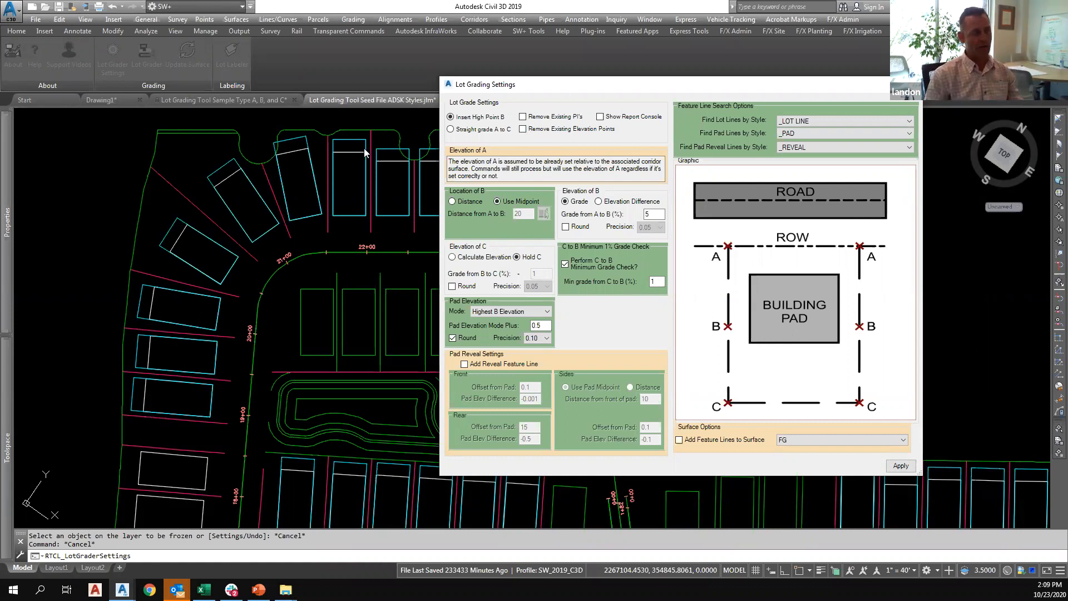
{"action": "left_click", "coordinate": [913, 84]}
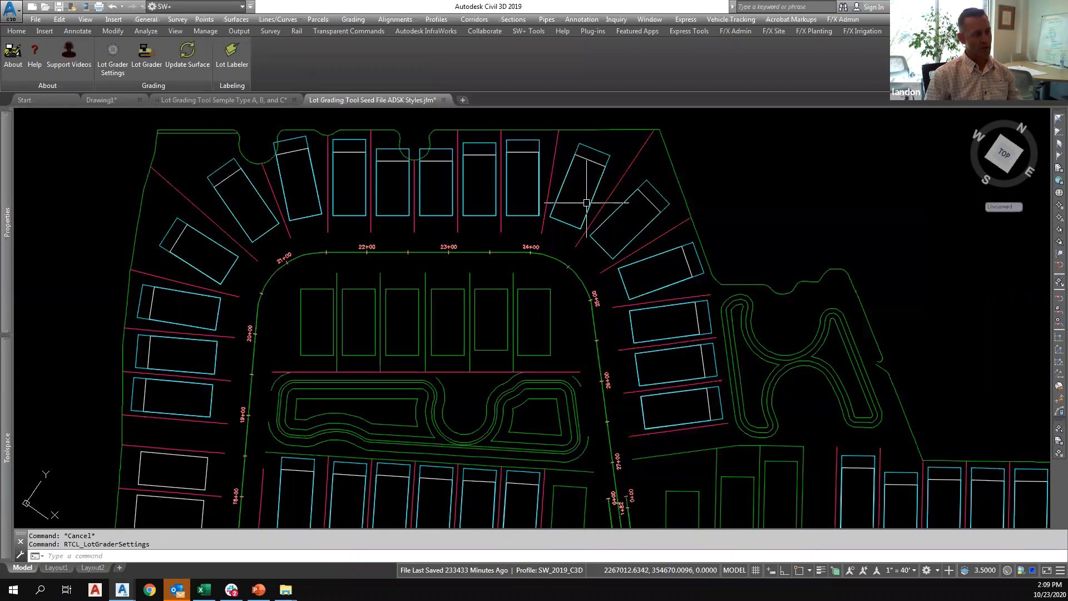
Inspect the points on the side lot feature line between the two northeast corner pads, and deselect it.
{"action": "middle_click_drag", "start_coordinate": [587, 207], "coordinate": [629, 223]}
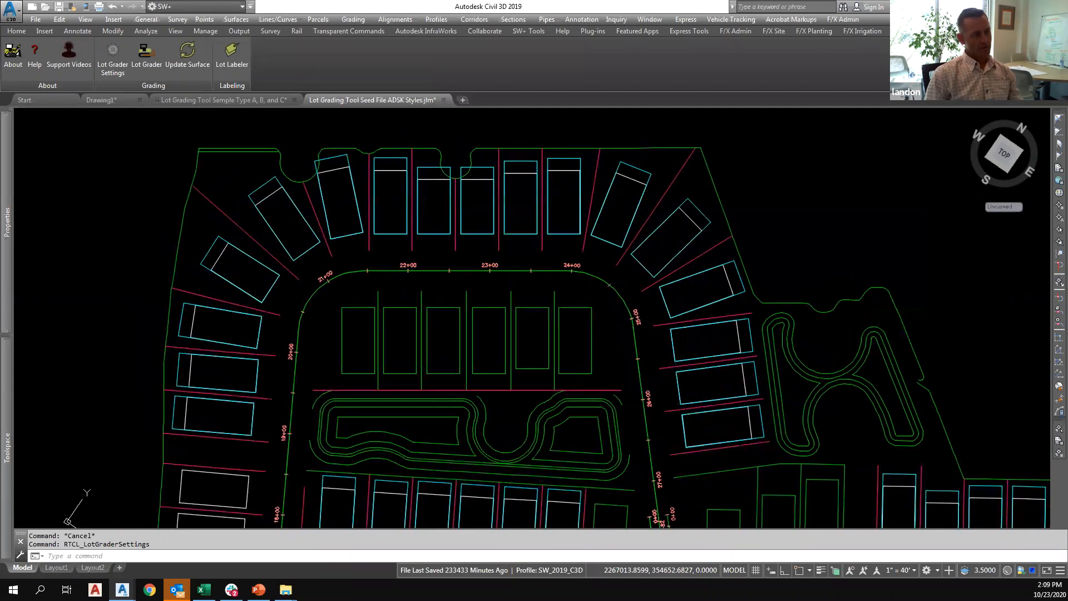
{"action": "left_click", "coordinate": [655, 204]}
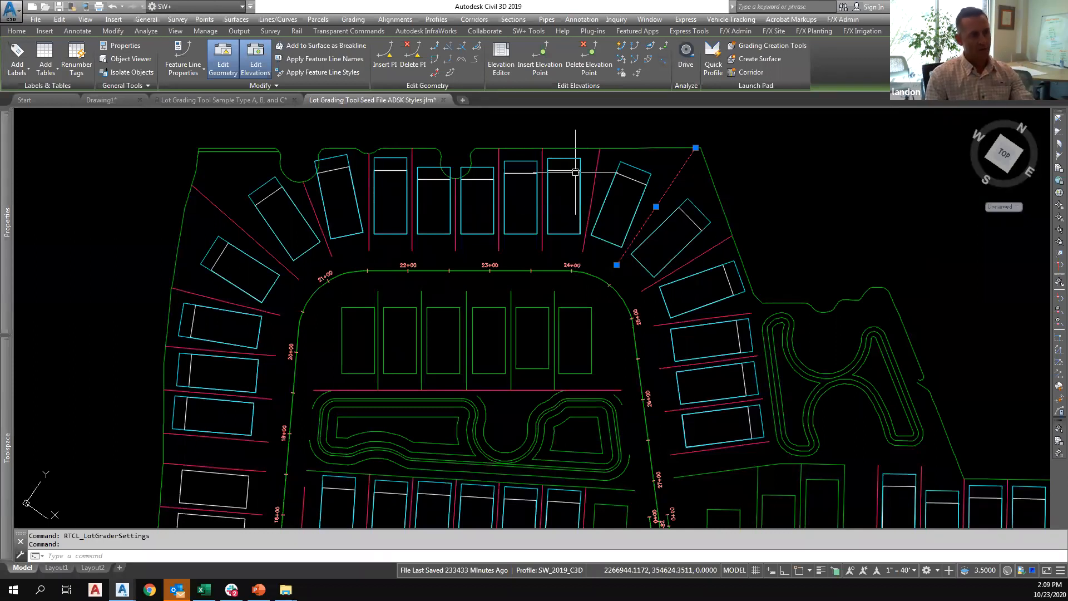
{"action": "key", "text": "Escape"}
Set the pad elevation mode to Highest Lot Line Elevation in the Lot Grader settings, and close them without applying.
{"action": "left_click", "coordinate": [112, 56]}
{"action": "left_click", "coordinate": [523, 312]}
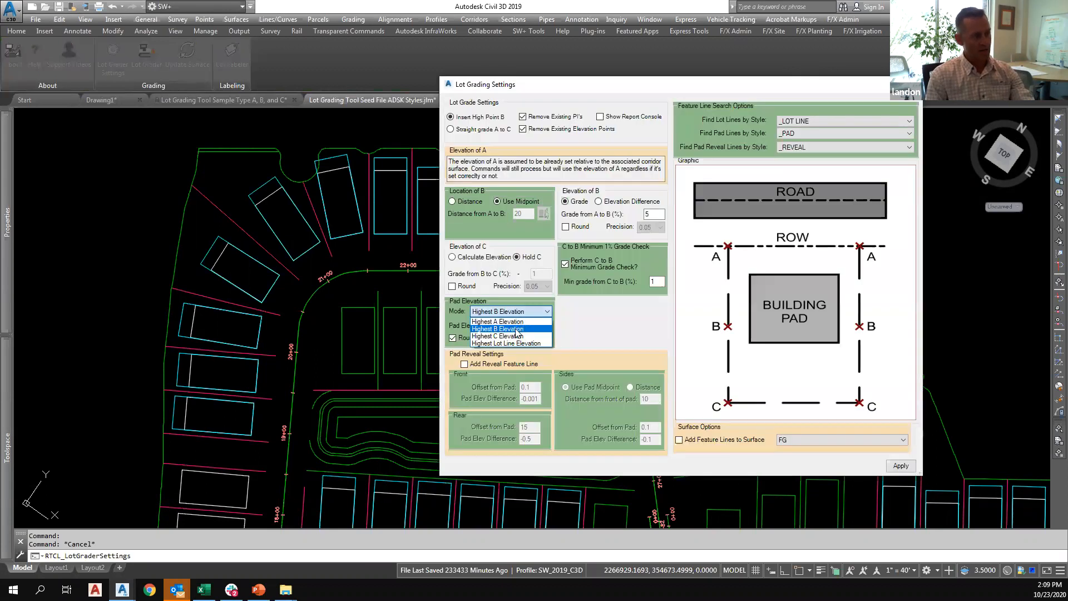
{"action": "left_click", "coordinate": [524, 342]}
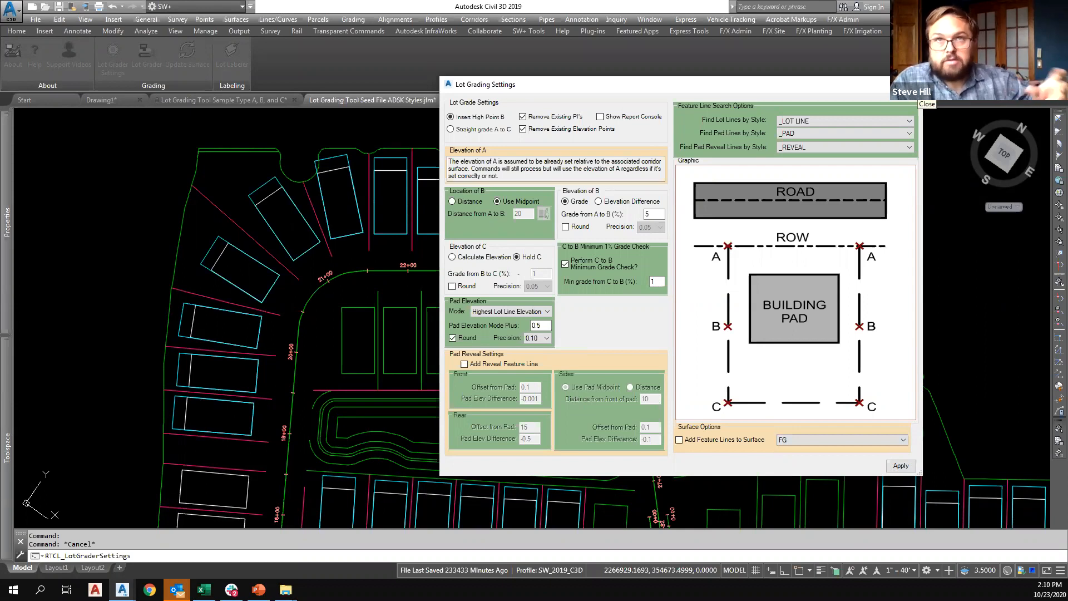
{"action": "left_click", "coordinate": [913, 85]}
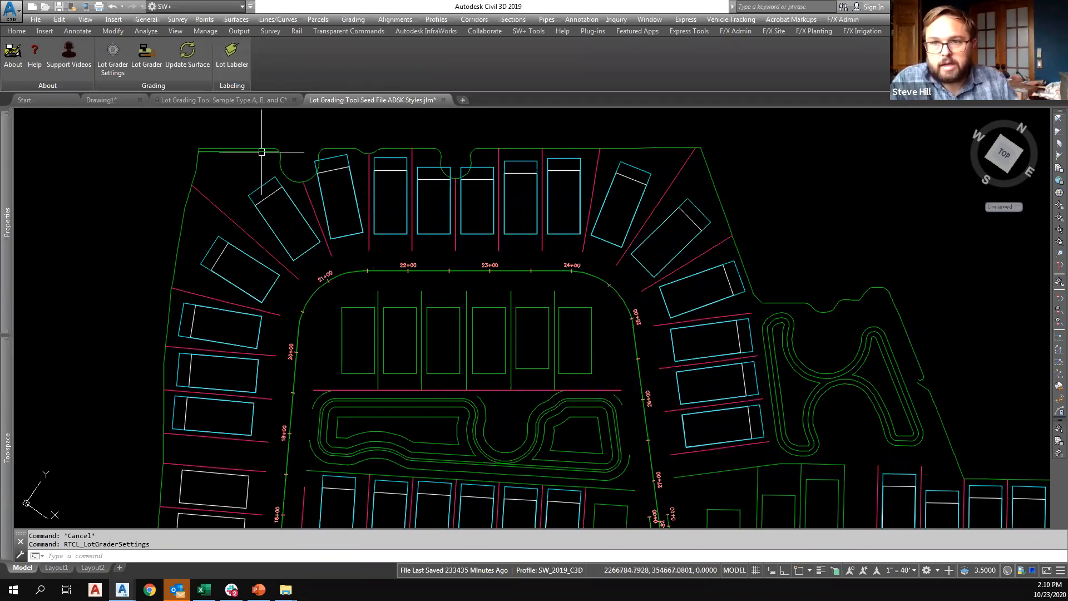
Restore the previous layer state to bring back the frozen contour and label layers across the subdivision.
{"action": "scroll", "coordinate": [437, 276], "scroll_direction": "down", "scroll_amount": 3}
{"action": "middle_click_drag", "start_coordinate": [439, 262], "coordinate": [416, 200]}
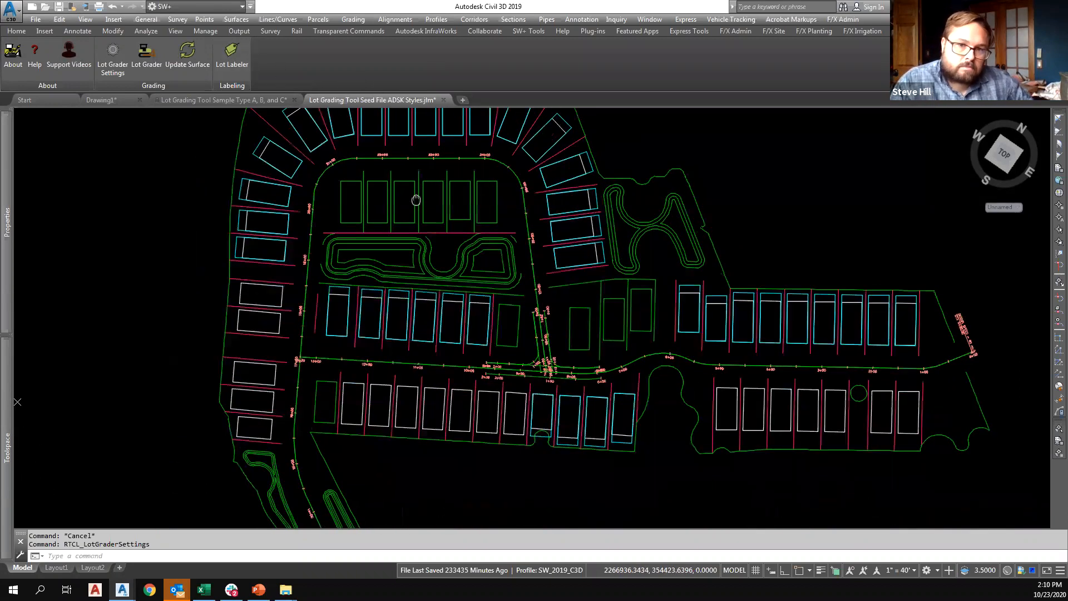
{"action": "scroll", "coordinate": [332, 227], "scroll_direction": "down", "scroll_amount": 2}
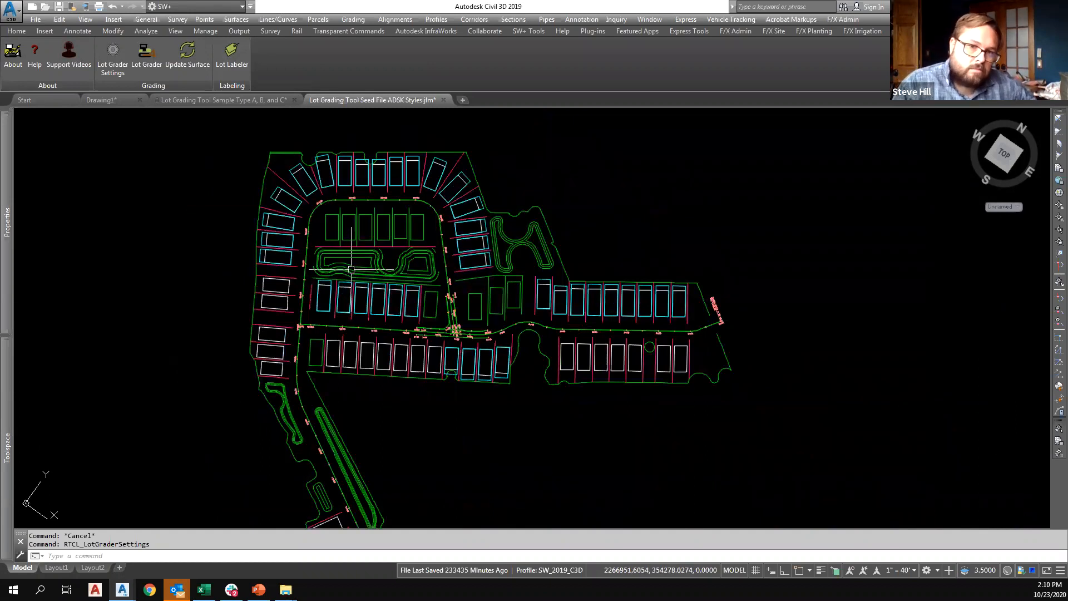
{"action": "scroll", "coordinate": [346, 259], "scroll_direction": "up", "scroll_amount": 2}
{"action": "middle_click_drag", "start_coordinate": [340, 248], "coordinate": [354, 292]}
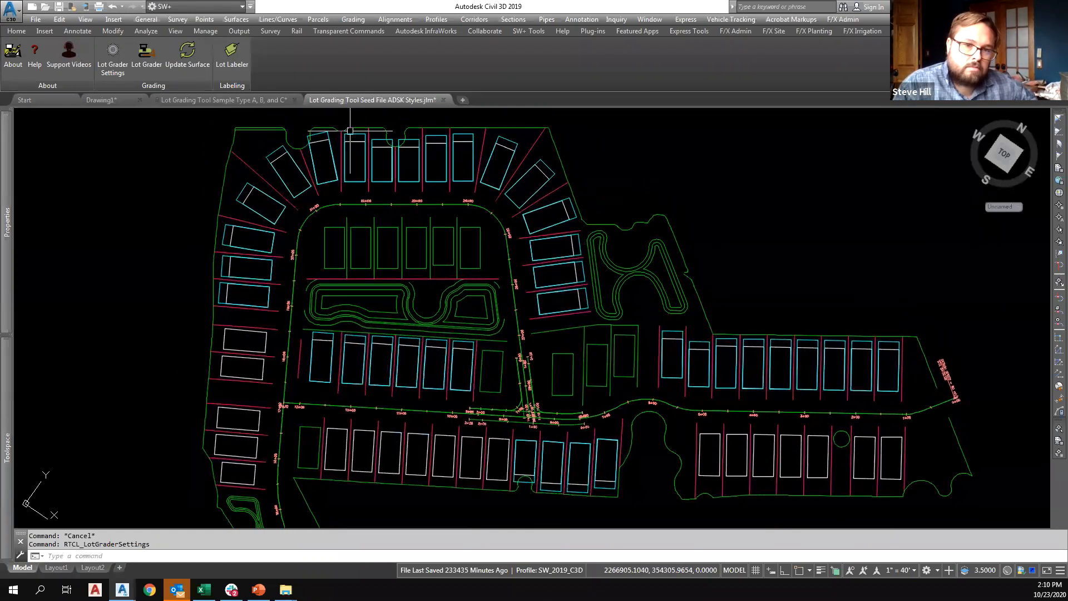
{"action": "type", "text": "lp"}
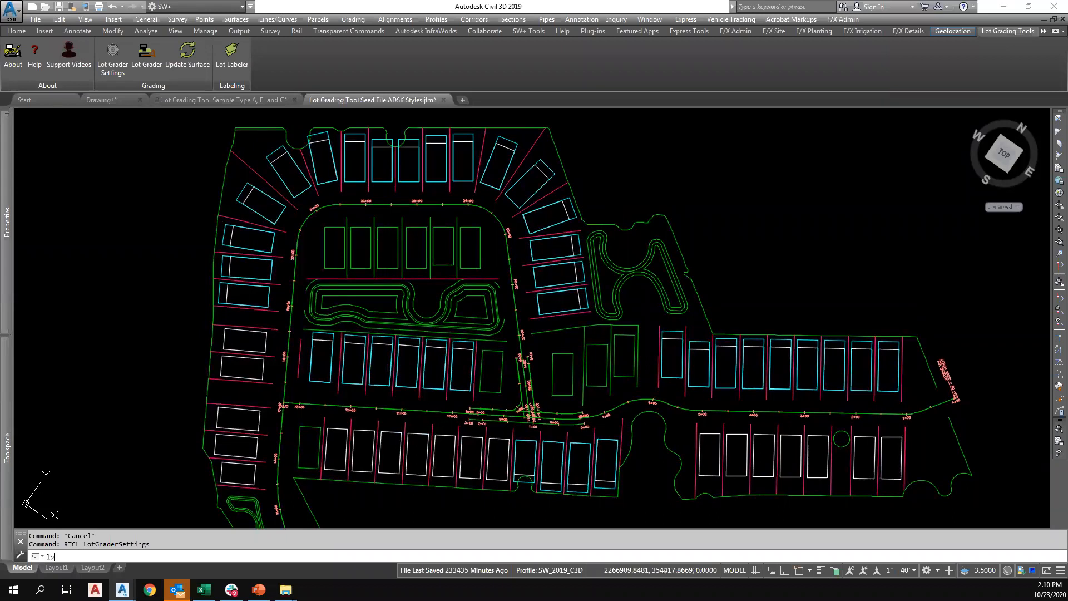
{"action": "key", "text": "Return"}
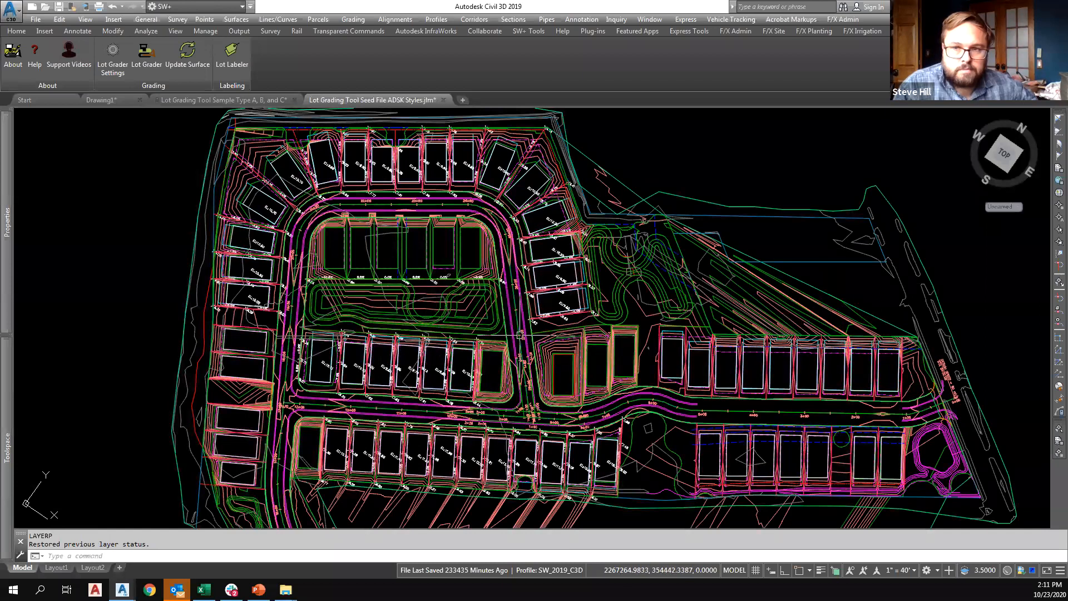
Open the finished grade surface in the Object Viewer and maximize the viewer window.
{"action": "left_click", "coordinate": [477, 296]}
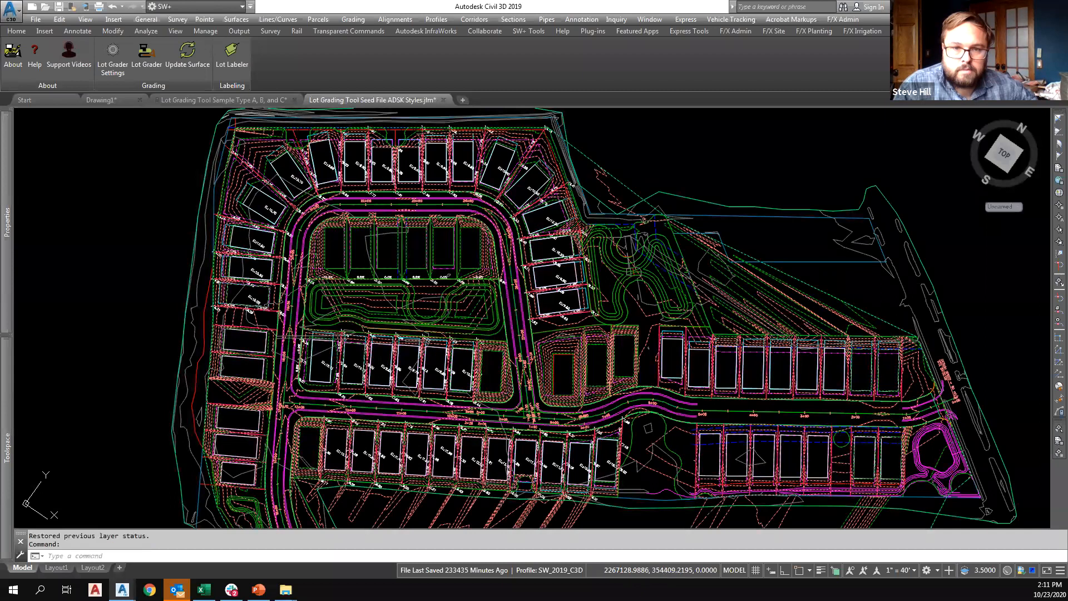
{"action": "right_click", "coordinate": [474, 303]}
{"action": "left_click", "coordinate": [513, 460]}
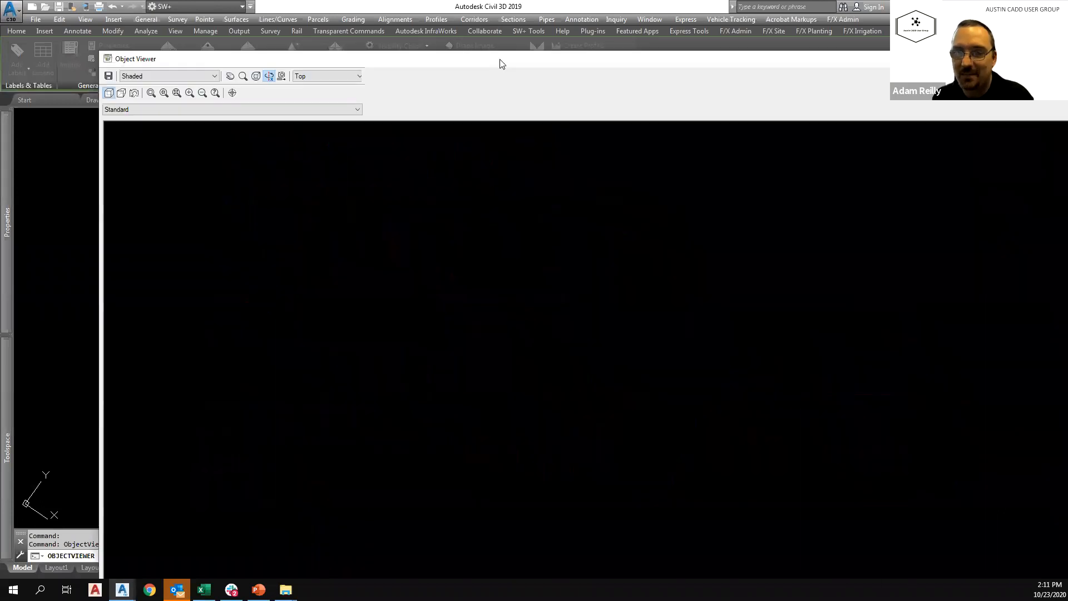
{"action": "left_click_drag", "start_coordinate": [502, 64], "coordinate": [1067, 64]}
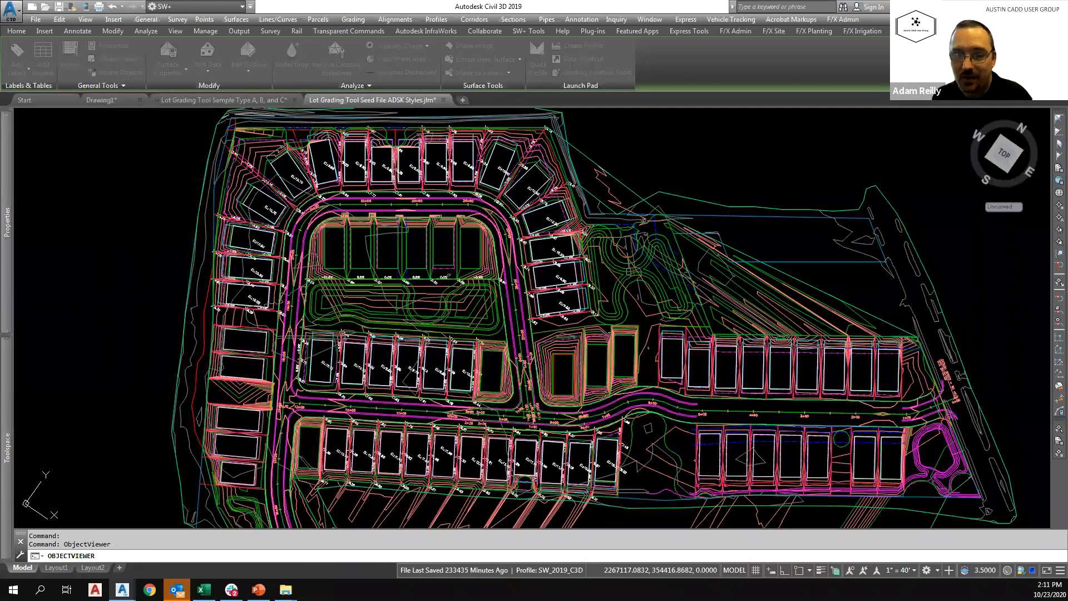
{"action": "left_click_drag", "start_coordinate": [1067, 137], "coordinate": [278, 117]}
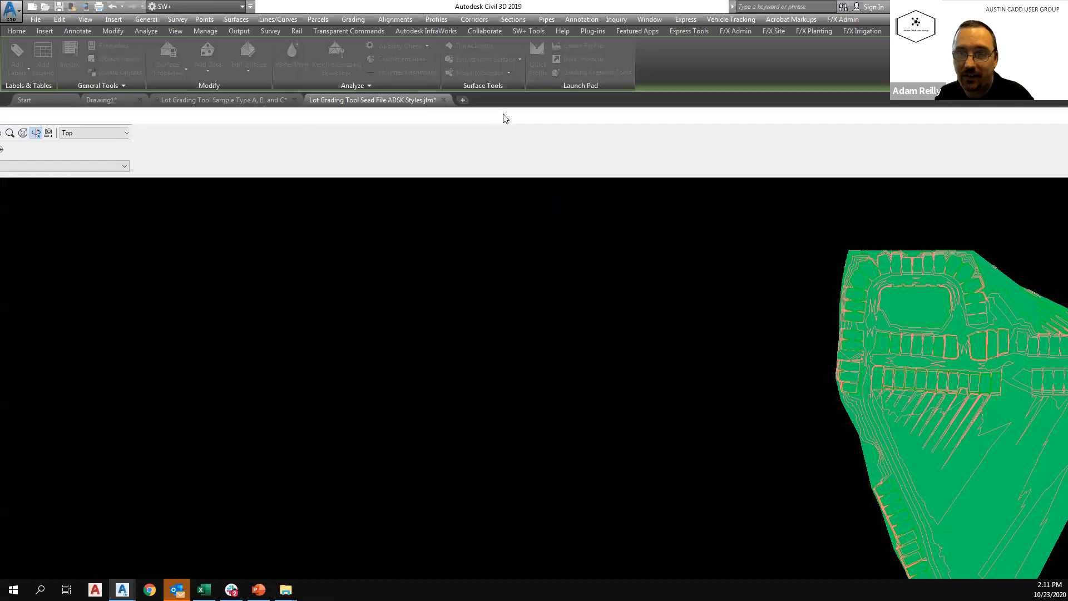
{"action": "double_click", "coordinate": [444, 105]}
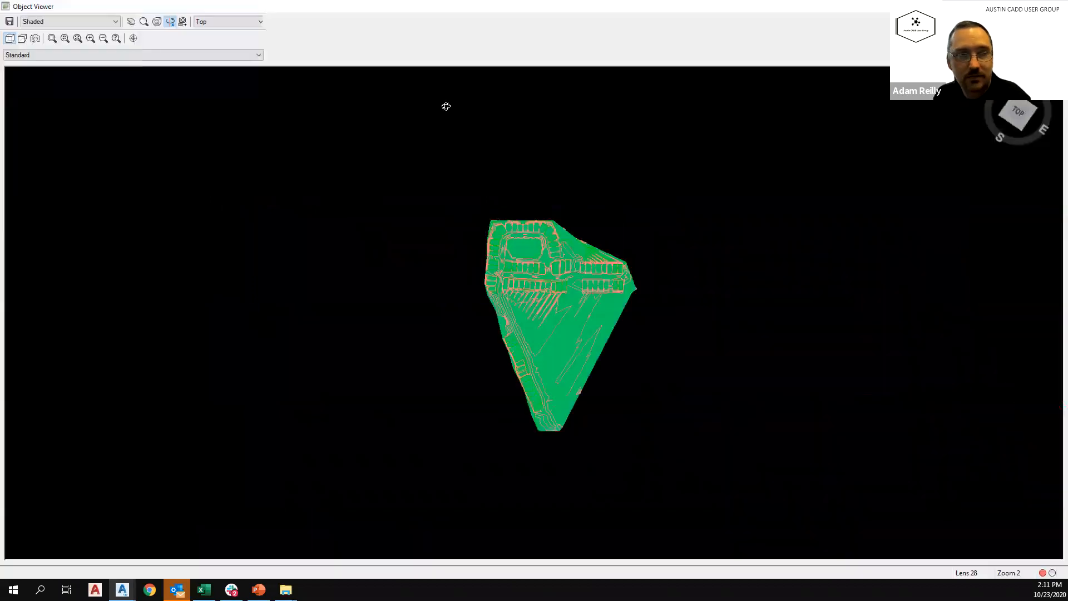
Examine the shaded surface in 3D, focusing on the side lot swales and high points between neighbouring pads.
{"action": "left_click_drag", "start_coordinate": [553, 314], "coordinate": [538, 262]}
{"action": "scroll", "coordinate": [525, 279], "scroll_direction": "up", "scroll_amount": 5}
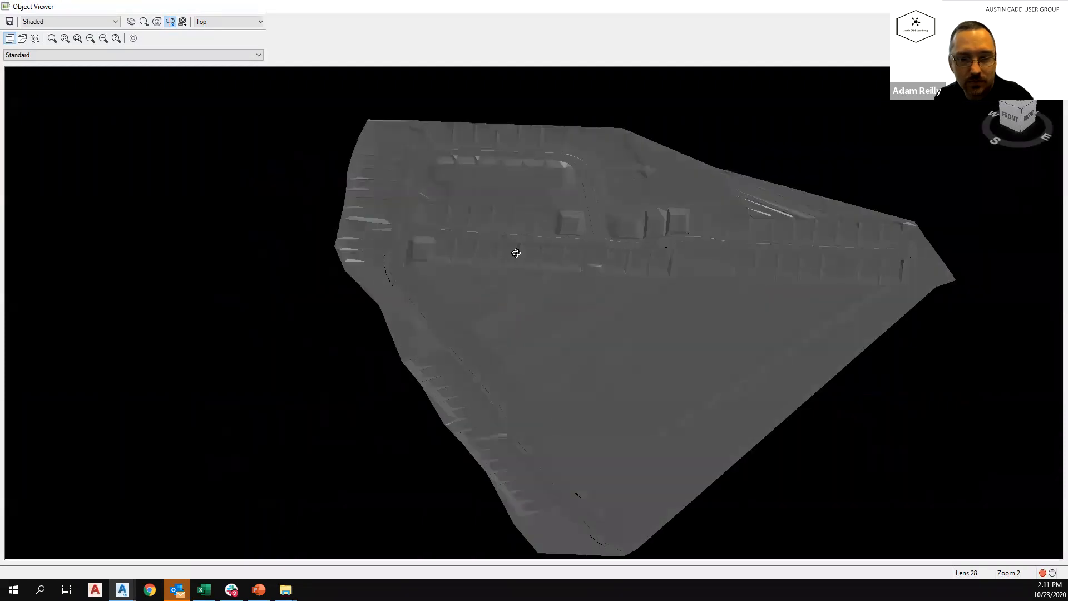
{"action": "scroll", "coordinate": [498, 296], "scroll_direction": "up", "scroll_amount": 5}
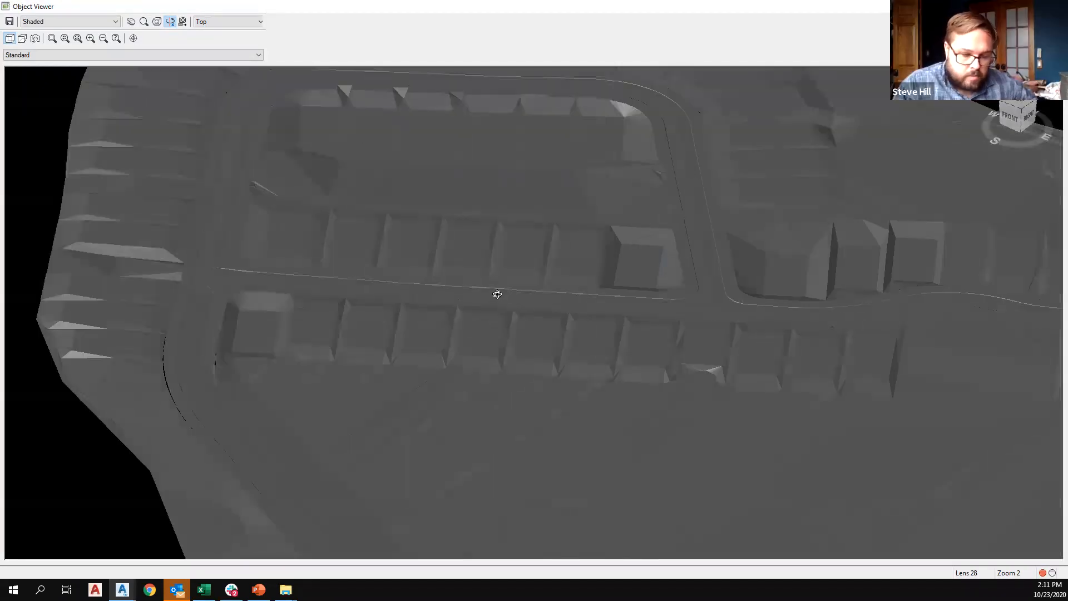
{"action": "scroll", "coordinate": [468, 305], "scroll_direction": "up", "scroll_amount": 4}
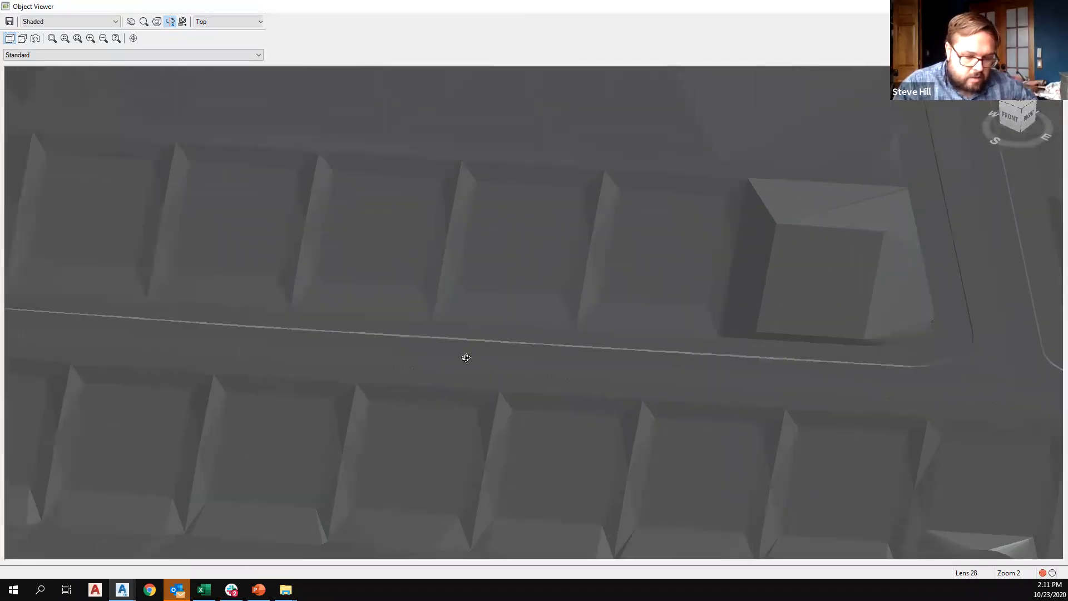
{"action": "scroll", "coordinate": [428, 330], "scroll_direction": "up", "scroll_amount": 3}
{"action": "scroll", "coordinate": [534, 377], "scroll_direction": "up", "scroll_amount": 3}
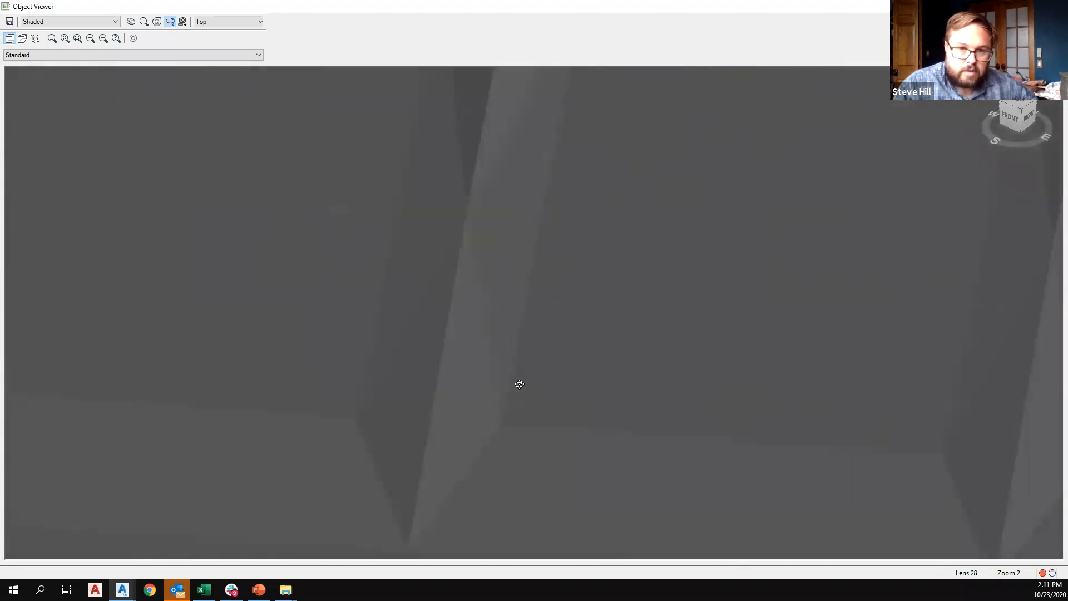
{"action": "scroll", "coordinate": [524, 376], "scroll_direction": "down", "scroll_amount": 10}
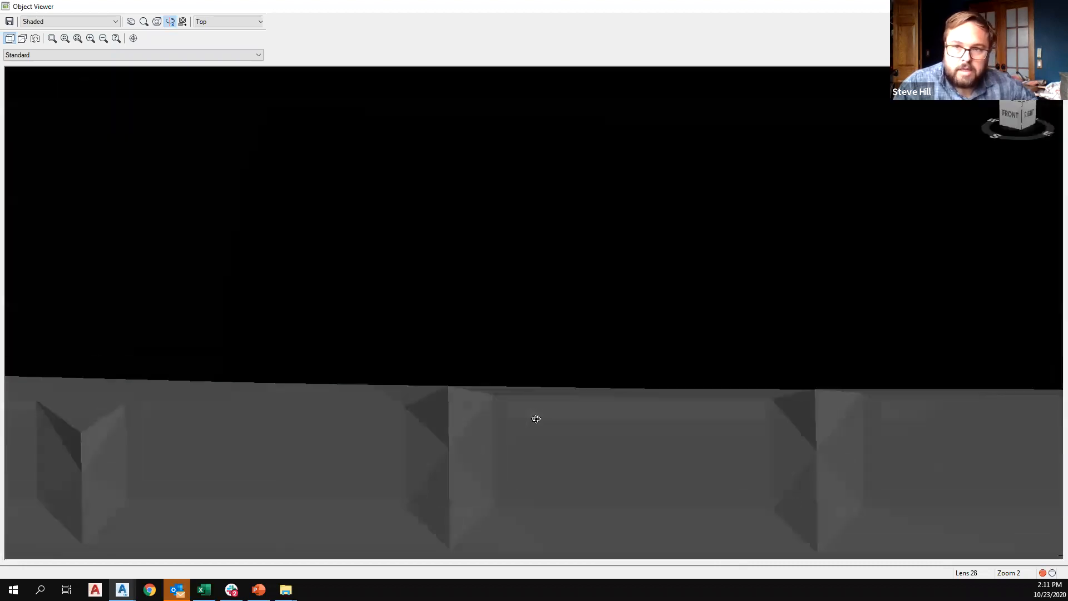
{"action": "scroll", "coordinate": [535, 434], "scroll_direction": "up", "scroll_amount": 8}
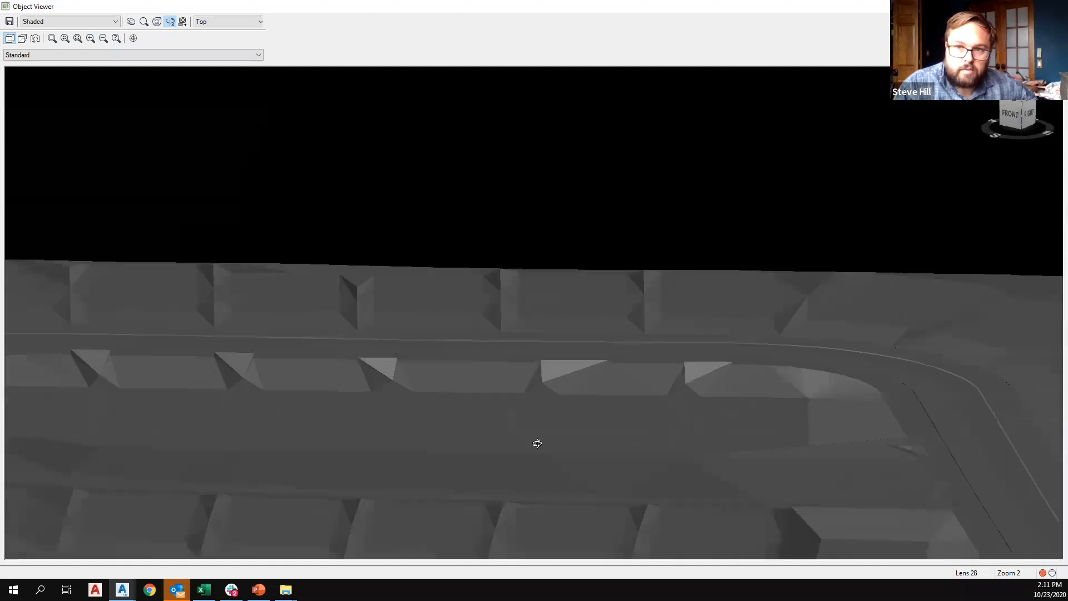
{"action": "scroll", "coordinate": [524, 351], "scroll_direction": "up", "scroll_amount": 8}
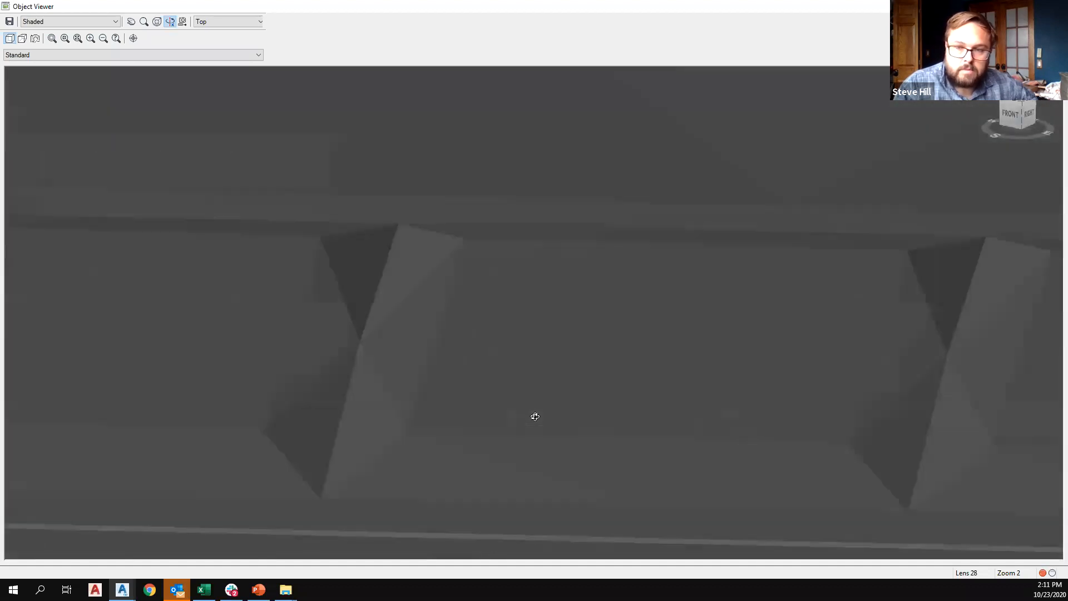
{"action": "scroll", "coordinate": [415, 363], "scroll_direction": "down", "scroll_amount": 2}
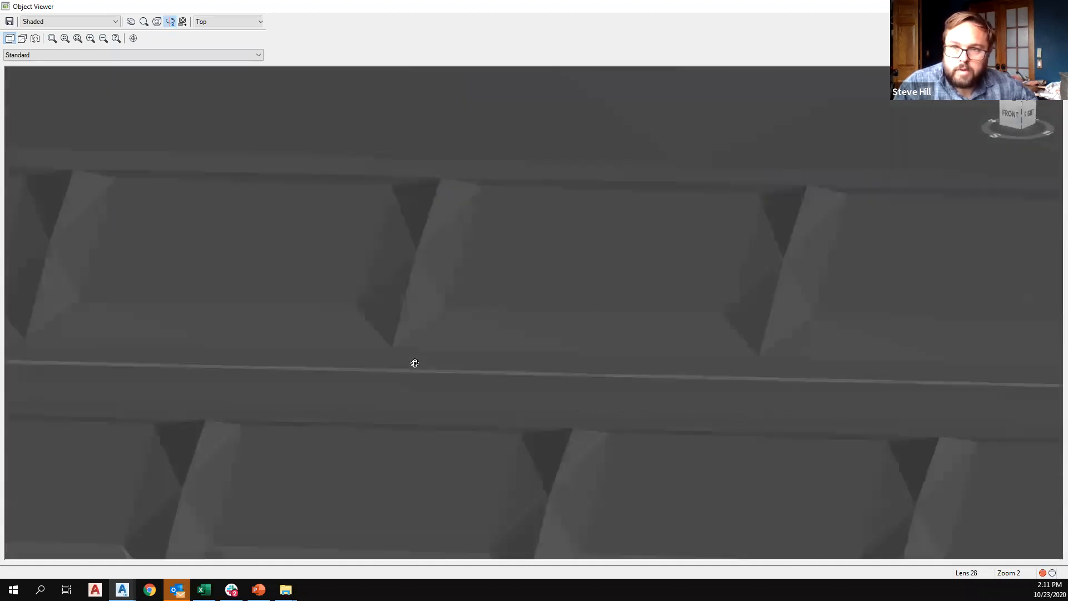
Examine the pad rows on both sides of the central road and the loop road's graded lots from different angles.
{"action": "scroll", "coordinate": [436, 367], "scroll_direction": "down", "scroll_amount": 2}
{"action": "left_click_drag", "start_coordinate": [357, 382], "coordinate": [371, 383]}
{"action": "left_click_drag", "start_coordinate": [470, 457], "coordinate": [388, 412]}
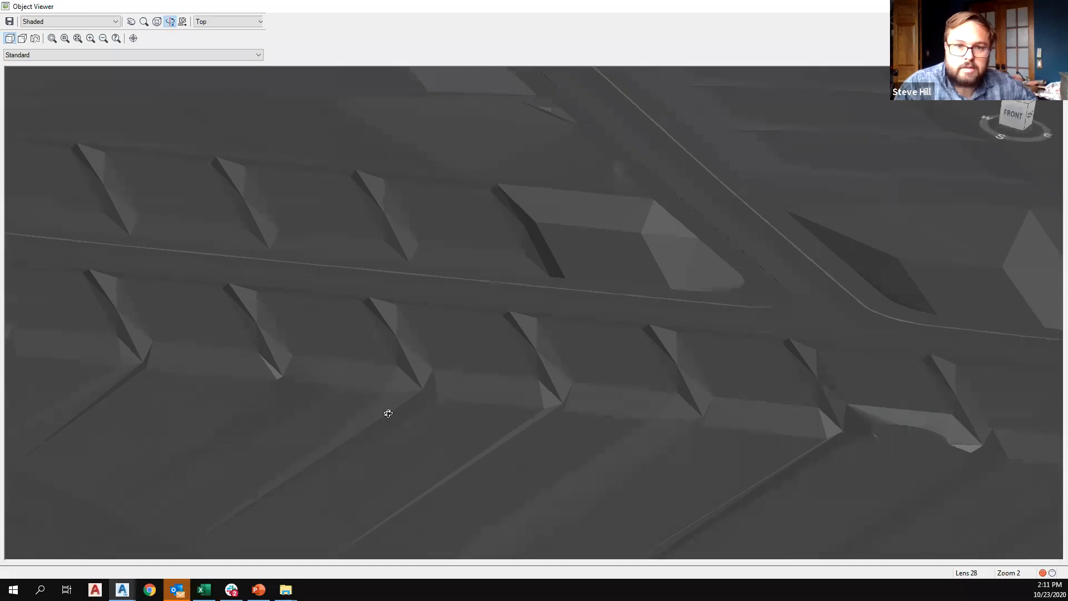
{"action": "scroll", "coordinate": [303, 393], "scroll_direction": "down", "scroll_amount": 5}
{"action": "left_click_drag", "start_coordinate": [290, 367], "coordinate": [522, 348]}
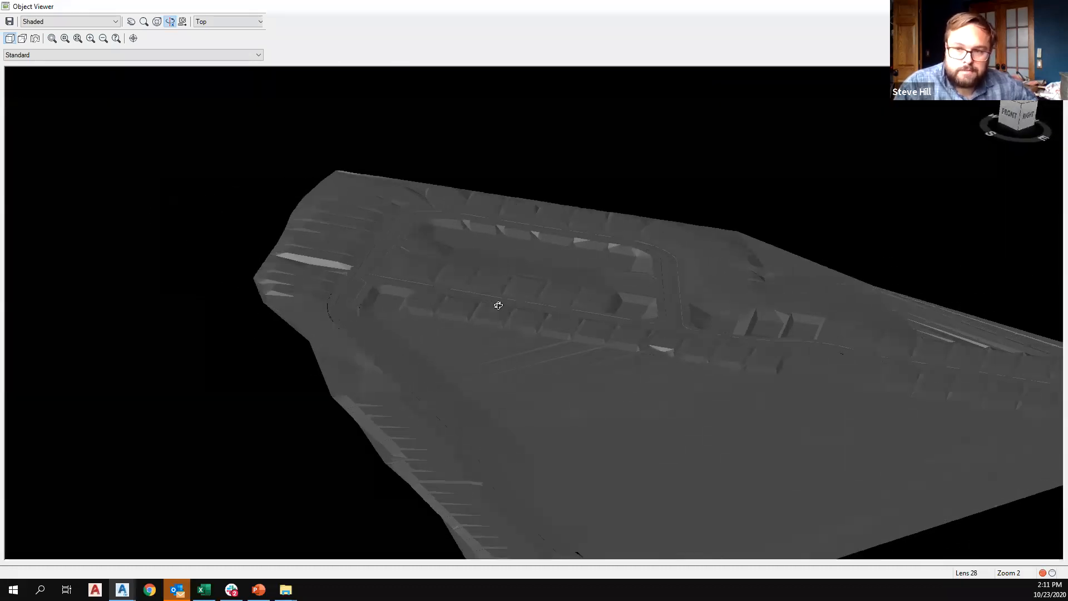
{"action": "scroll", "coordinate": [498, 305], "scroll_direction": "up", "scroll_amount": 5}
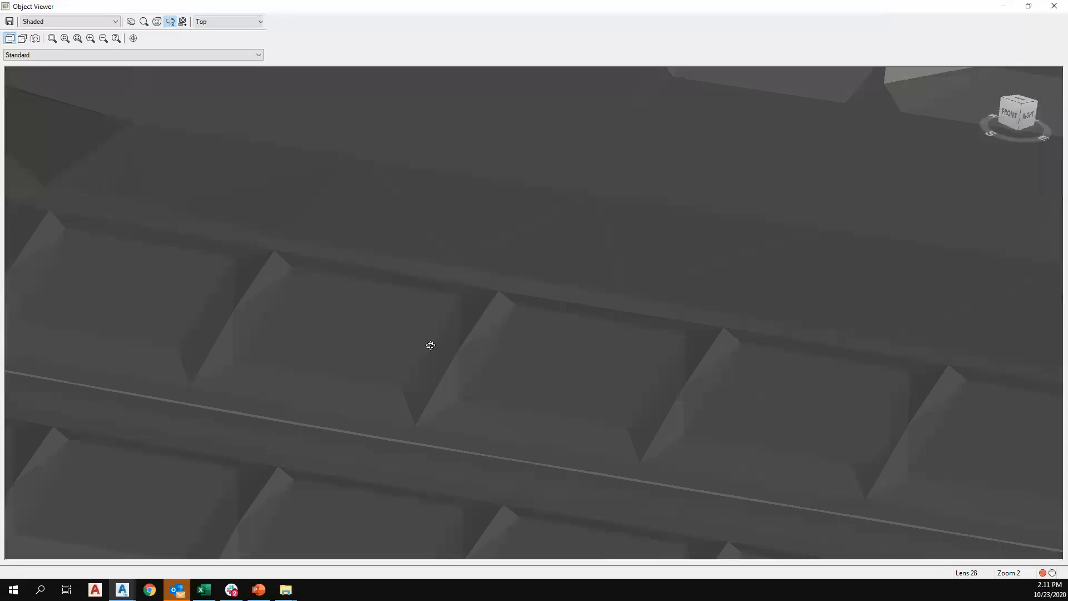
{"action": "scroll", "coordinate": [350, 332], "scroll_direction": "down", "scroll_amount": 3}
{"action": "left_click_drag", "start_coordinate": [126, 279], "coordinate": [112, 312]}
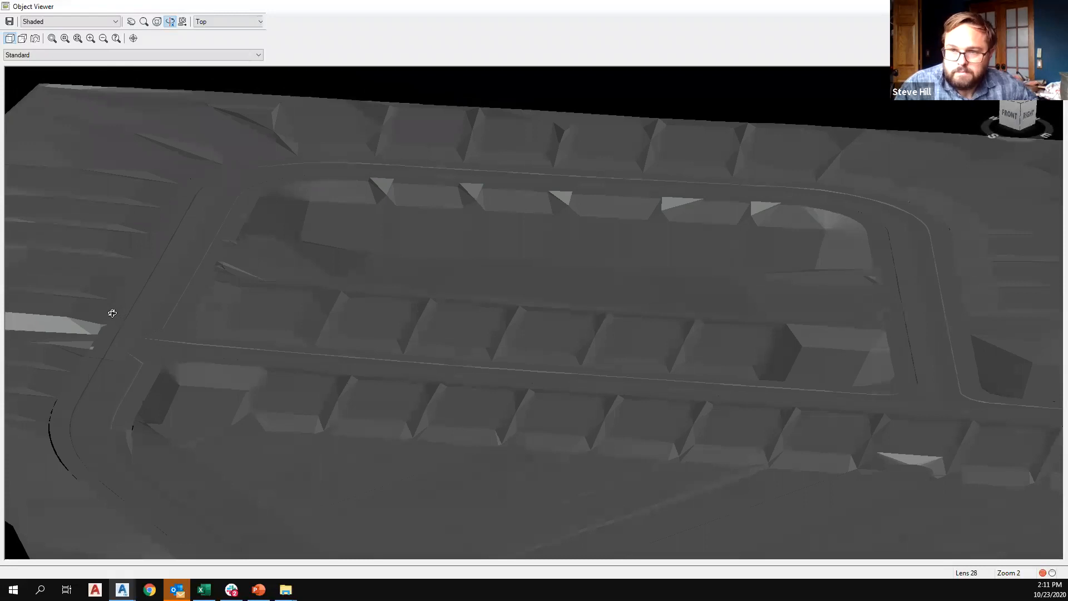